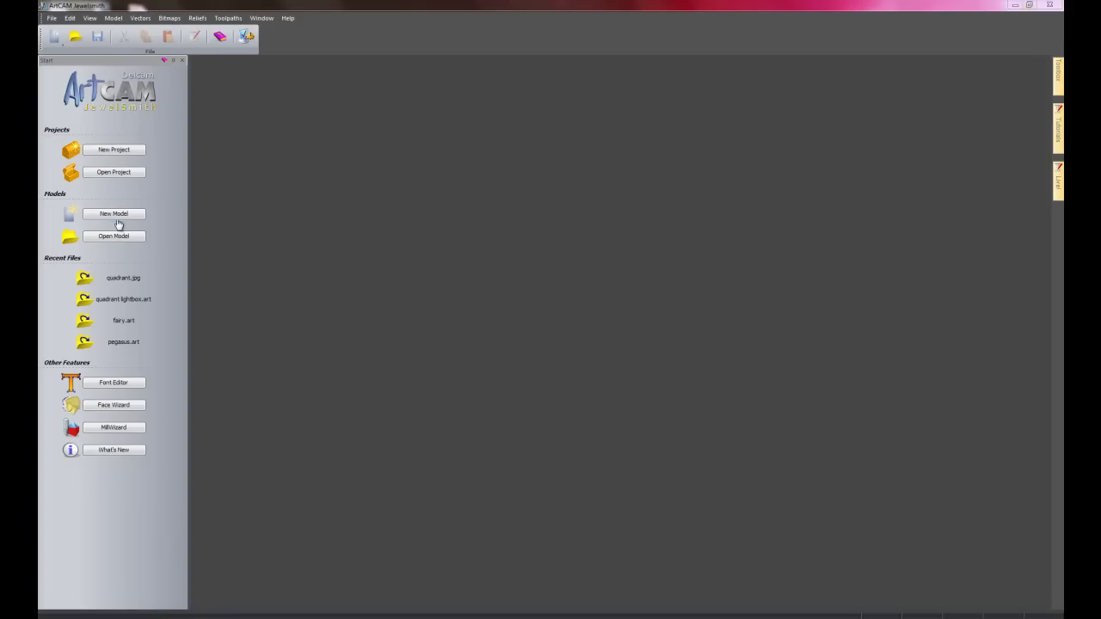
- Start a new model at lowered resolution, 600 mm high by 500 mm wide
{"action": "left_click", "coordinate": [118, 214]}
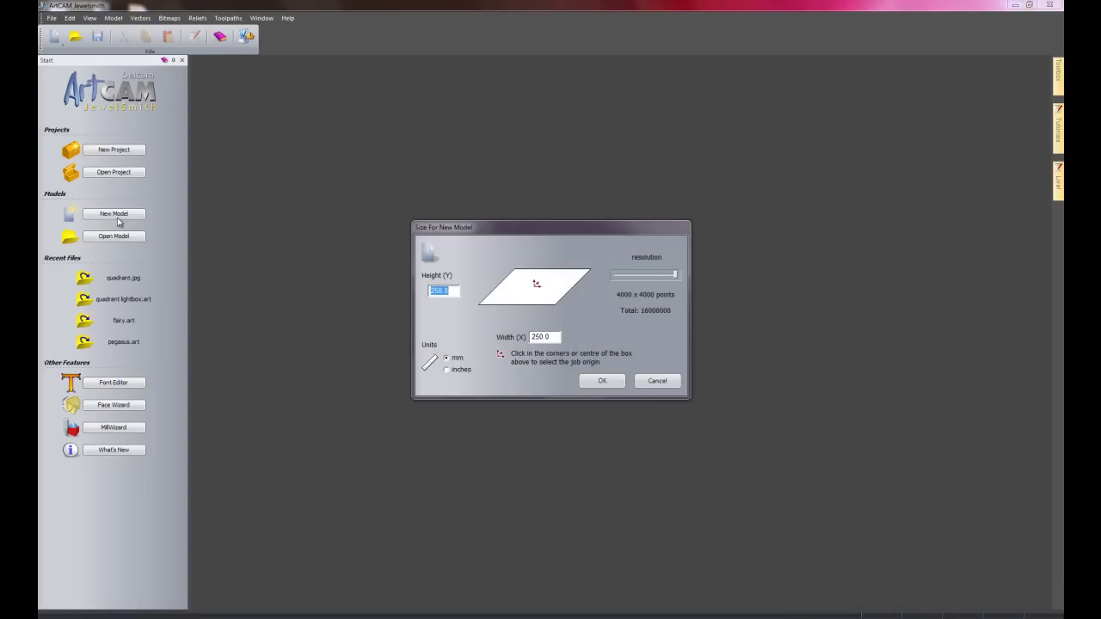
{"action": "left_click_drag", "start_coordinate": [676, 277], "coordinate": [658, 277]}
{"action": "double_click", "coordinate": [456, 291]}
{"action": "type", "text": "60"}
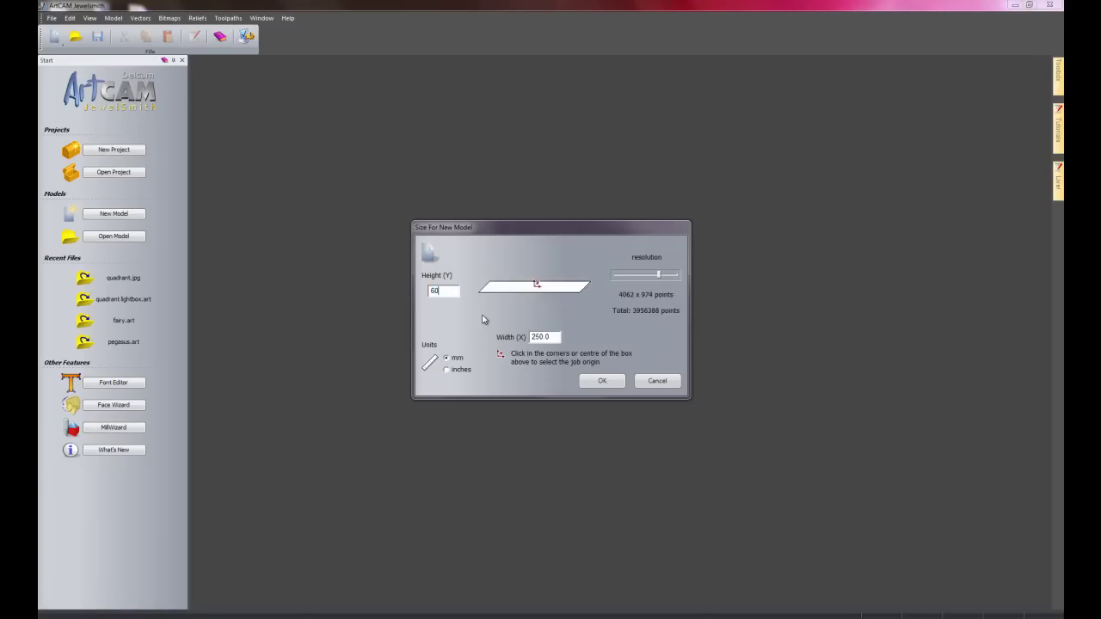
{"action": "type", "text": "0"}
{"action": "double_click", "coordinate": [551, 337]}
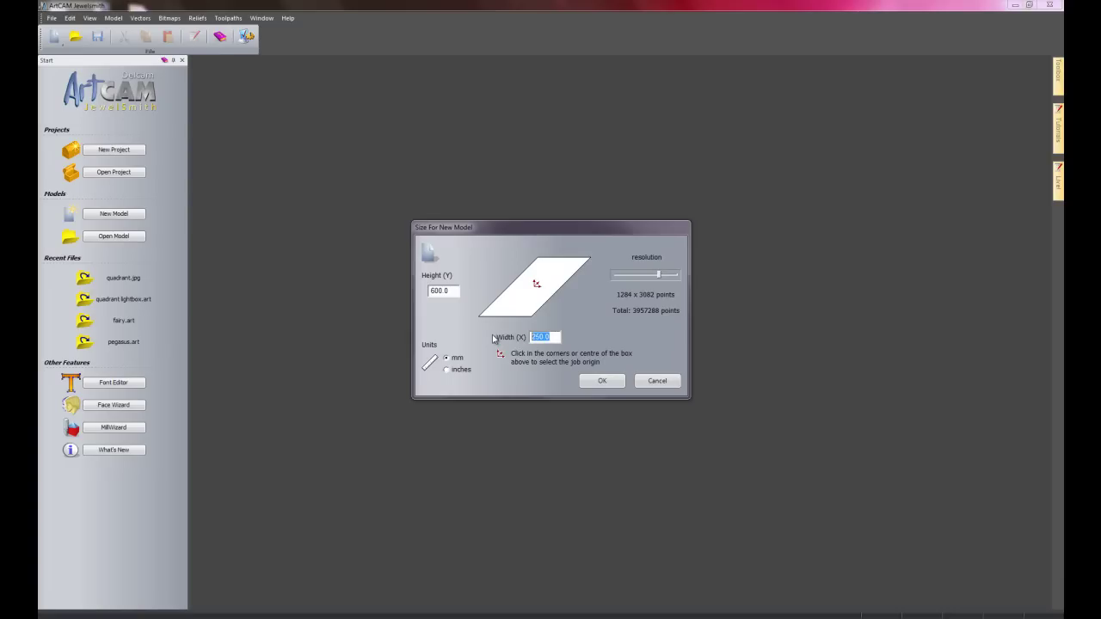
{"action": "type", "text": "500"}
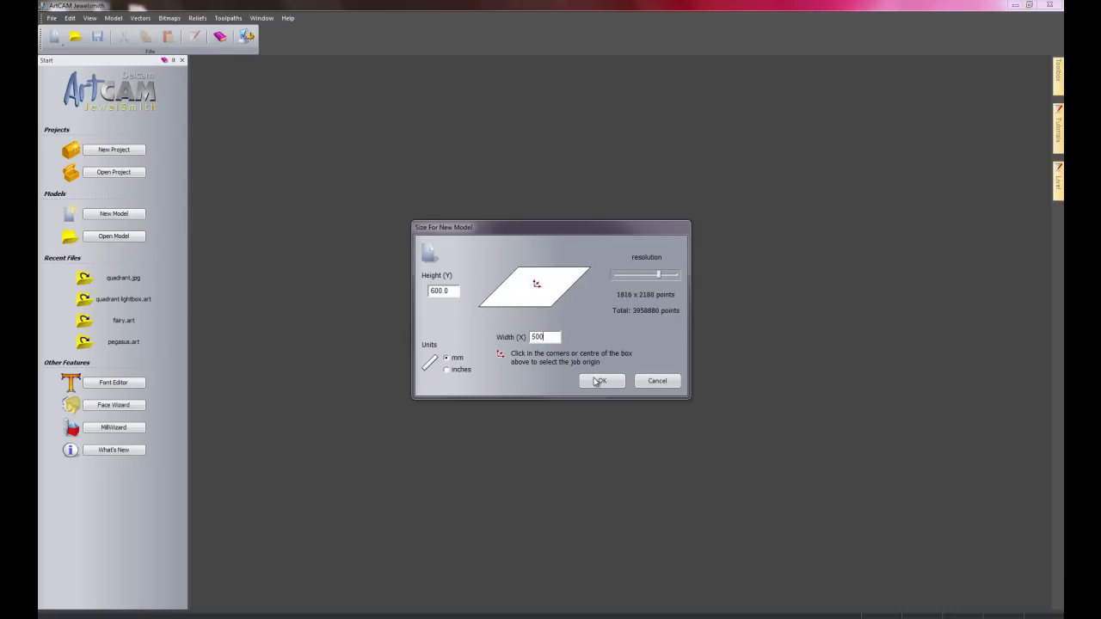
{"action": "left_click", "coordinate": [612, 382]}
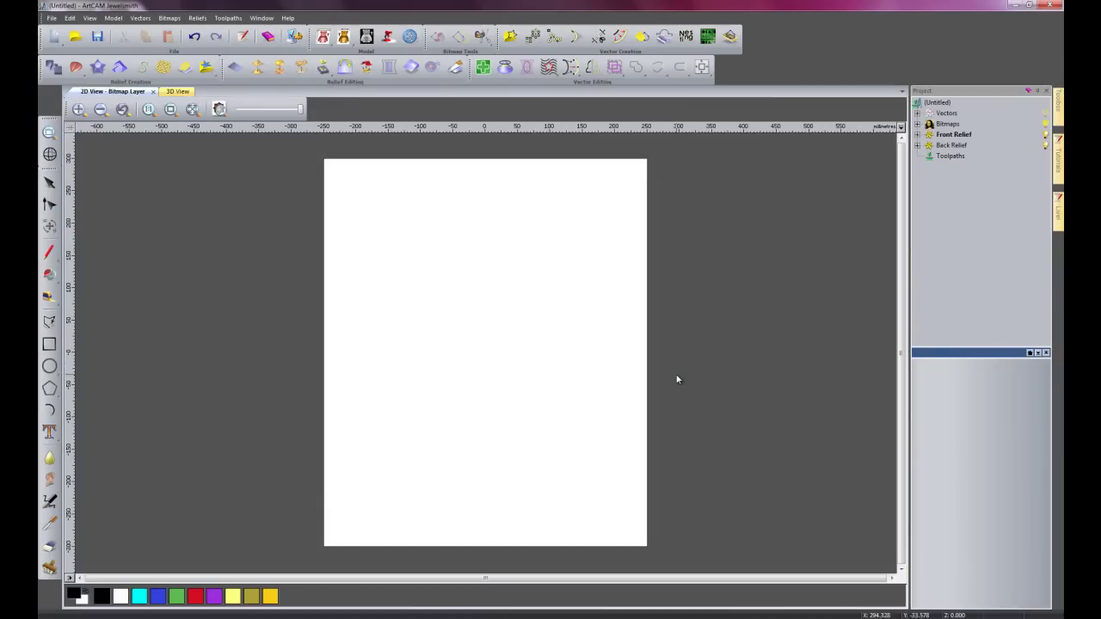
- Draw a trial 500 by 600 mm rectangle on the page, then delete it
{"action": "left_click", "coordinate": [49, 344]}
{"action": "left_click_drag", "start_coordinate": [335, 174], "coordinate": [609, 501]}
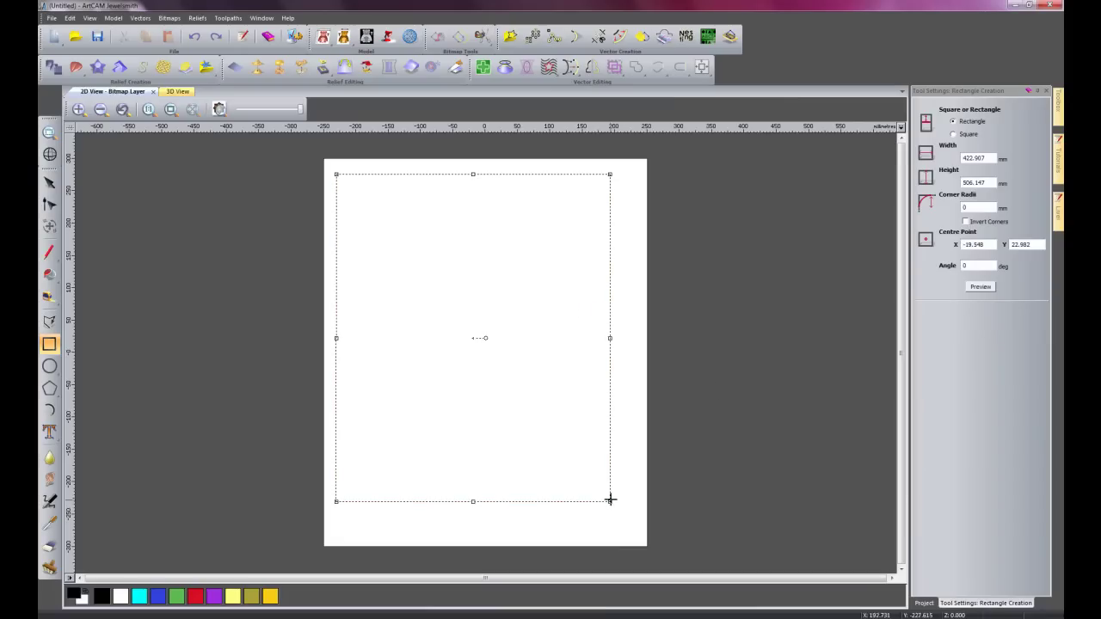
{"action": "double_click", "coordinate": [990, 157]}
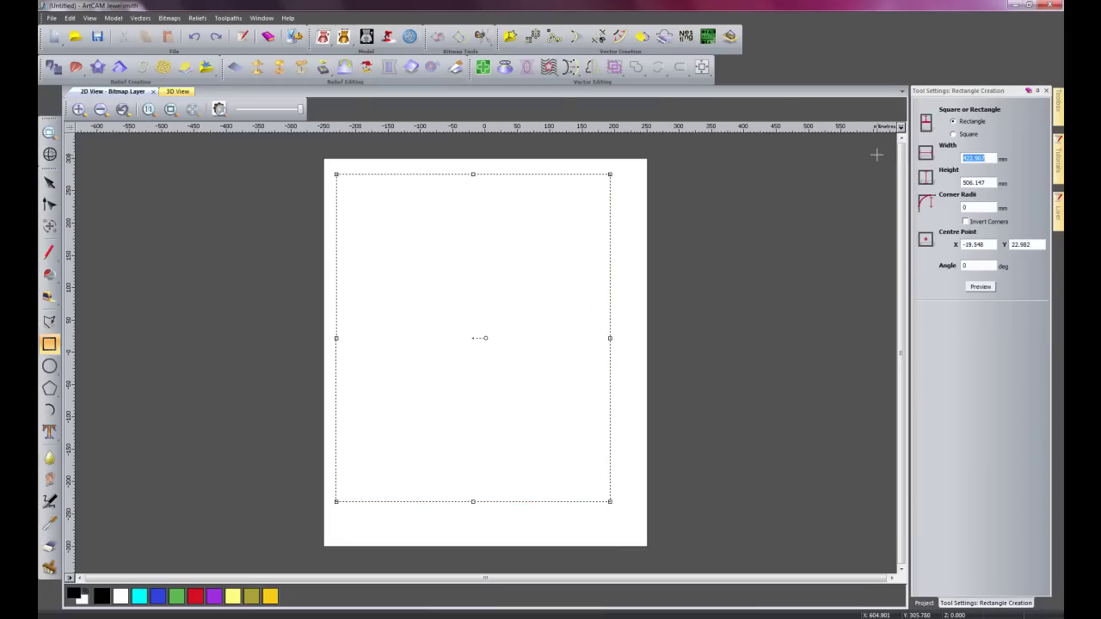
{"action": "type", "text": "500"}
{"action": "double_click", "coordinate": [985, 183]}
{"action": "type", "text": "600"}
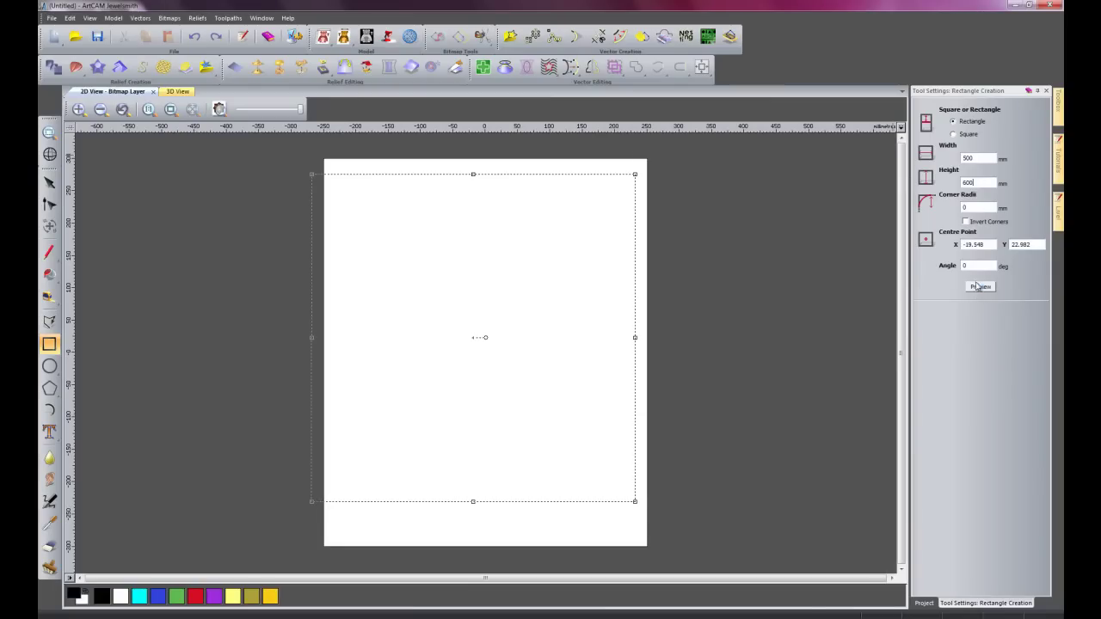
{"action": "left_click", "coordinate": [980, 286]}
{"action": "key", "text": "Escape"}
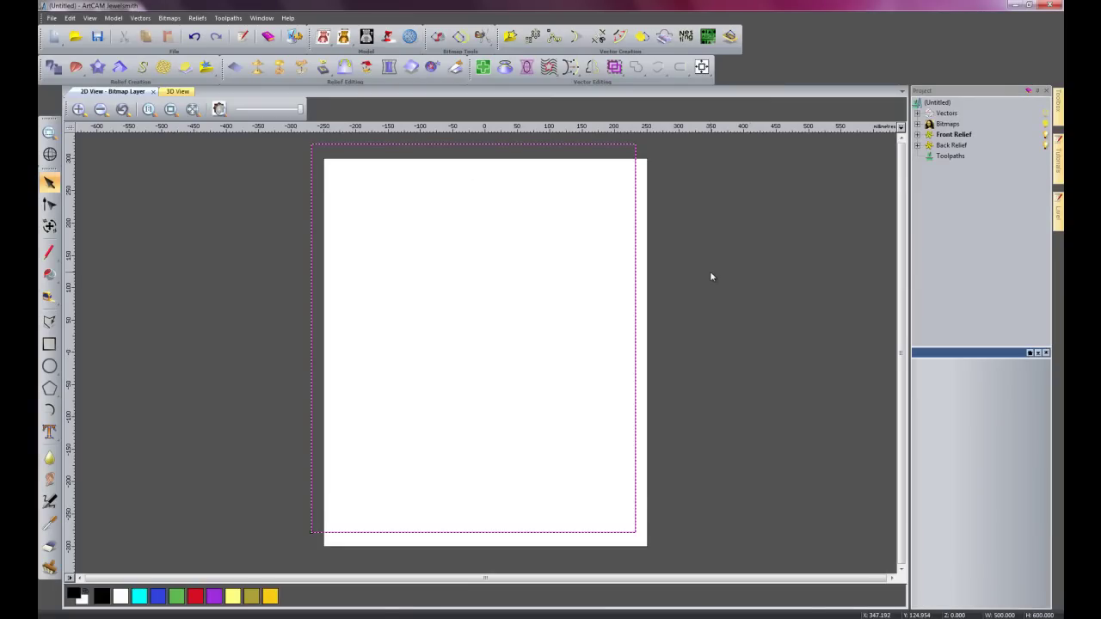
{"action": "key", "text": "Delete"}
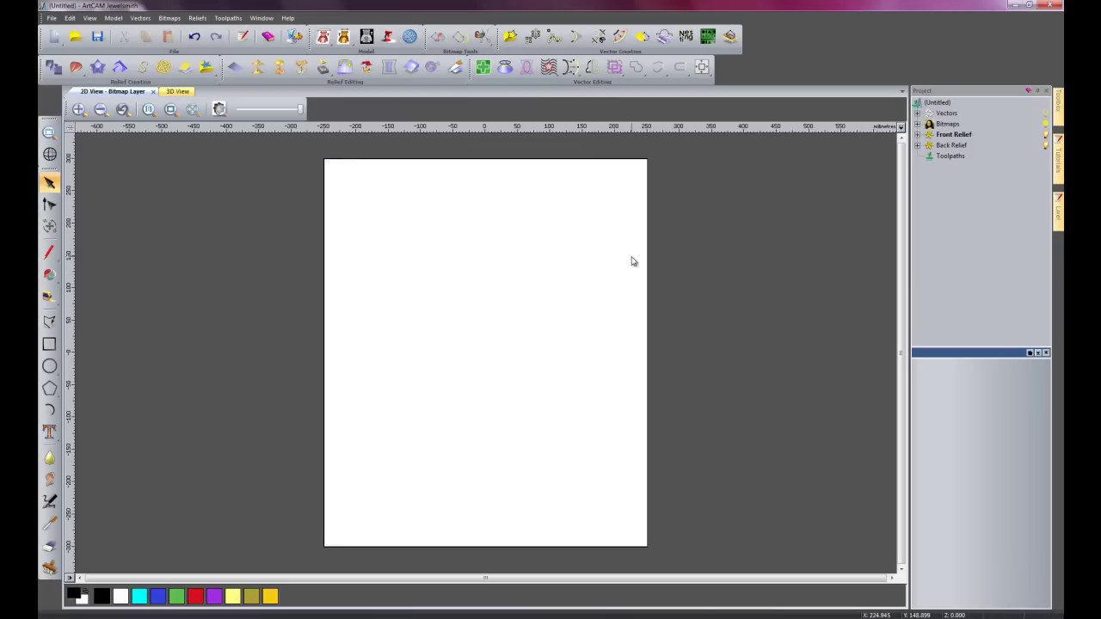
- Draw a 50 by 25 mm rectangle near the page's top-left corner and zoom in
{"action": "left_click", "coordinate": [49, 344]}
{"action": "left_click_drag", "start_coordinate": [337, 185], "coordinate": [387, 210]}
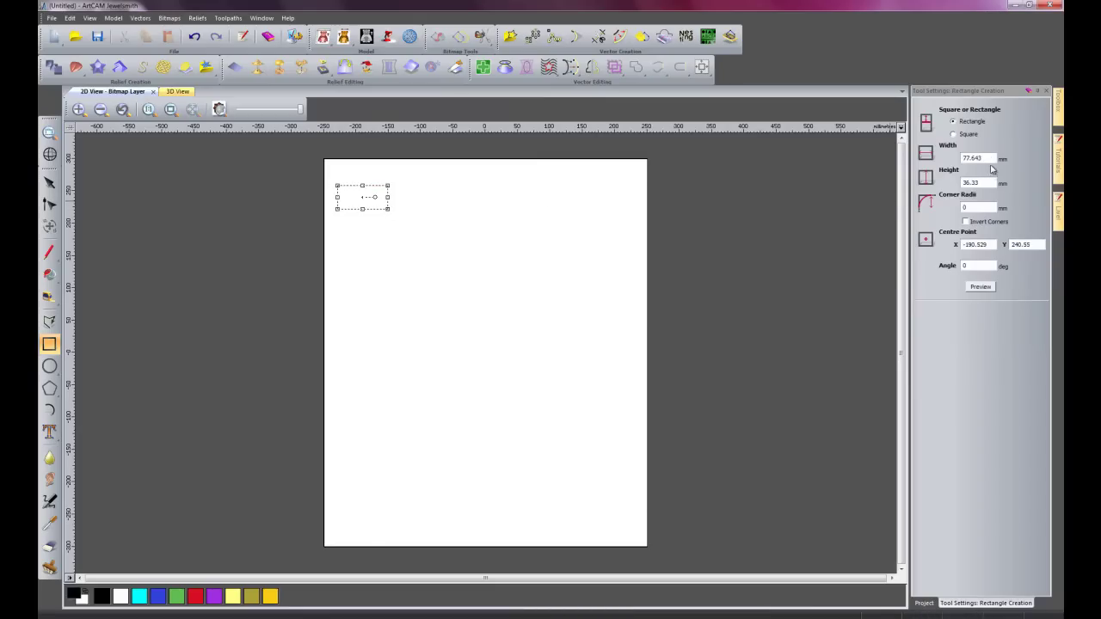
{"action": "left_click", "coordinate": [990, 159]}
{"action": "double_click", "coordinate": [990, 159]}
{"action": "type", "text": "50"}
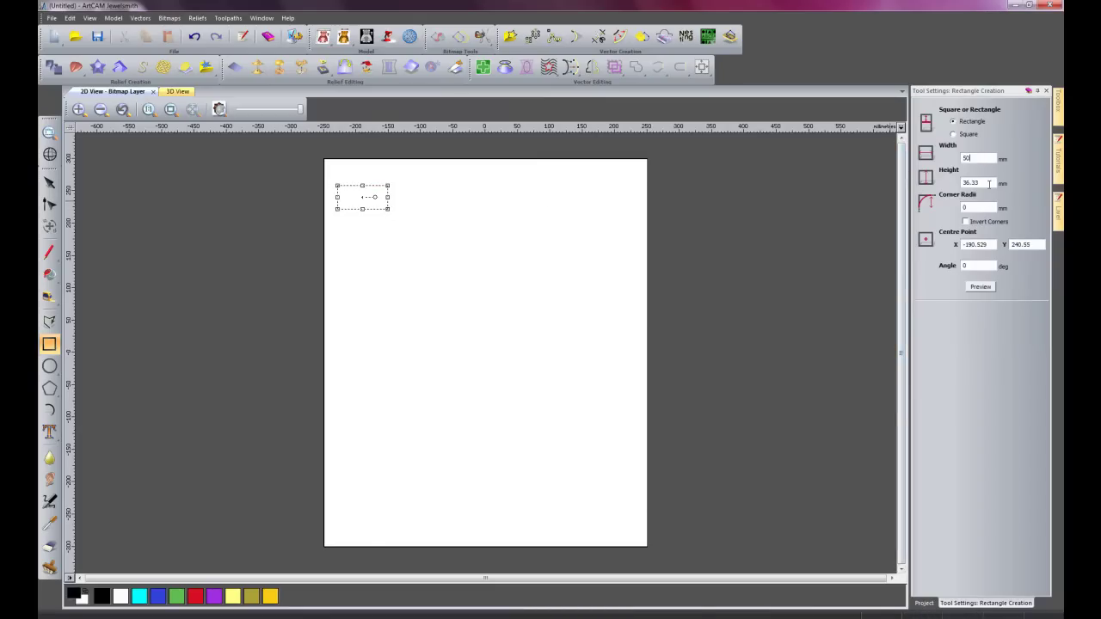
{"action": "key", "text": "Tab"}
{"action": "type", "text": "25"}
{"action": "left_click", "coordinate": [981, 287]}
{"action": "key", "text": "Escape"}
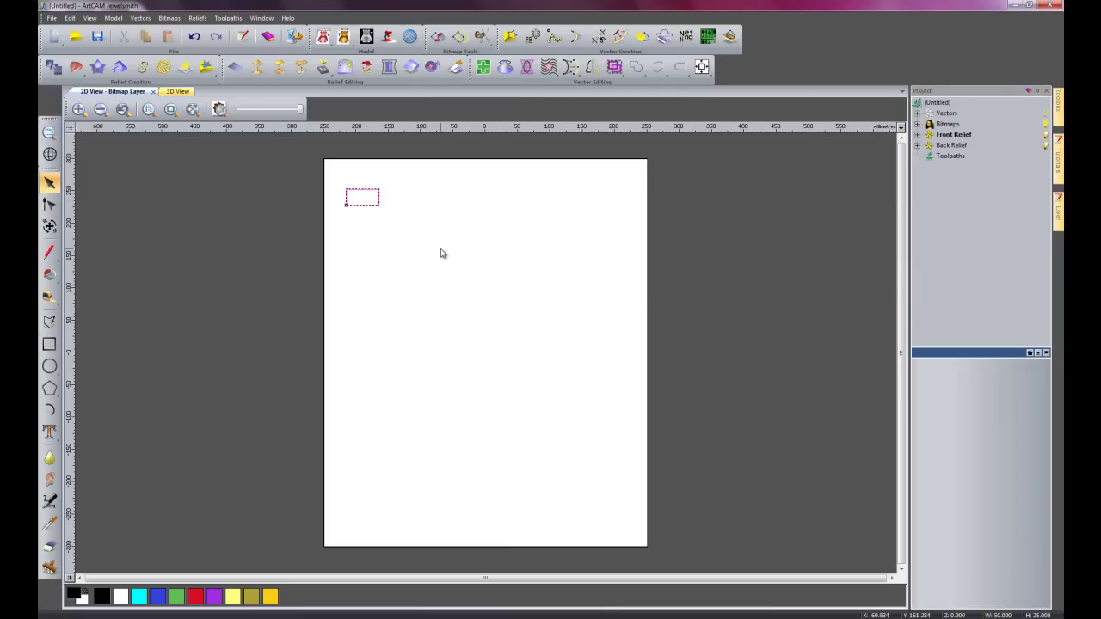
{"action": "scroll", "coordinate": [362, 189], "scroll_direction": "up", "scroll_amount": 1}
{"action": "scroll", "coordinate": [310, 177], "scroll_direction": "up", "scroll_amount": 3}
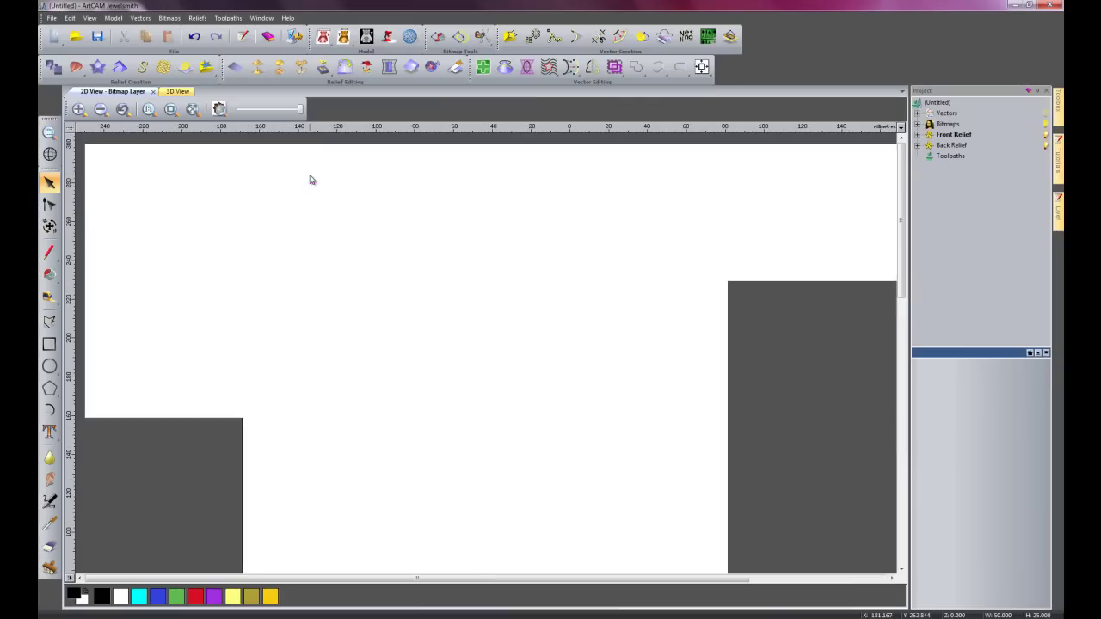
- Select the small rectangle and, in Node Editing, pull its top-left corner down to the bottom-left
{"action": "left_click", "coordinate": [536, 345]}
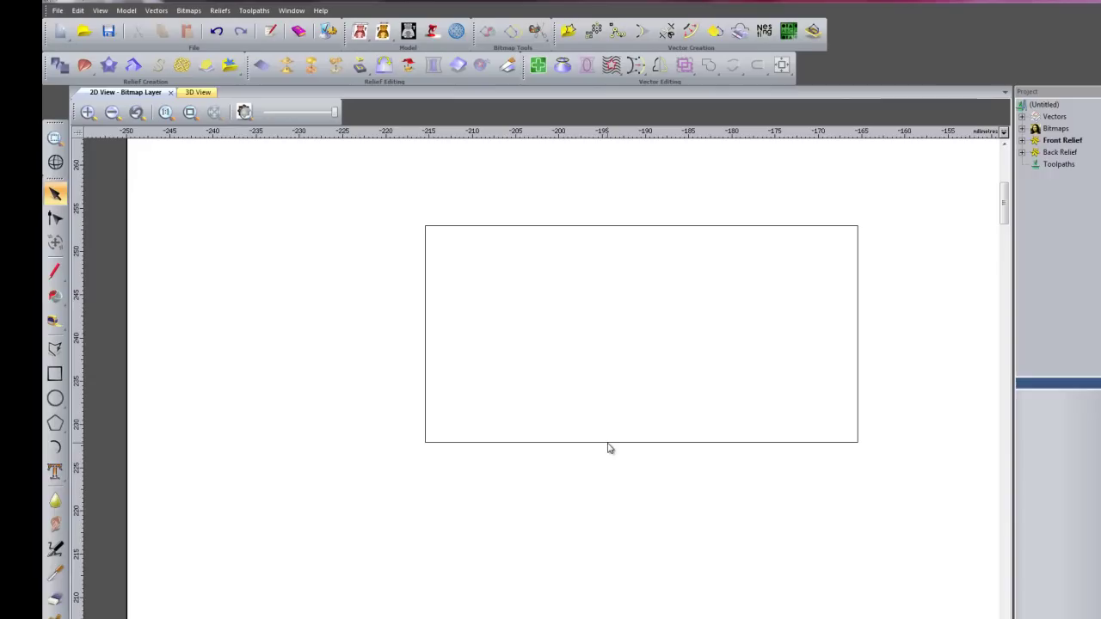
{"action": "left_click", "coordinate": [545, 405]}
{"action": "left_click", "coordinate": [105, 342]}
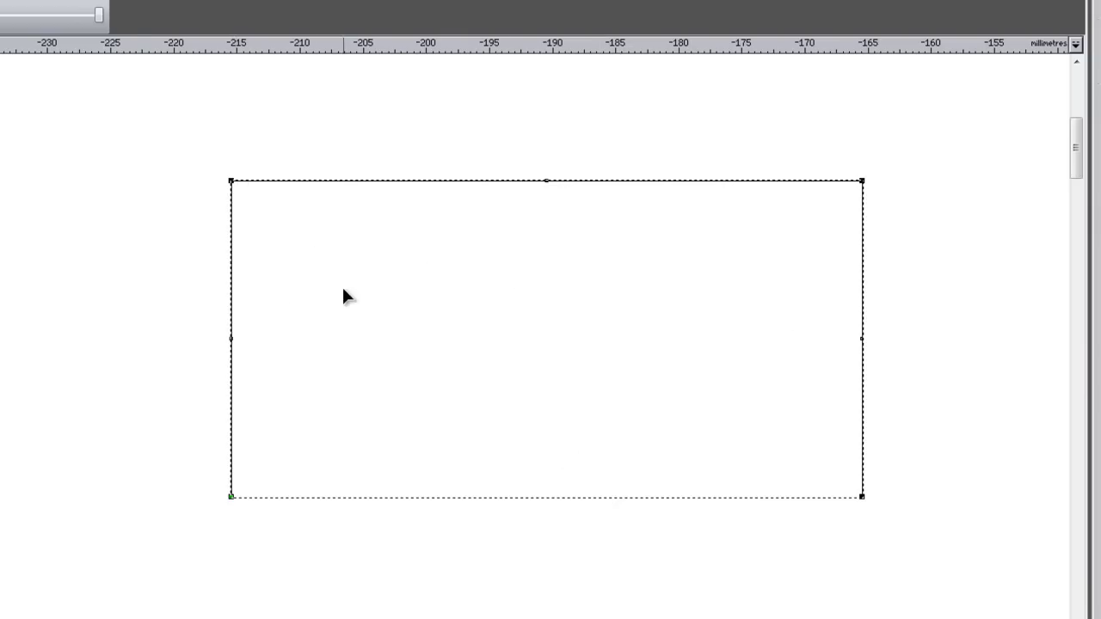
{"action": "left_click_drag", "start_coordinate": [232, 181], "coordinate": [310, 315]}
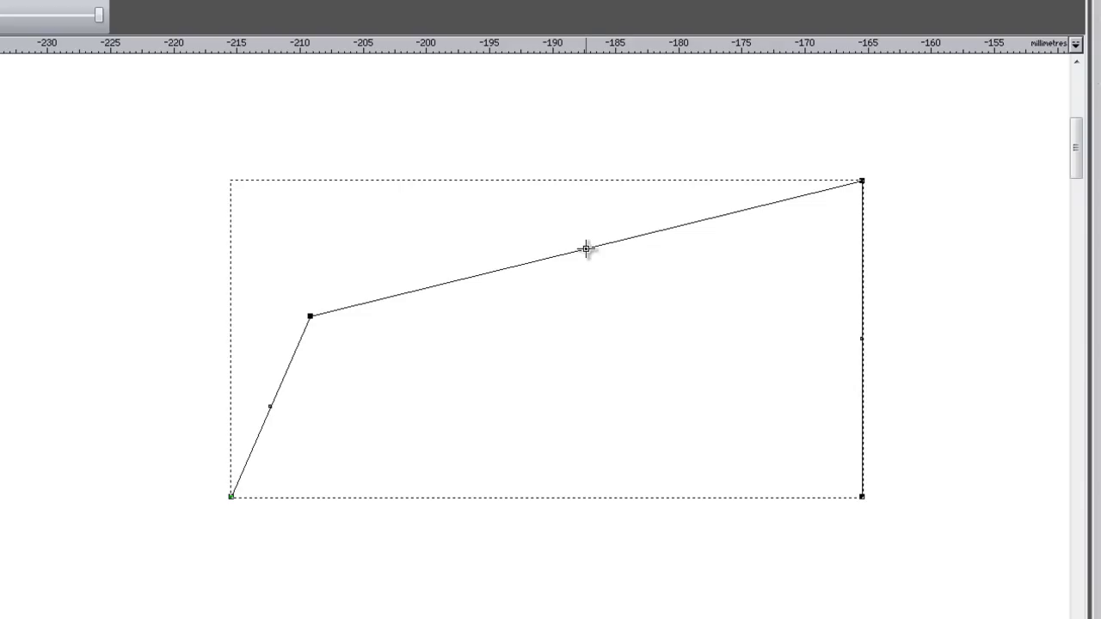
- Drag the edge's segments into a zigzag of several peaks and dips ending in a vertical edge
{"action": "left_click_drag", "start_coordinate": [586, 248], "coordinate": [417, 420]}
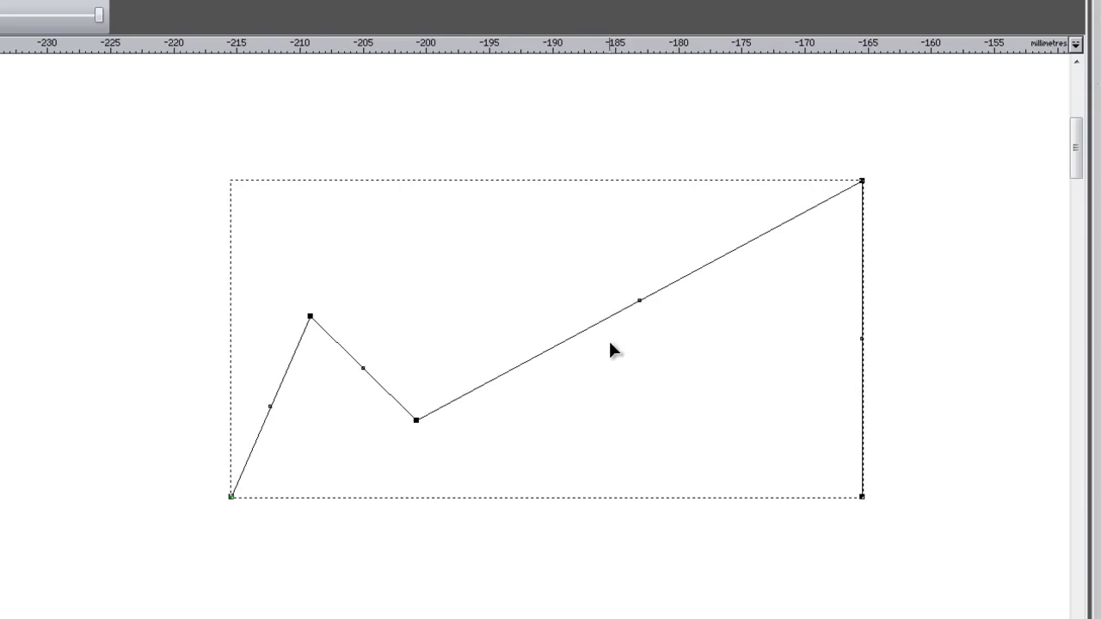
{"action": "left_click_drag", "start_coordinate": [637, 301], "coordinate": [481, 312]}
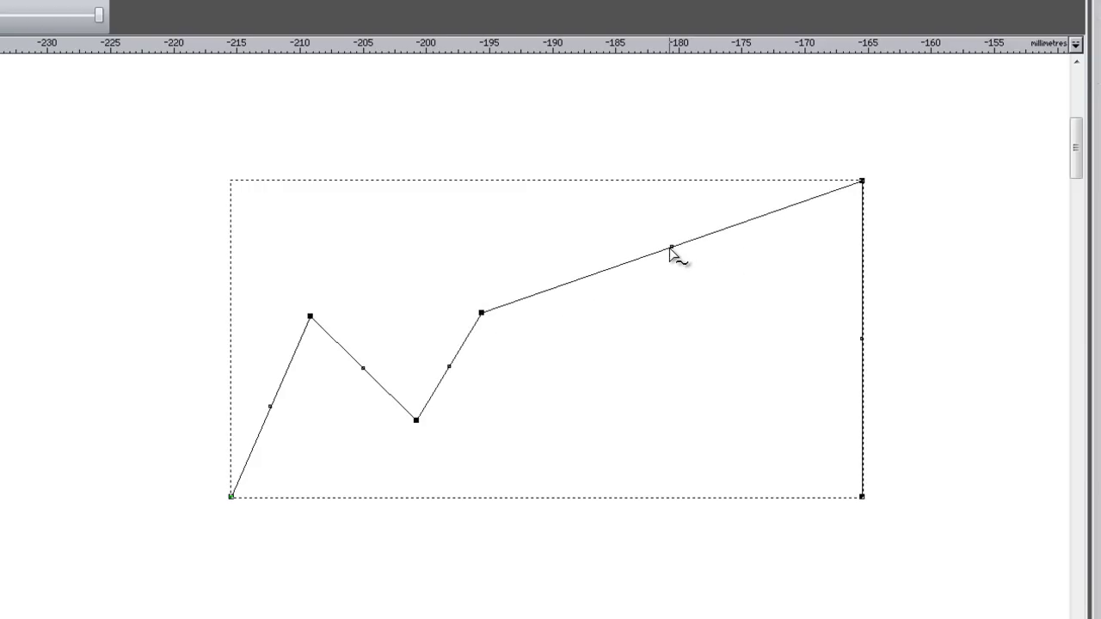
{"action": "left_click_drag", "start_coordinate": [672, 246], "coordinate": [599, 462]}
{"action": "left_click_drag", "start_coordinate": [485, 314], "coordinate": [487, 250]}
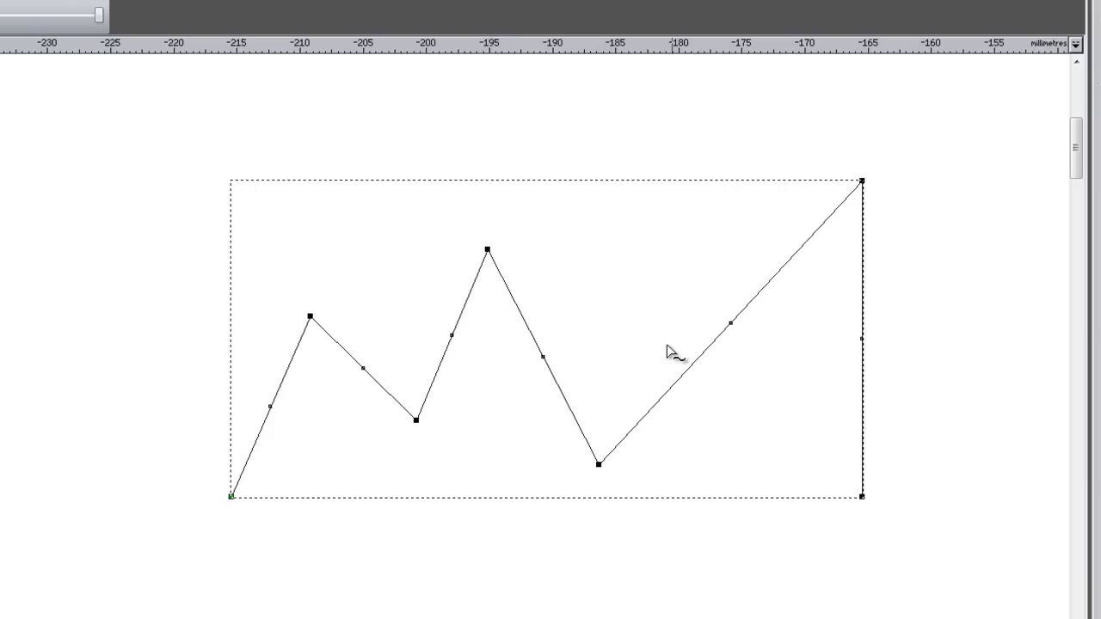
{"action": "left_click_drag", "start_coordinate": [730, 323], "coordinate": [666, 235]}
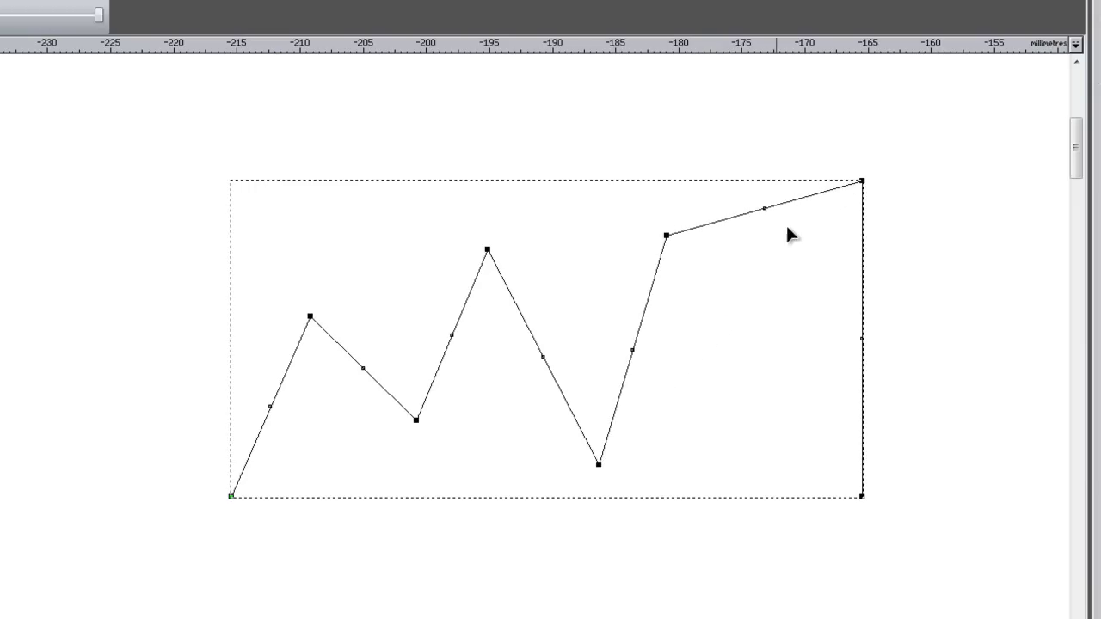
{"action": "left_click_drag", "start_coordinate": [764, 211], "coordinate": [750, 256]}
{"action": "right_click", "coordinate": [940, 381]}
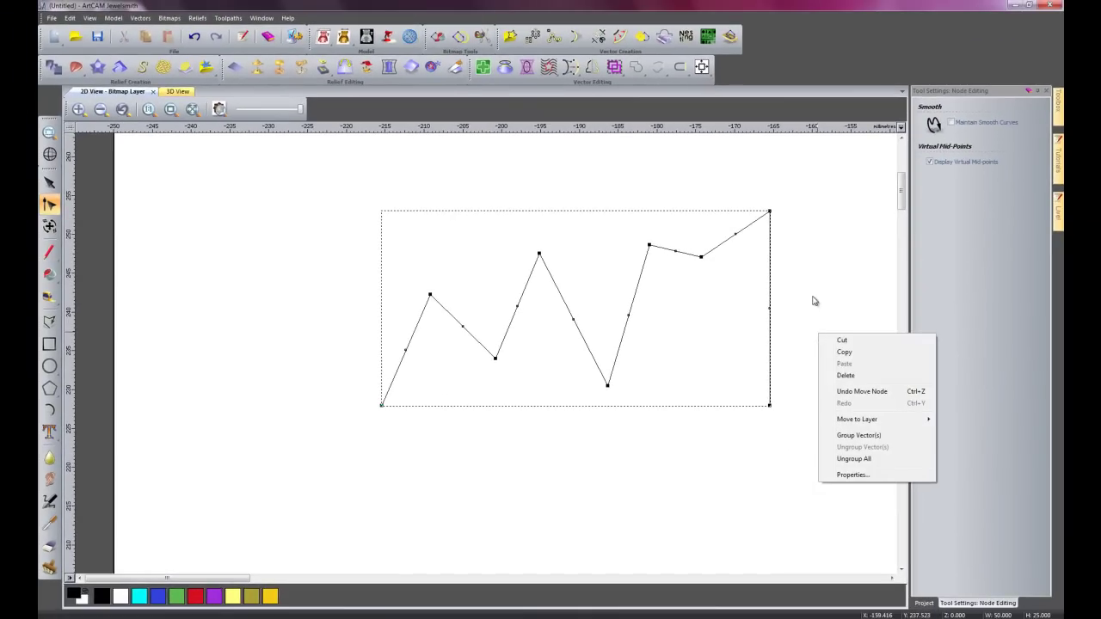
{"action": "left_click", "coordinate": [812, 296]}
{"action": "scroll", "coordinate": [557, 301], "scroll_direction": "down", "scroll_amount": 3}
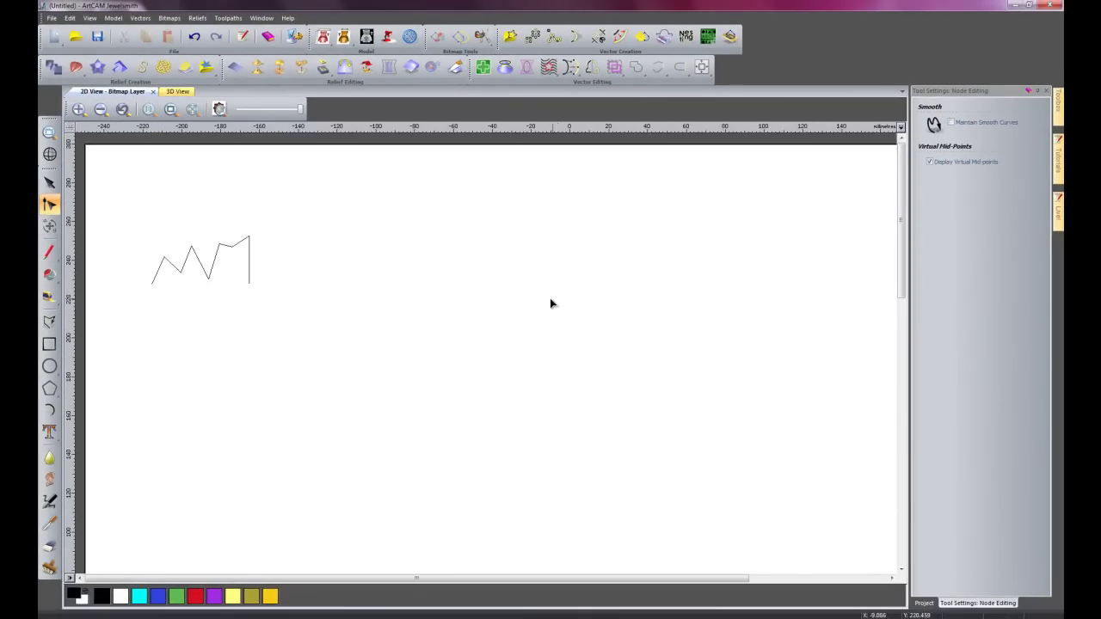
- Create an Add-mode contour blend along the page border using the zigzag as side profile vector
{"action": "scroll", "coordinate": [243, 295], "scroll_direction": "down", "scroll_amount": 2}
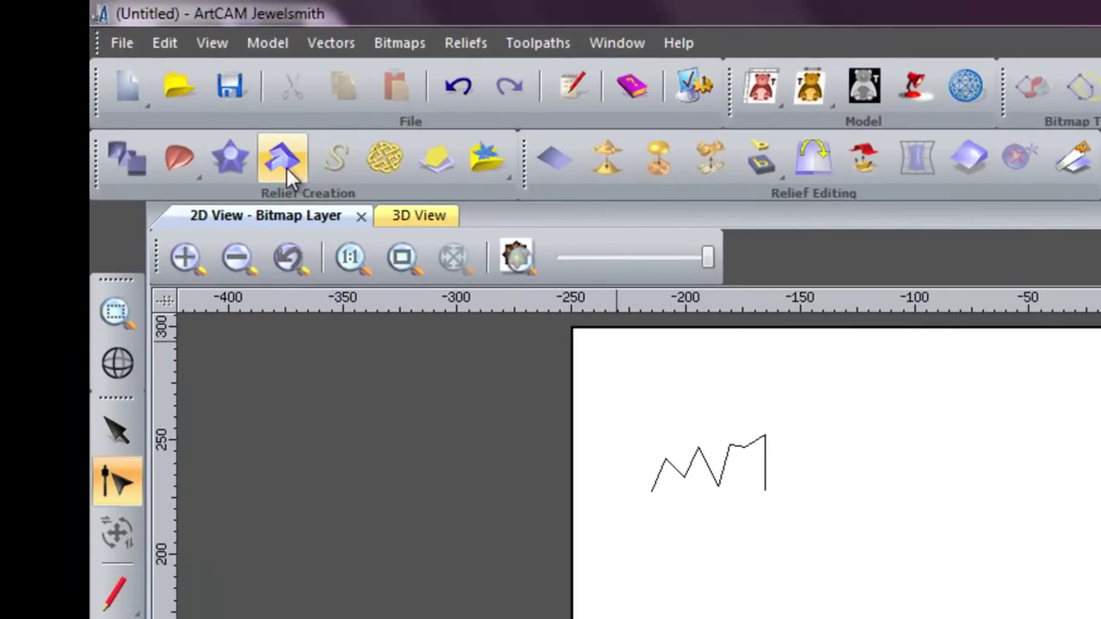
{"action": "left_click", "coordinate": [286, 167]}
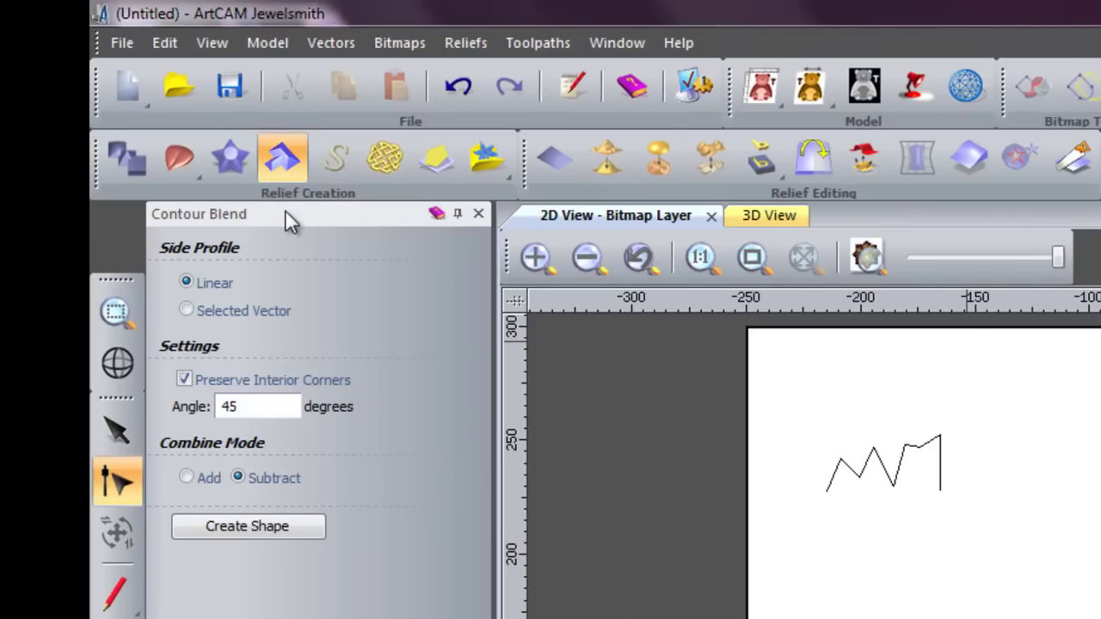
{"action": "left_click", "coordinate": [194, 308]}
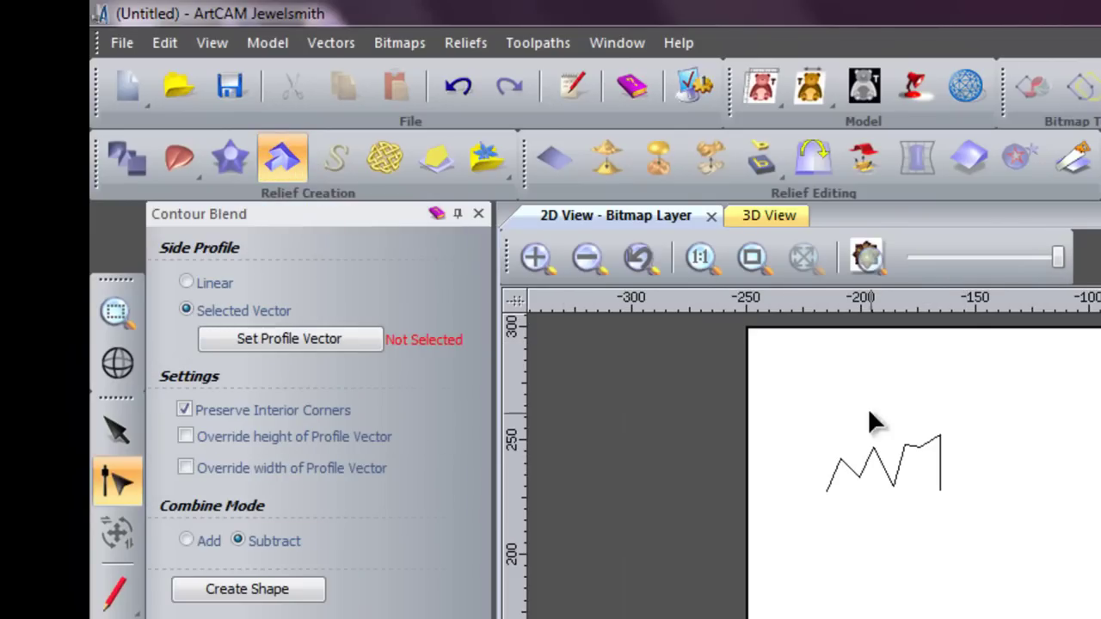
{"action": "key", "text": "n"}
{"action": "left_click", "coordinate": [890, 465]}
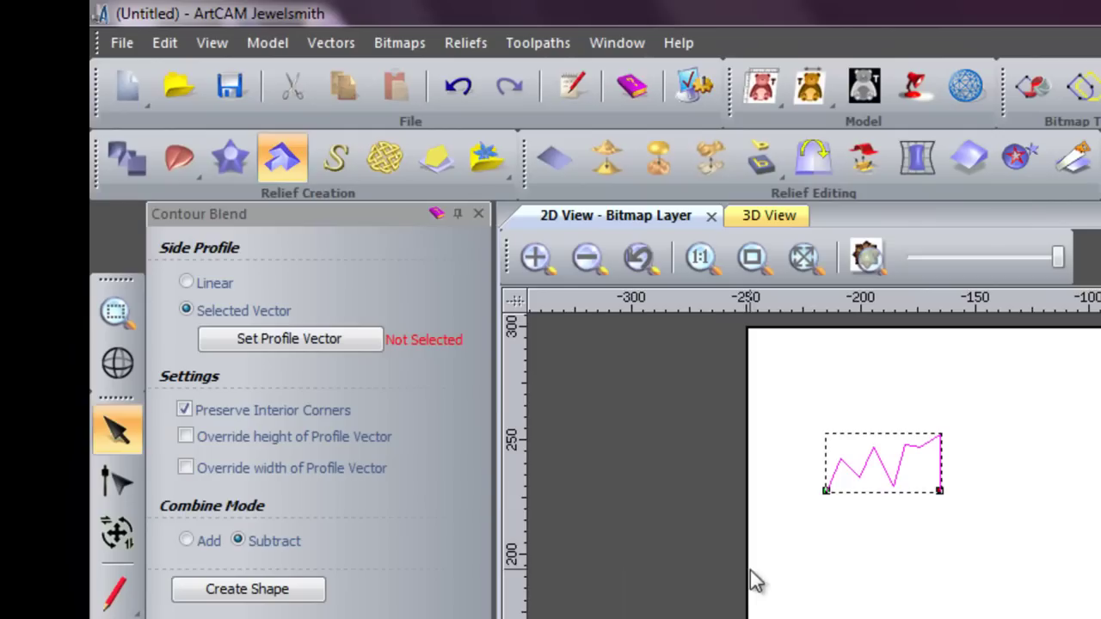
{"action": "left_click", "coordinate": [289, 339]}
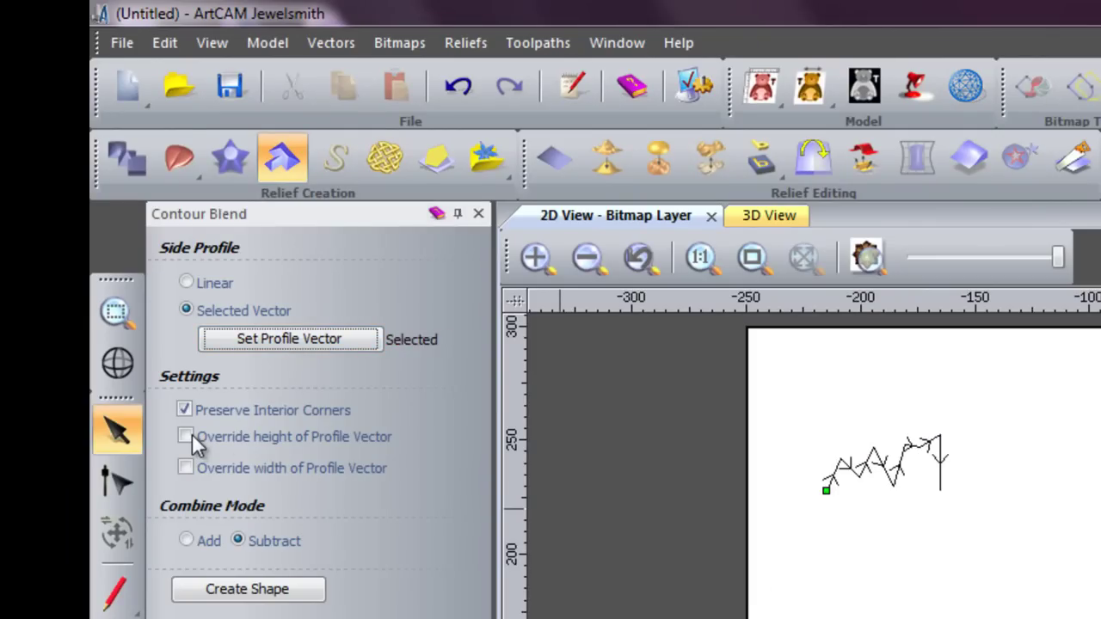
{"action": "left_click", "coordinate": [187, 540]}
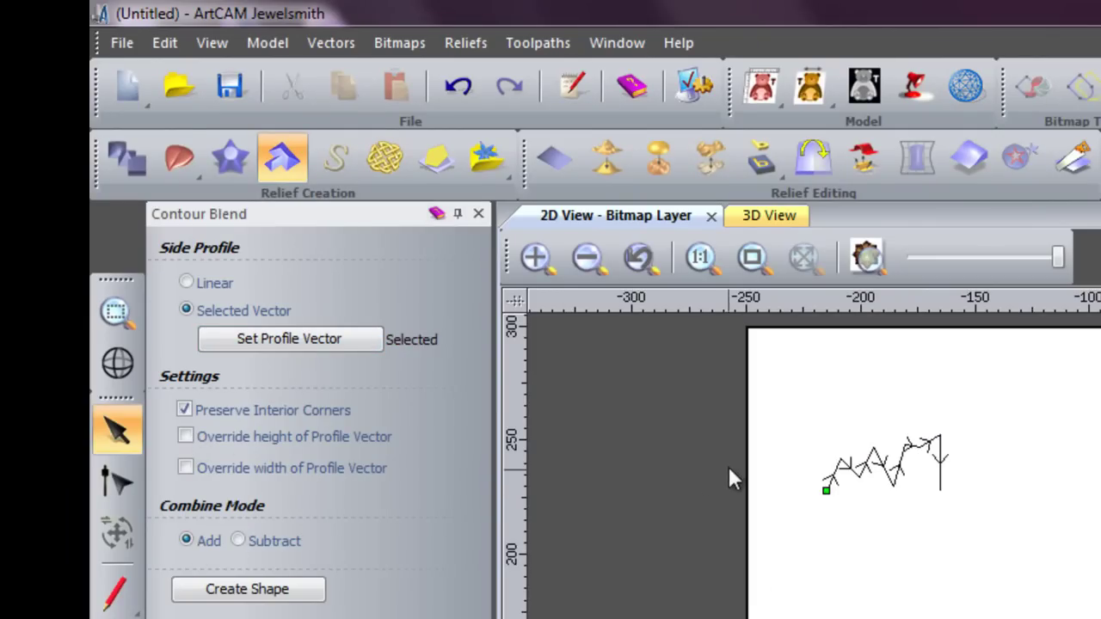
{"action": "left_click", "coordinate": [745, 443]}
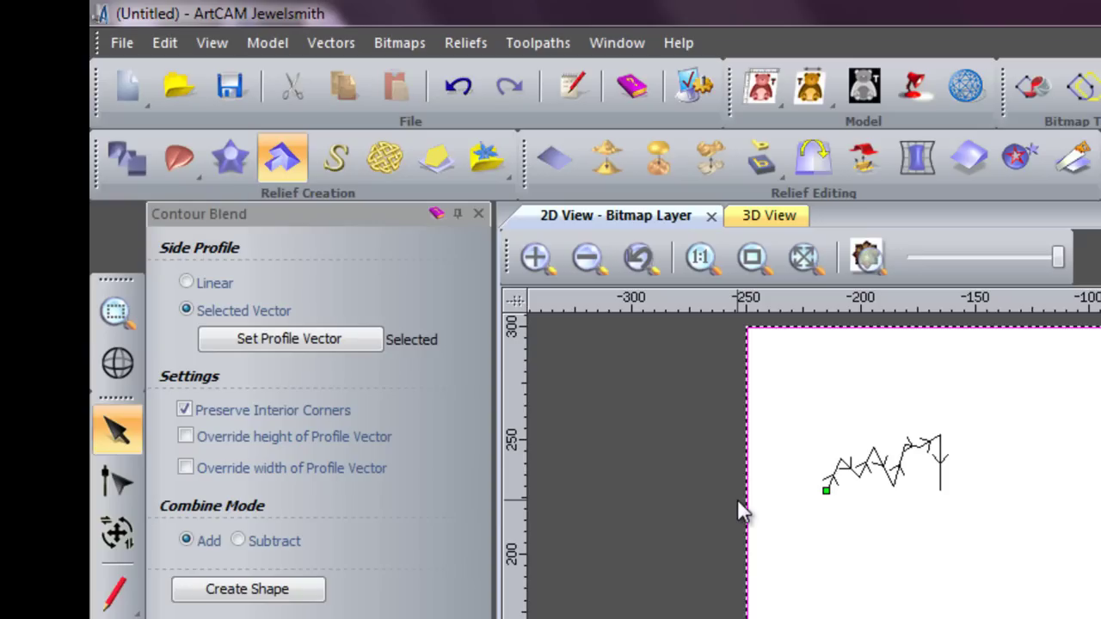
{"action": "left_click", "coordinate": [295, 593]}
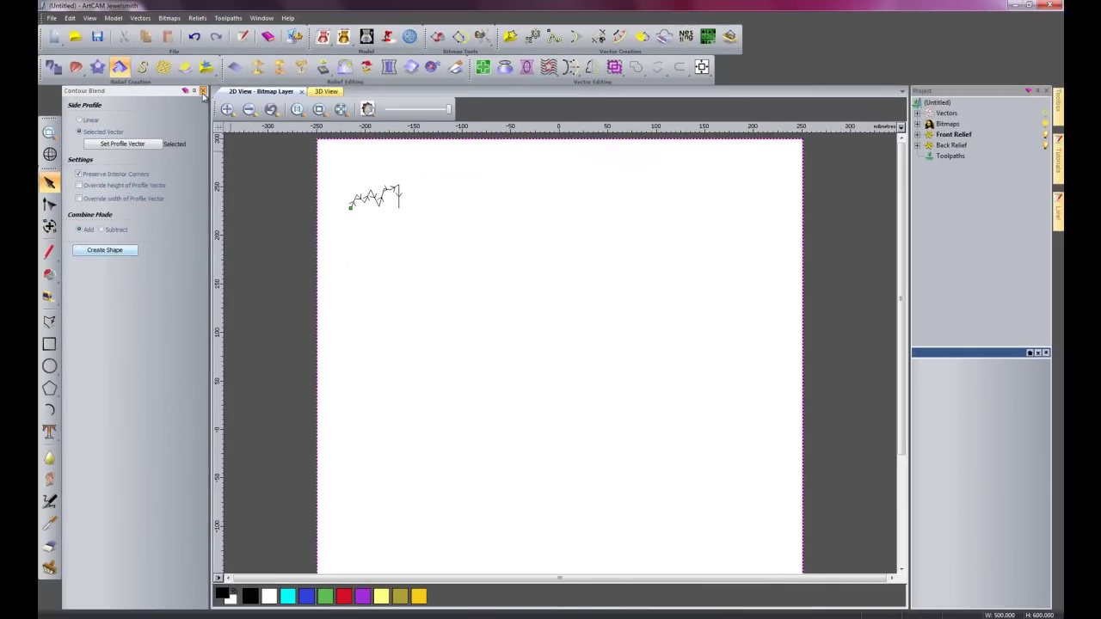
- Close Contour Blend and inspect the plaque's stepped frame in 3D from angled views
{"action": "left_click", "coordinate": [203, 91]}
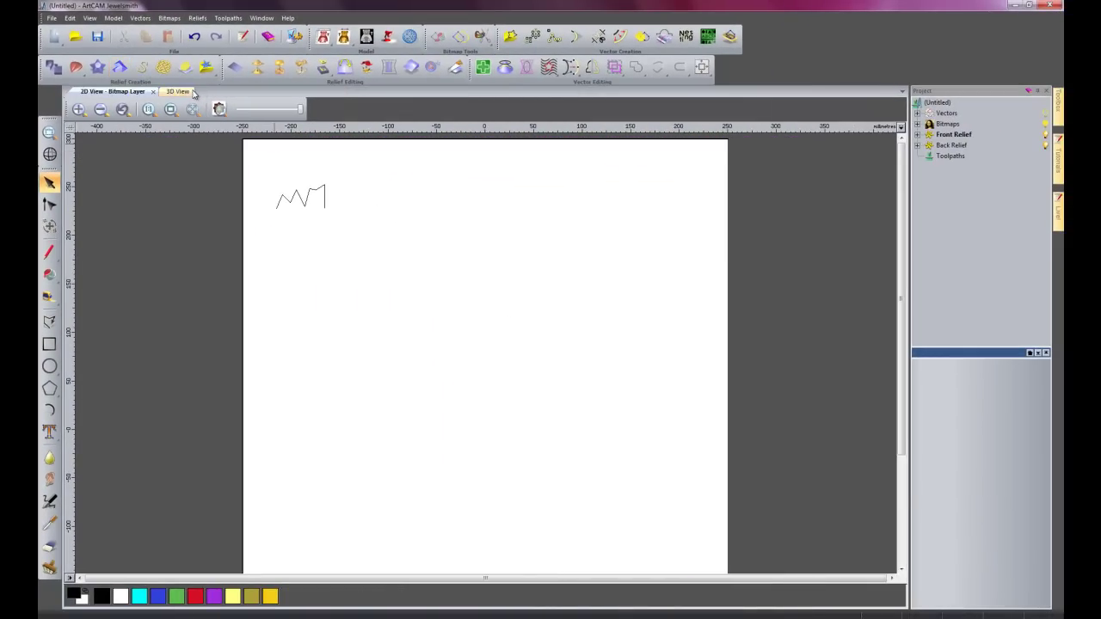
{"action": "left_click", "coordinate": [183, 91]}
{"action": "left_click_drag", "start_coordinate": [602, 377], "coordinate": [479, 438]}
{"action": "scroll", "coordinate": [495, 413], "scroll_direction": "up", "scroll_amount": 2}
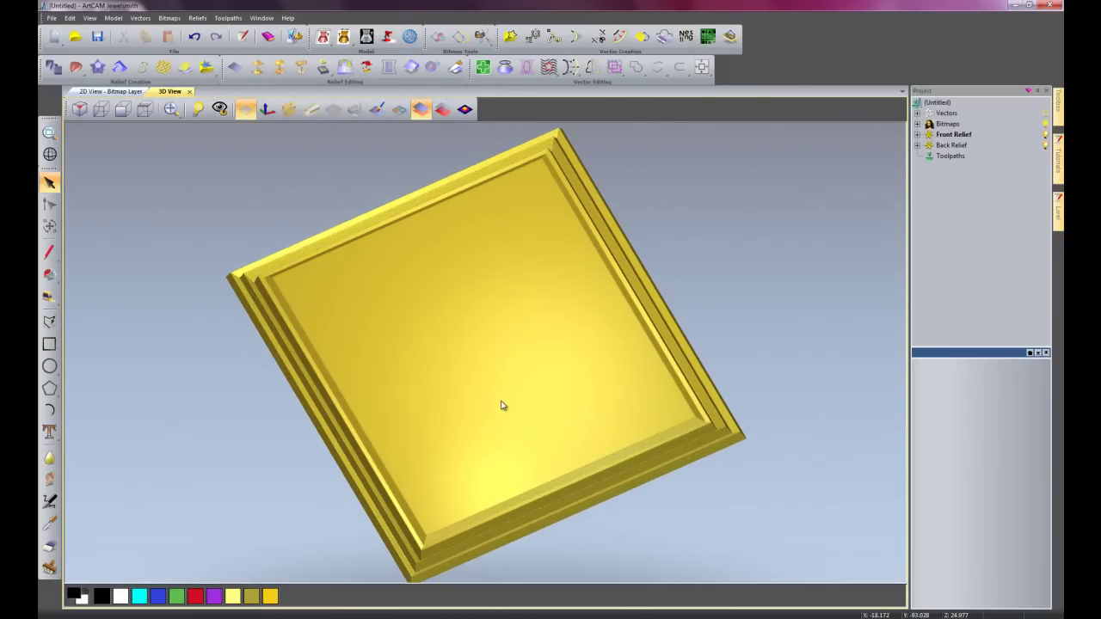
{"action": "left_click_drag", "start_coordinate": [501, 393], "coordinate": [514, 201]}
{"action": "scroll", "coordinate": [410, 355], "scroll_direction": "up", "scroll_amount": 4}
{"action": "left_click_drag", "start_coordinate": [409, 355], "coordinate": [602, 260]}
{"action": "left_click_drag", "start_coordinate": [523, 269], "coordinate": [350, 204]}
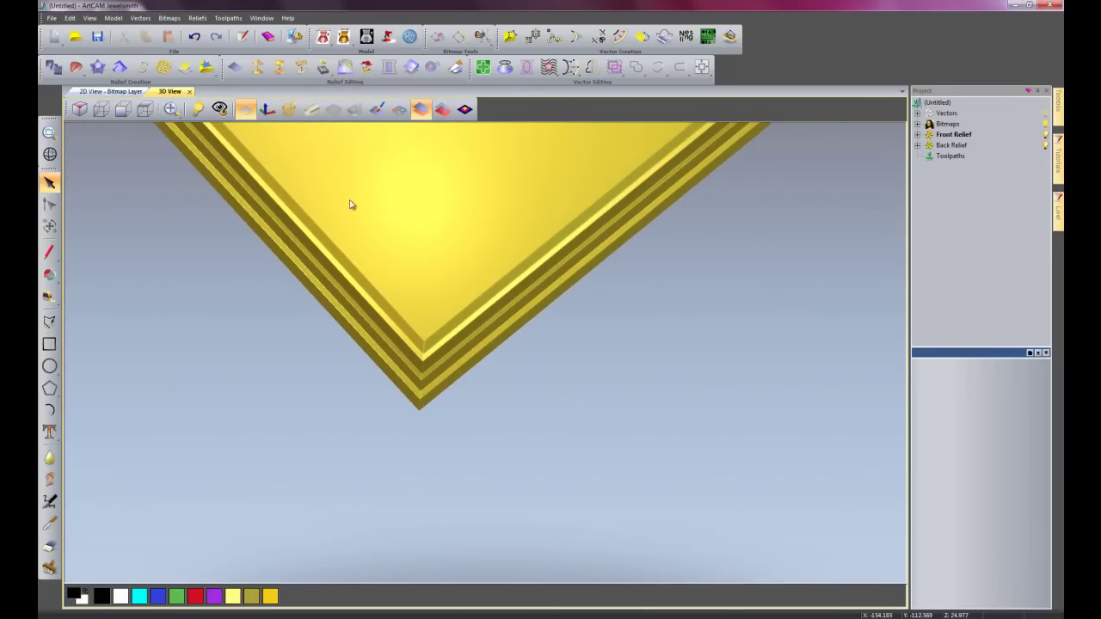
{"action": "left_click", "coordinate": [110, 91]}
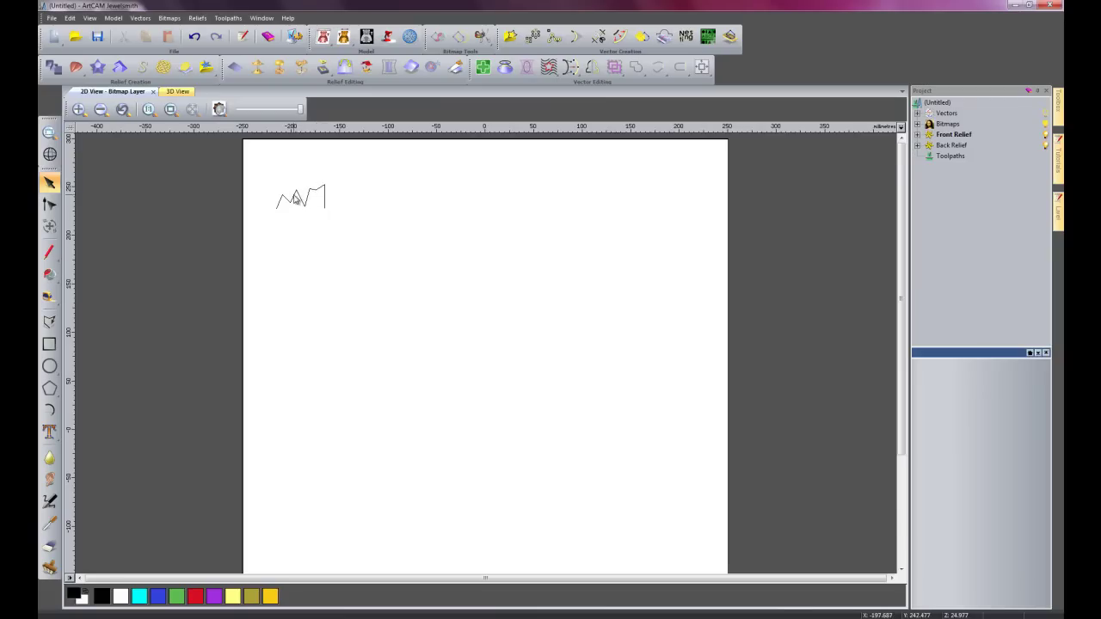
- Re-examine the whole plaque in 3D from a flatter angle, then return to 2D
{"action": "left_click", "coordinate": [178, 91]}
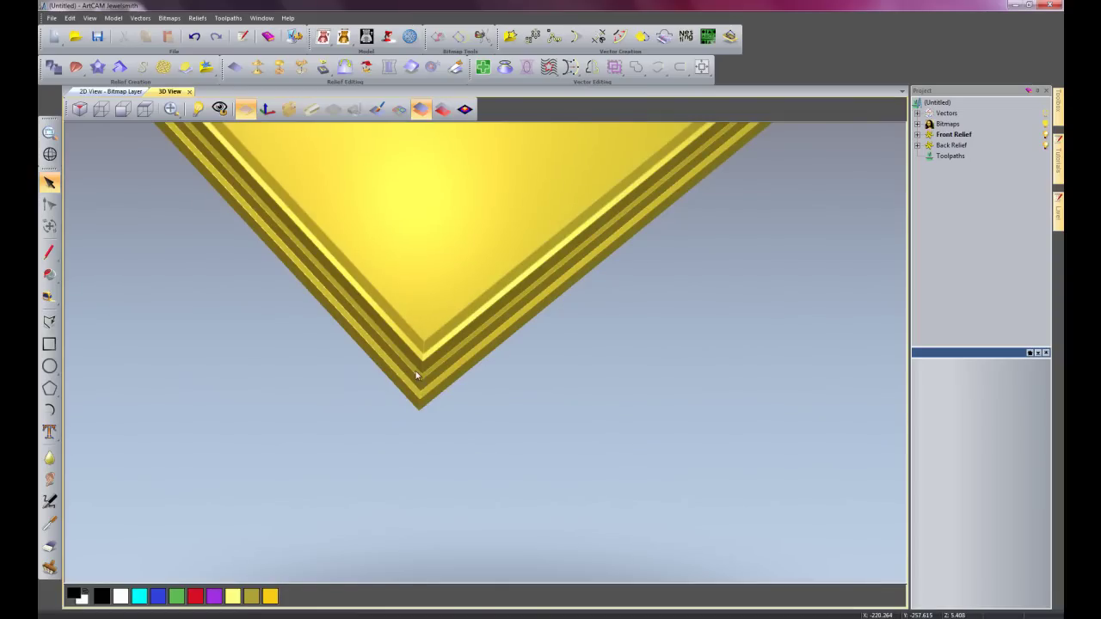
{"action": "left_click_drag", "start_coordinate": [432, 388], "coordinate": [408, 307]}
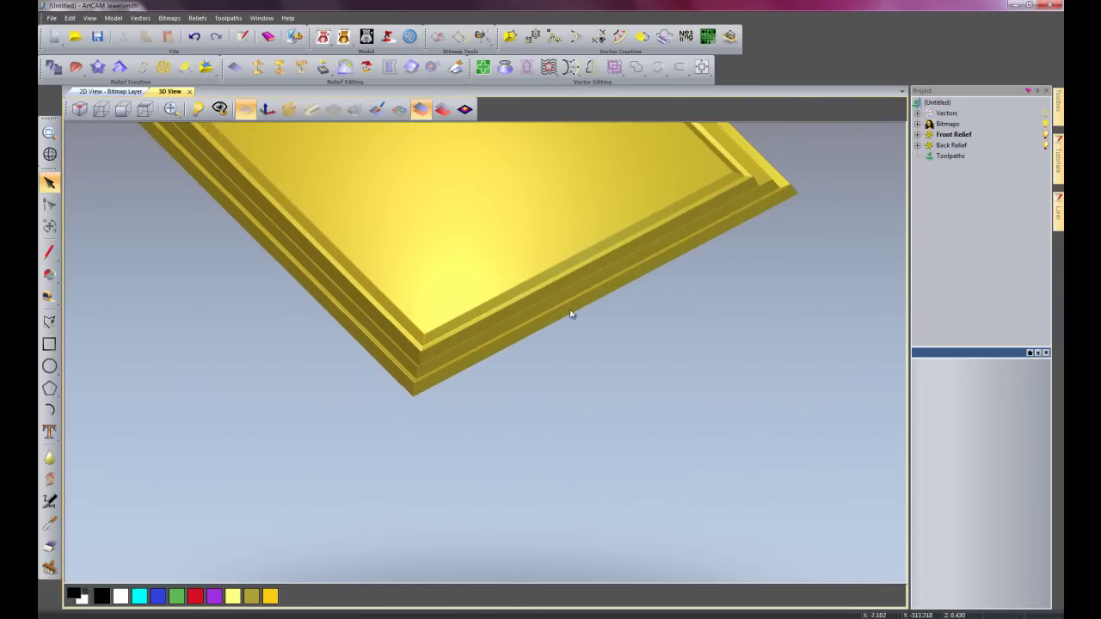
{"action": "scroll", "coordinate": [570, 313], "scroll_direction": "down", "scroll_amount": 3}
{"action": "left_click_drag", "start_coordinate": [510, 295], "coordinate": [467, 421]}
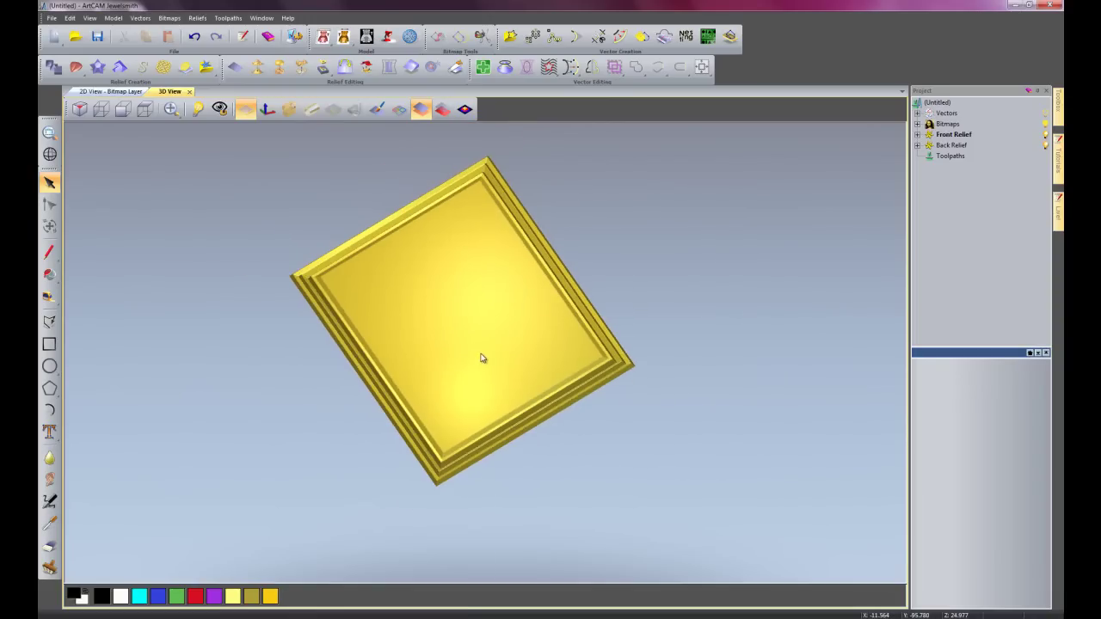
{"action": "left_click", "coordinate": [145, 93]}
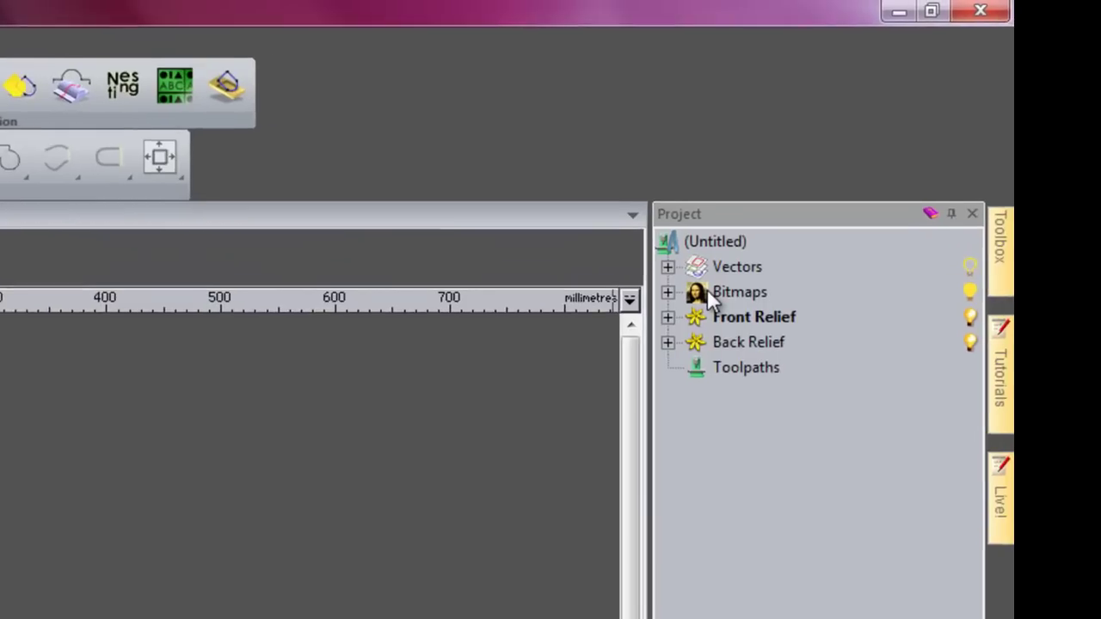
- Import bent tree.jpg onto the page as a bitmap layer
{"action": "right_click", "coordinate": [697, 301]}
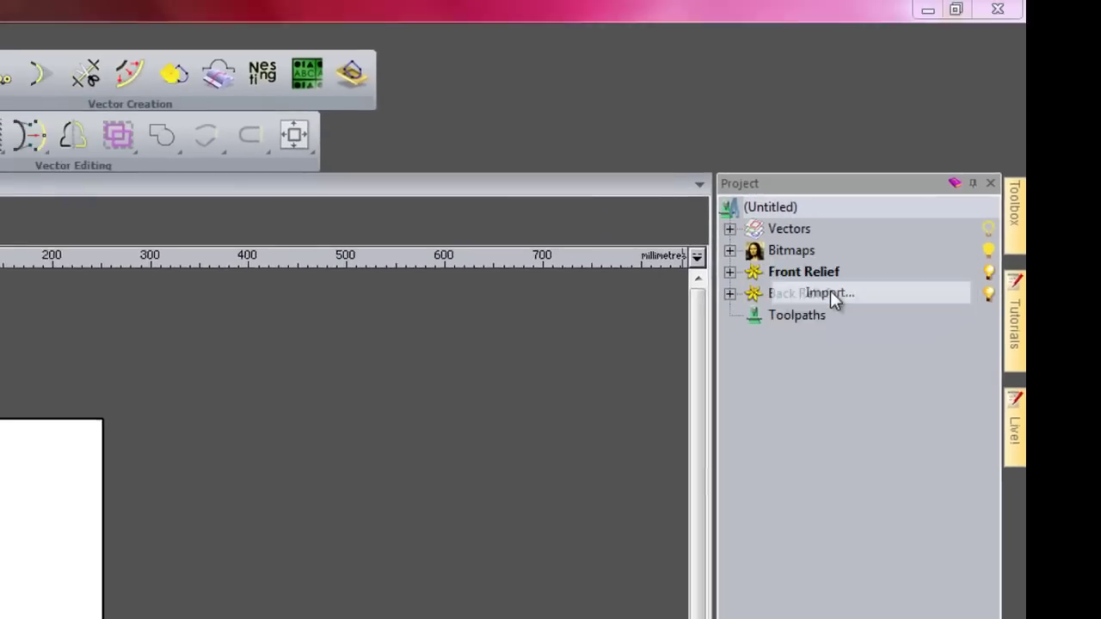
{"action": "left_click", "coordinate": [779, 348]}
{"action": "left_click", "coordinate": [310, 276]}
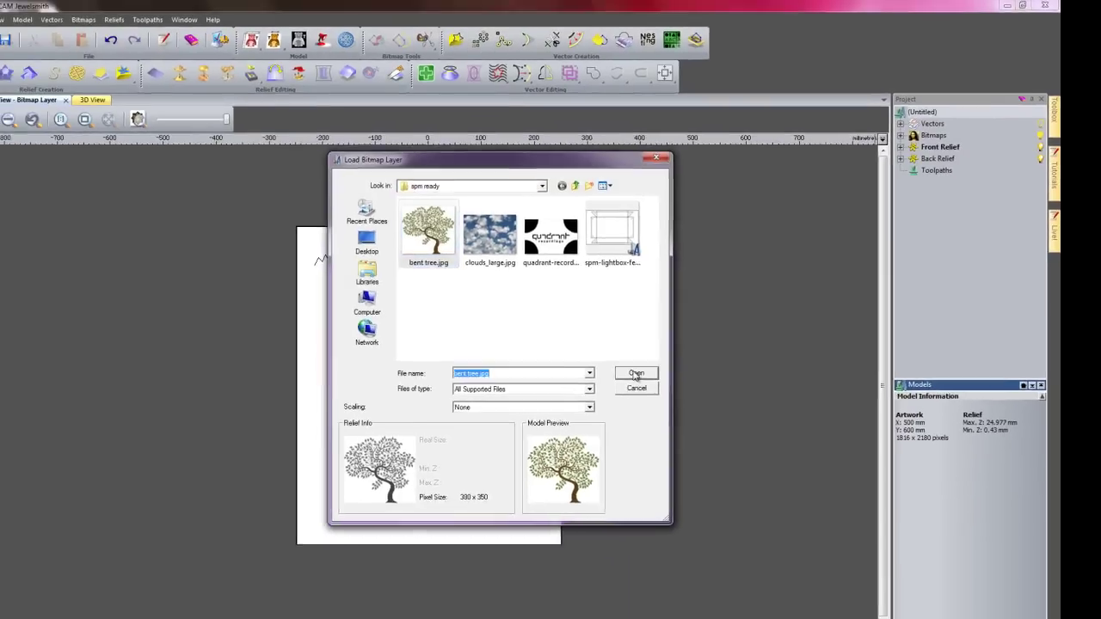
{"action": "left_click", "coordinate": [552, 440]}
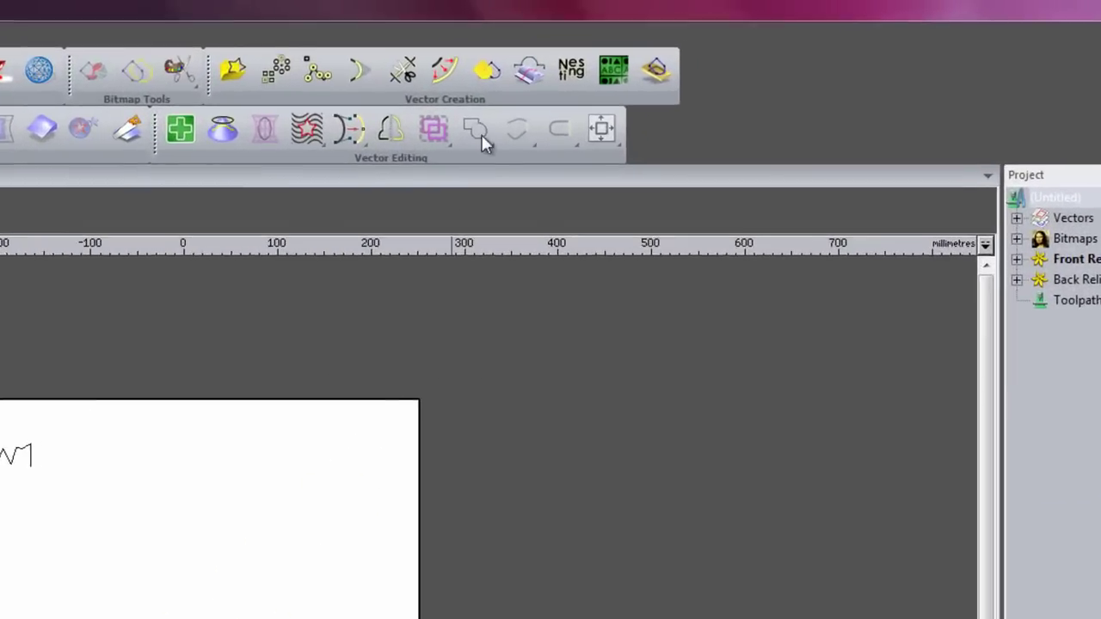
{"action": "left_click", "coordinate": [471, 75]}
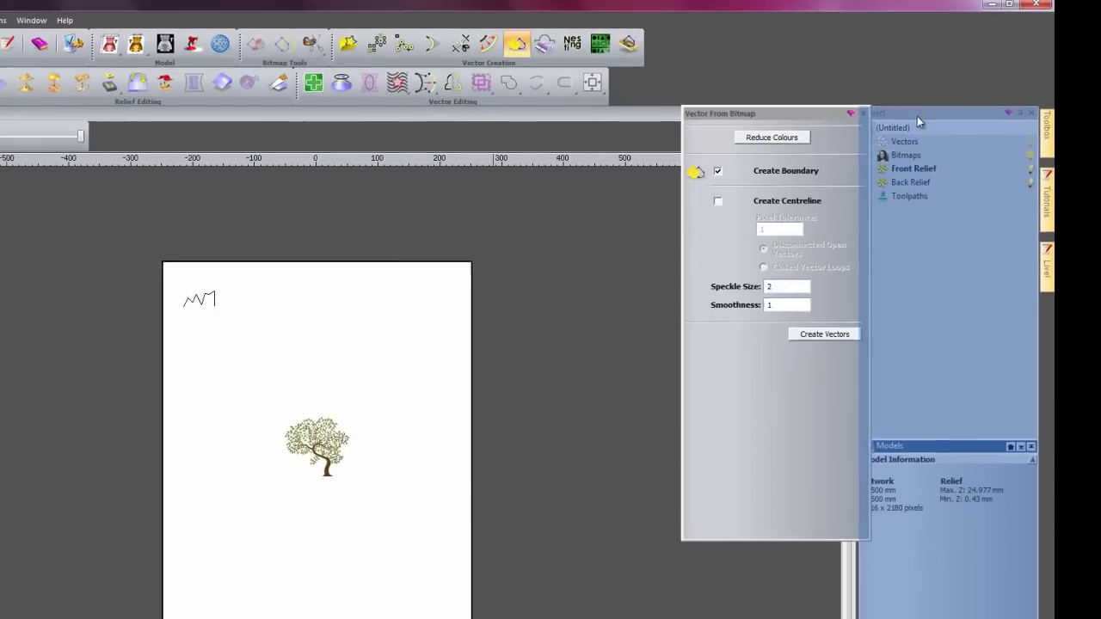
- Reduce the tree image to 2 colours, with olive as primary and white as secondary
{"action": "scroll", "coordinate": [345, 443], "scroll_direction": "up", "scroll_amount": 2}
{"action": "scroll", "coordinate": [376, 516], "scroll_direction": "up", "scroll_amount": 2}
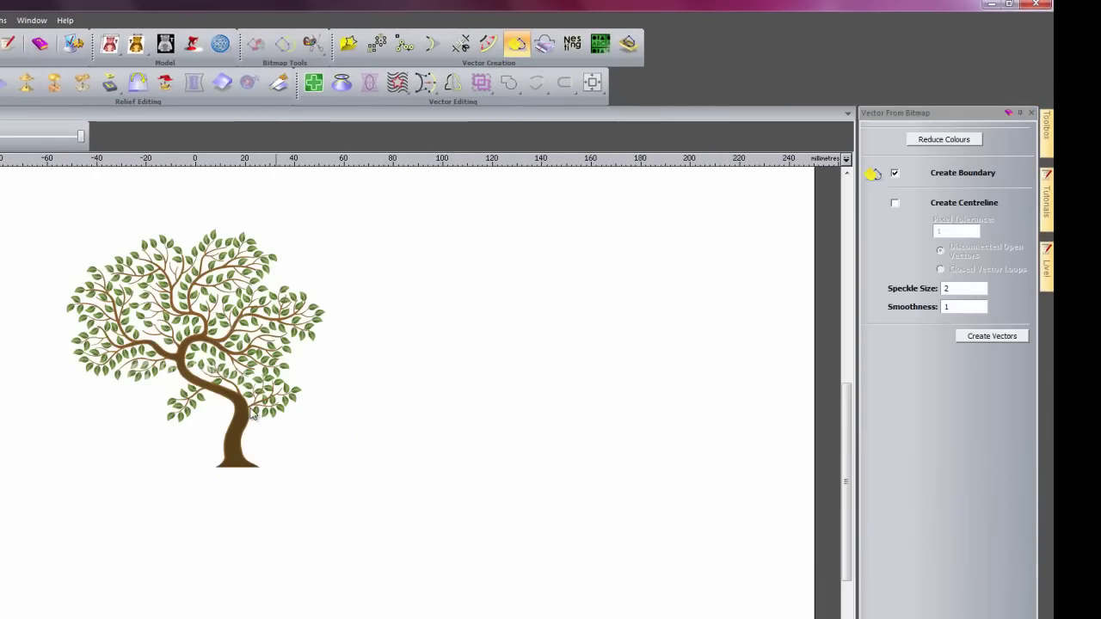
{"action": "left_click", "coordinate": [957, 140]}
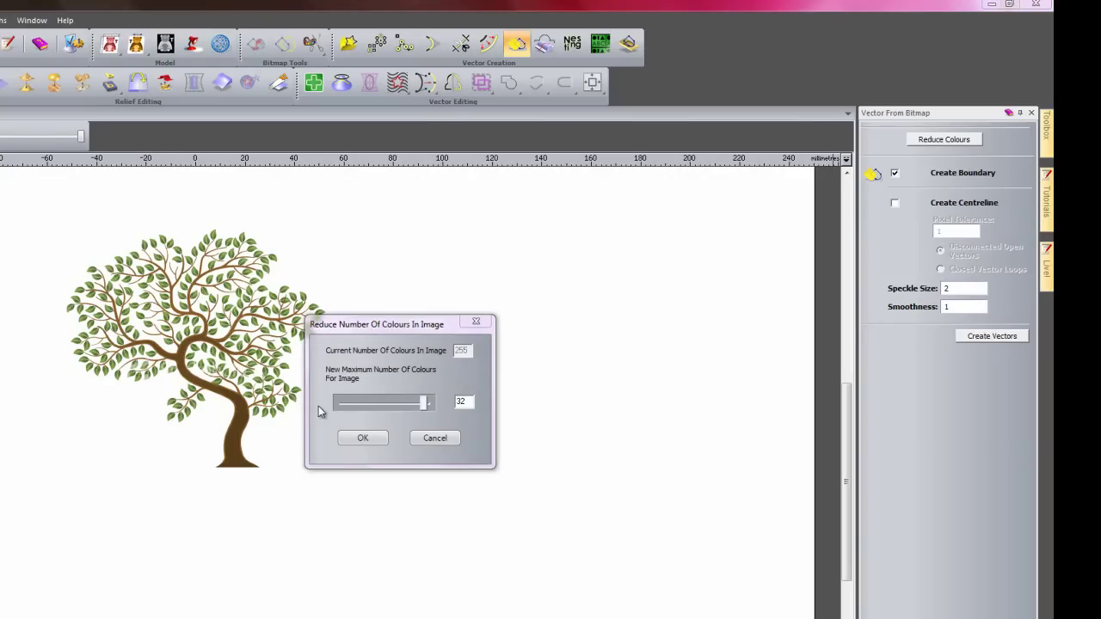
{"action": "left_click_drag", "start_coordinate": [318, 406], "coordinate": [329, 400]}
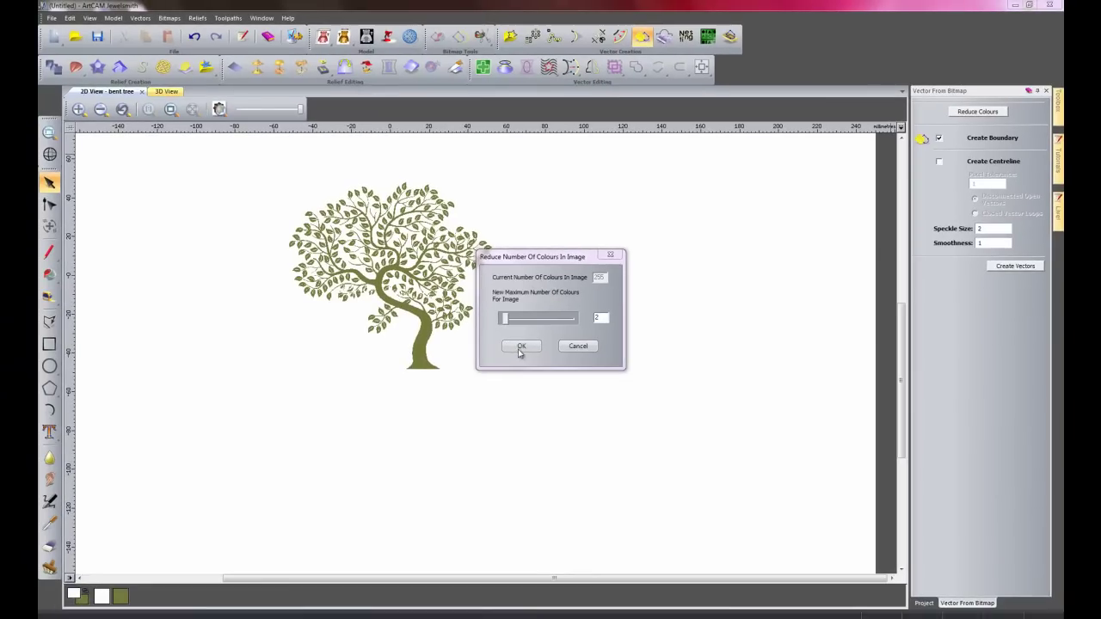
{"action": "left_click", "coordinate": [521, 347]}
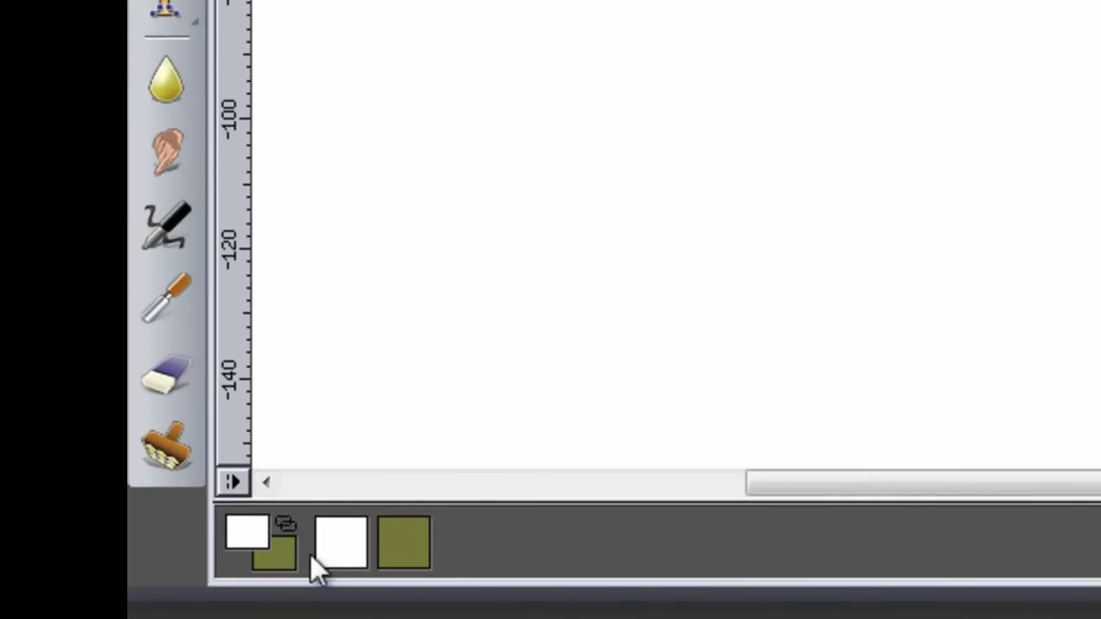
{"action": "left_click", "coordinate": [400, 547]}
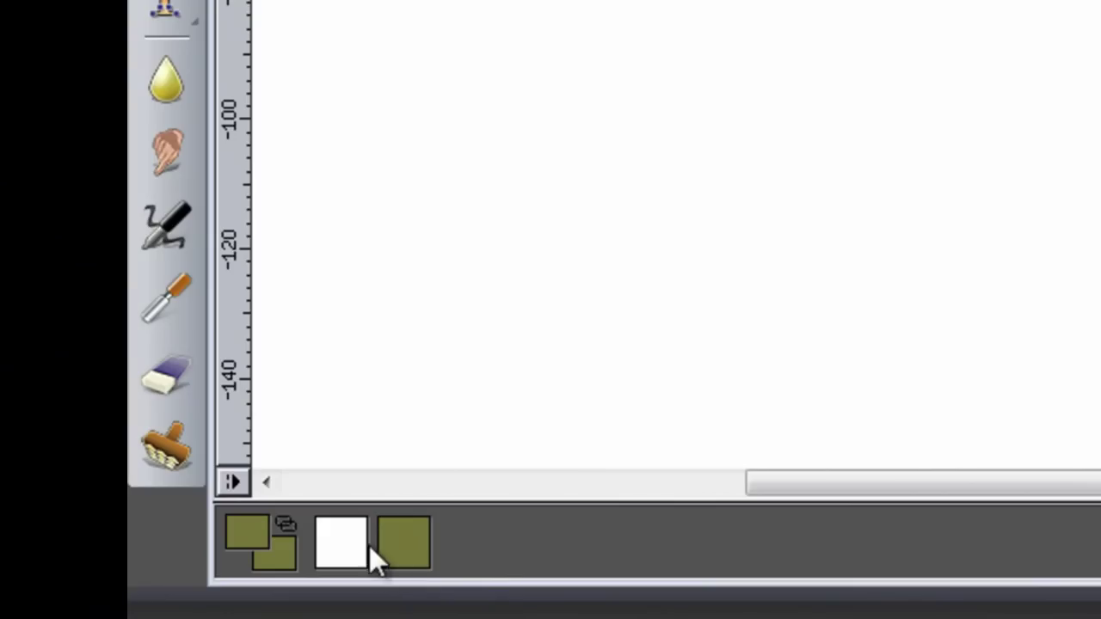
{"action": "right_click", "coordinate": [347, 543]}
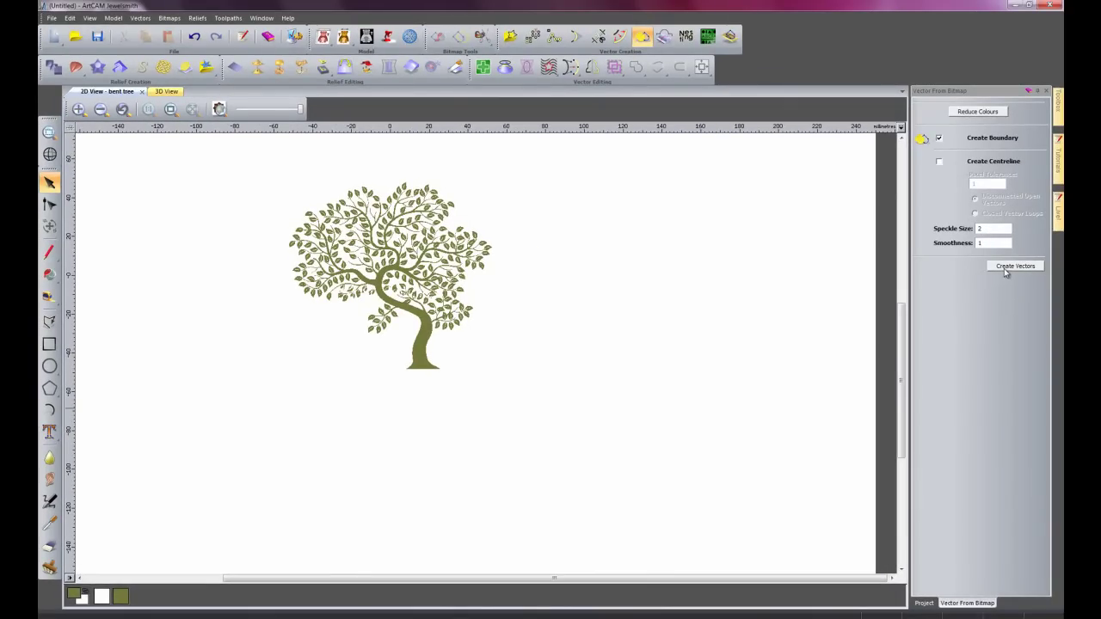
- Trace the olive tree into boundary vectors and turn on the relief colour preview
{"action": "left_click", "coordinate": [1003, 269]}
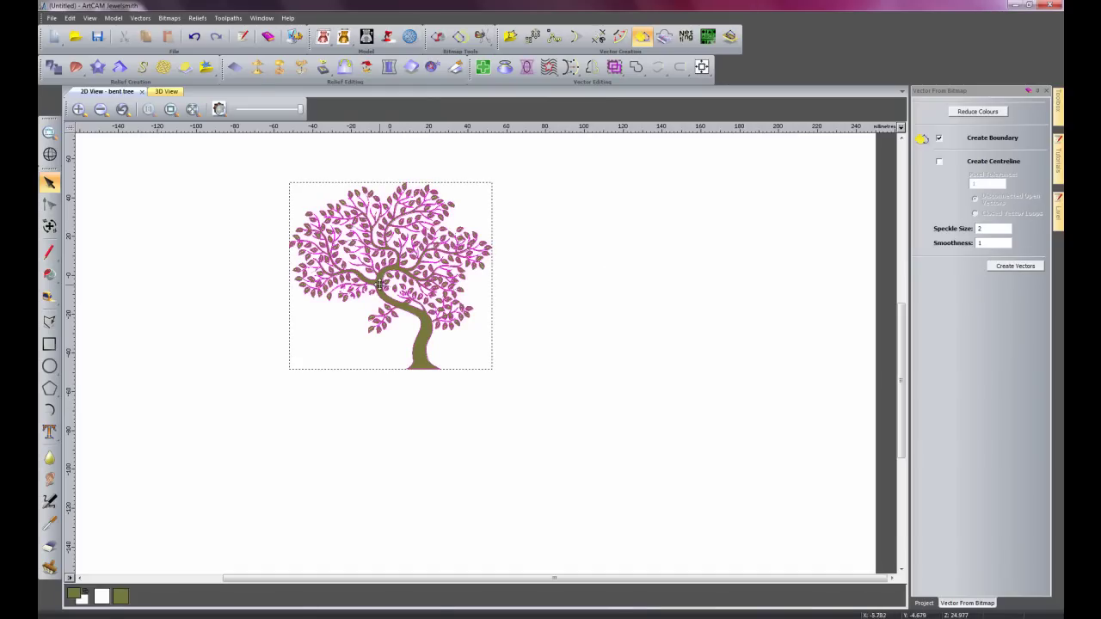
{"action": "scroll", "coordinate": [364, 298], "scroll_direction": "up", "scroll_amount": 1}
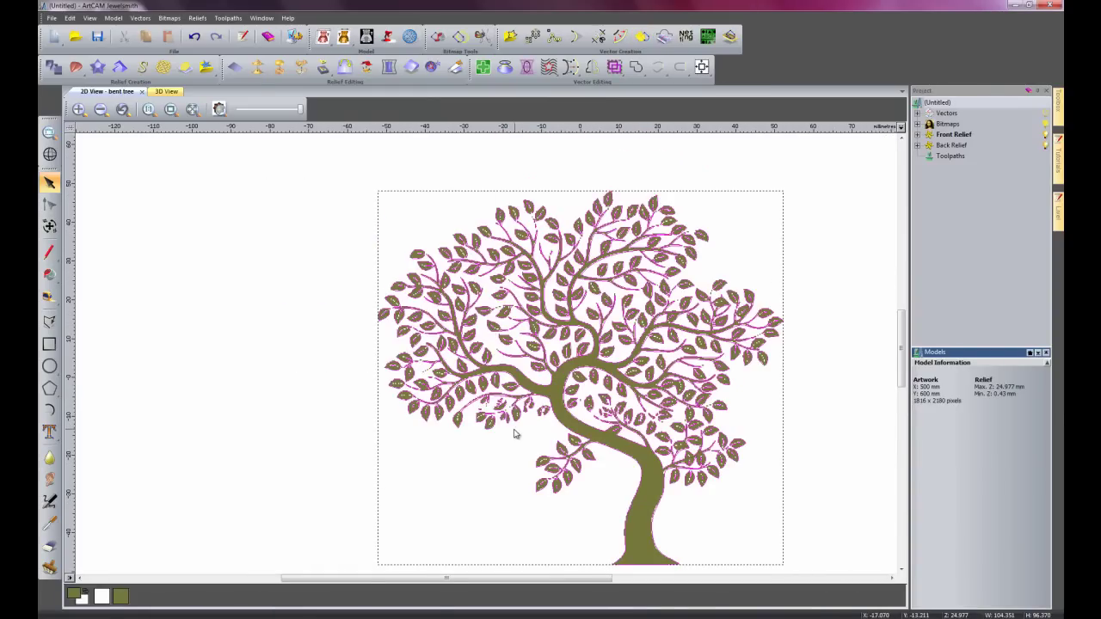
{"action": "scroll", "coordinate": [513, 434], "scroll_direction": "up", "scroll_amount": 1}
{"action": "scroll", "coordinate": [502, 344], "scroll_direction": "up", "scroll_amount": 1}
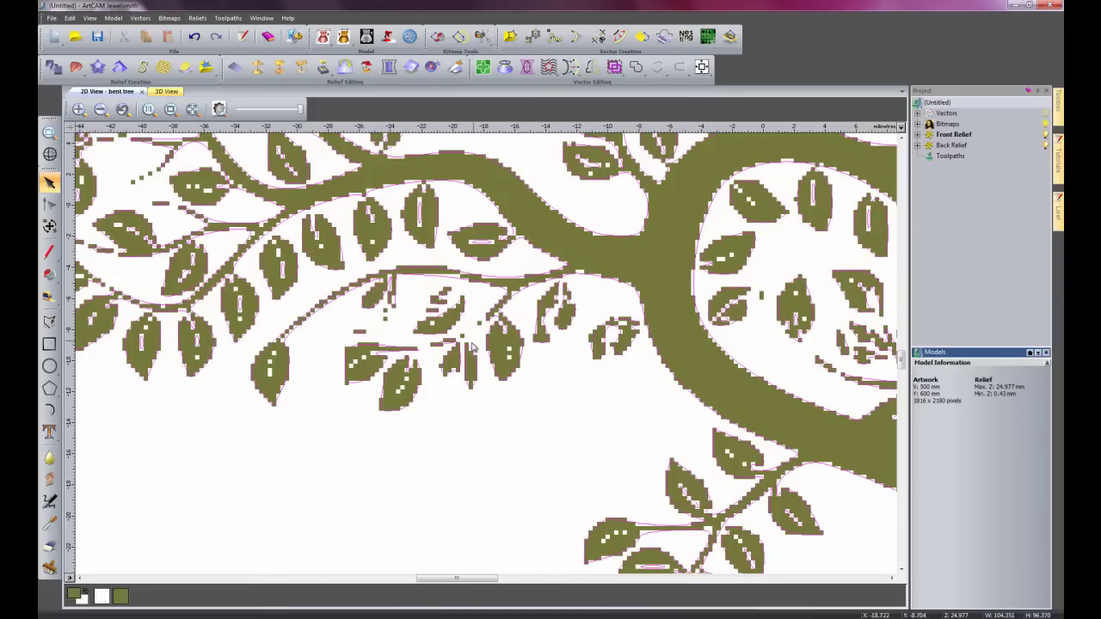
{"action": "scroll", "coordinate": [471, 346], "scroll_direction": "up", "scroll_amount": 1}
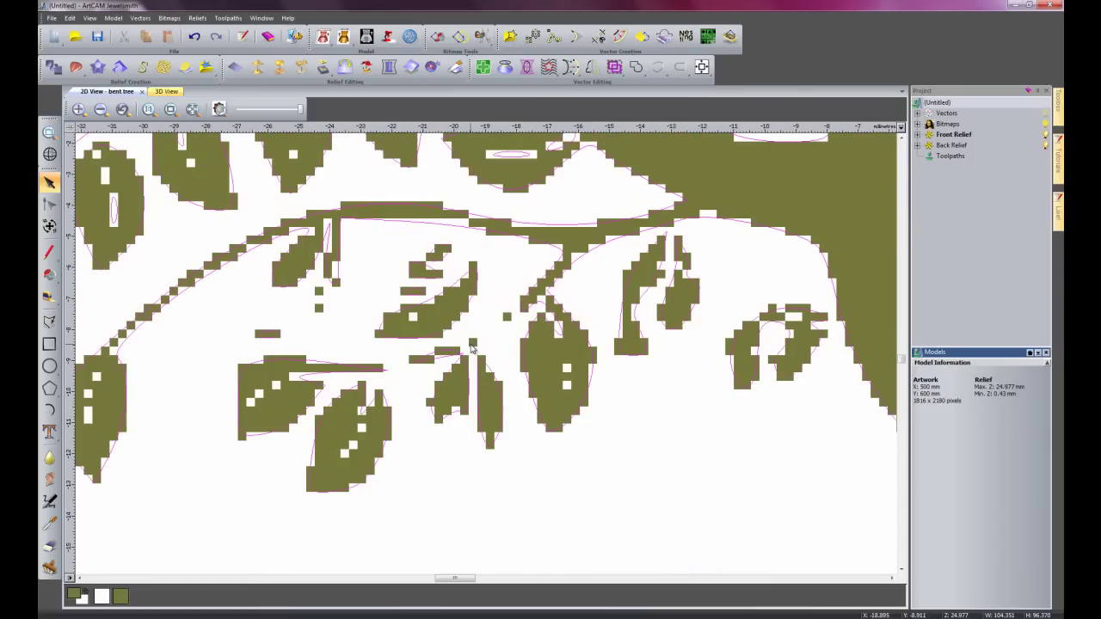
{"action": "left_click", "coordinate": [219, 110]}
{"action": "scroll", "coordinate": [454, 363], "scroll_direction": "up", "scroll_amount": 1}
{"action": "scroll", "coordinate": [510, 371], "scroll_direction": "up", "scroll_amount": 1}
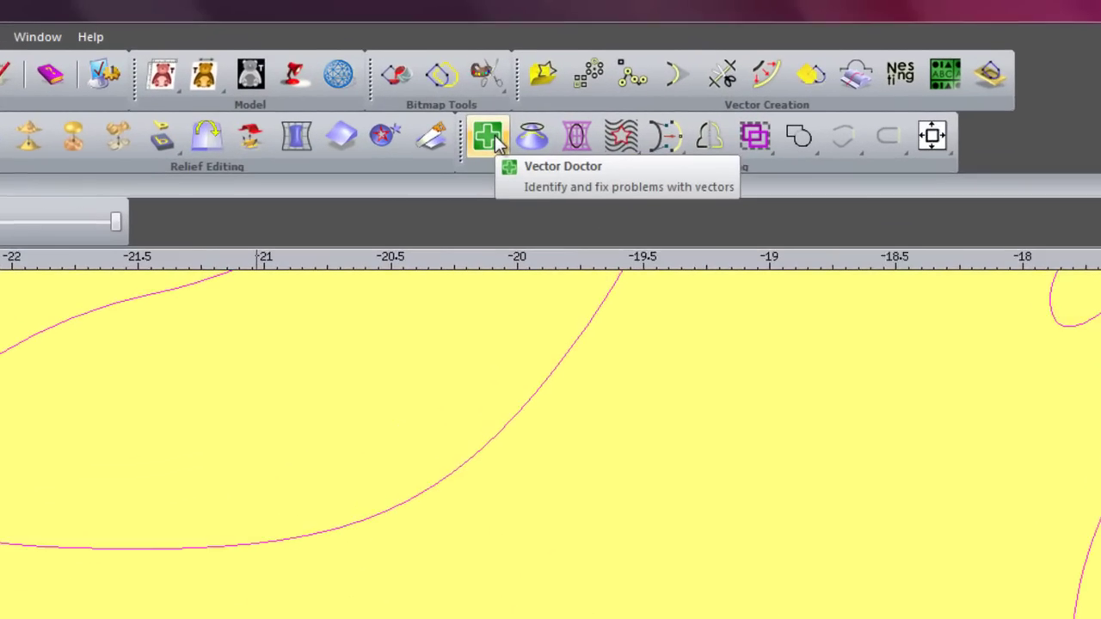
- In Vector Doctor, mark self-crossing tree vectors and remove their small loops
{"action": "left_click", "coordinate": [495, 141]}
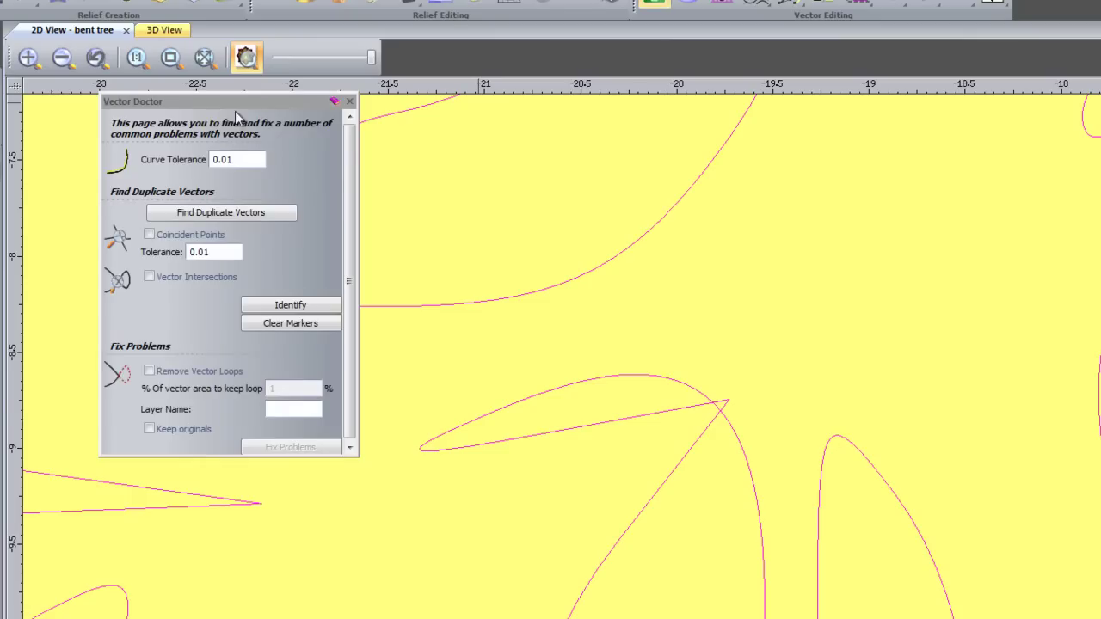
{"action": "left_click", "coordinate": [48, 399]}
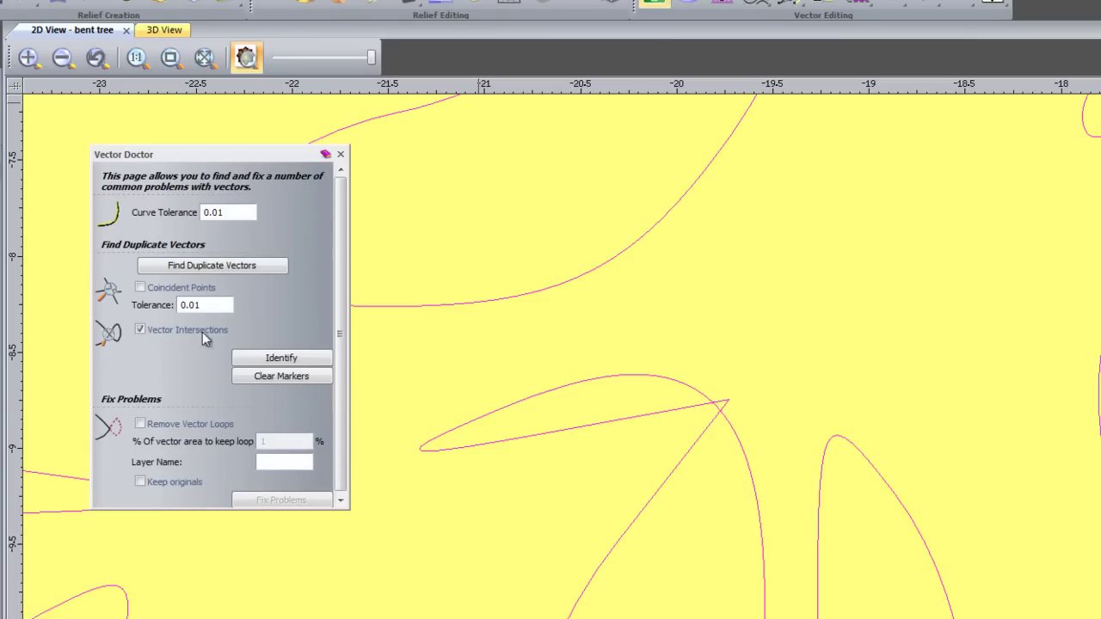
{"action": "left_click", "coordinate": [292, 359]}
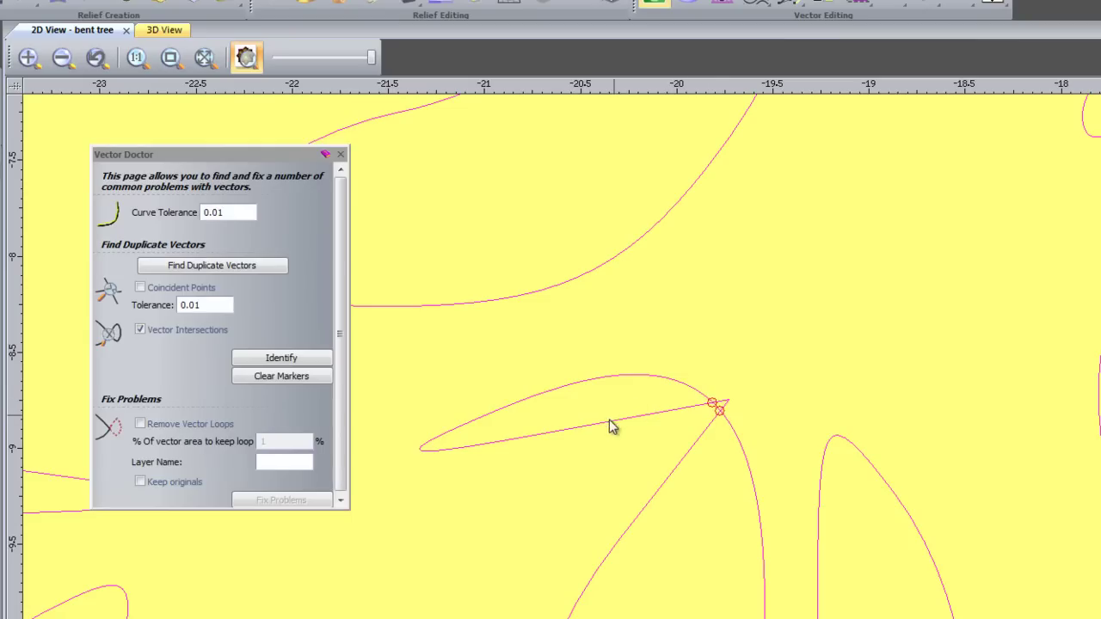
{"action": "left_click", "coordinate": [139, 424]}
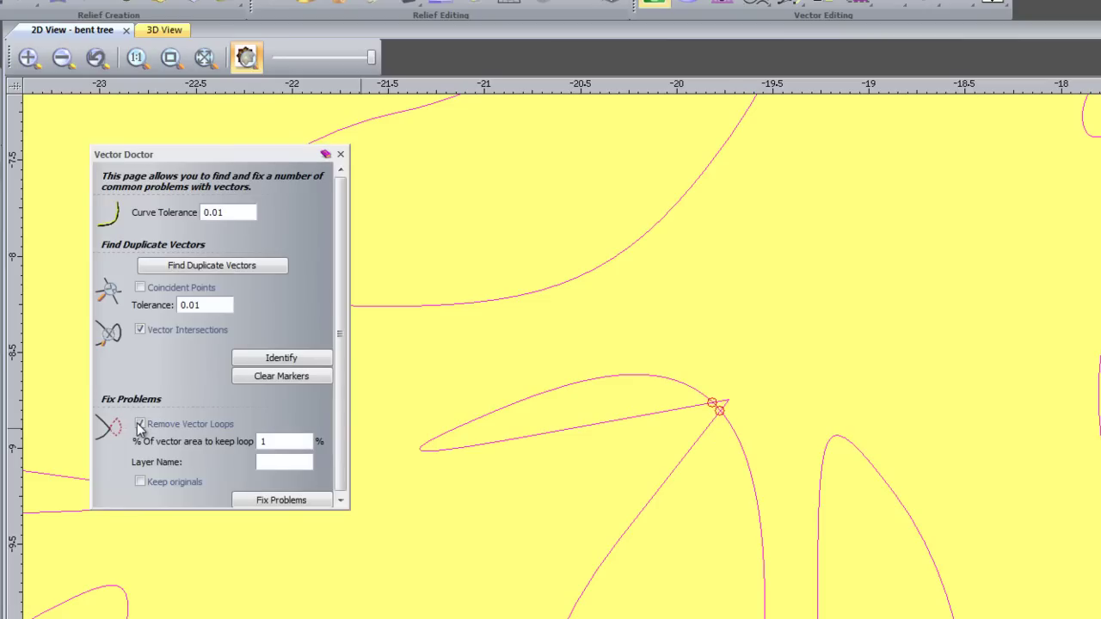
{"action": "left_click", "coordinate": [282, 500]}
{"action": "left_click", "coordinate": [768, 368]}
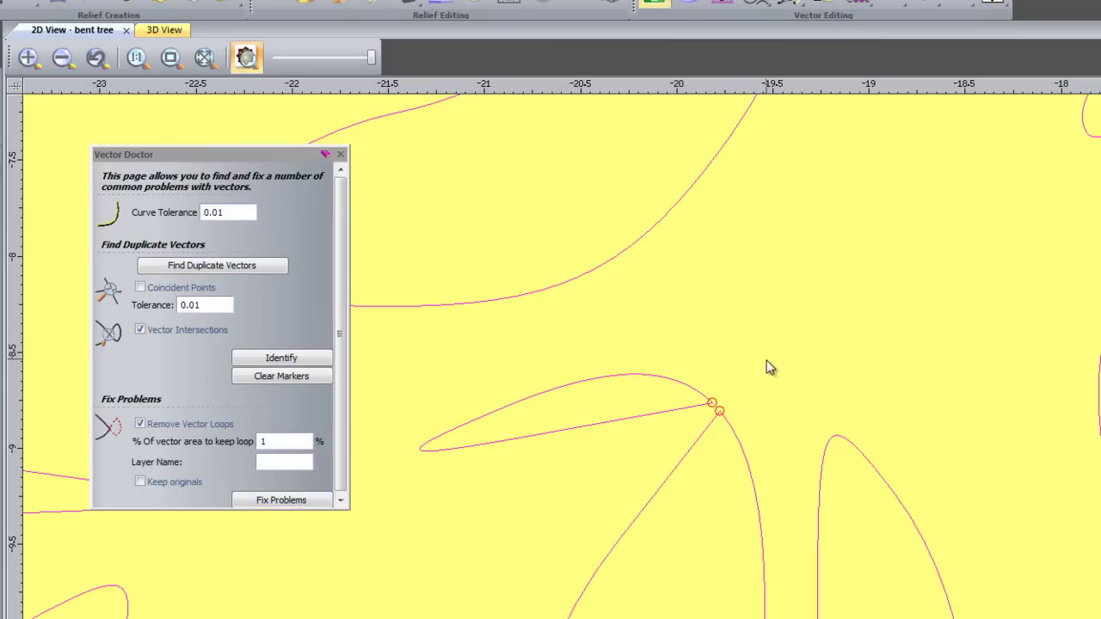
{"action": "scroll", "coordinate": [729, 416], "scroll_direction": "up", "scroll_amount": 4}
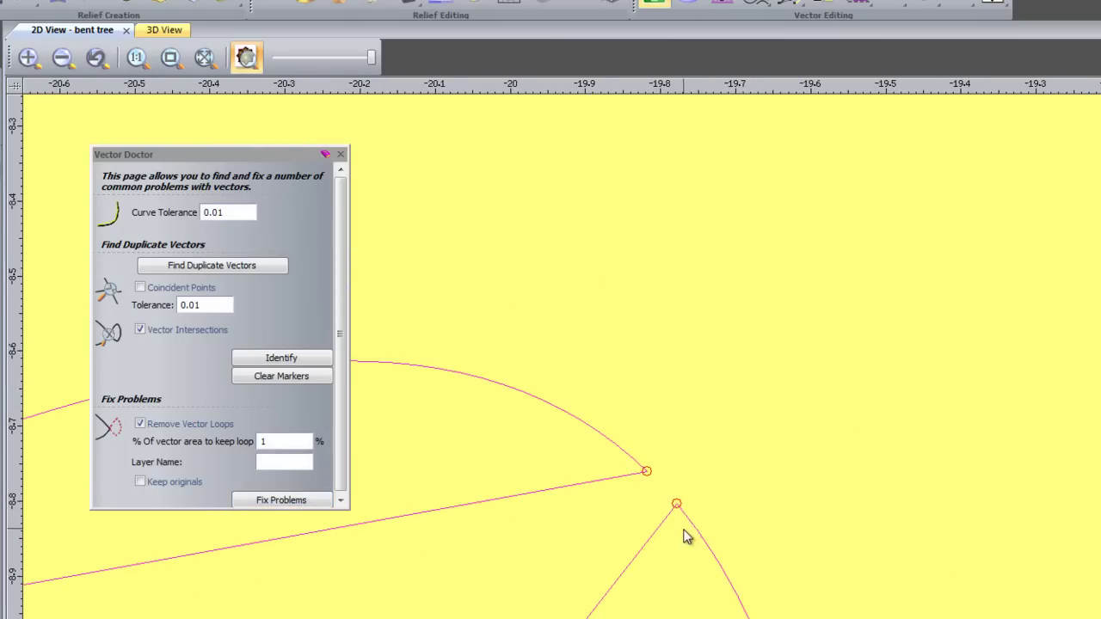
{"action": "scroll", "coordinate": [655, 454], "scroll_direction": "down", "scroll_amount": 10}
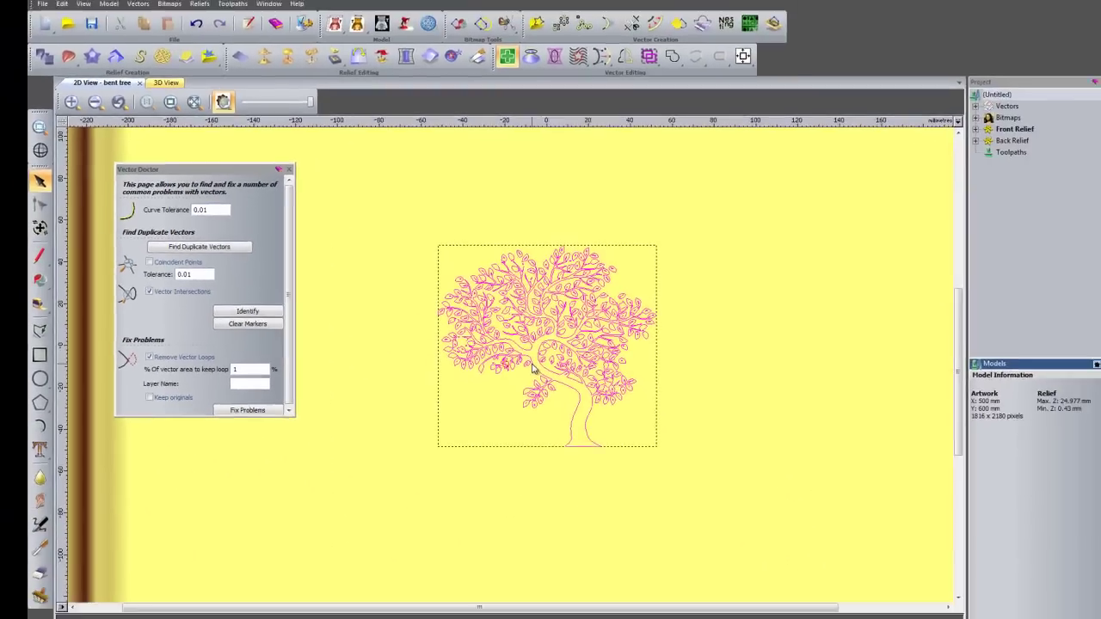
{"action": "scroll", "coordinate": [482, 337], "scroll_direction": "up", "scroll_amount": 3}
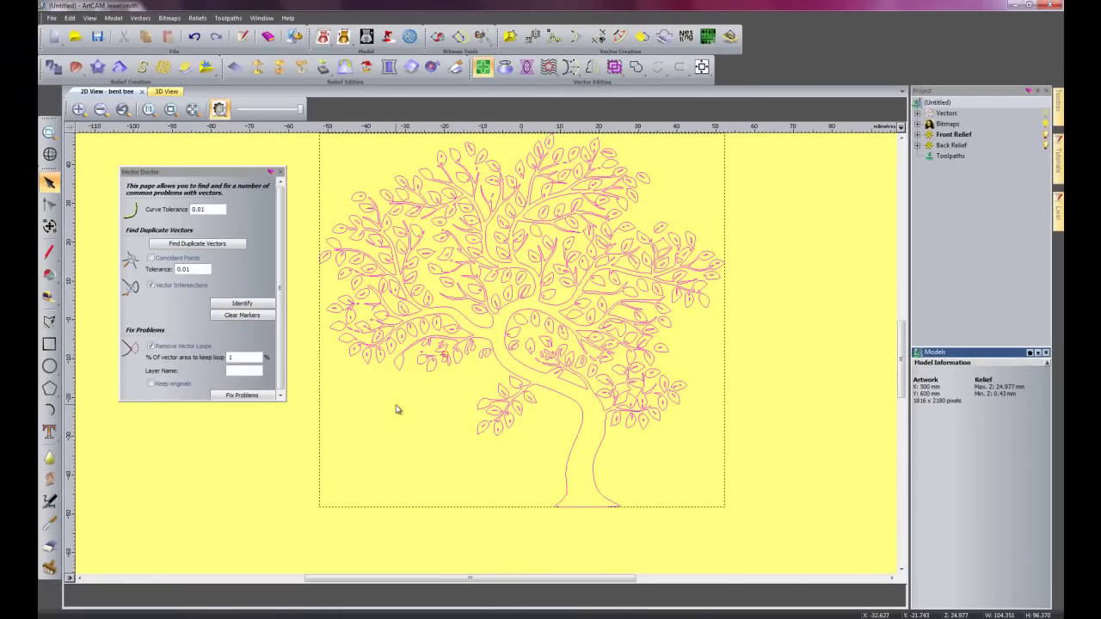
- Close Vector Doctor, decline keeping the markers, and zoom out to the full relief
{"action": "left_click", "coordinate": [281, 172]}
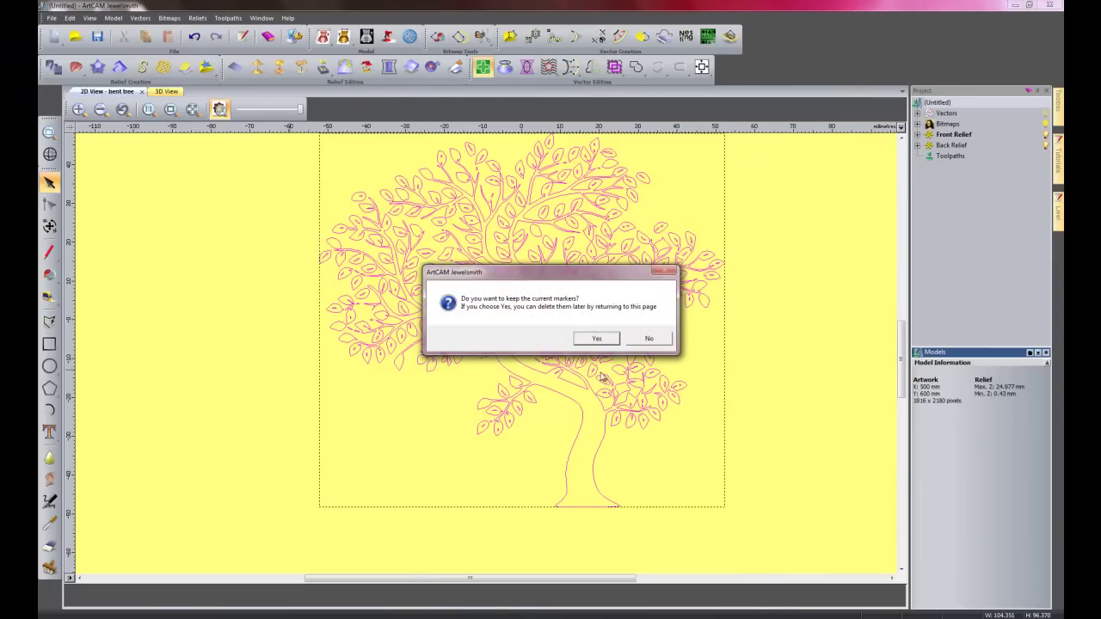
{"action": "left_click_drag", "start_coordinate": [535, 284], "coordinate": [534, 230]}
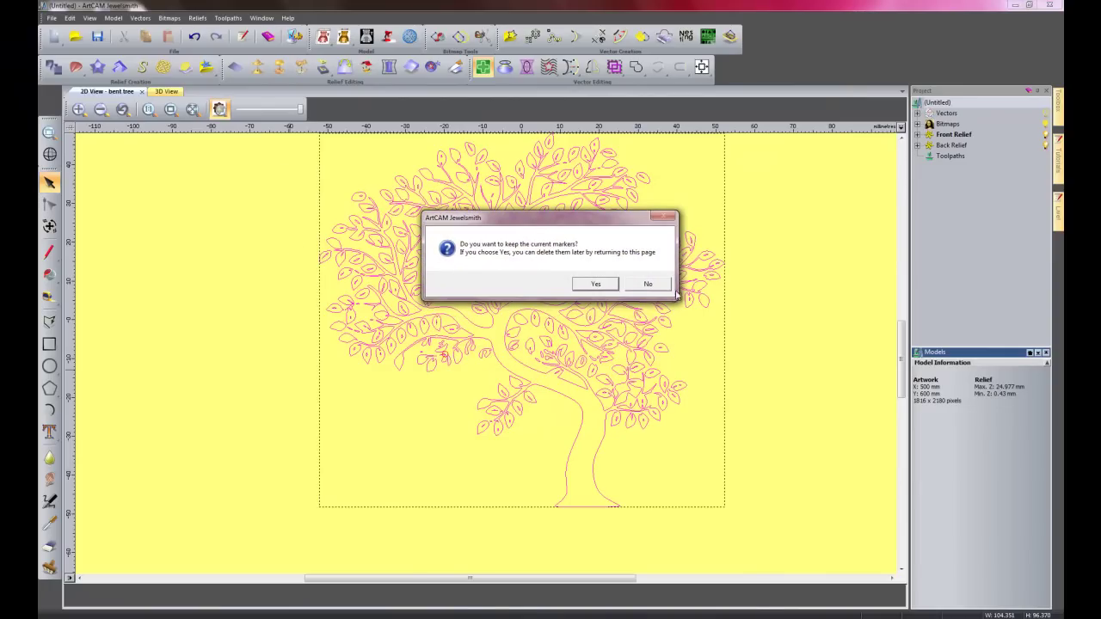
{"action": "left_click", "coordinate": [647, 285]}
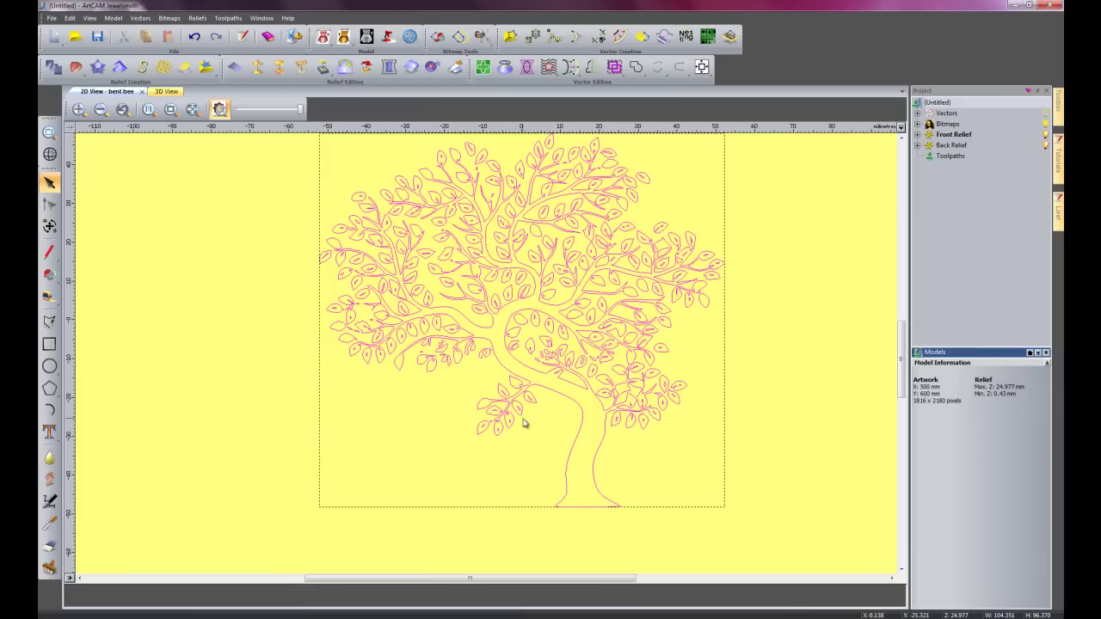
{"action": "scroll", "coordinate": [525, 422], "scroll_direction": "down", "scroll_amount": 3}
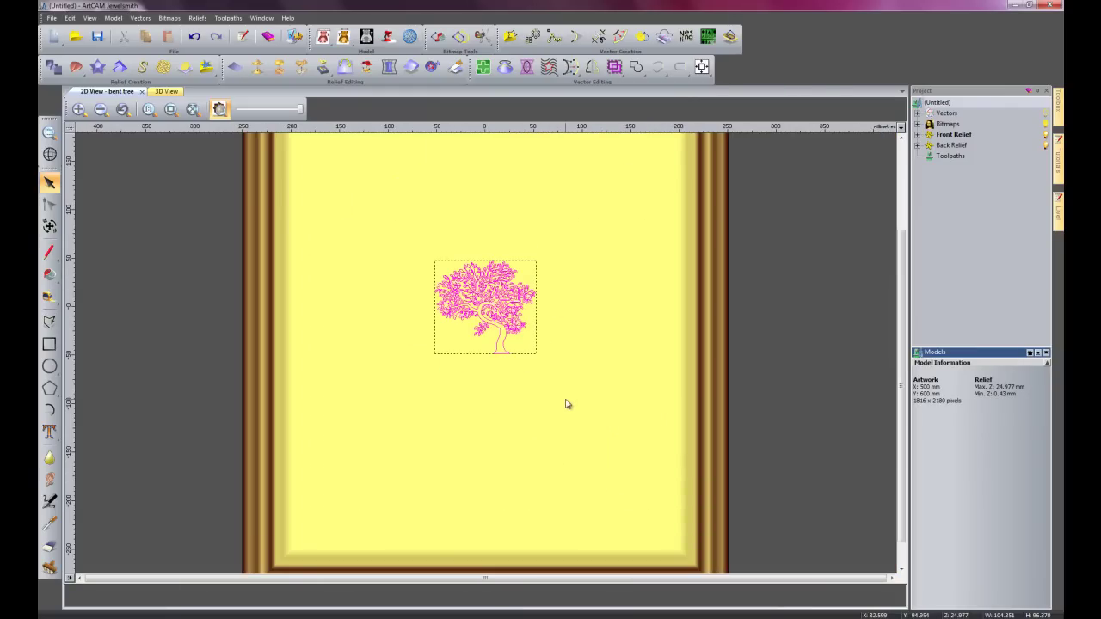
- Draw a 300 mm diameter circle, centre it on the page with F9, then select the tree vectors
{"action": "left_click", "coordinate": [570, 388]}
{"action": "left_click", "coordinate": [49, 366]}
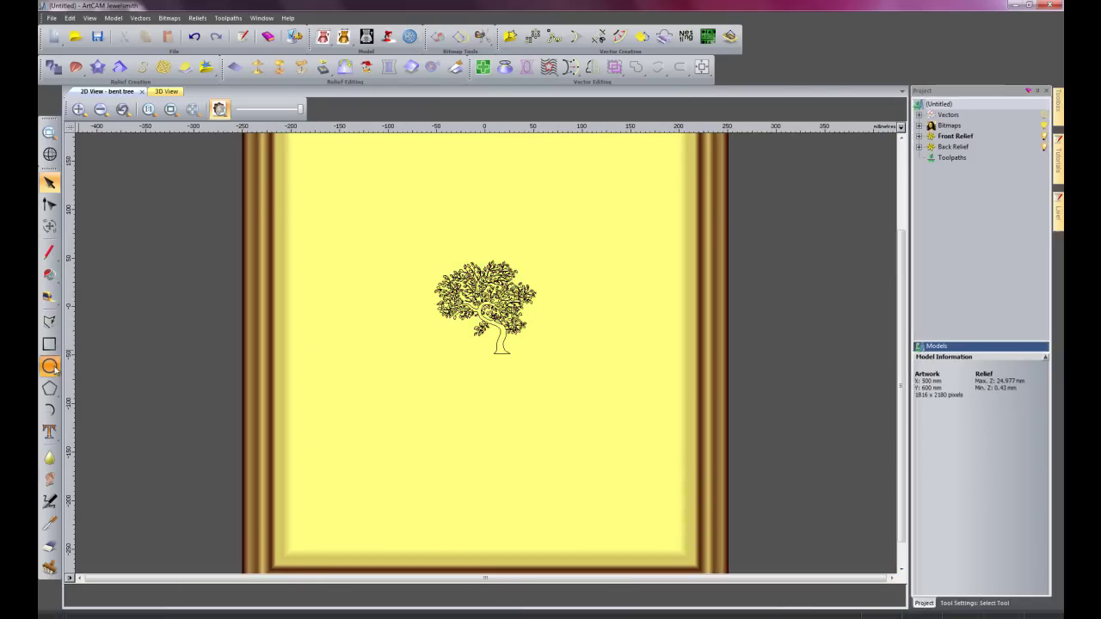
{"action": "left_click_drag", "start_coordinate": [420, 245], "coordinate": [534, 385]}
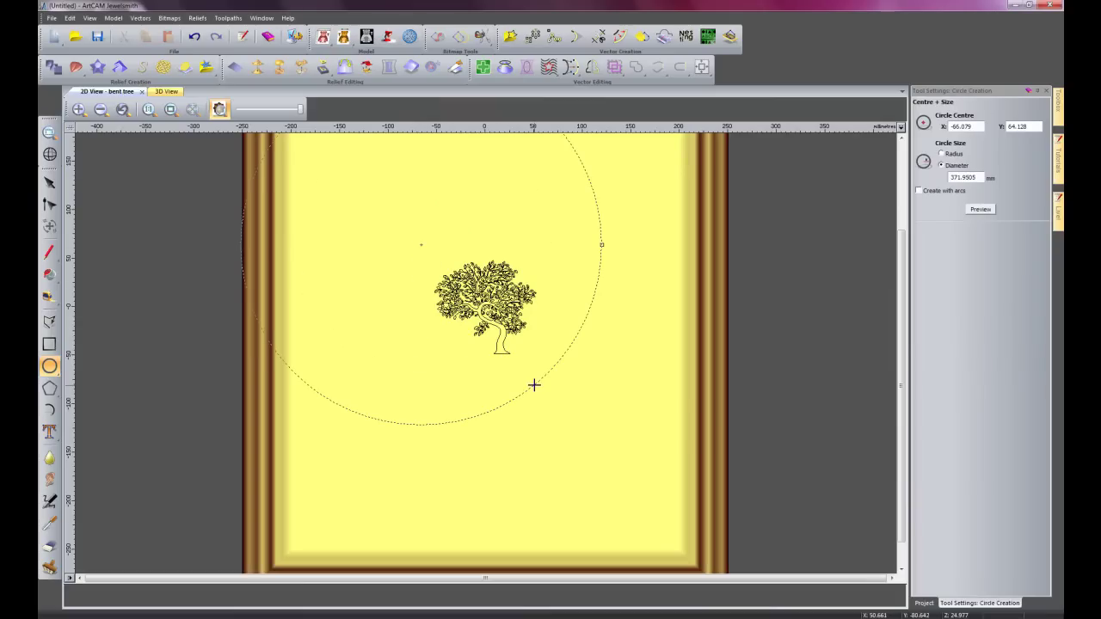
{"action": "double_click", "coordinate": [981, 180]}
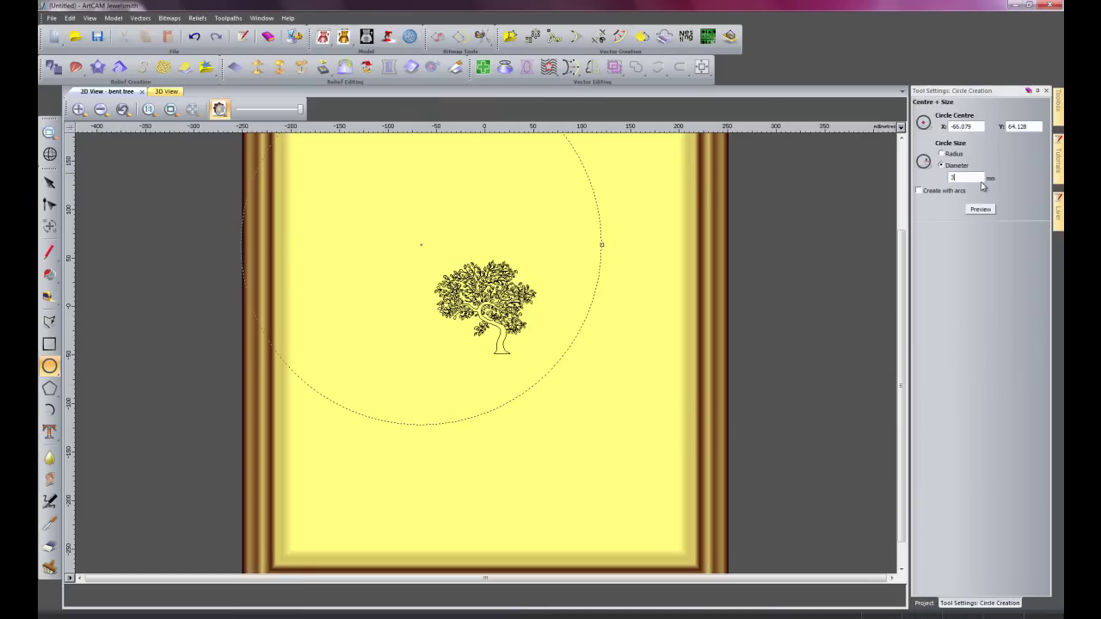
{"action": "left_click", "coordinate": [980, 210]}
{"action": "key", "text": "Escape"}
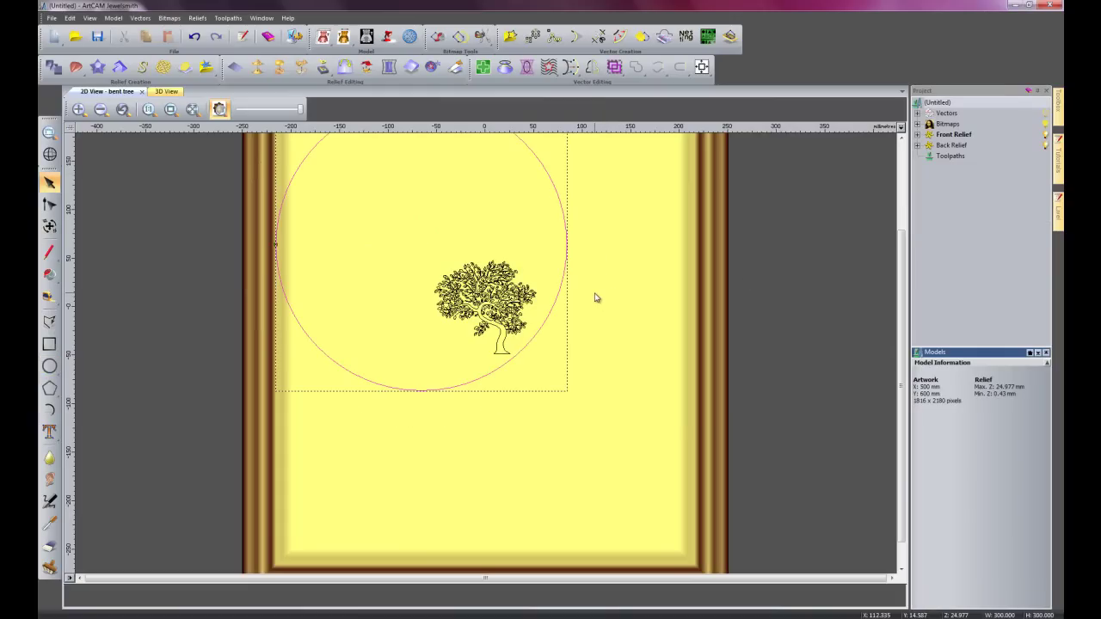
{"action": "key", "text": "F9"}
{"action": "key", "text": "Escape"}
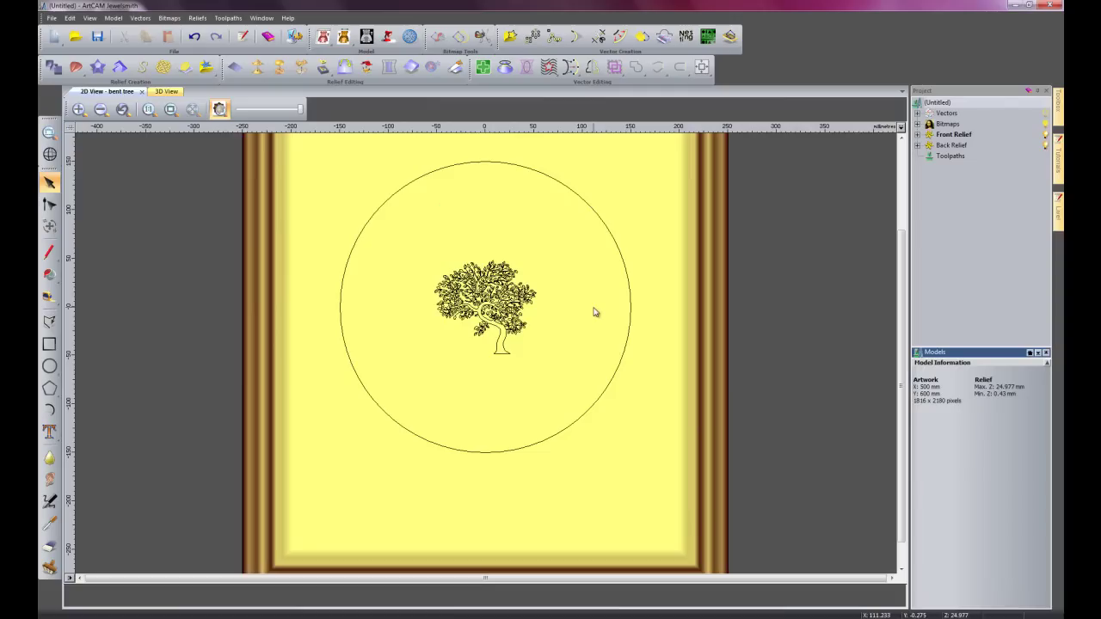
{"action": "left_click_drag", "start_coordinate": [418, 239], "coordinate": [560, 381]}
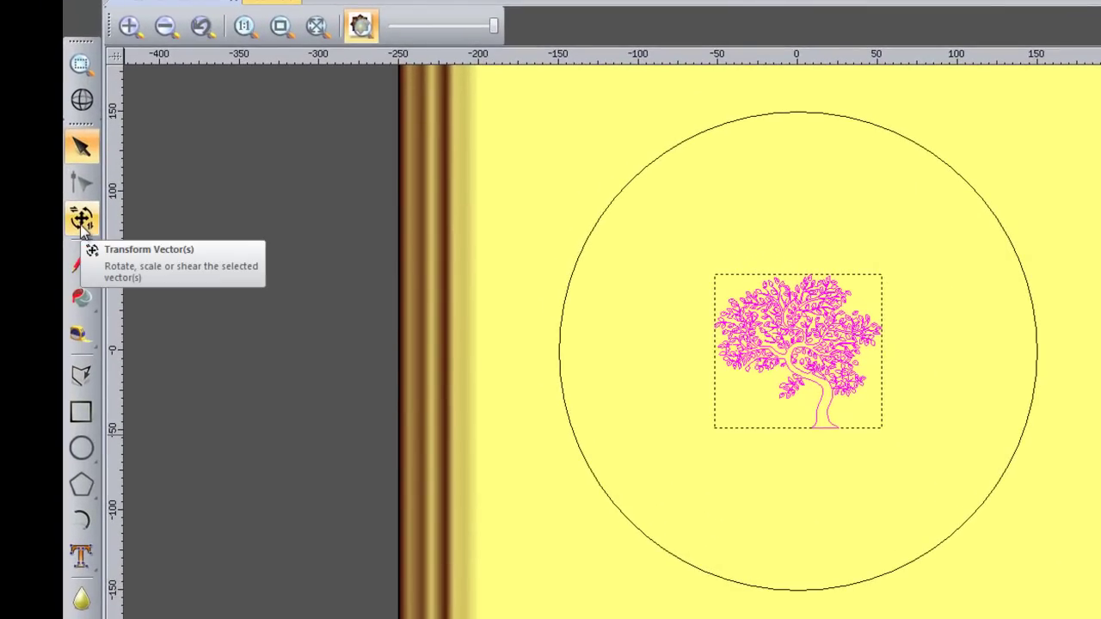
- Scale the tree vectors up to about 308 by 285 mm so they fill the circle
{"action": "left_click", "coordinate": [80, 220]}
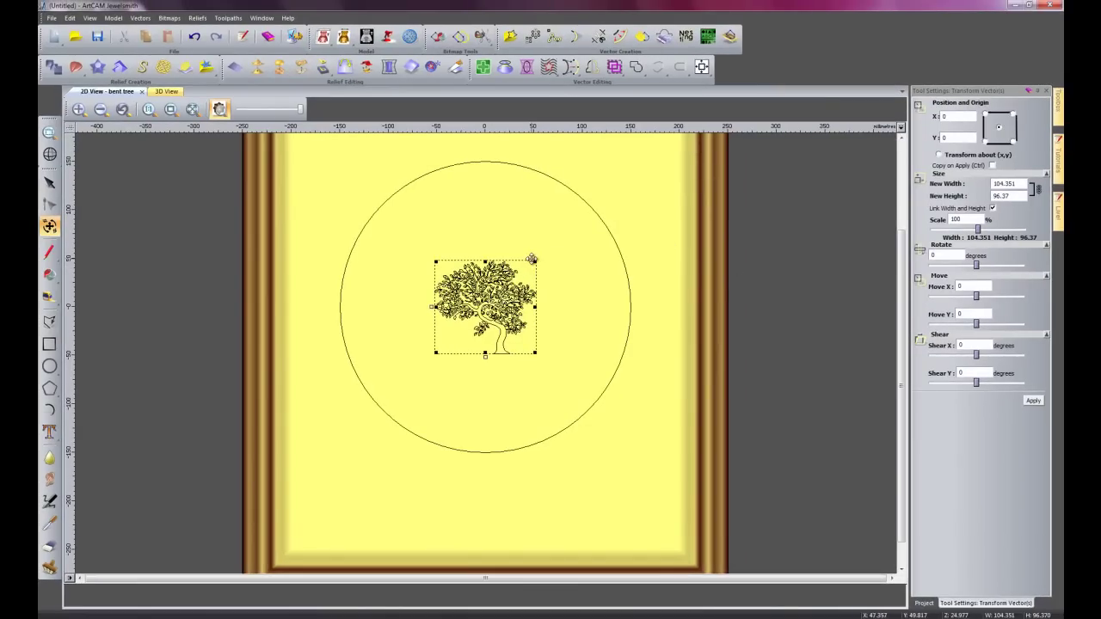
{"action": "left_click_drag", "start_coordinate": [534, 259], "coordinate": [639, 179]}
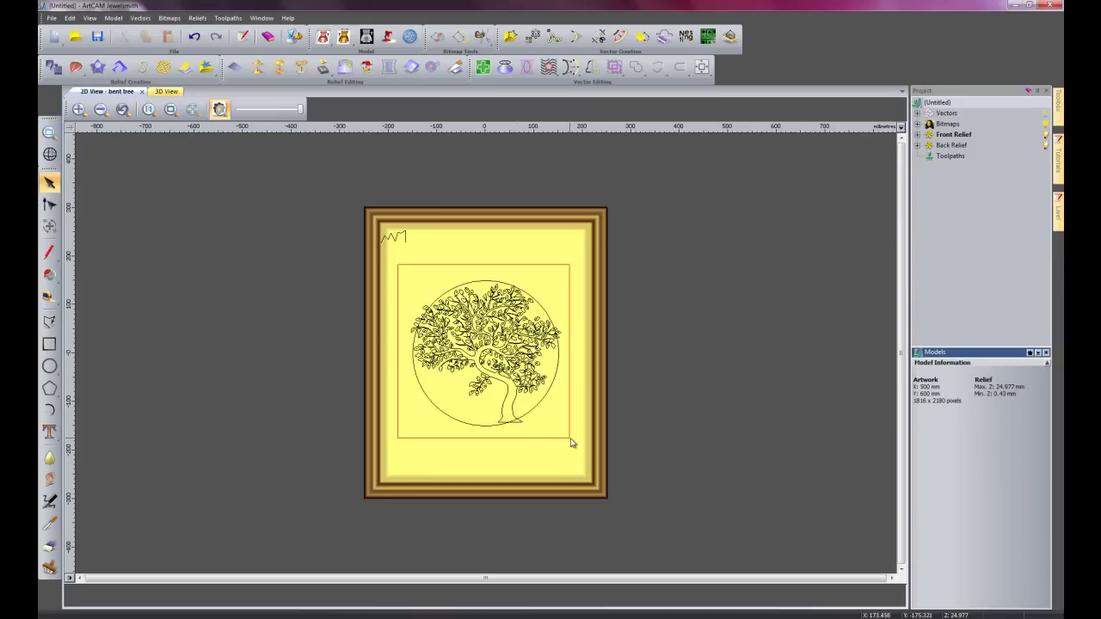
{"action": "left_click_drag", "start_coordinate": [570, 443], "coordinate": [570, 442]}
{"action": "scroll", "coordinate": [532, 392], "scroll_direction": "up", "scroll_amount": 2}
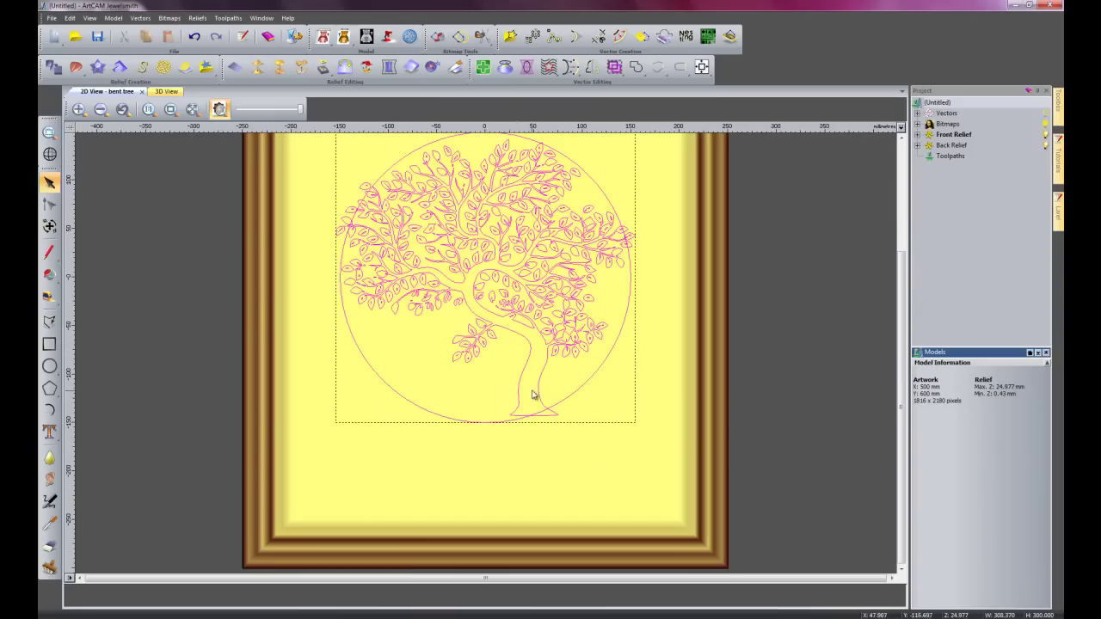
{"action": "scroll", "coordinate": [605, 437], "scroll_direction": "down", "scroll_amount": 2}
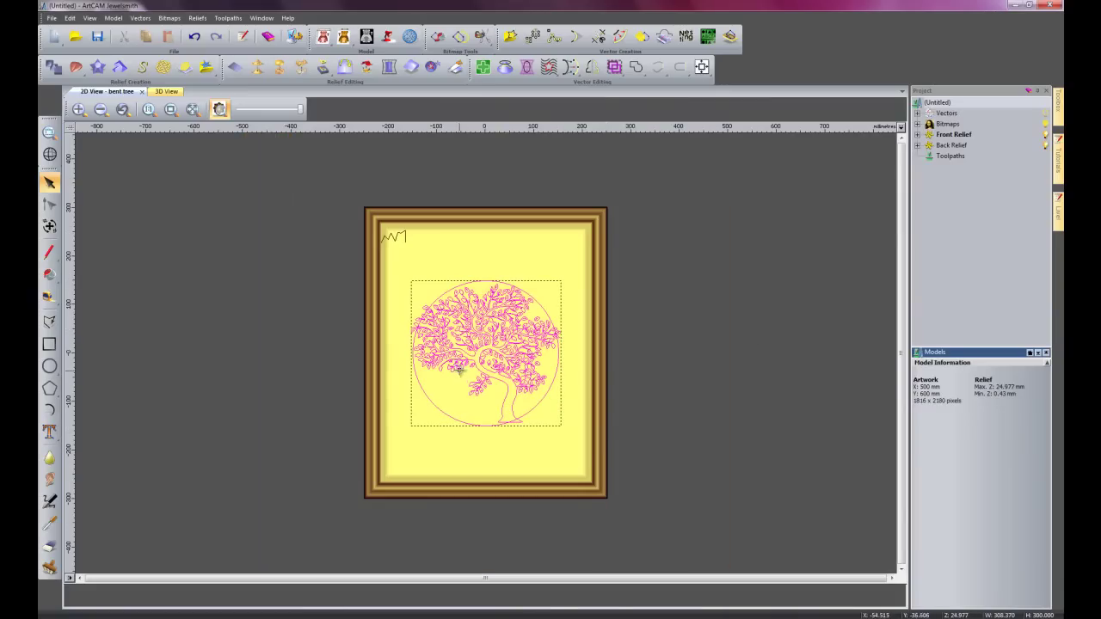
- Move the tree higher within the circle
{"action": "left_click_drag", "start_coordinate": [481, 354], "coordinate": [482, 329]}
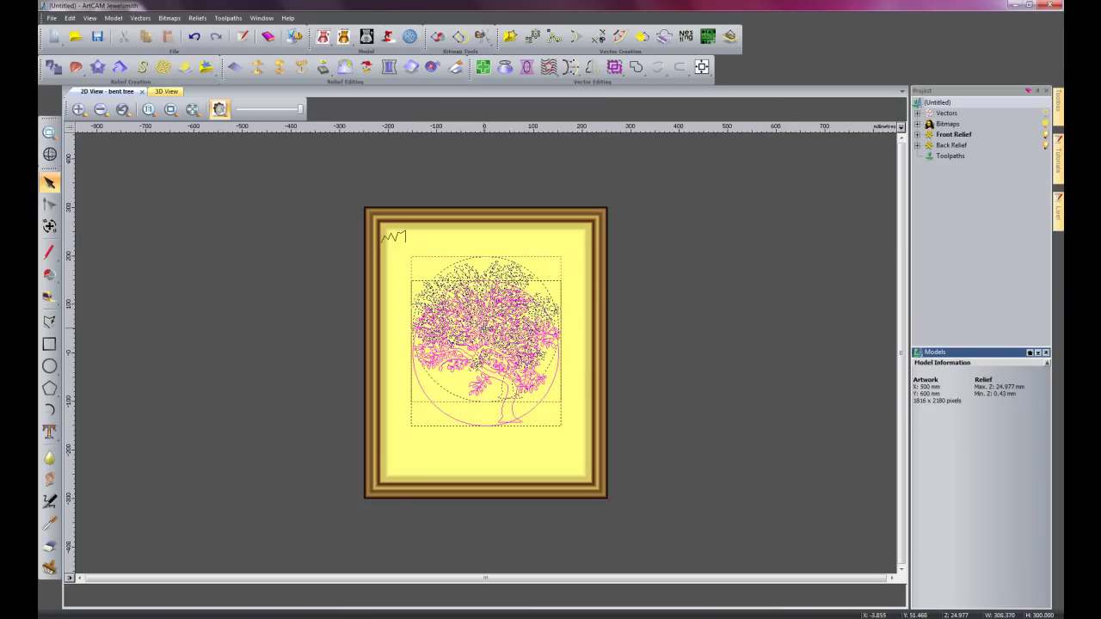
{"action": "left_click_drag", "start_coordinate": [482, 328], "coordinate": [483, 329]}
{"action": "left_click", "coordinate": [503, 468]}
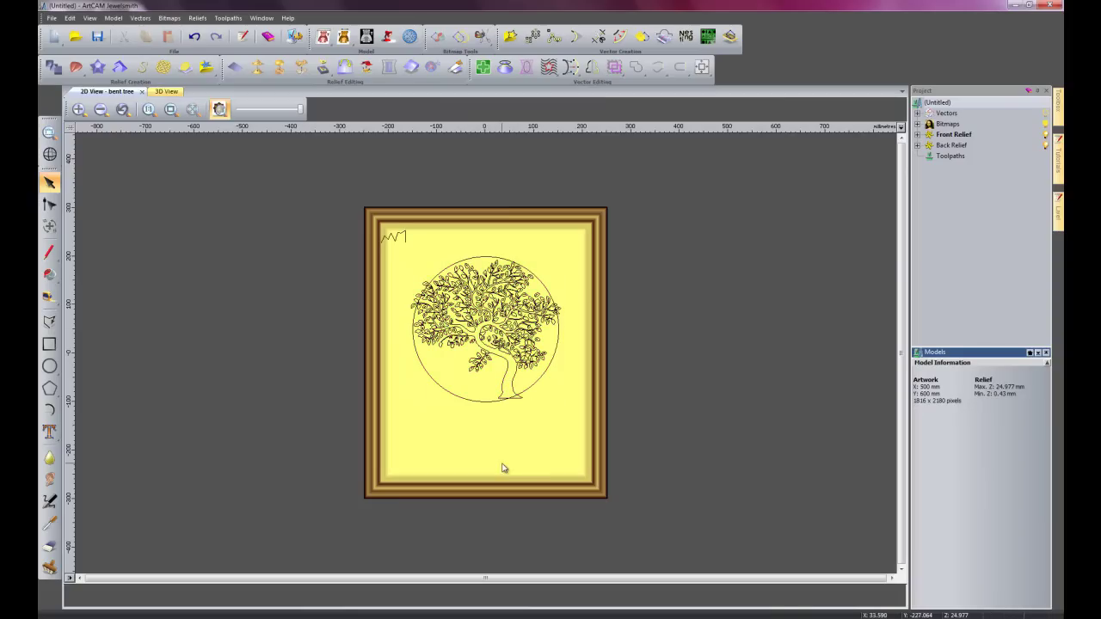
- Add a -10° dome shape from the circle to the relief and check it in 3D
{"action": "double_click", "coordinate": [455, 394]}
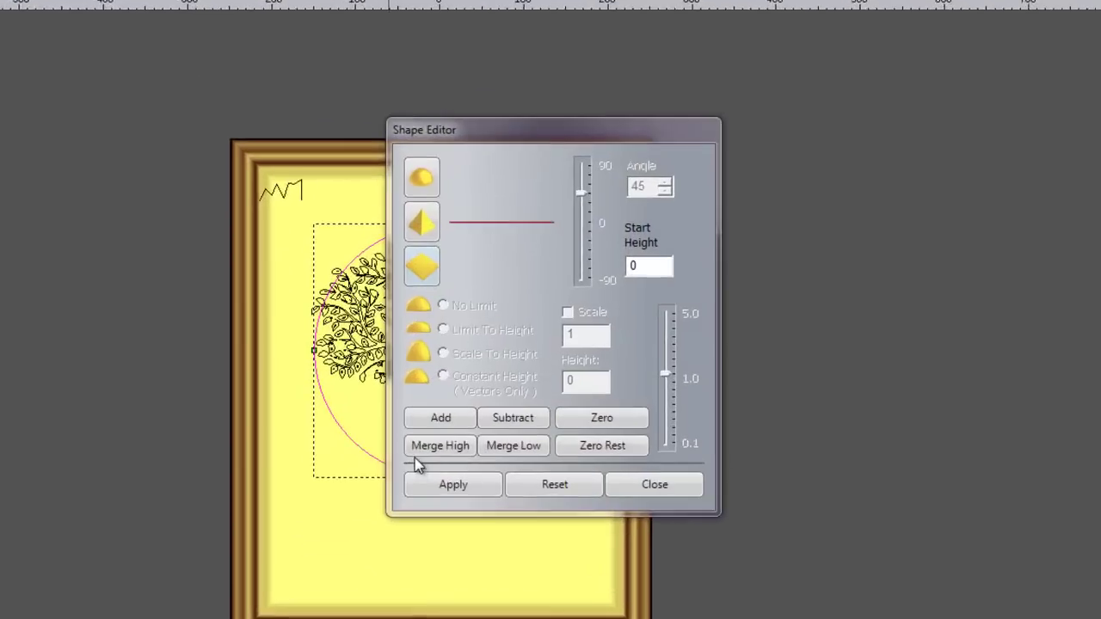
{"action": "left_click", "coordinate": [419, 190]}
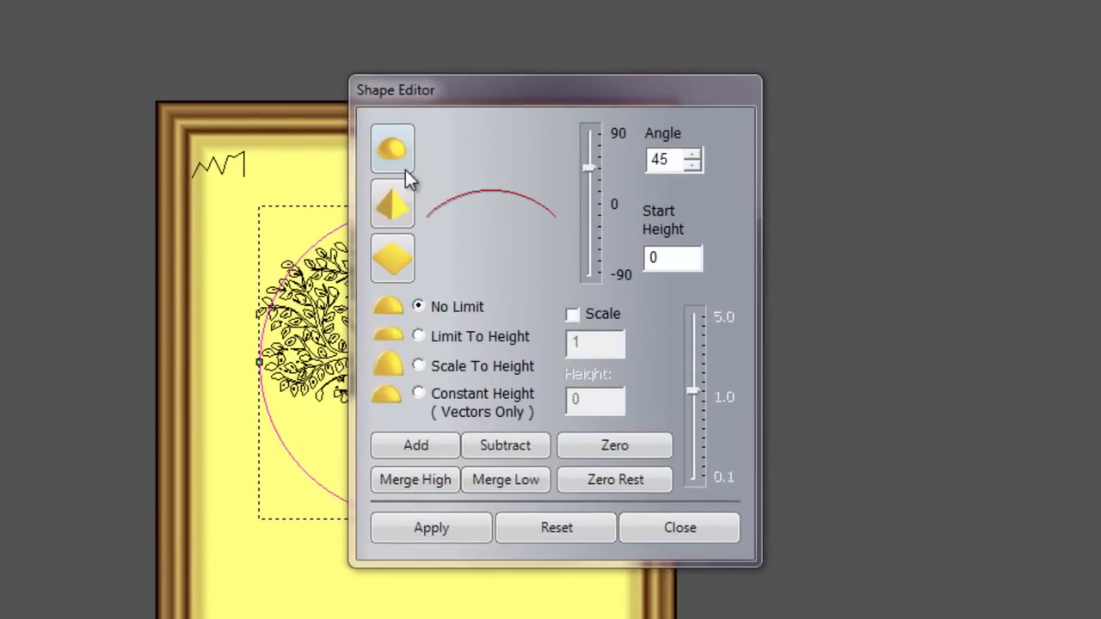
{"action": "double_click", "coordinate": [669, 166]}
{"action": "type", "text": "-10"}
{"action": "left_click", "coordinate": [442, 447]}
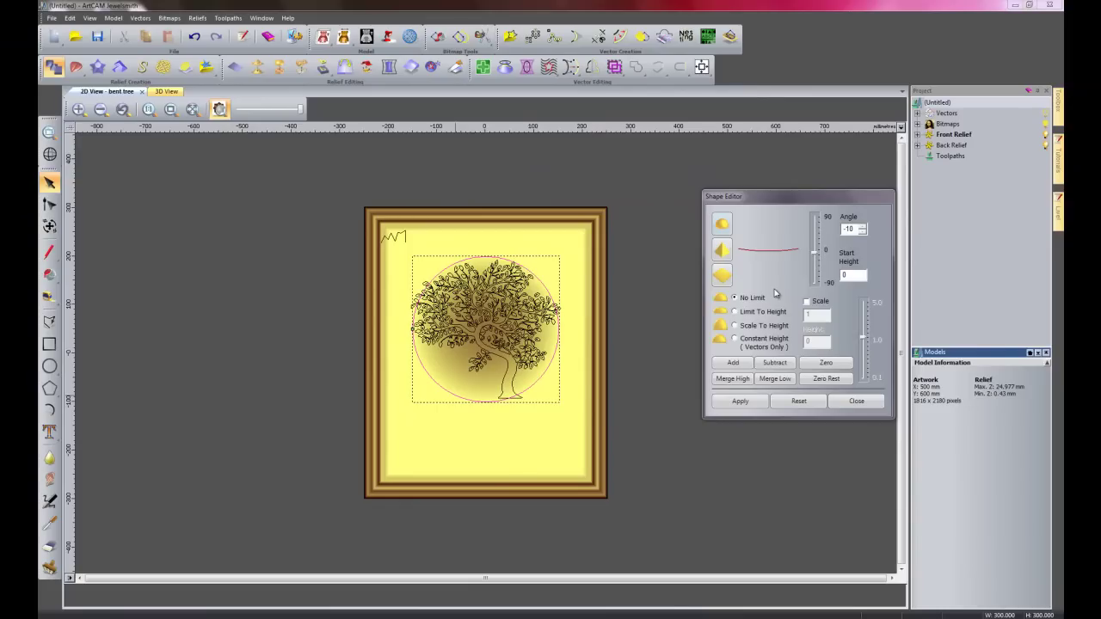
{"action": "left_click", "coordinate": [857, 401]}
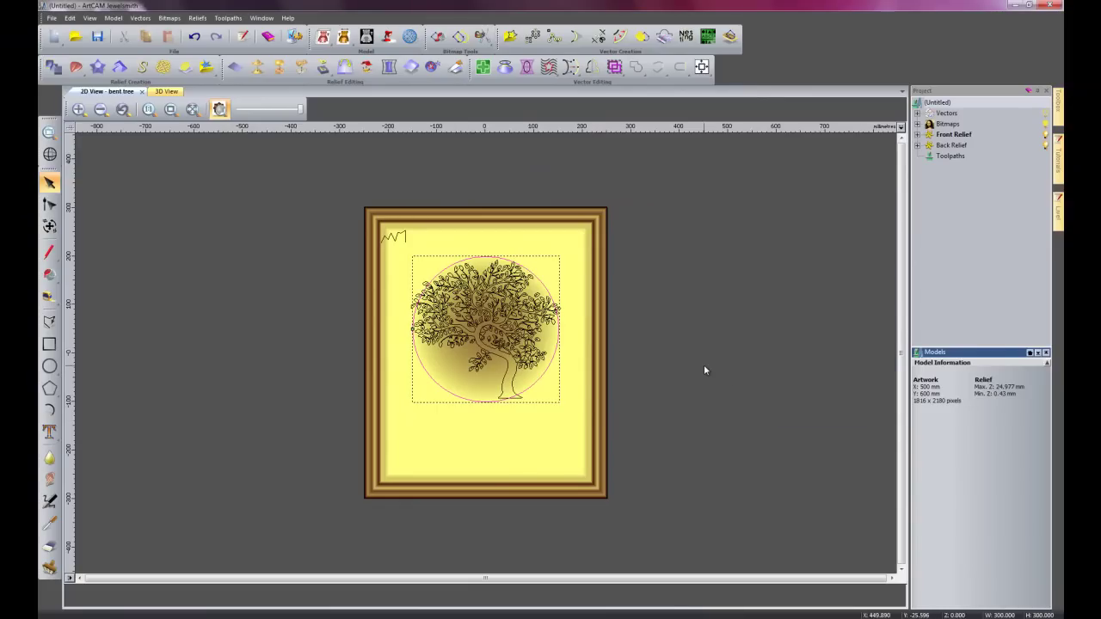
{"action": "left_click", "coordinate": [705, 369]}
{"action": "left_click", "coordinate": [166, 92]}
{"action": "left_click_drag", "start_coordinate": [516, 258], "coordinate": [547, 281]}
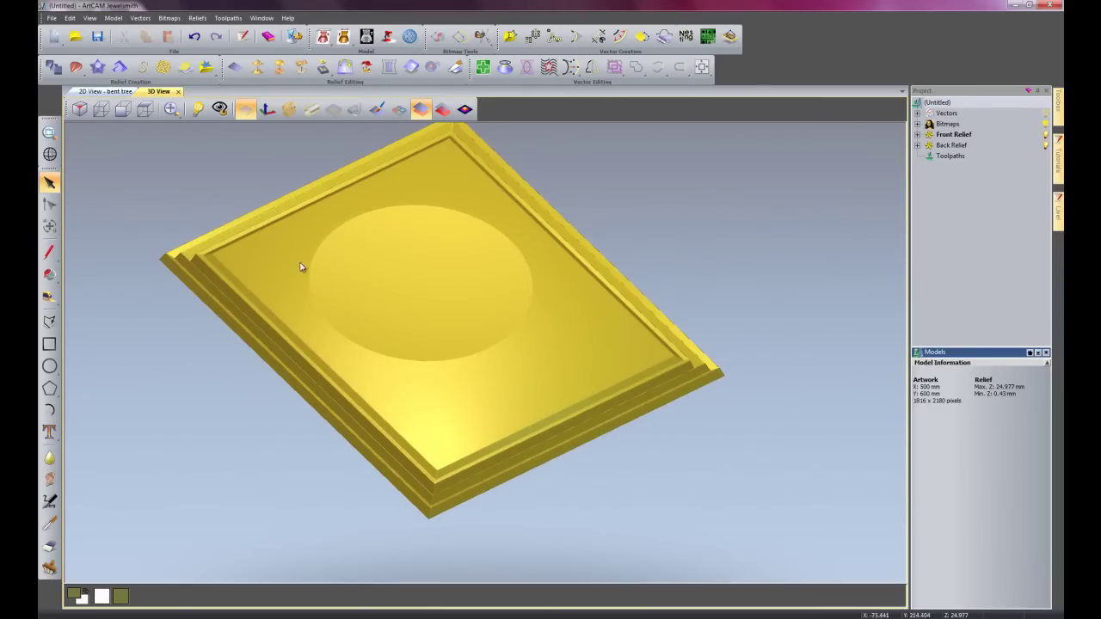
{"action": "left_click", "coordinate": [116, 93]}
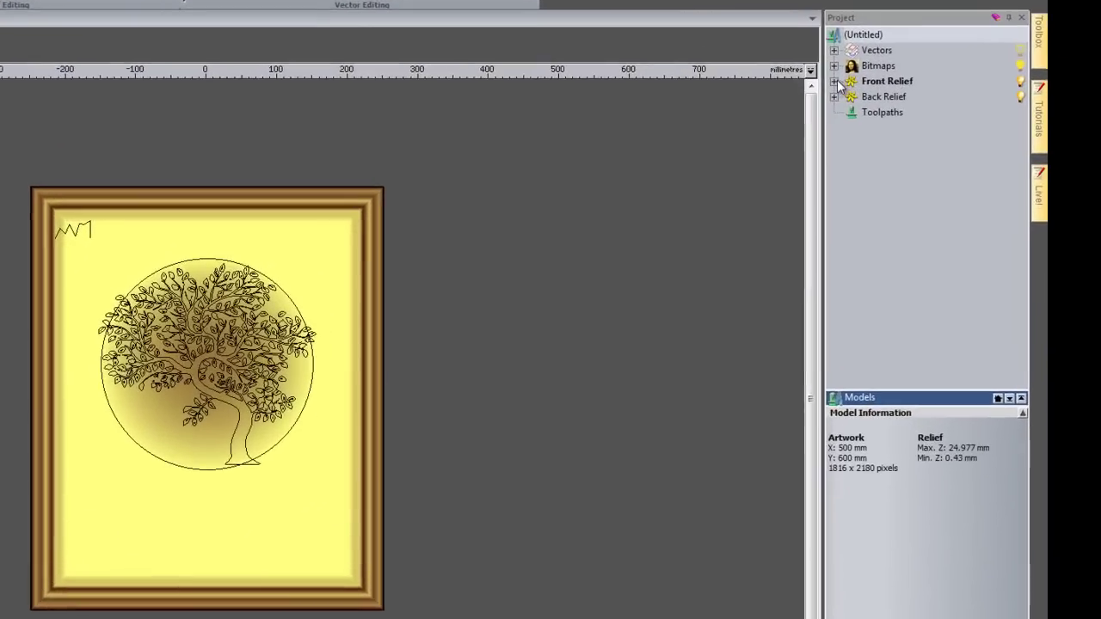
- Rename the existing Front Relief layer to 'Pub Sign'
{"action": "left_click", "coordinate": [835, 81]}
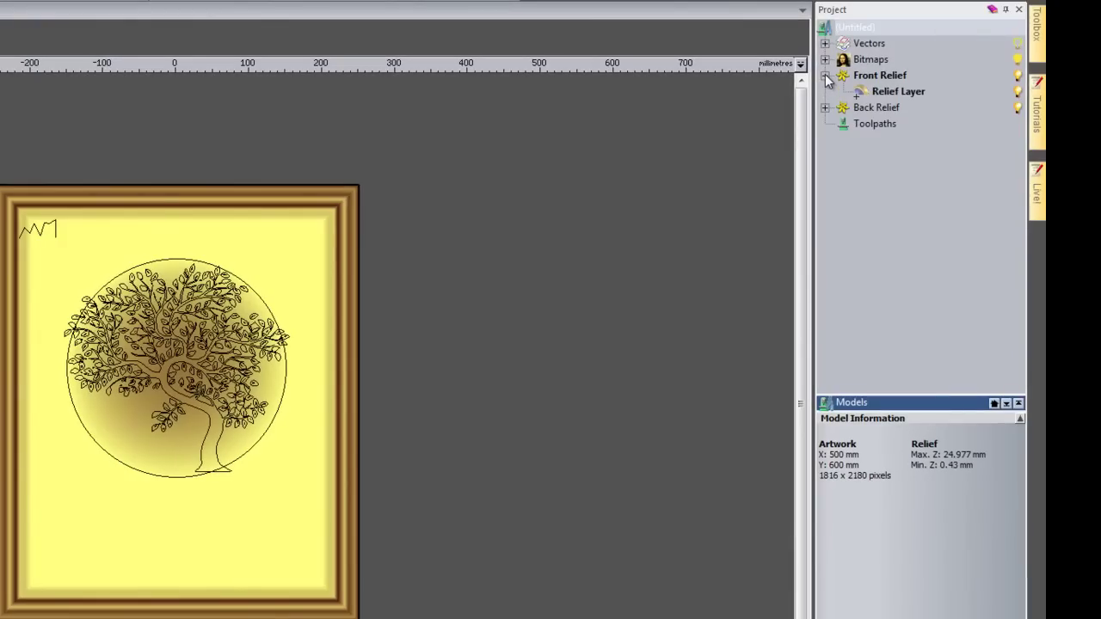
{"action": "right_click", "coordinate": [890, 91]}
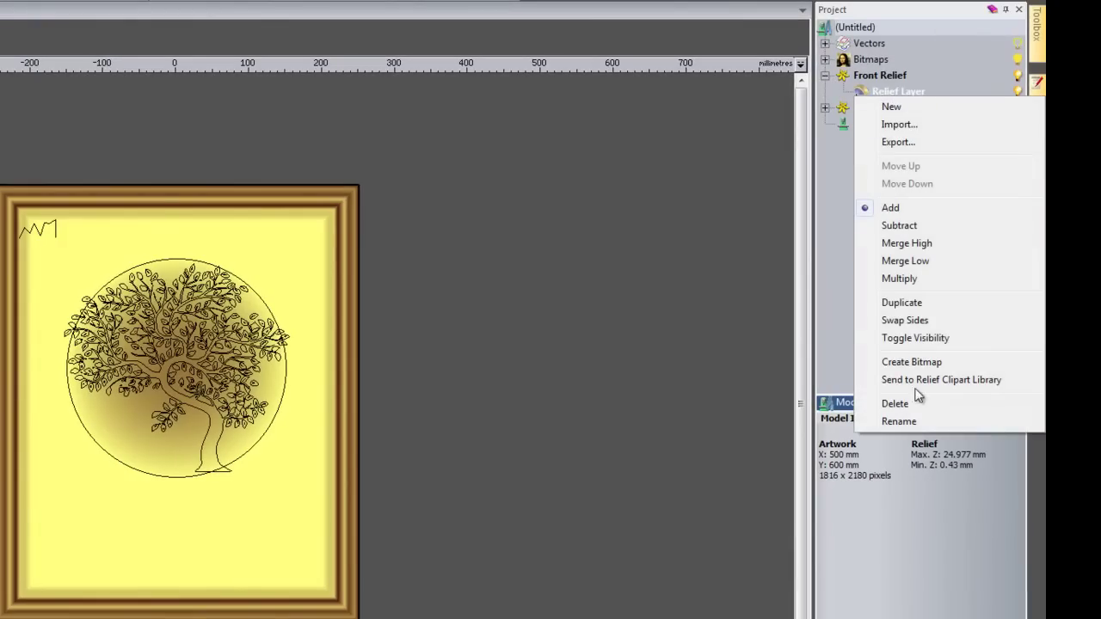
{"action": "left_click", "coordinate": [915, 425]}
{"action": "type", "text": "Pub Sign"}
{"action": "key", "text": "Return"}
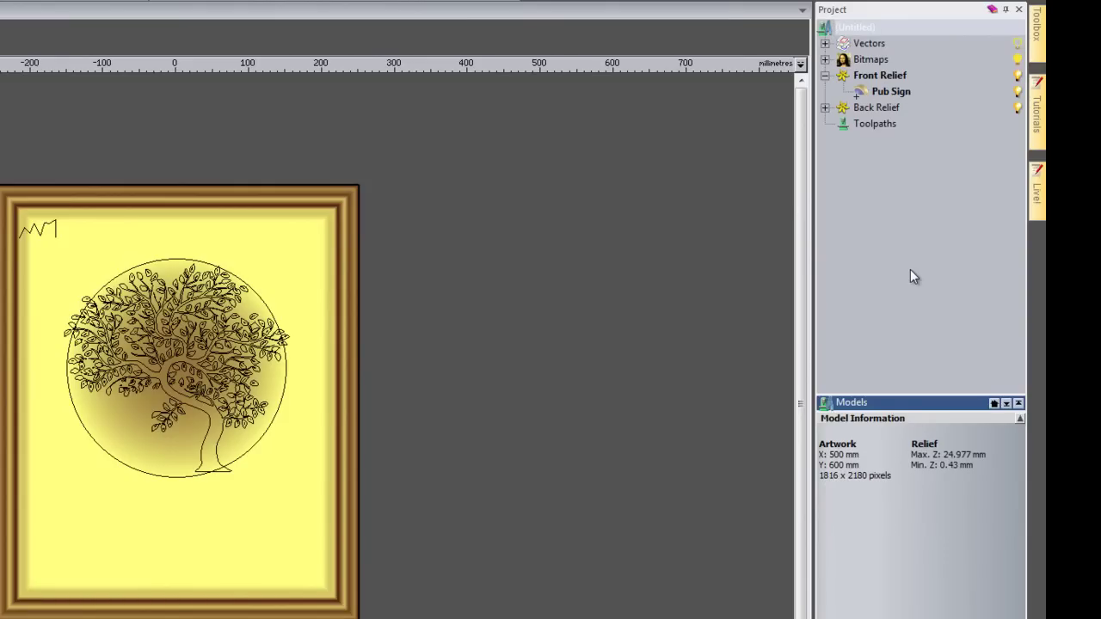
- Add a new relief layer named 'Green Tree' and display the Pub Sign layer
{"action": "right_click", "coordinate": [875, 76]}
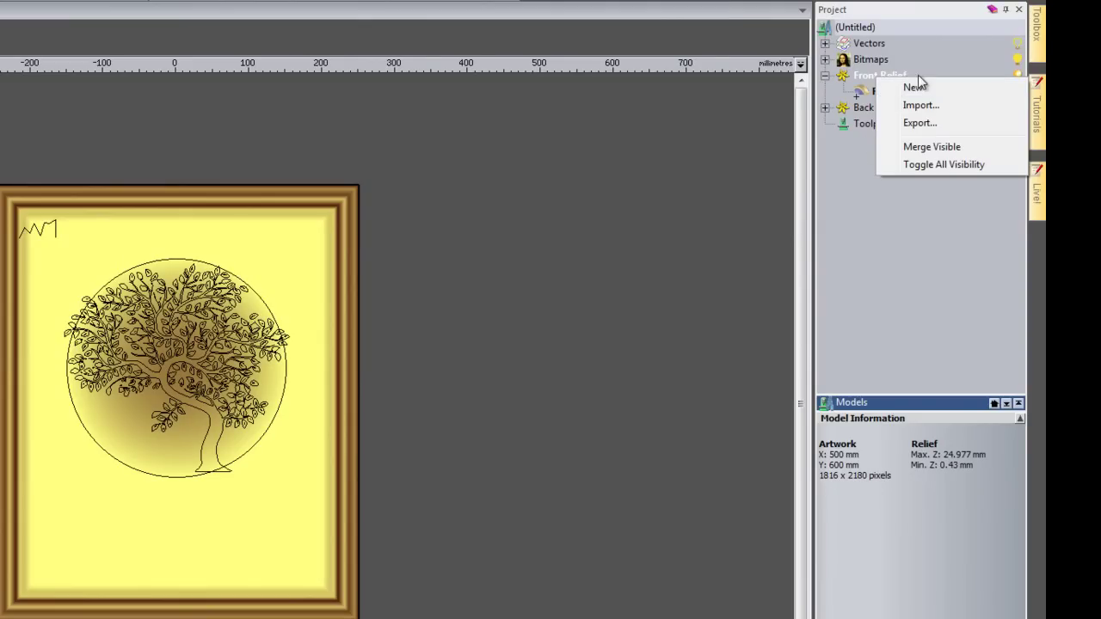
{"action": "left_click", "coordinate": [913, 90]}
{"action": "left_click", "coordinate": [877, 77]}
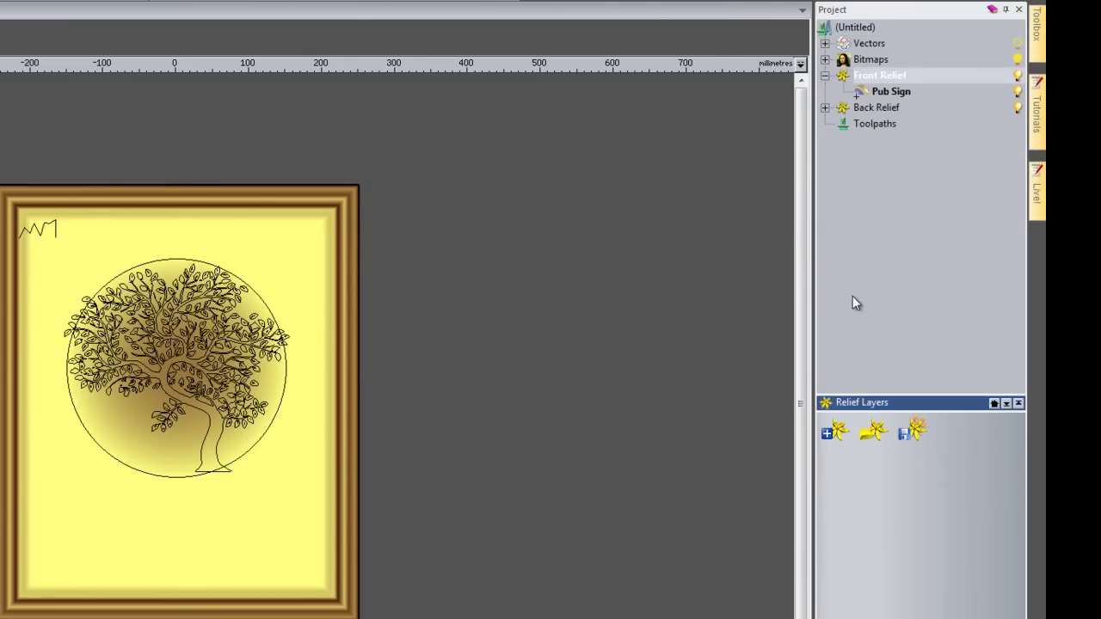
{"action": "left_click", "coordinate": [839, 433]}
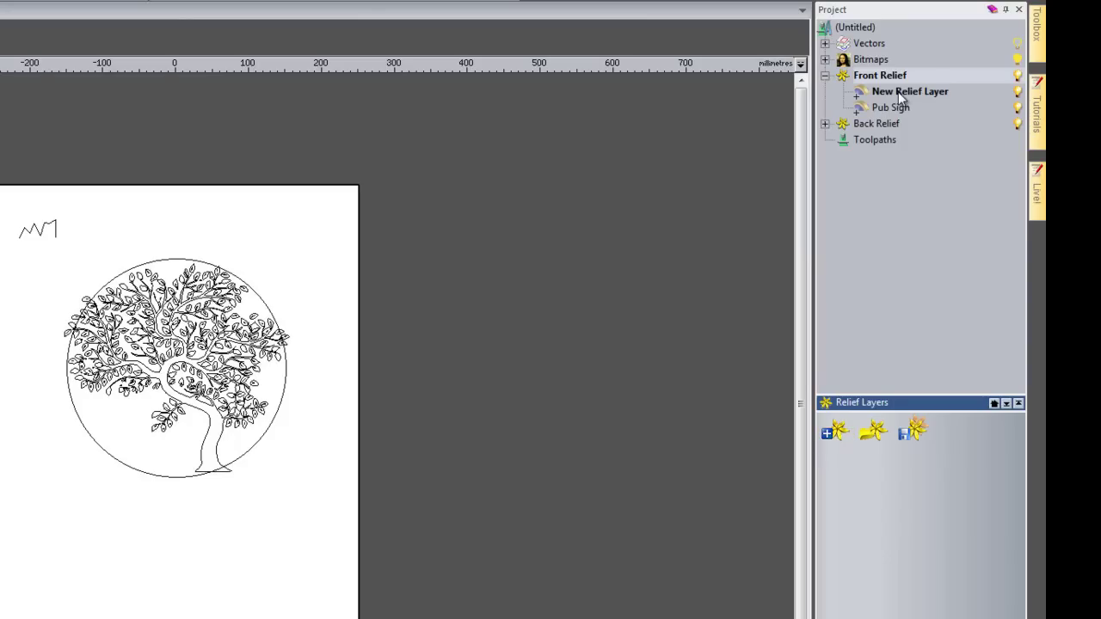
{"action": "right_click", "coordinate": [899, 93]}
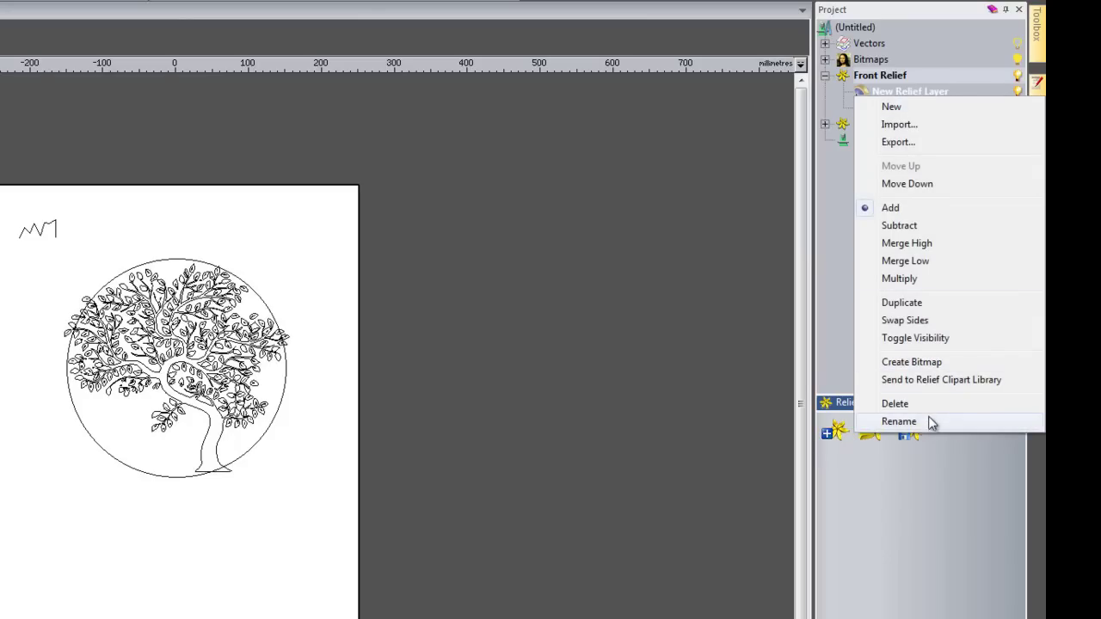
{"action": "left_click", "coordinate": [898, 421]}
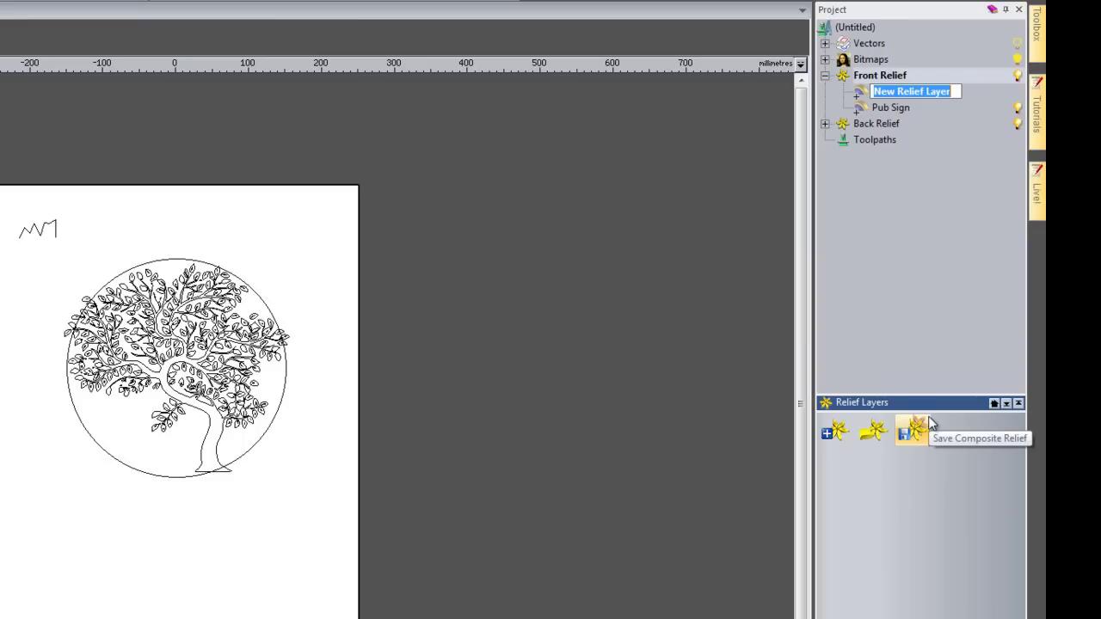
{"action": "type", "text": "G"}
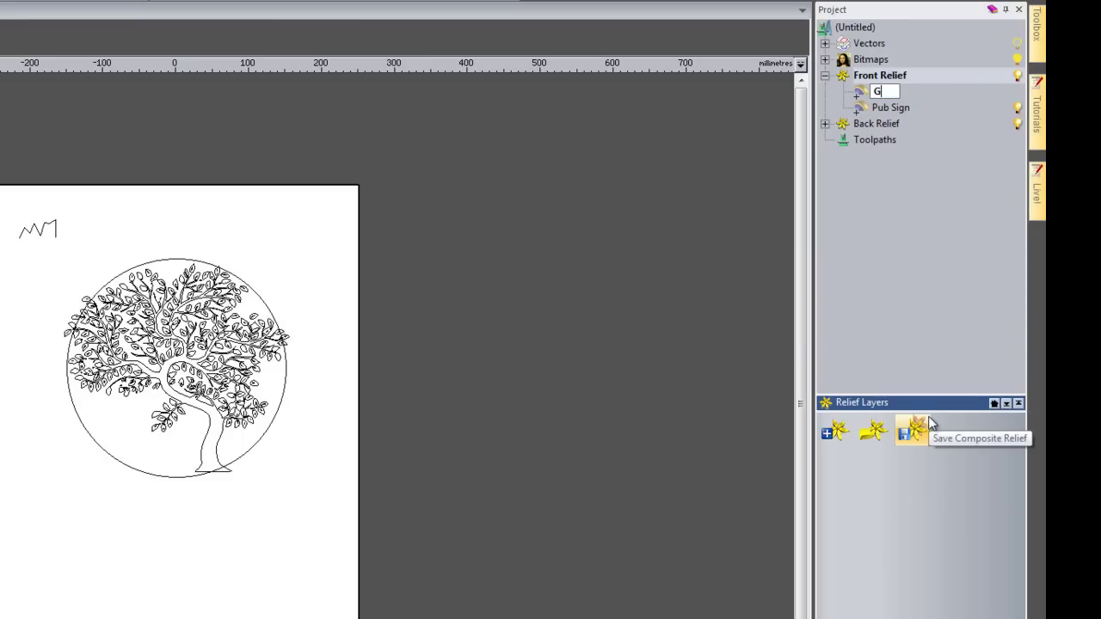
{"action": "type", "text": "reen Tree"}
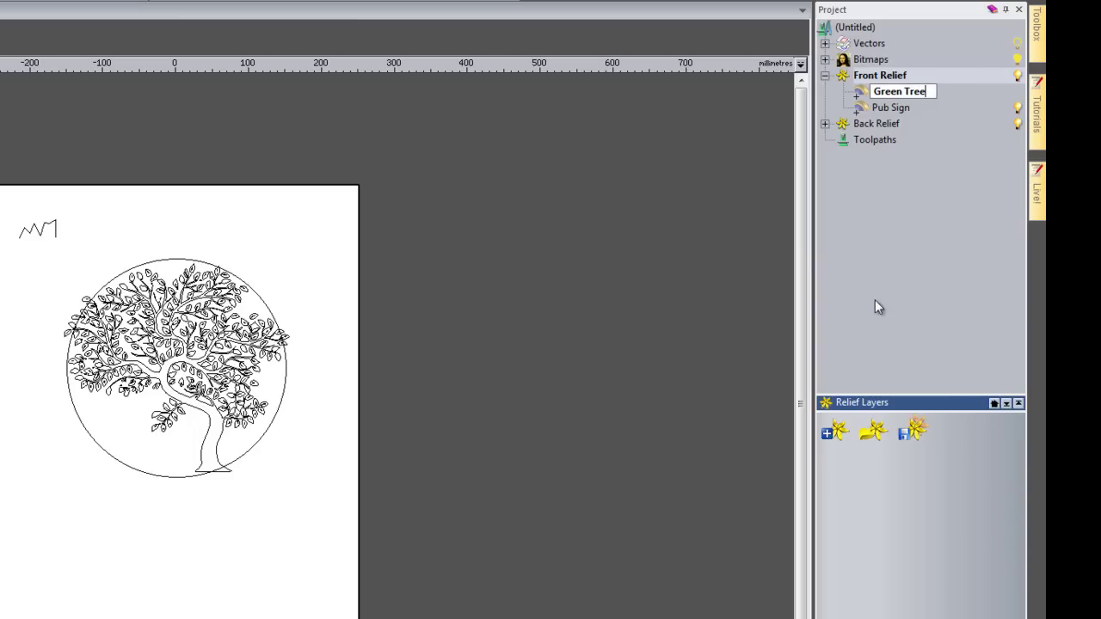
{"action": "left_click", "coordinate": [874, 272]}
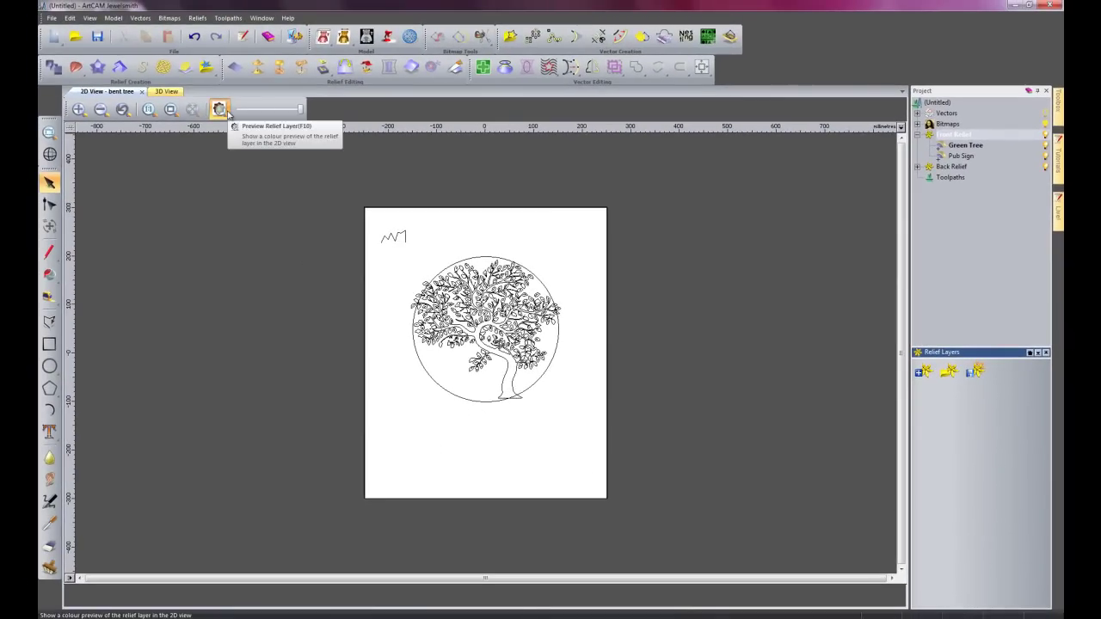
{"action": "left_click", "coordinate": [962, 156]}
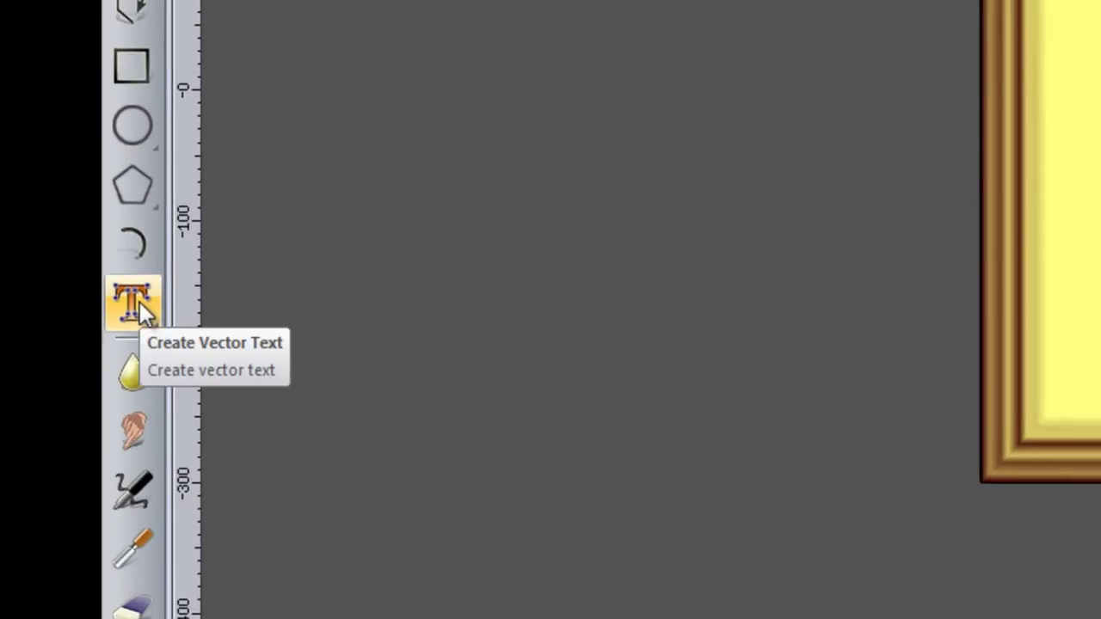
- Start vector text in the Old London font, then minimize ArtCAM to the desktop
{"action": "left_click", "coordinate": [133, 301]}
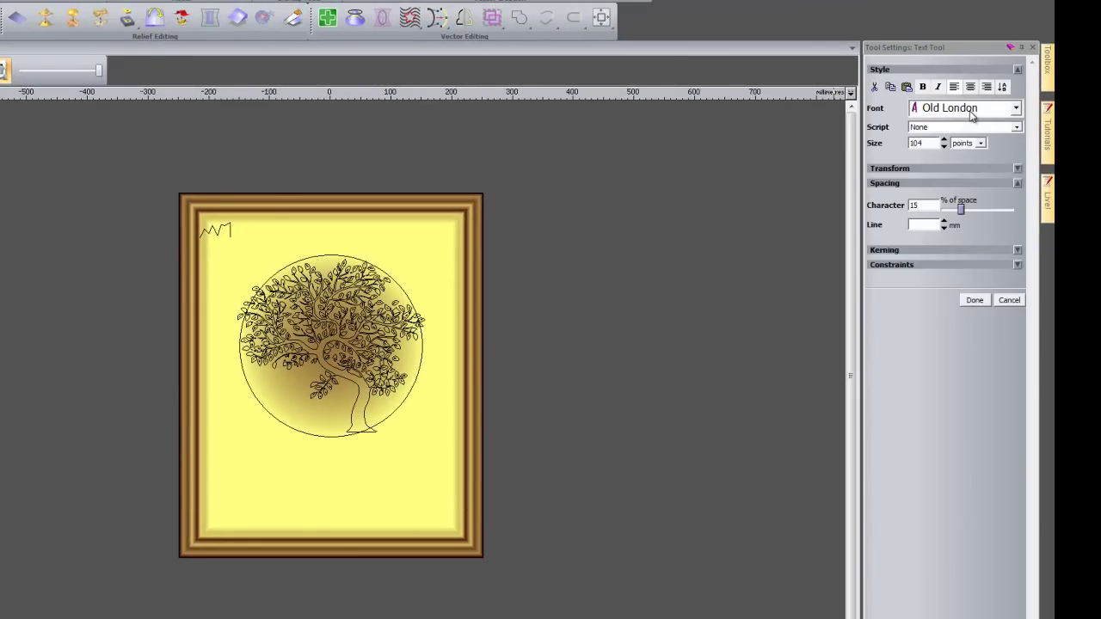
{"action": "left_click", "coordinate": [971, 110]}
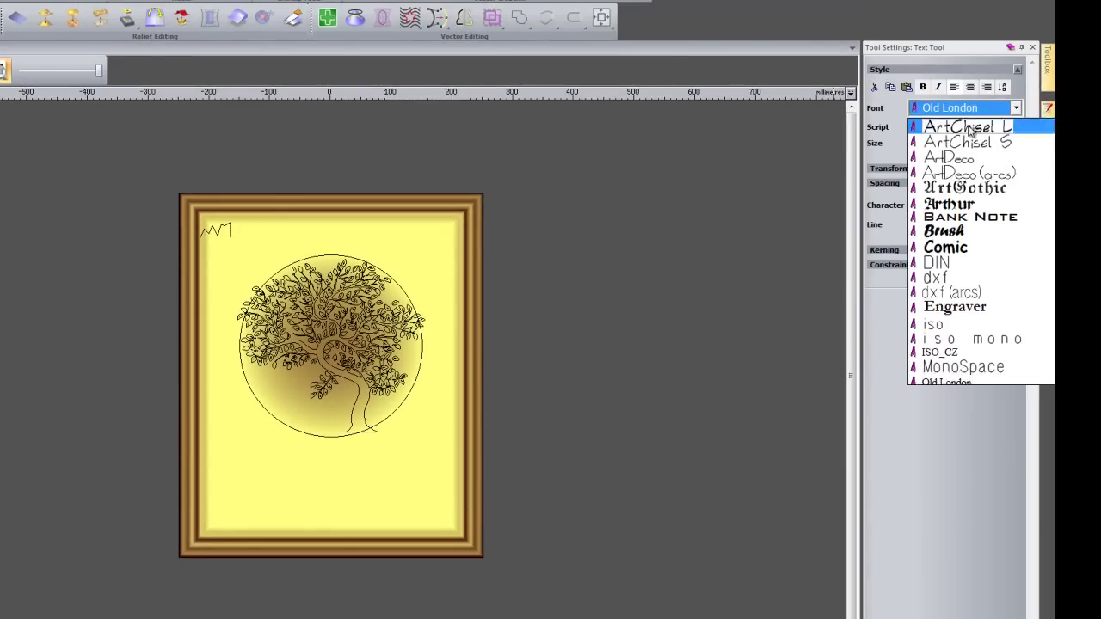
{"action": "left_click", "coordinate": [961, 379]}
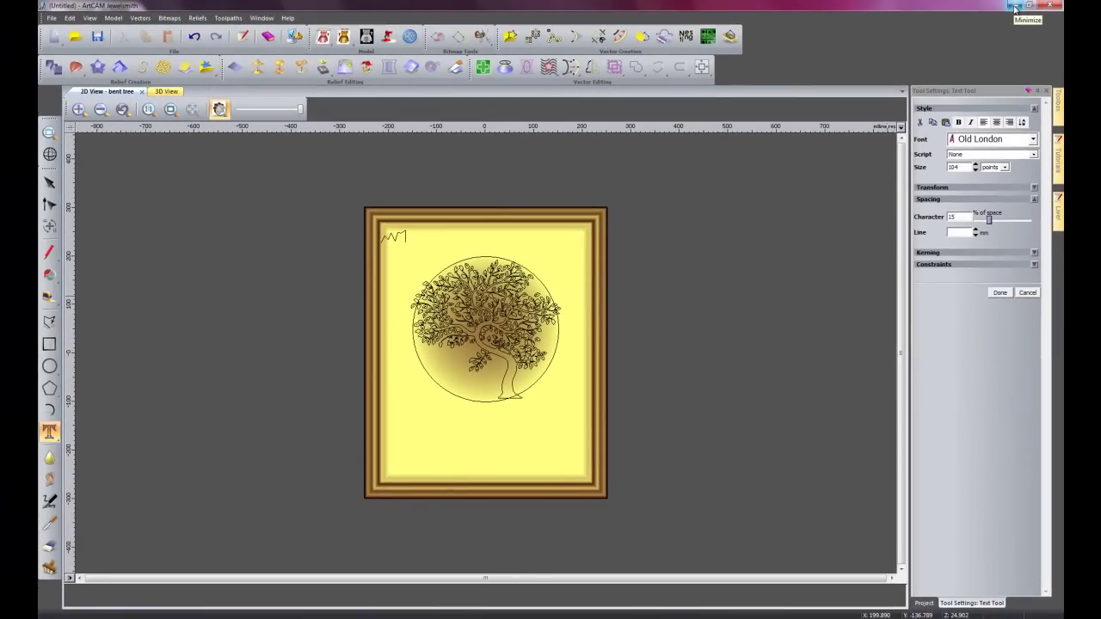
{"action": "left_click", "coordinate": [1015, 7]}
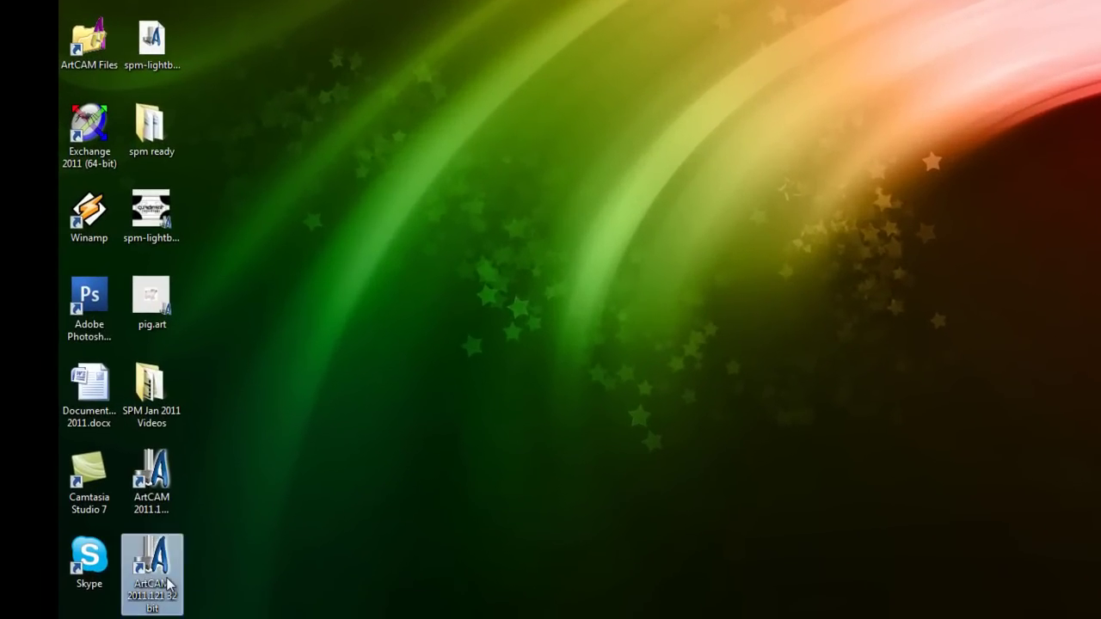
- Open the ArtCAM shortcut's program folder through its Properties
{"action": "right_click", "coordinate": [167, 585]}
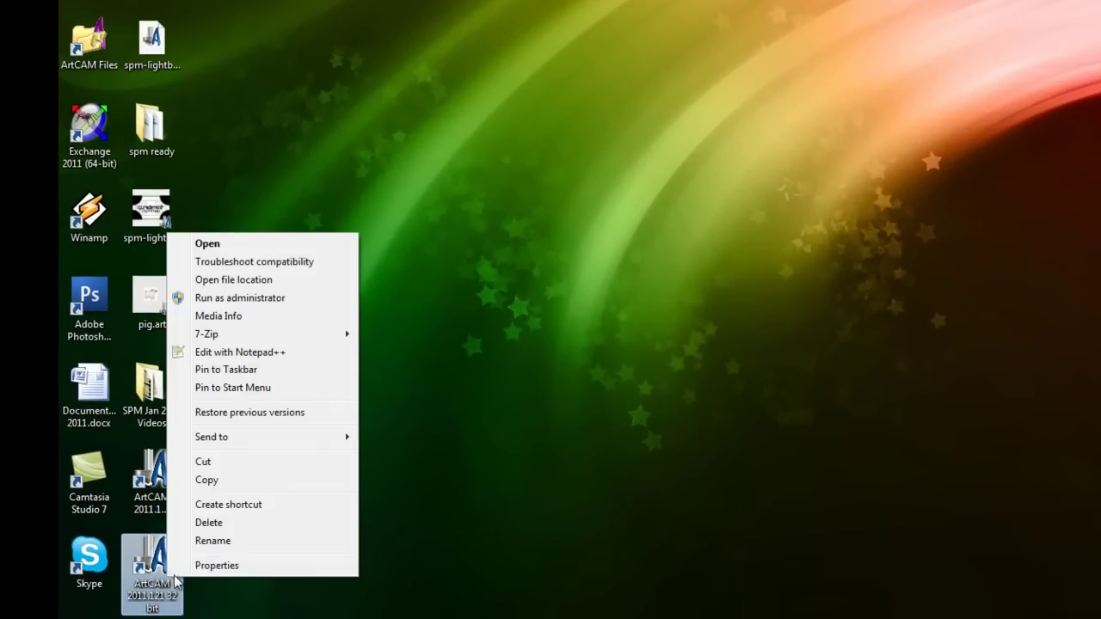
{"action": "left_click", "coordinate": [217, 566]}
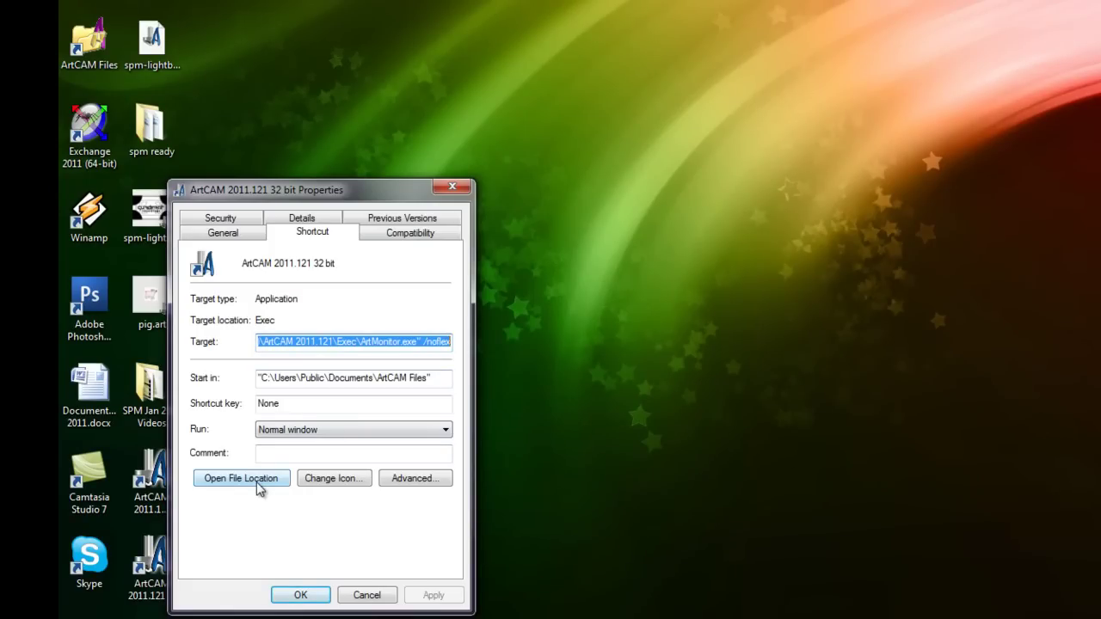
{"action": "left_click", "coordinate": [241, 479]}
{"action": "left_click", "coordinate": [365, 595]}
{"action": "left_click", "coordinate": [293, 614]}
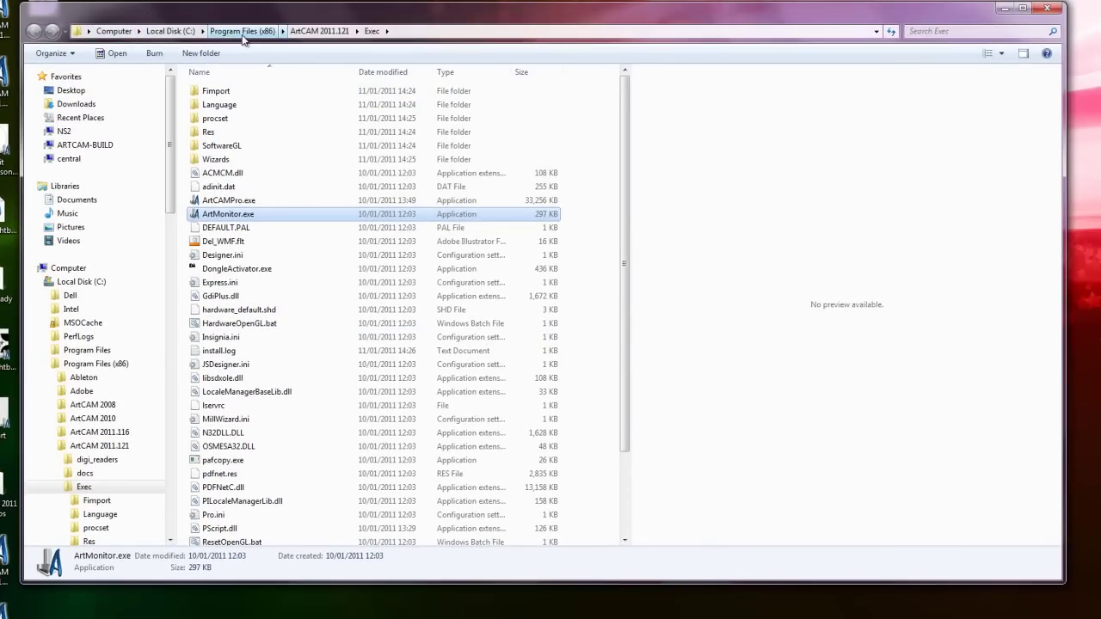
- Go up to ArtCAM 2011.121, open the 58-item Fonts folder, then close Explorer
{"action": "left_click", "coordinate": [332, 34]}
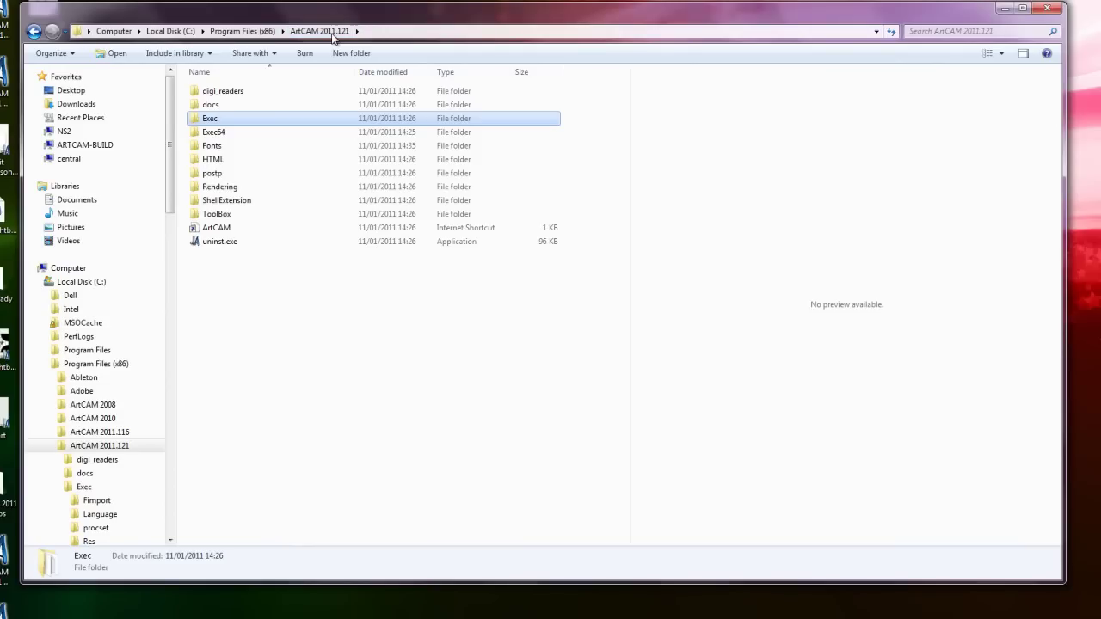
{"action": "left_click", "coordinate": [219, 150]}
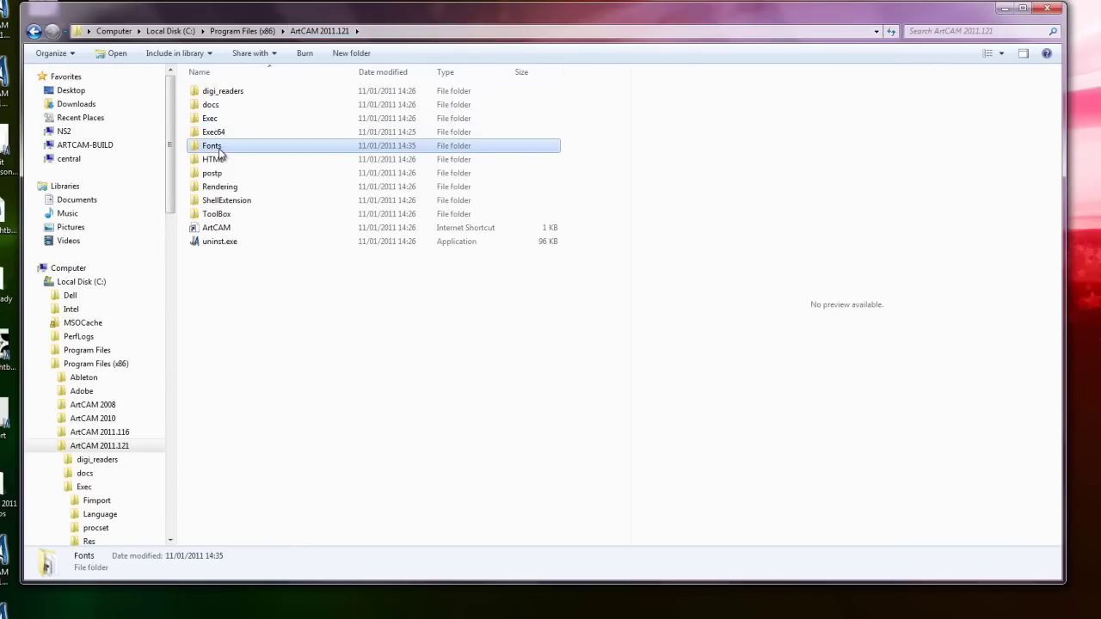
{"action": "double_click", "coordinate": [219, 150]}
{"action": "left_click_drag", "start_coordinate": [292, 13], "coordinate": [287, 43]}
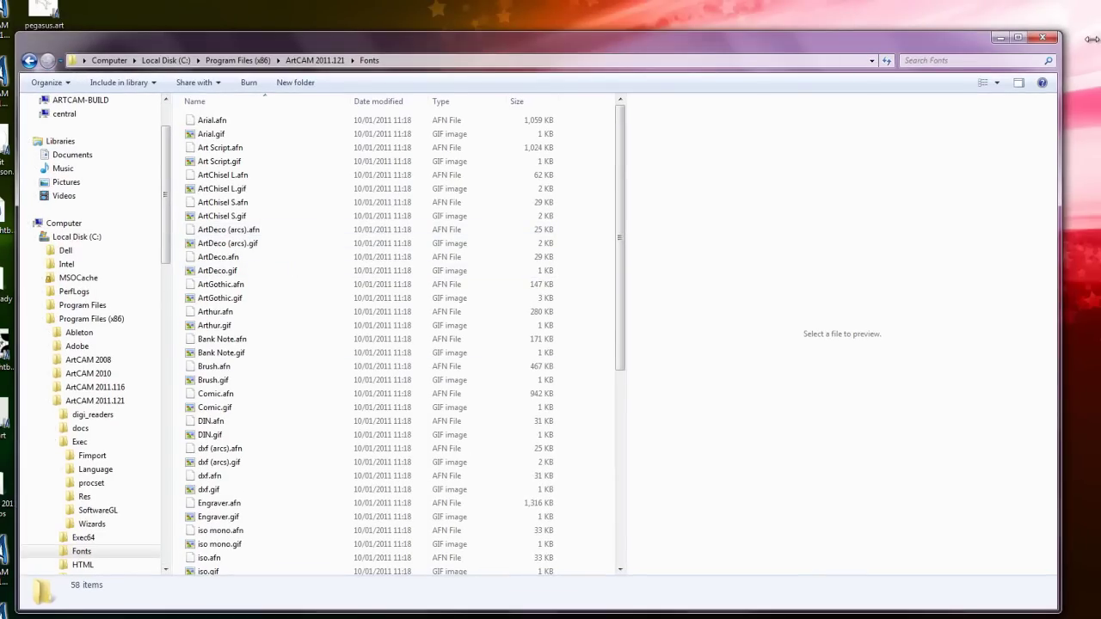
{"action": "left_click", "coordinate": [1054, 37]}
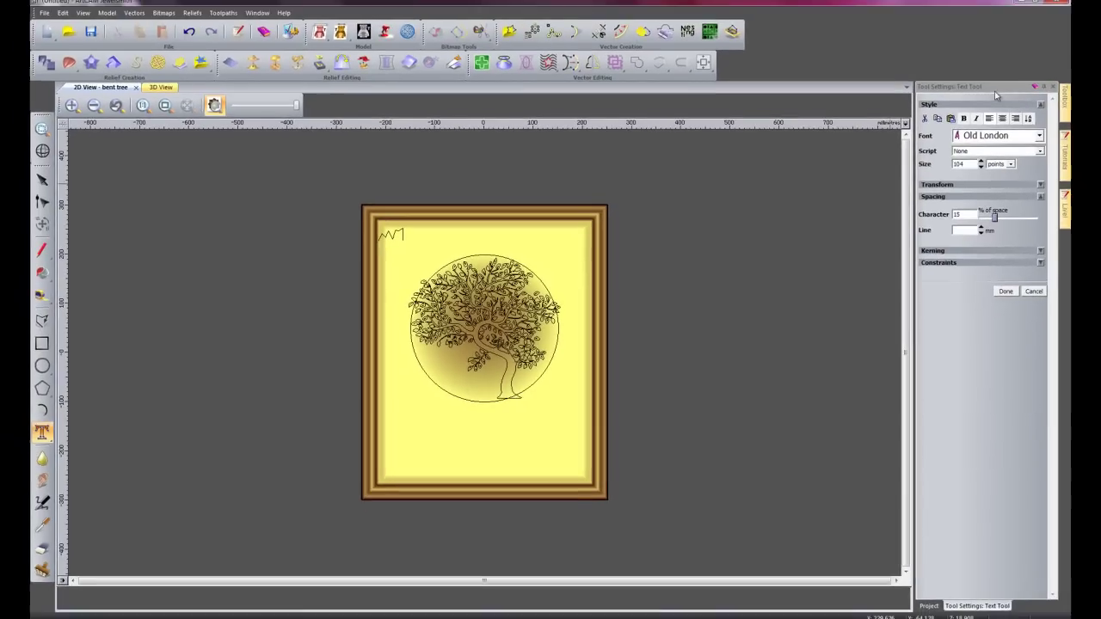
- Add the word 'the' below the tree in Old London
{"action": "left_click", "coordinate": [996, 136]}
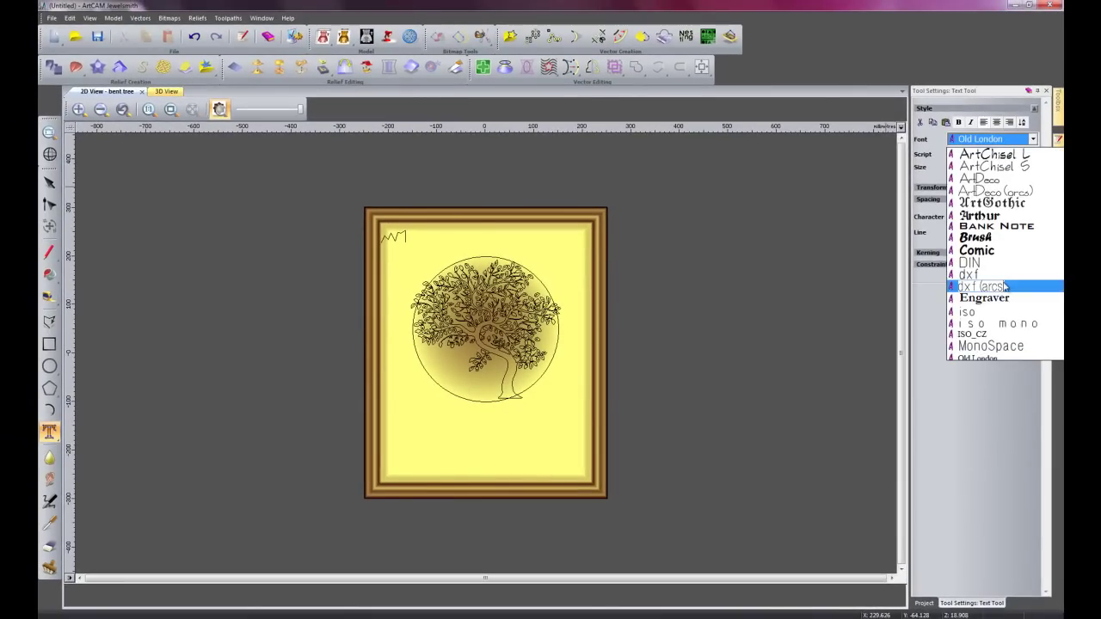
{"action": "left_click", "coordinate": [992, 356]}
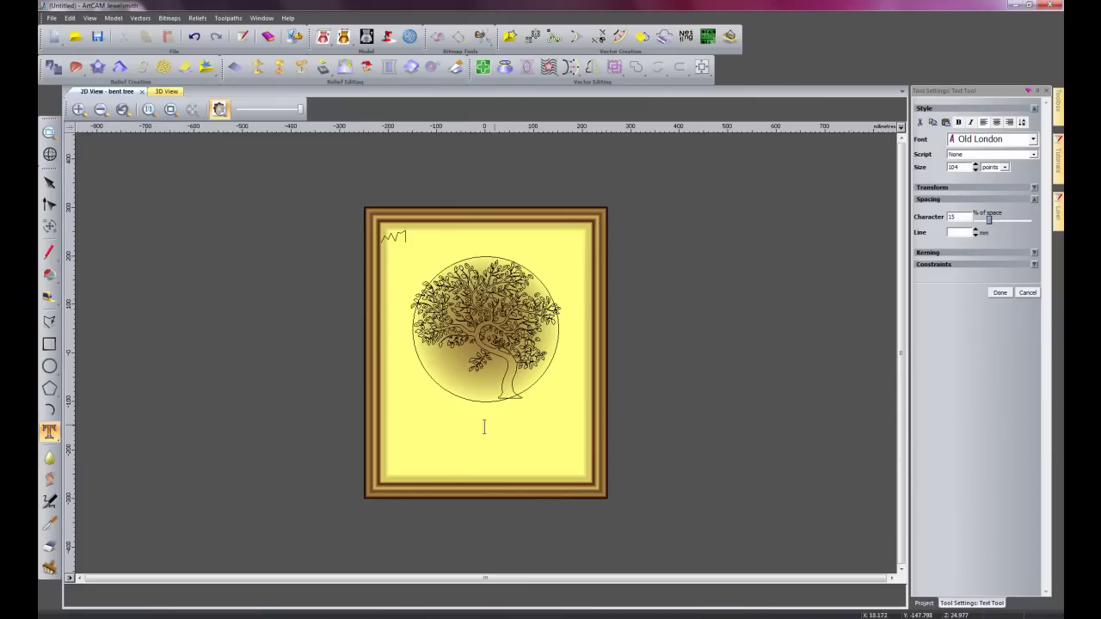
{"action": "left_click", "coordinate": [437, 423]}
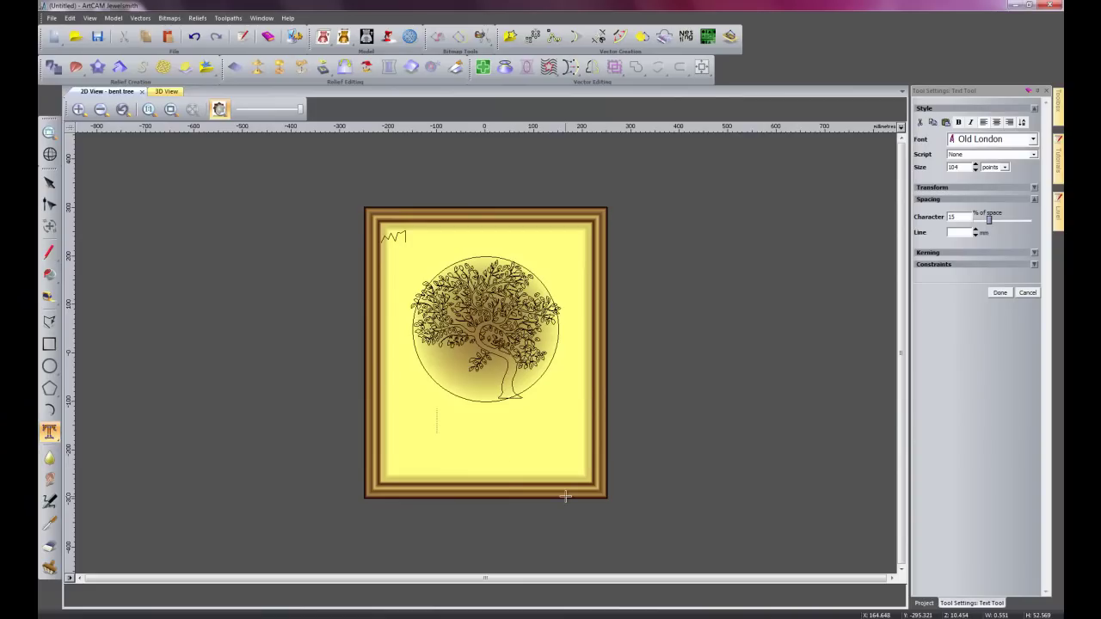
{"action": "type", "text": "the"}
{"action": "left_click", "coordinate": [1000, 293]}
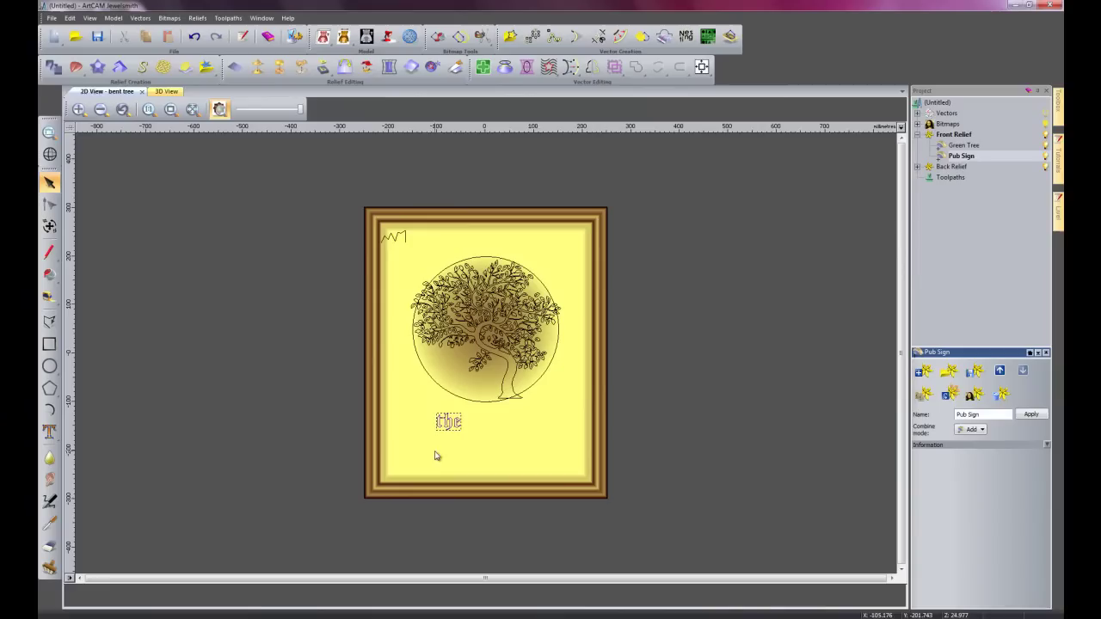
- Add a second text line 'Green Tree' at size 215 beneath it
{"action": "left_click", "coordinate": [49, 431]}
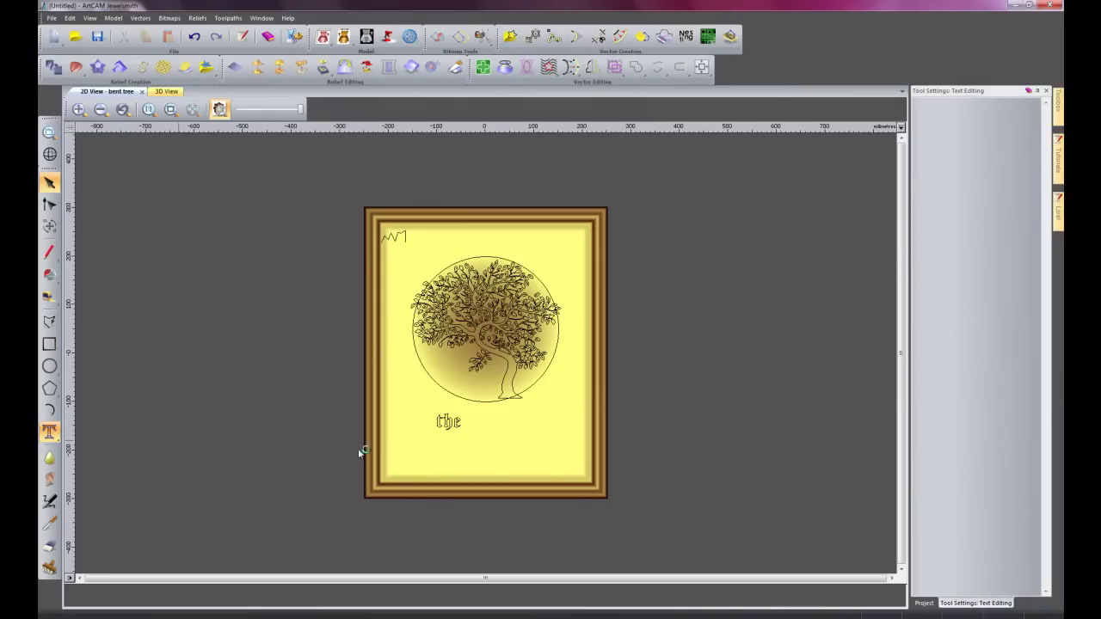
{"action": "left_click", "coordinate": [408, 453]}
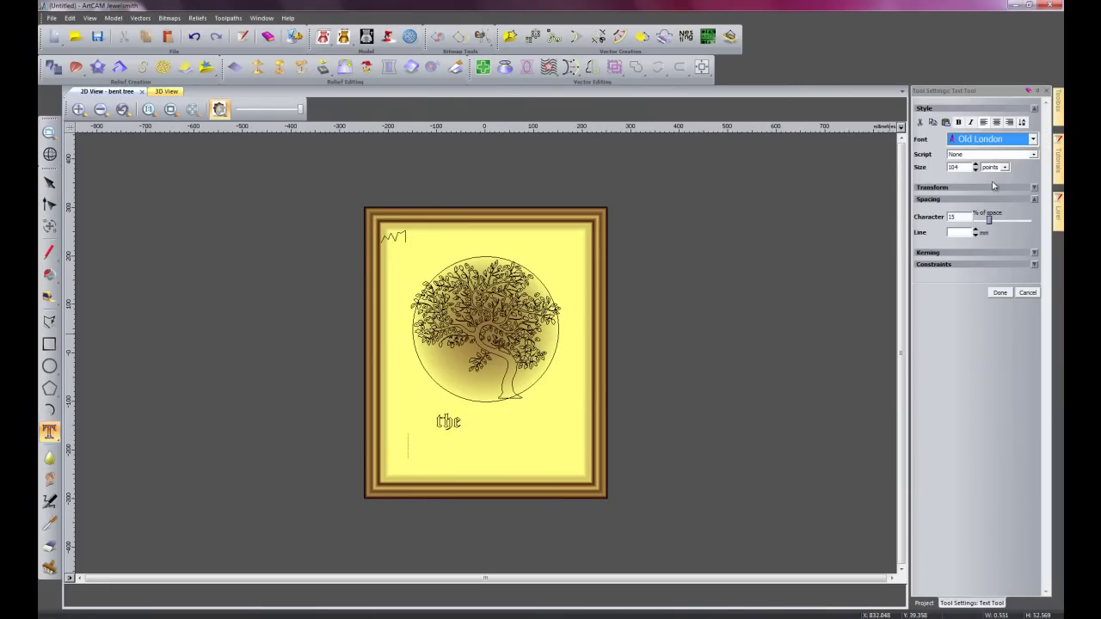
{"action": "double_click", "coordinate": [968, 167]}
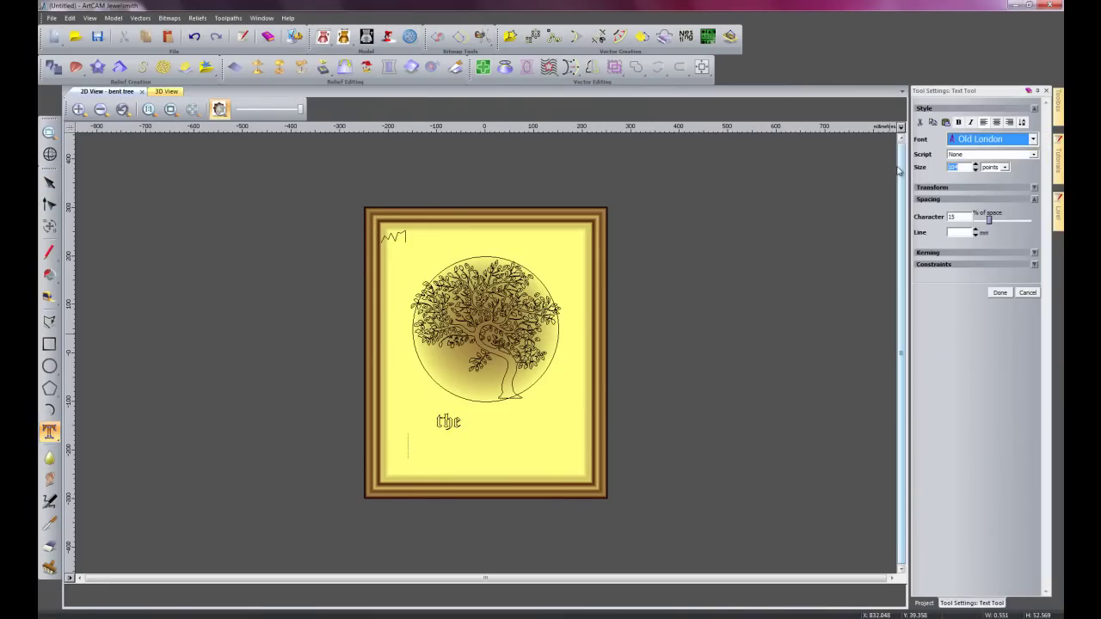
{"action": "type", "text": "215"}
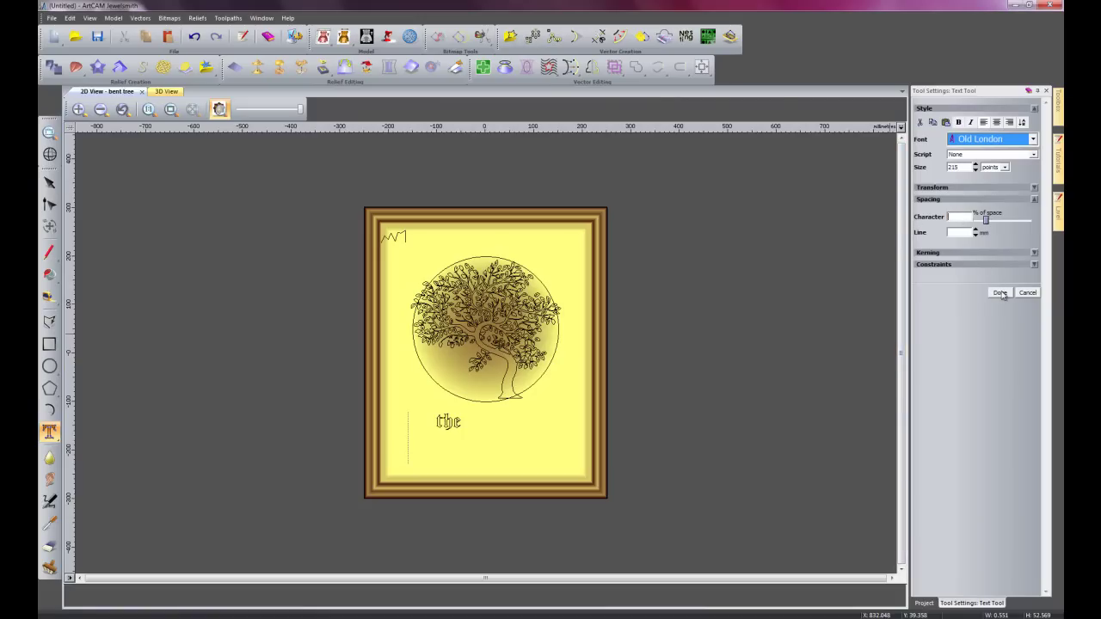
{"action": "left_click", "coordinate": [404, 438]}
{"action": "type", "text": "T"}
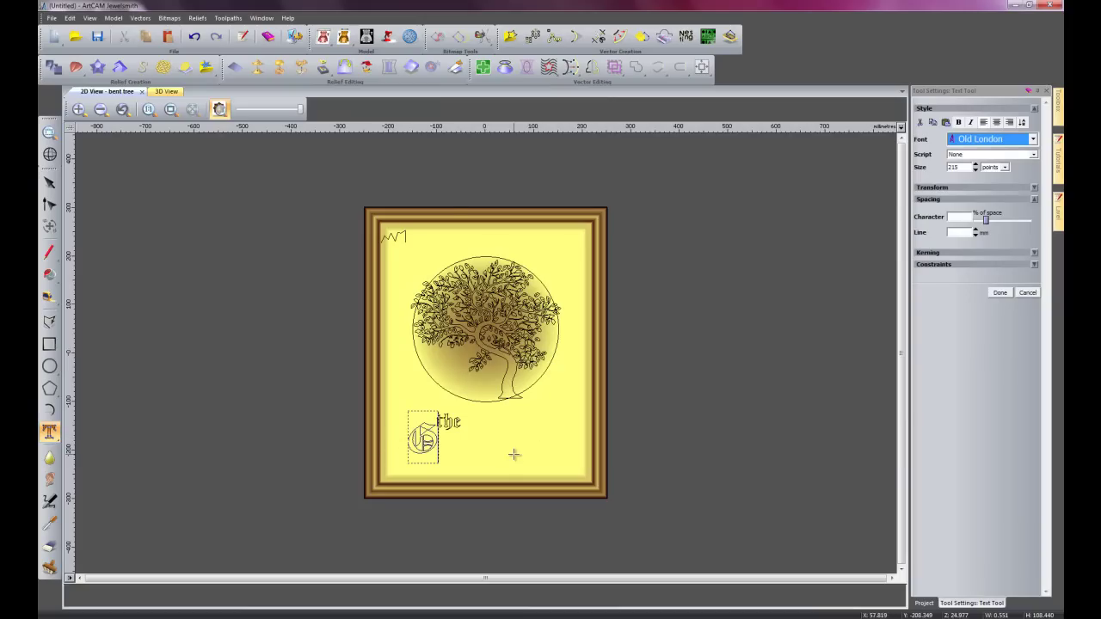
{"action": "type", "text": "reen"}
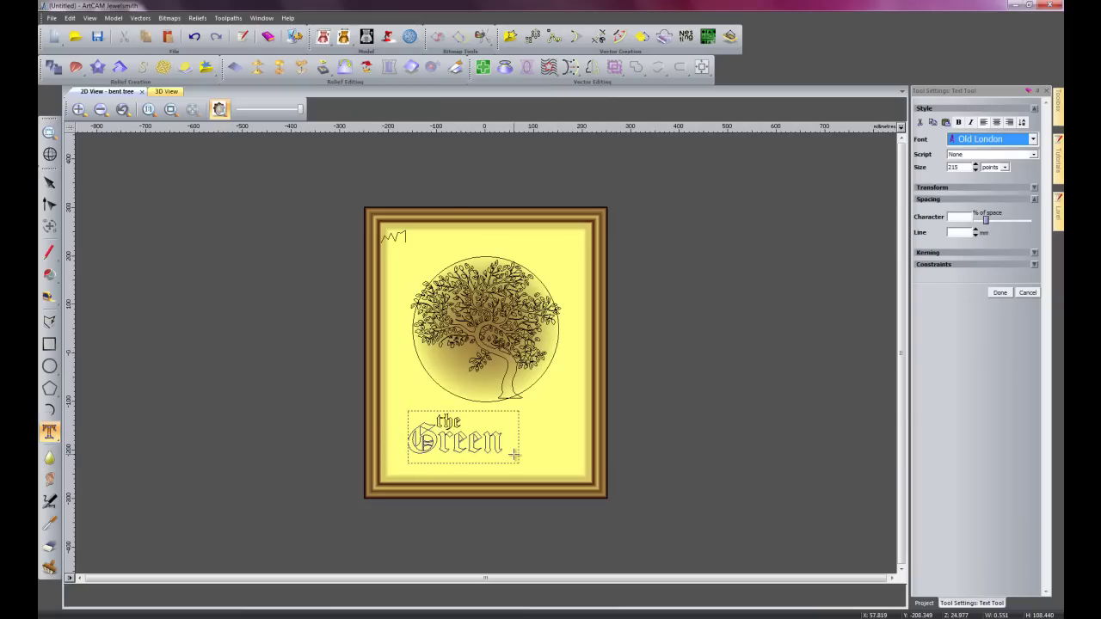
{"action": "type", "text": " Tree"}
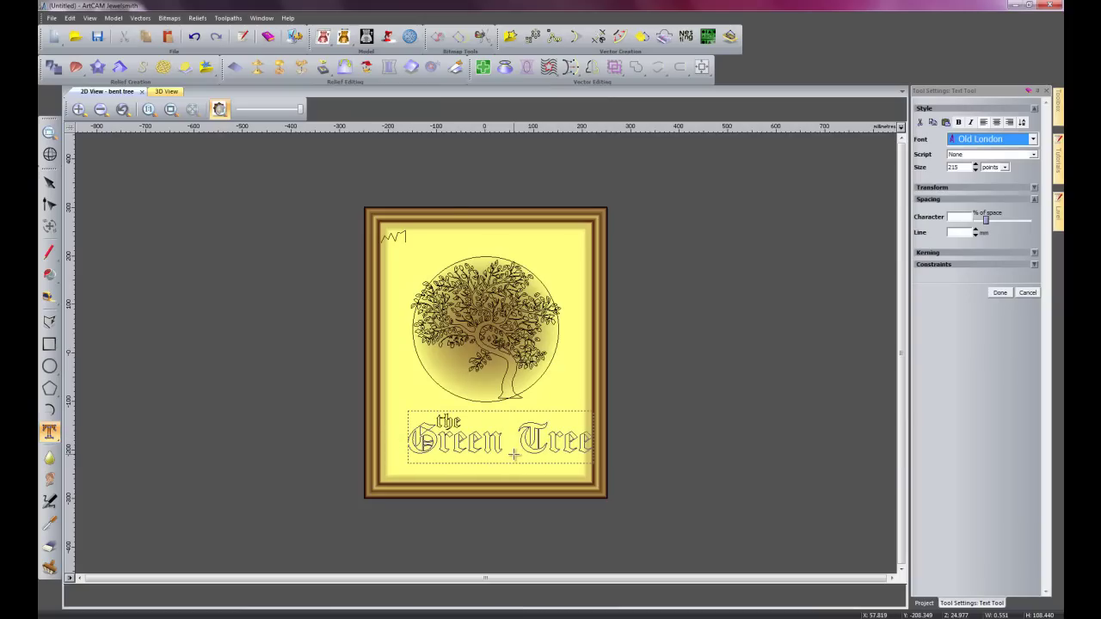
{"action": "left_click", "coordinate": [1000, 292]}
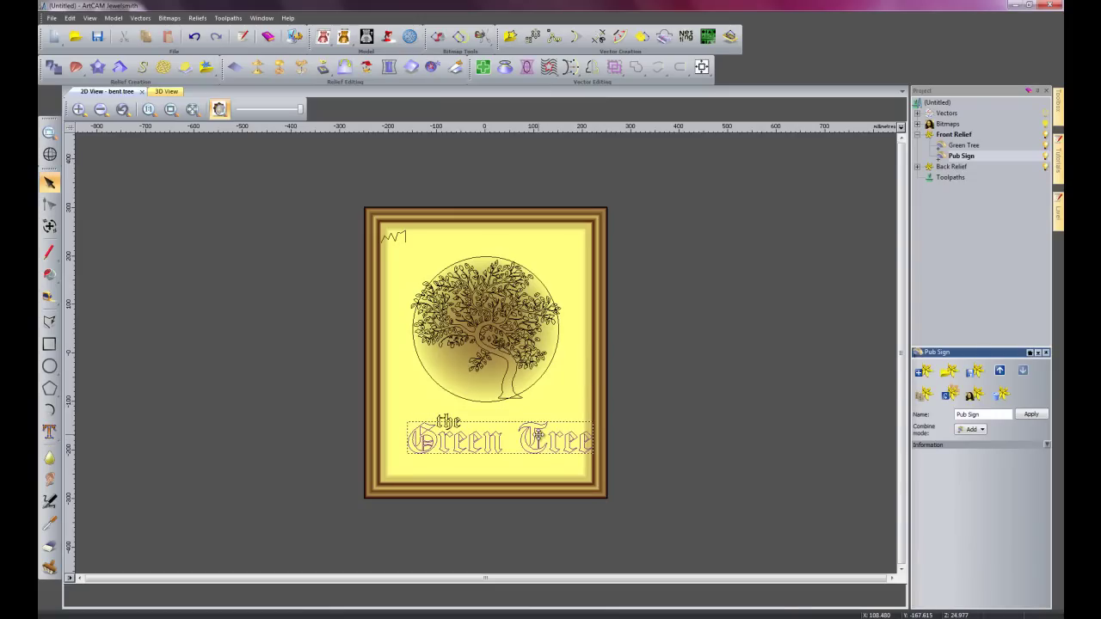
- Reposition the Green Tree text below the tree and left-align it with 'the'
{"action": "left_click_drag", "start_coordinate": [537, 436], "coordinate": [524, 353]}
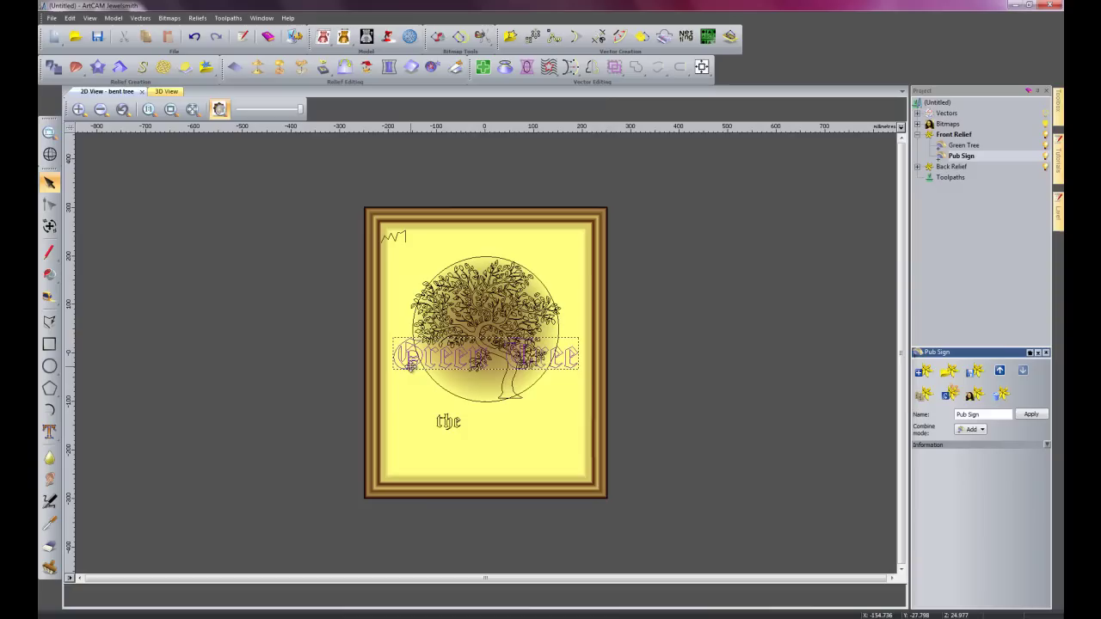
{"action": "left_click_drag", "start_coordinate": [411, 403], "coordinate": [413, 460]}
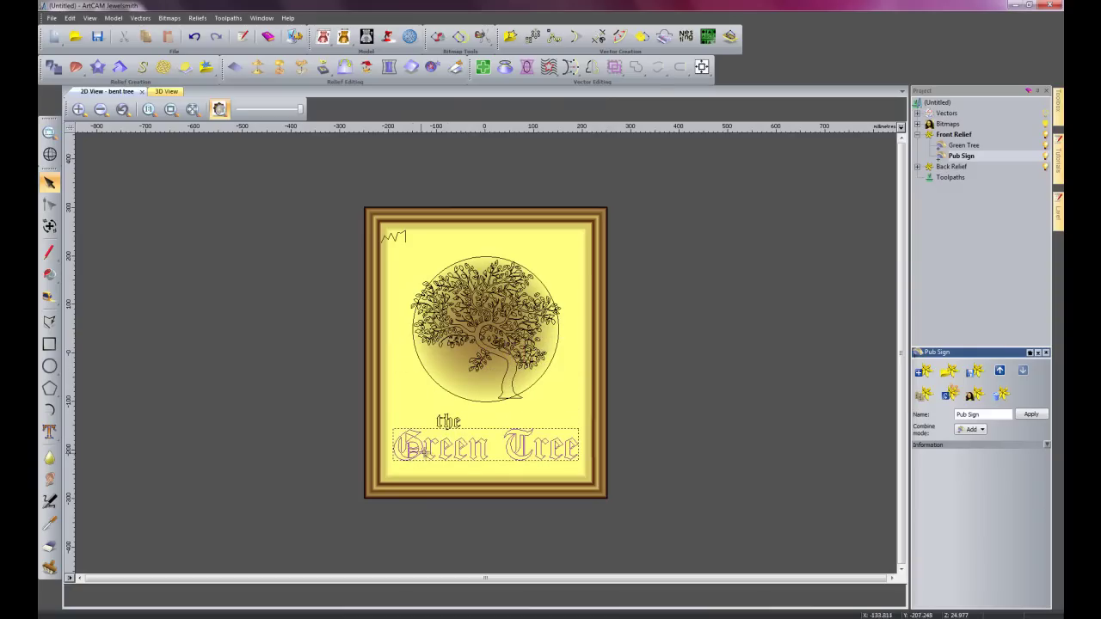
{"action": "scroll", "coordinate": [448, 421], "scroll_direction": "up", "scroll_amount": 2}
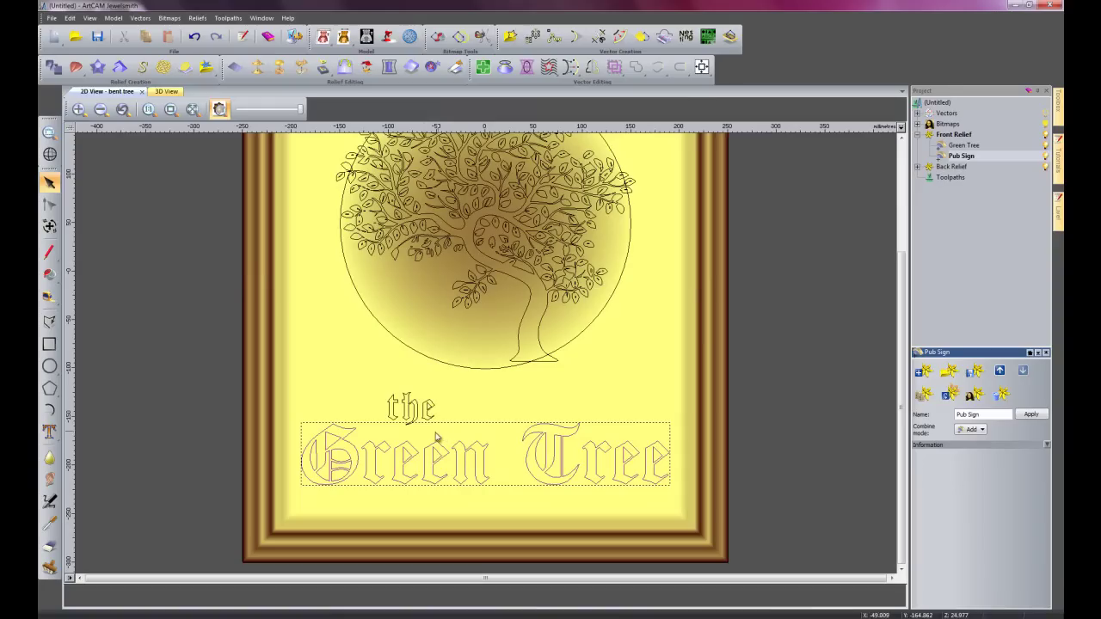
{"action": "left_click", "coordinate": [419, 412]}
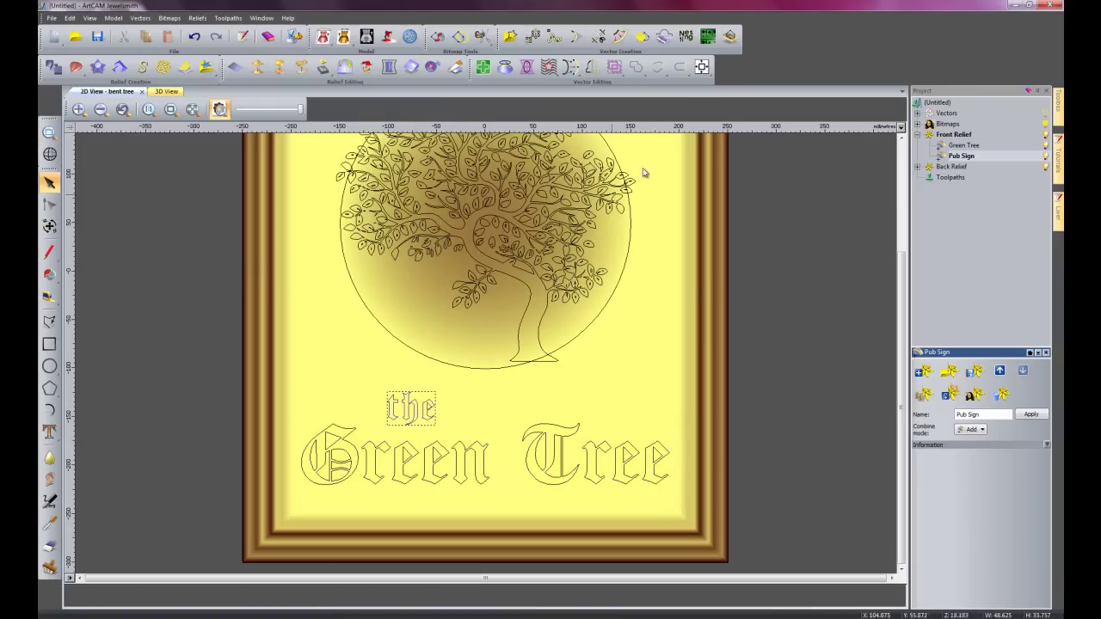
{"action": "left_click", "coordinate": [340, 441], "text": "shift"}
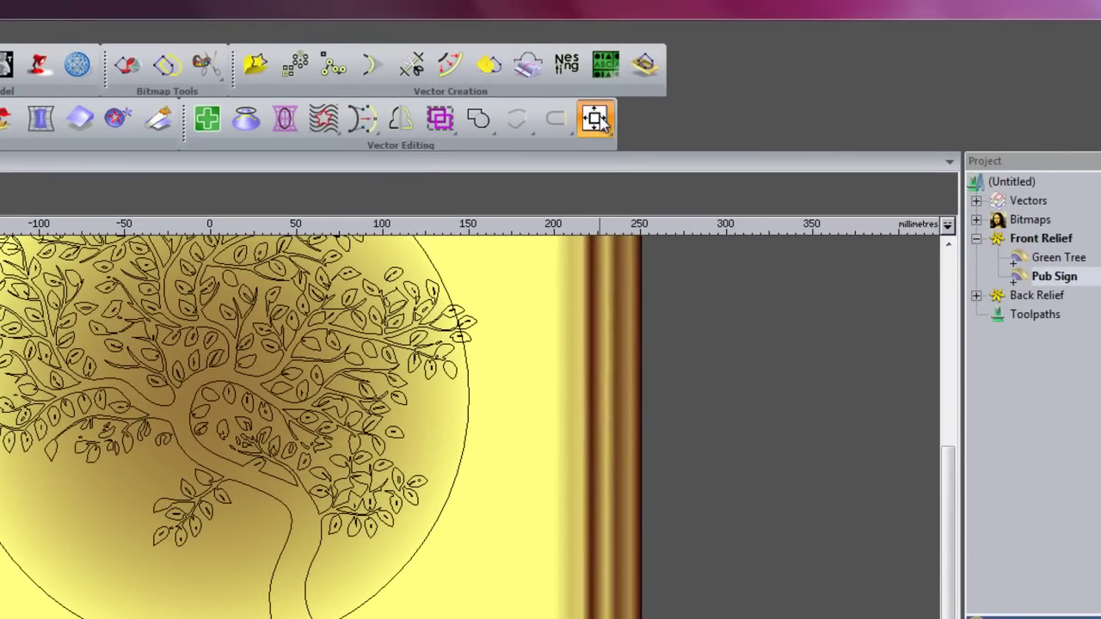
{"action": "left_click", "coordinate": [668, 84]}
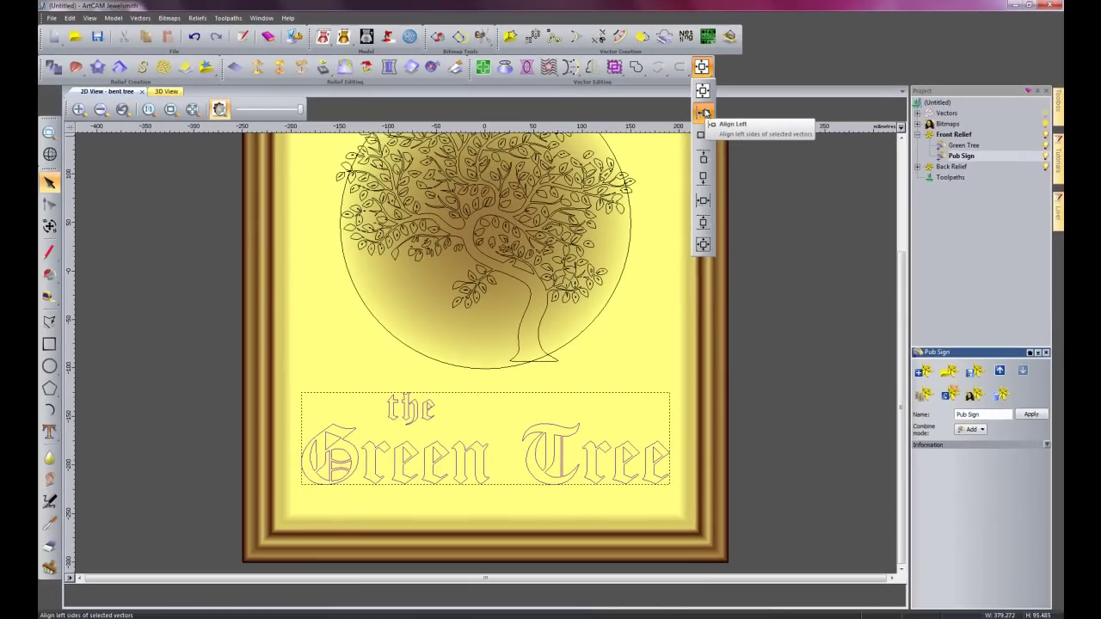
{"action": "left_click", "coordinate": [705, 113]}
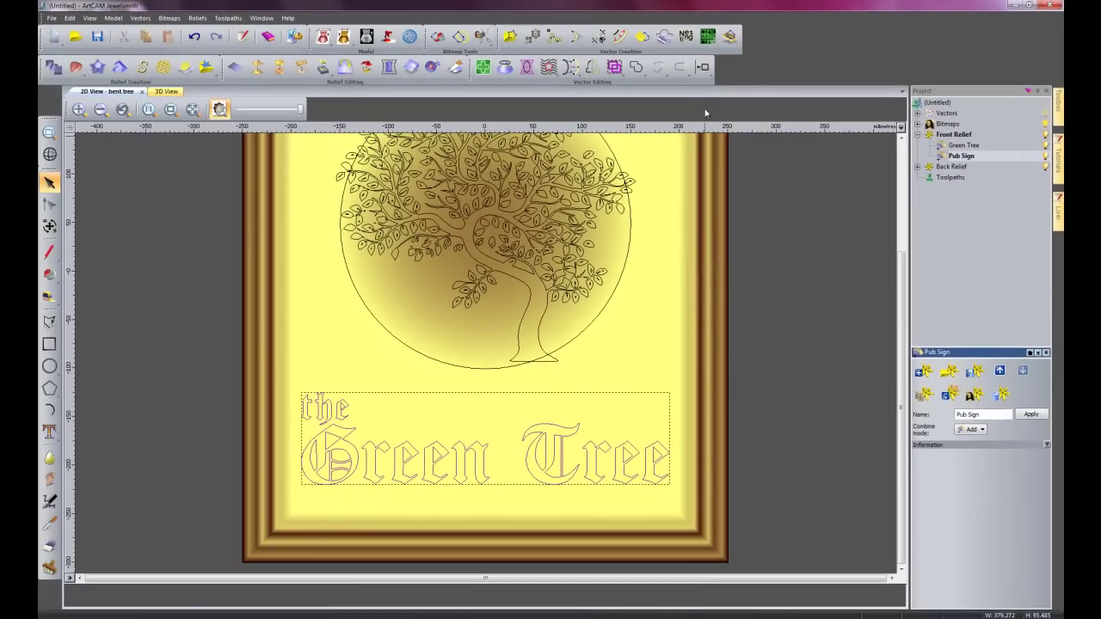
{"action": "left_click", "coordinate": [353, 421]}
- Nudge 'the' upward, zoom out, and make Green Tree the active relief layer
{"action": "left_click", "coordinate": [342, 413]}
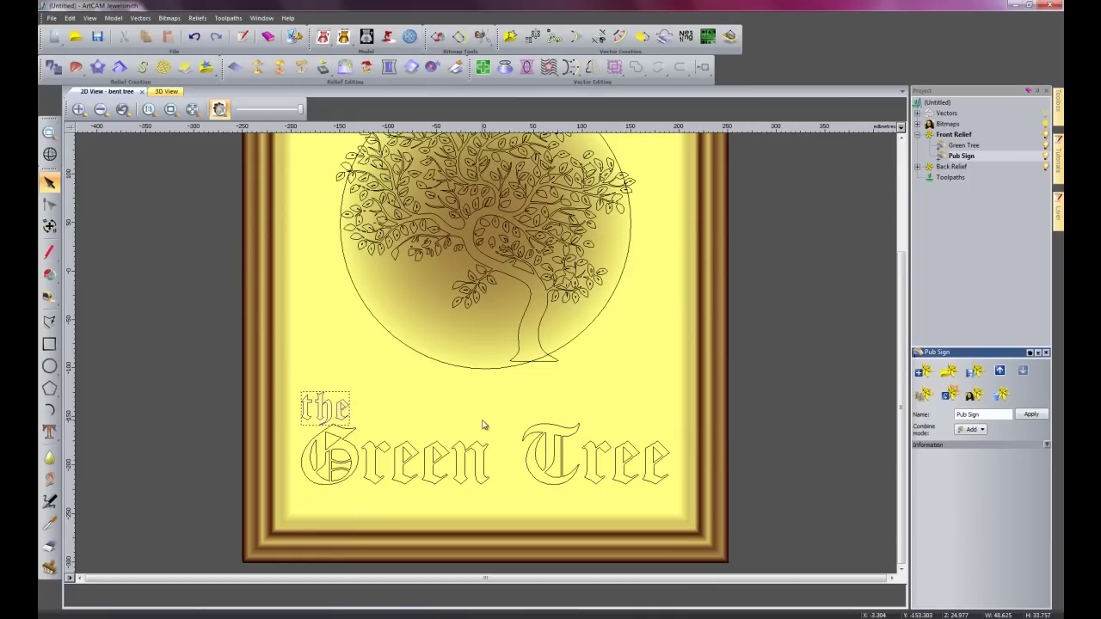
{"action": "key", "text": "Up"}
{"action": "key", "text": "Up"}
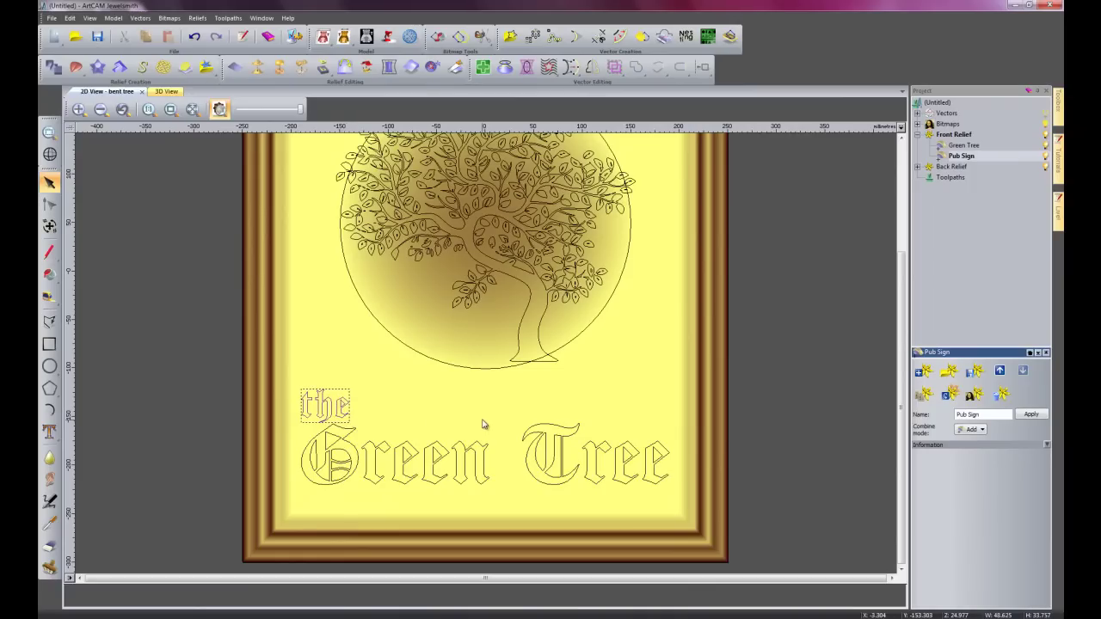
{"action": "left_click", "coordinate": [462, 413]}
{"action": "key", "text": "F3"}
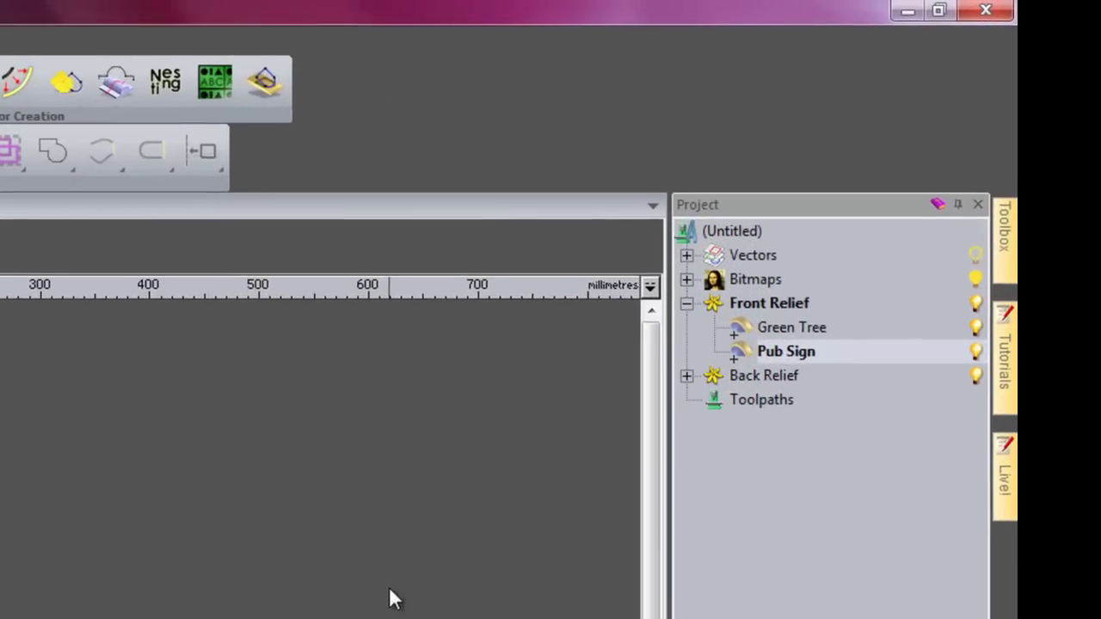
{"action": "left_click", "coordinate": [791, 327]}
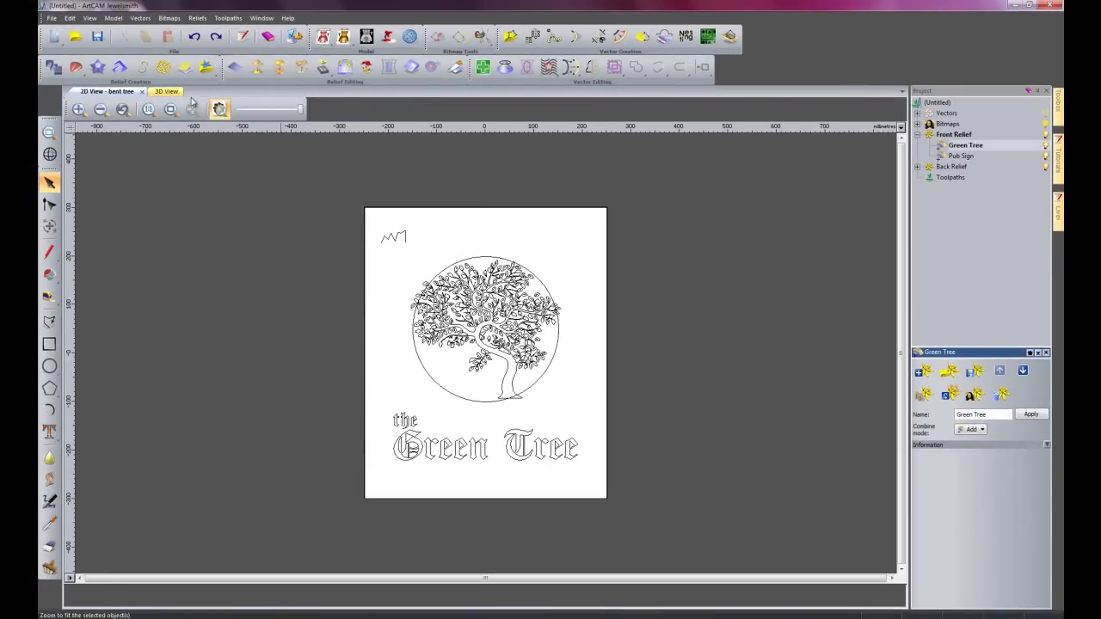
- View the relief in 3D with the artwork outlines overlaid
{"action": "key", "text": "F3"}
{"action": "scroll", "coordinate": [521, 461], "scroll_direction": "up", "scroll_amount": 3}
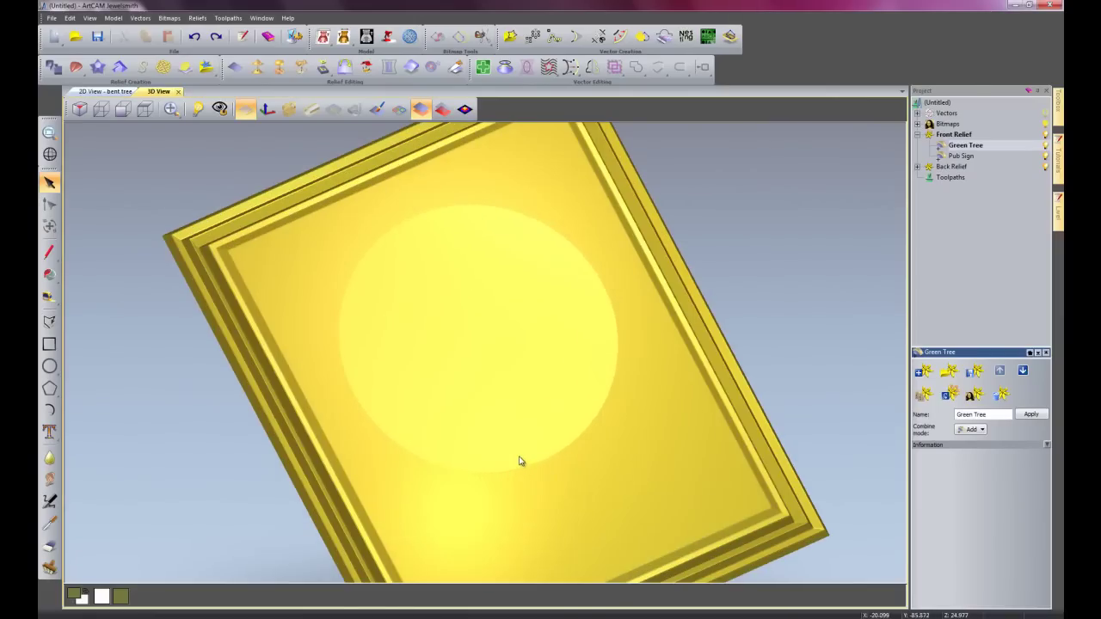
{"action": "scroll", "coordinate": [476, 354], "scroll_direction": "up", "scroll_amount": 4}
{"action": "scroll", "coordinate": [475, 354], "scroll_direction": "down", "scroll_amount": 3}
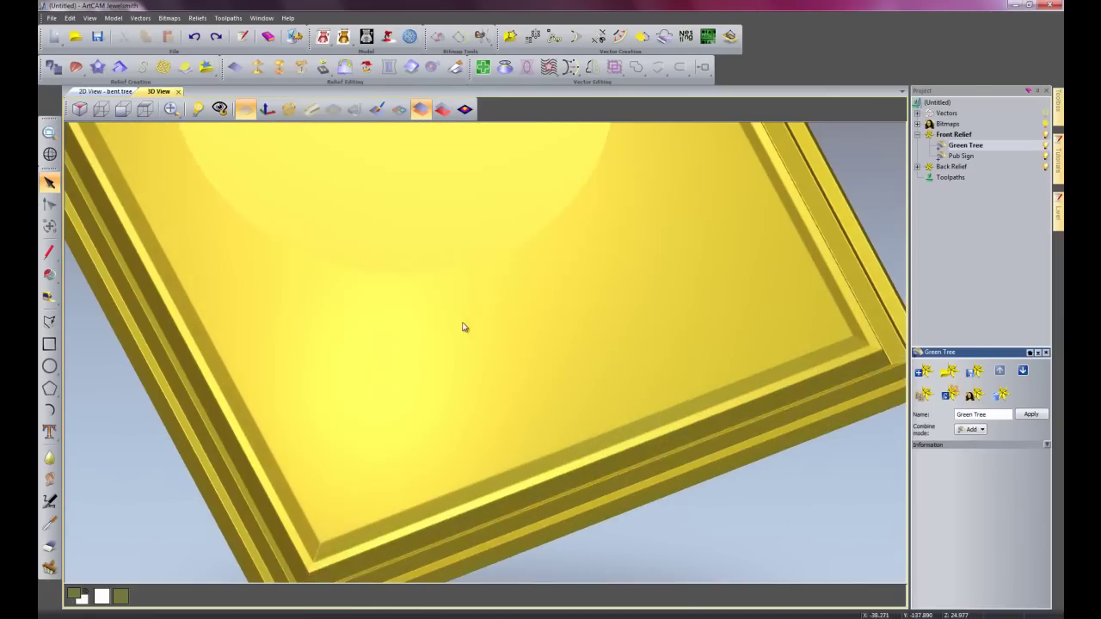
{"action": "left_click", "coordinate": [398, 108]}
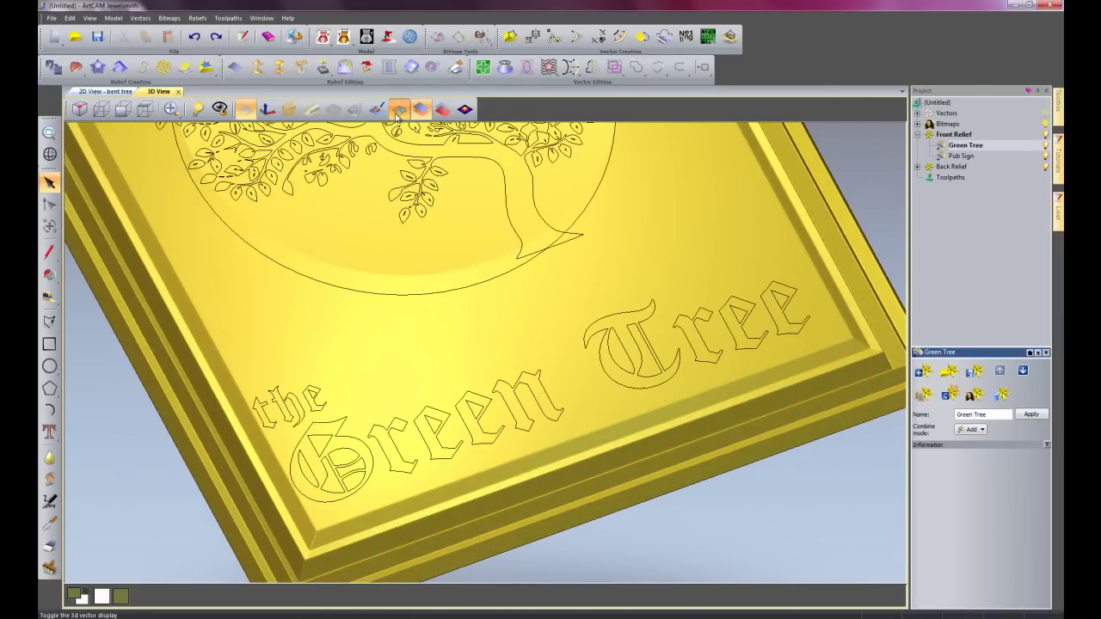
- Add the Green Tree lettering to the relief with a -45° shape profile
{"action": "left_click", "coordinate": [401, 422]}
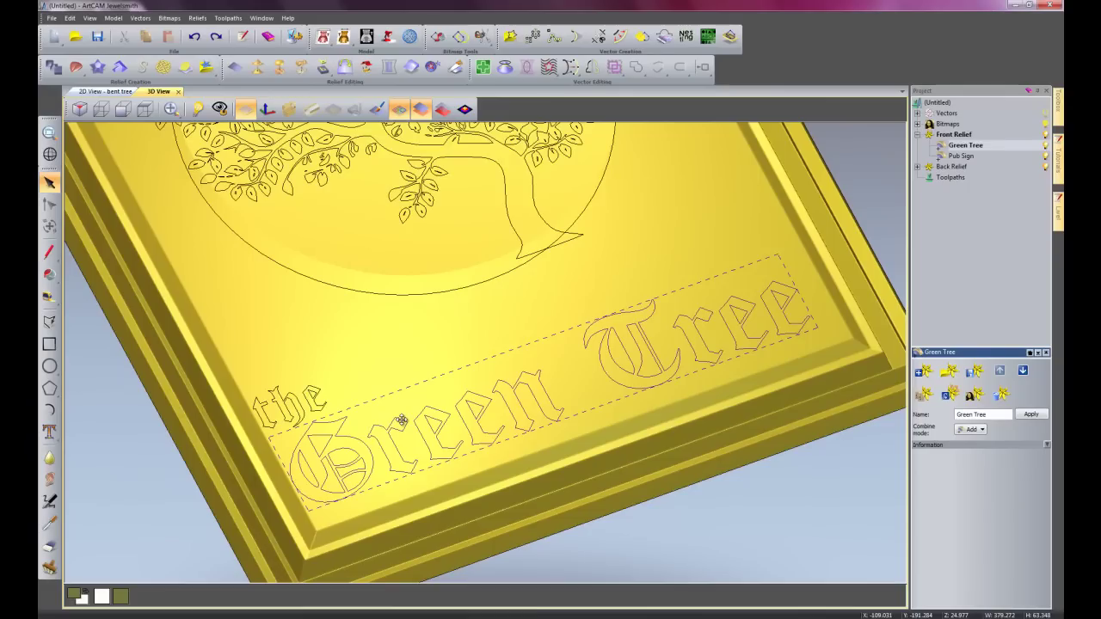
{"action": "double_click", "coordinate": [401, 421]}
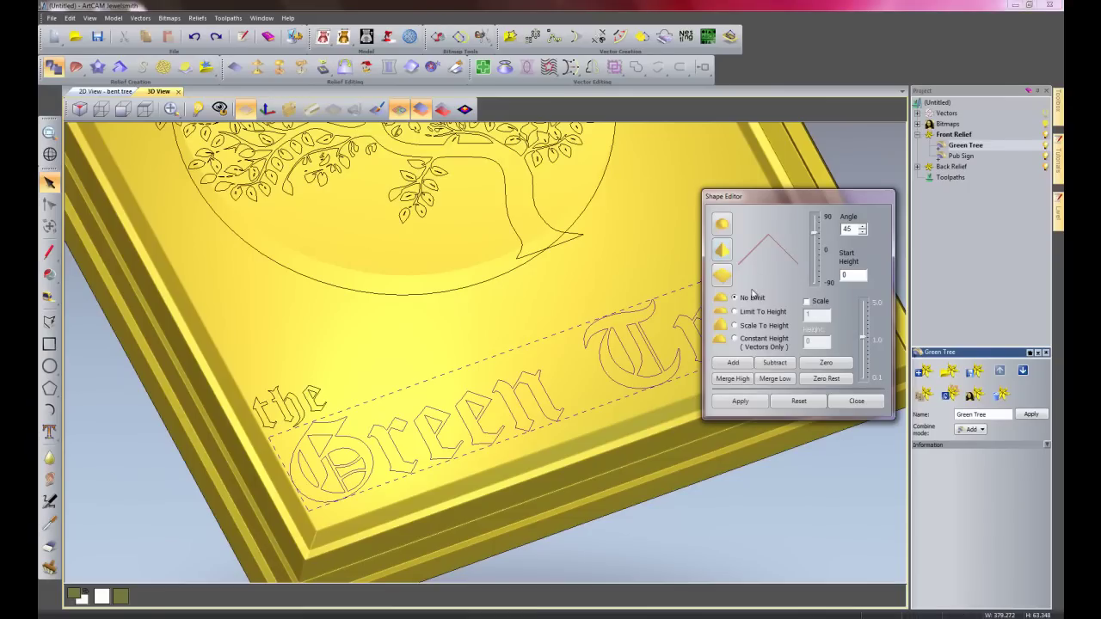
{"action": "left_click_drag", "start_coordinate": [814, 261], "coordinate": [815, 272]}
{"action": "left_click", "coordinate": [814, 271]}
{"action": "left_click", "coordinate": [816, 273]}
{"action": "left_click", "coordinate": [815, 274]}
{"action": "left_click", "coordinate": [816, 274]}
{"action": "left_click", "coordinate": [816, 275]}
{"action": "left_click", "coordinate": [743, 365]}
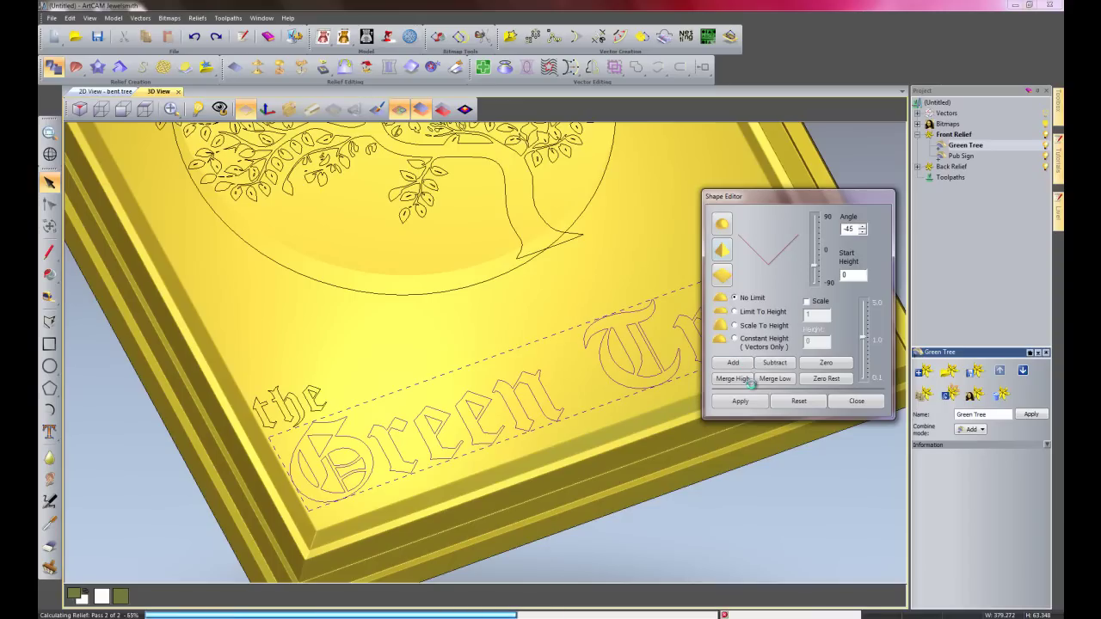
{"action": "left_click", "coordinate": [857, 402]}
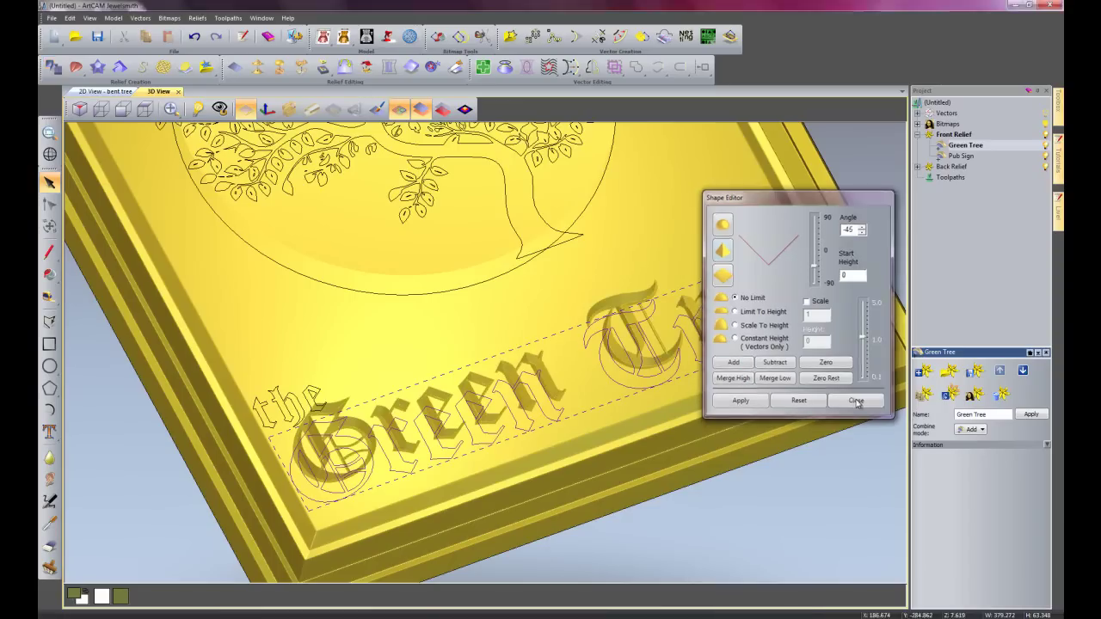
- Hide the outlines, orbit and zoom to inspect the bevelled letters, then show outlines again
{"action": "left_click", "coordinate": [401, 108]}
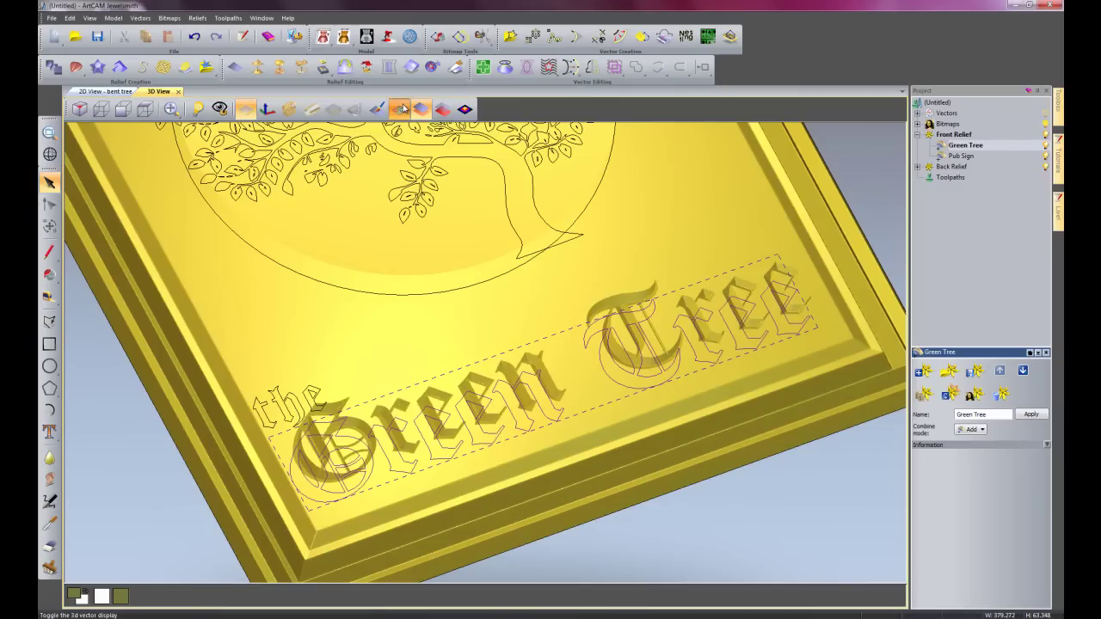
{"action": "scroll", "coordinate": [398, 302], "scroll_direction": "up", "scroll_amount": 5}
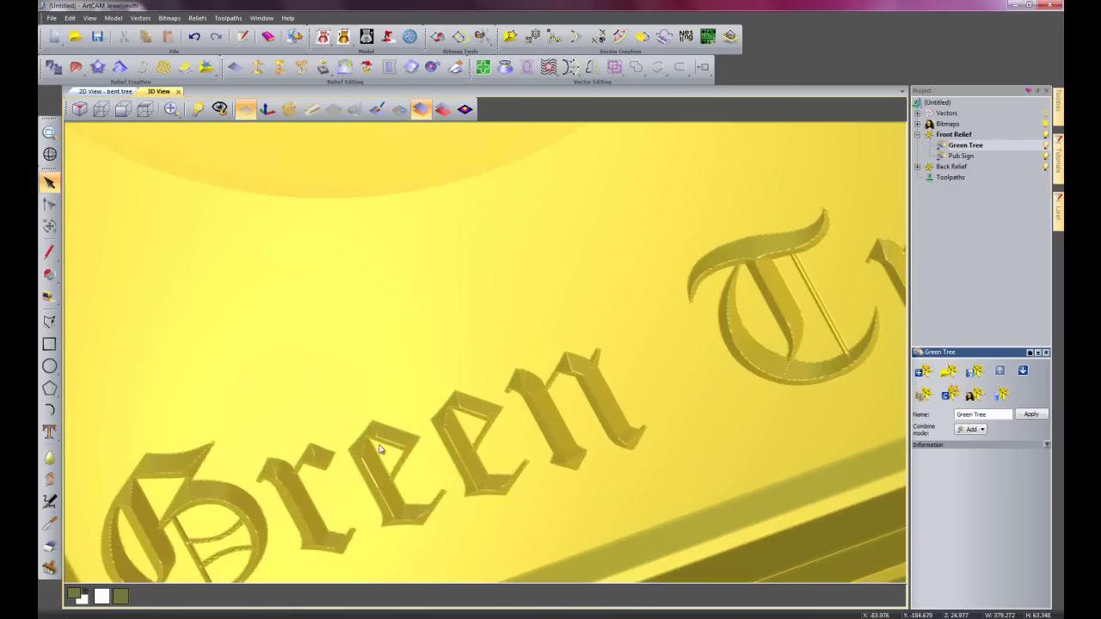
{"action": "left_click_drag", "start_coordinate": [516, 362], "coordinate": [680, 196]}
{"action": "scroll", "coordinate": [460, 285], "scroll_direction": "up", "scroll_amount": 10}
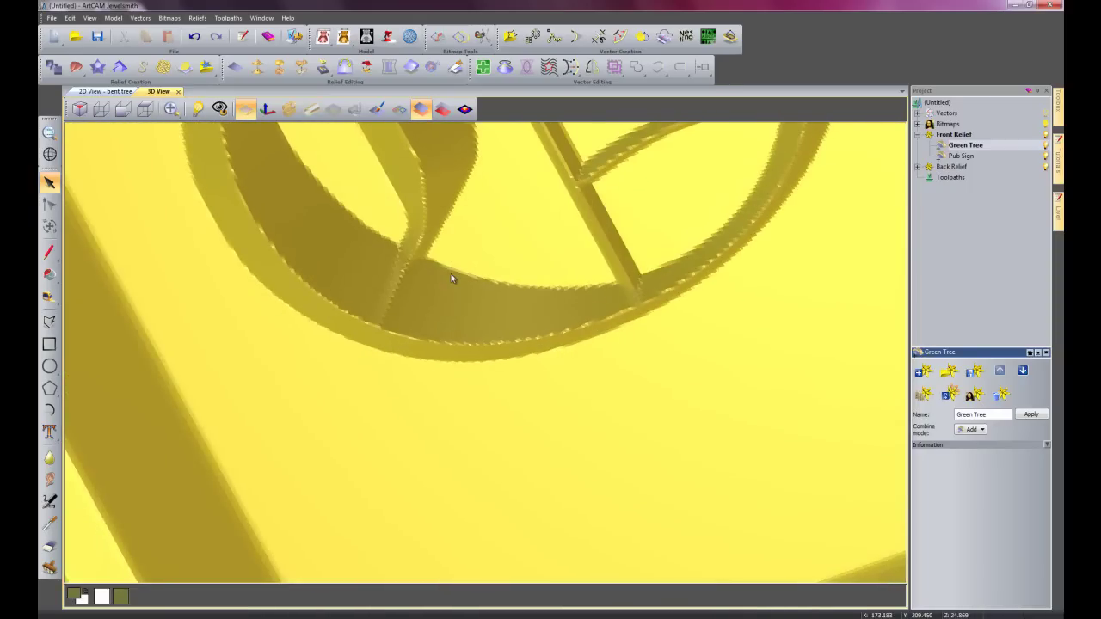
{"action": "mouse_move", "coordinate": [425, 361]}
{"action": "left_mouse_down"}
{"action": "mouse_move", "coordinate": [527, 322]}
{"action": "mouse_move", "coordinate": [464, 307]}
{"action": "mouse_move", "coordinate": [509, 278]}
{"action": "mouse_move", "coordinate": [516, 305]}
{"action": "mouse_move", "coordinate": [659, 332]}
{"action": "left_mouse_up"}
{"action": "scroll", "coordinate": [572, 330], "scroll_direction": "down", "scroll_amount": 3}
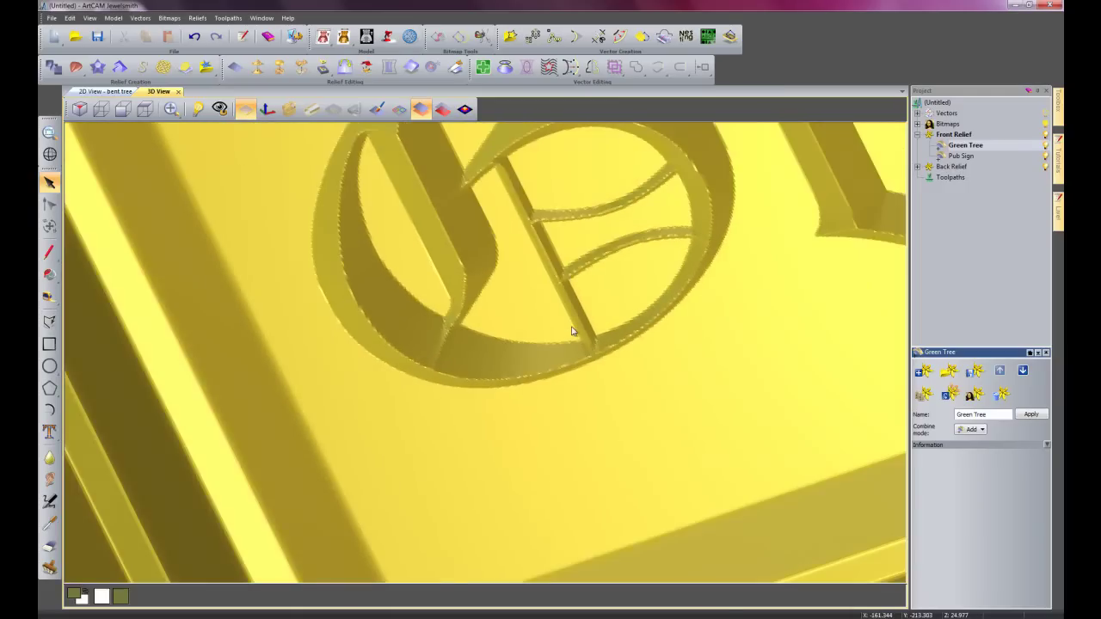
{"action": "scroll", "coordinate": [572, 328], "scroll_direction": "down", "scroll_amount": 2}
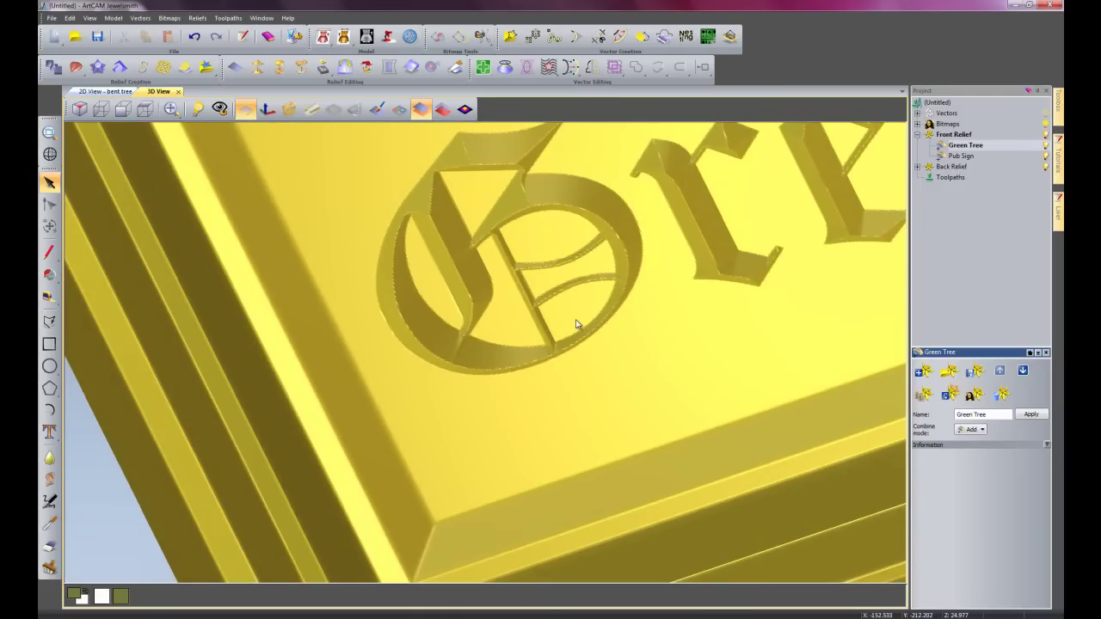
{"action": "scroll", "coordinate": [472, 326], "scroll_direction": "up", "scroll_amount": 3}
{"action": "scroll", "coordinate": [536, 359], "scroll_direction": "up", "scroll_amount": 3}
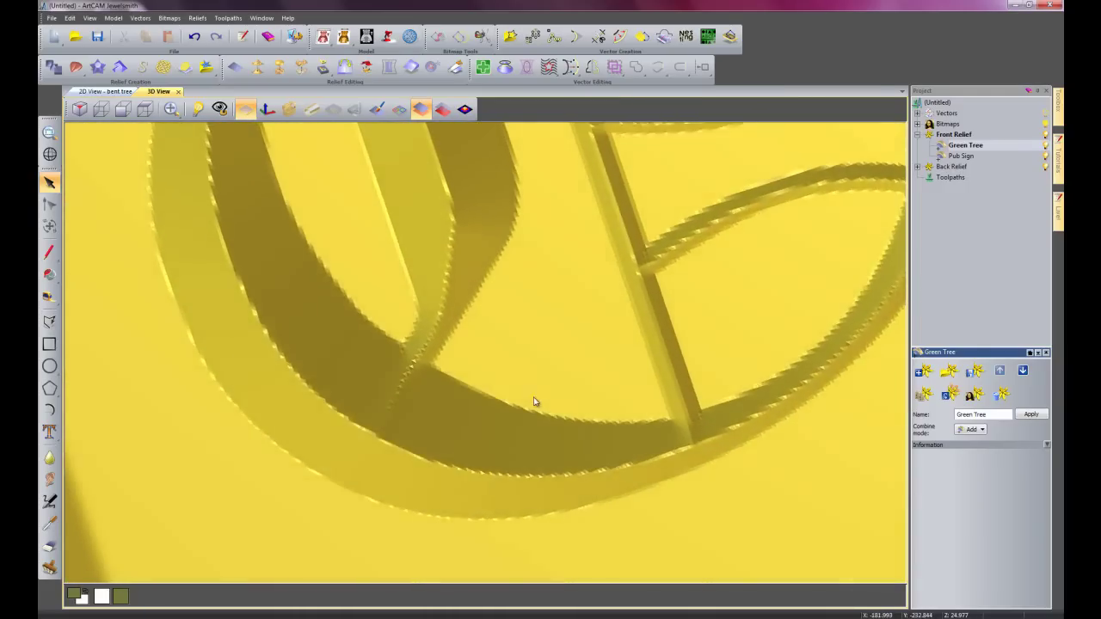
{"action": "scroll", "coordinate": [534, 405], "scroll_direction": "down", "scroll_amount": 5}
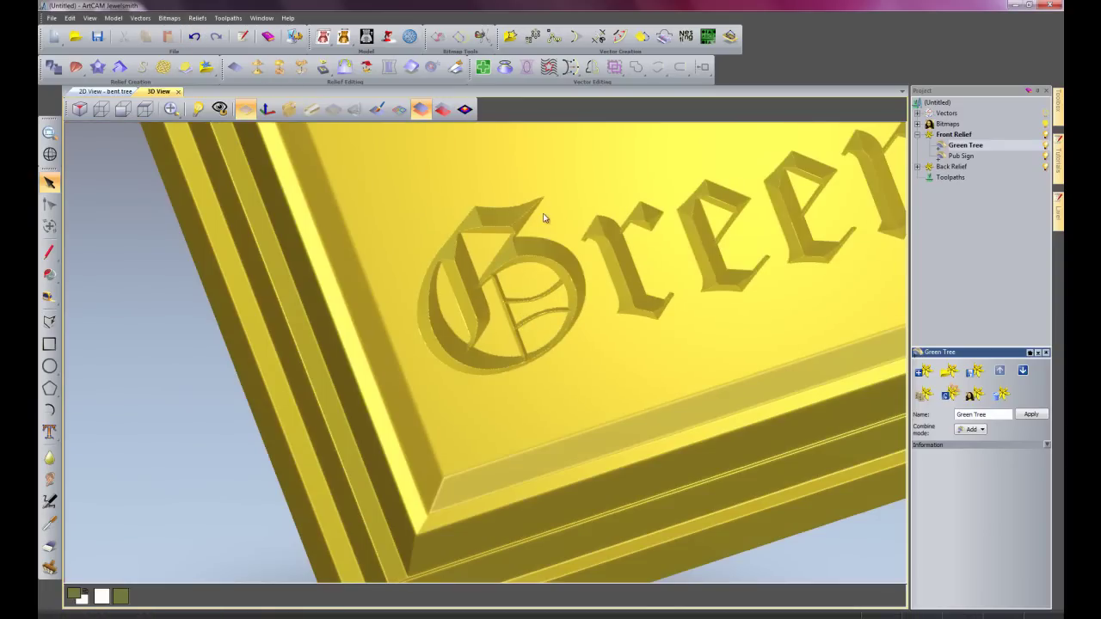
{"action": "scroll", "coordinate": [534, 245], "scroll_direction": "down", "scroll_amount": 3}
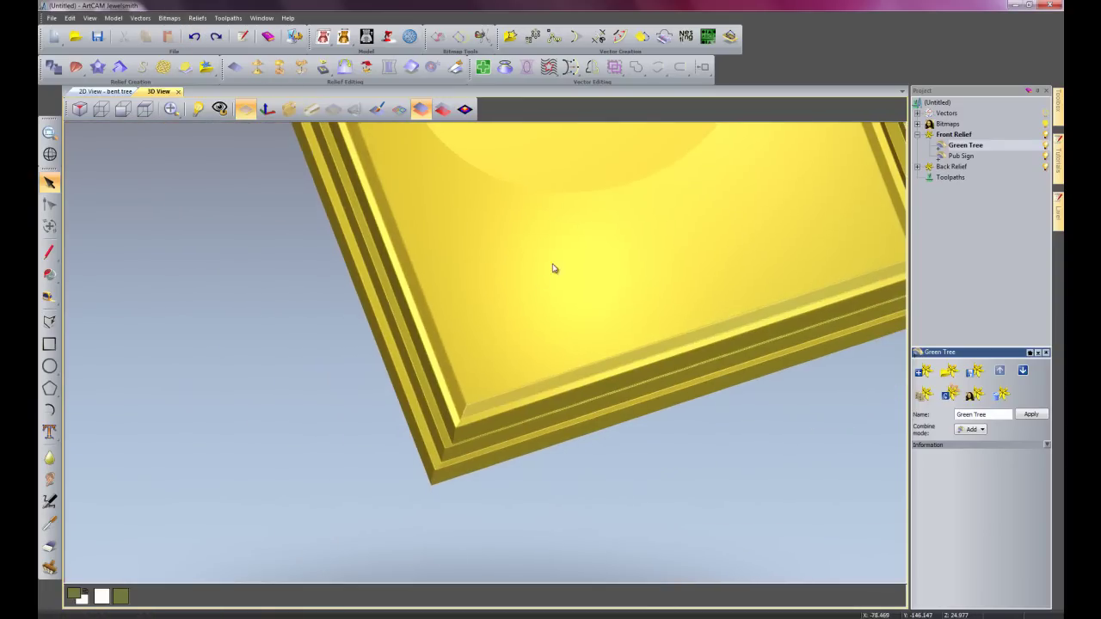
{"action": "scroll", "coordinate": [553, 269], "scroll_direction": "down", "scroll_amount": 3}
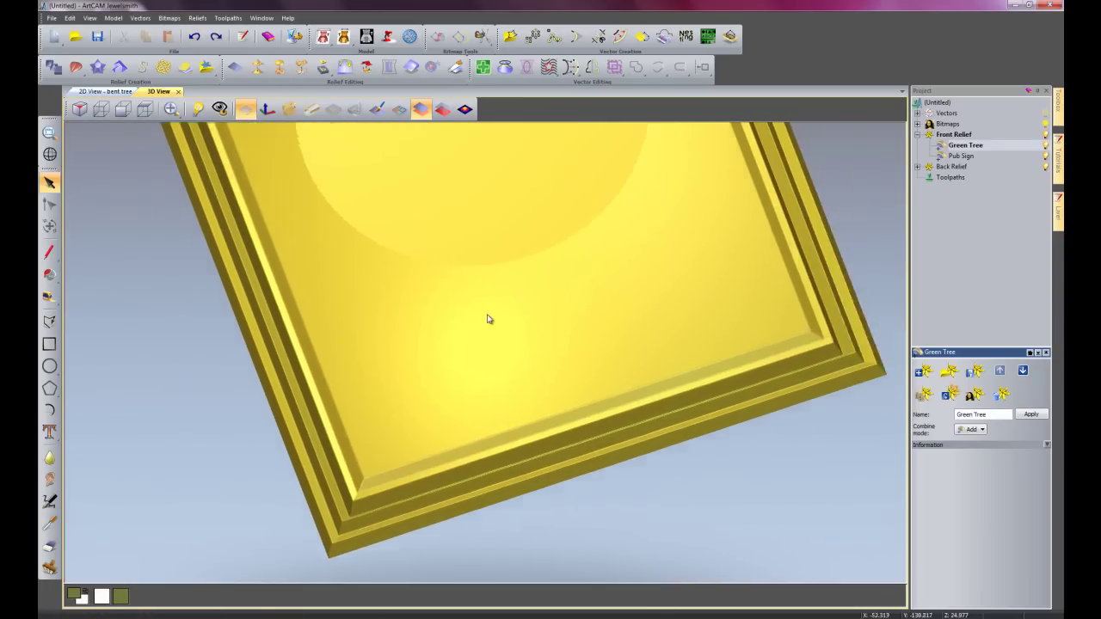
{"action": "left_click", "coordinate": [401, 110]}
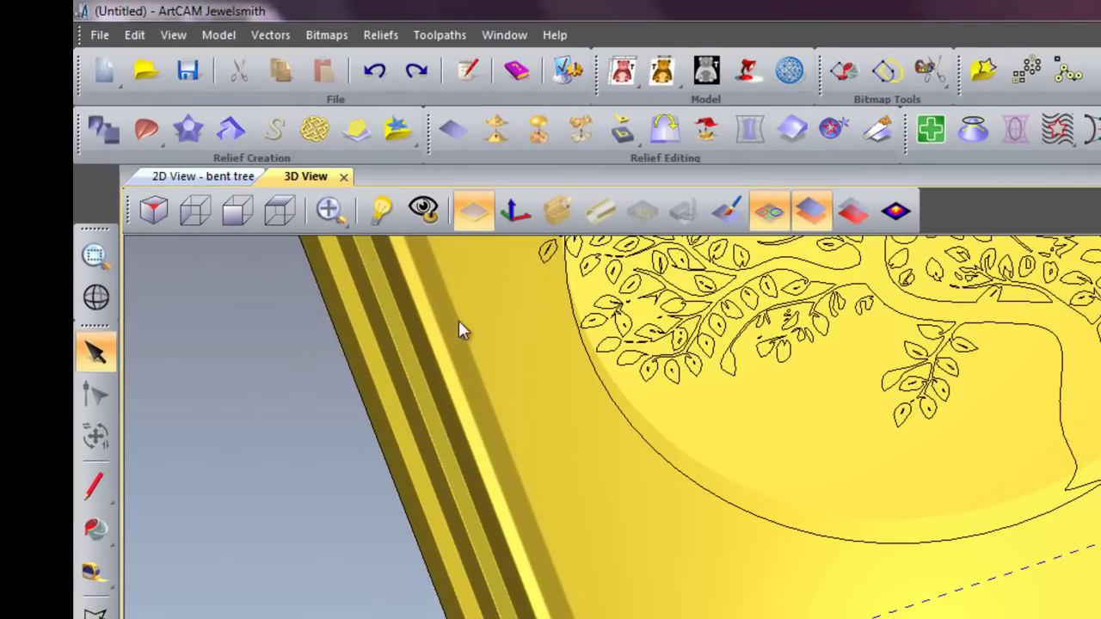
- Create a 45° linear contour blend of the lettering in Subtract mode
{"action": "left_click", "coordinate": [229, 131]}
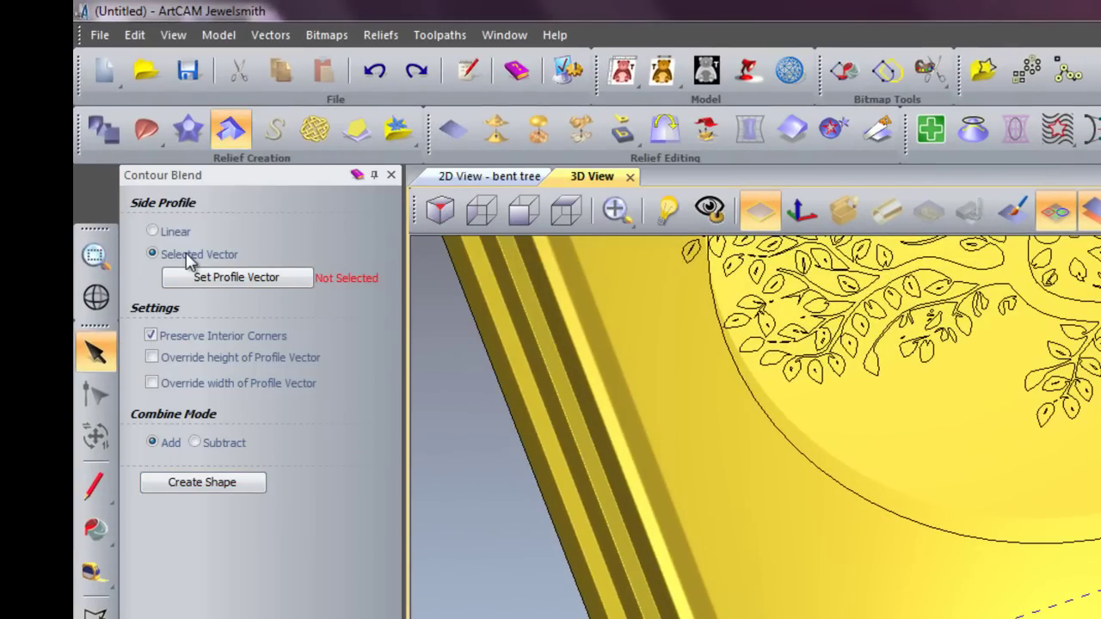
{"action": "left_click", "coordinate": [152, 232]}
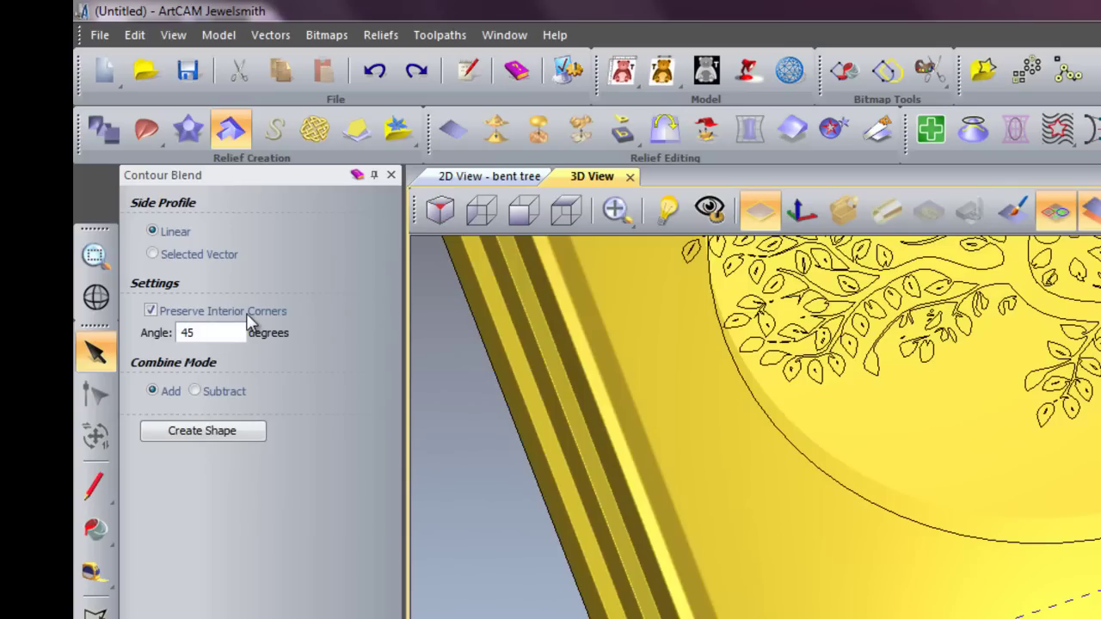
{"action": "left_click", "coordinate": [195, 391]}
{"action": "left_click", "coordinate": [204, 431]}
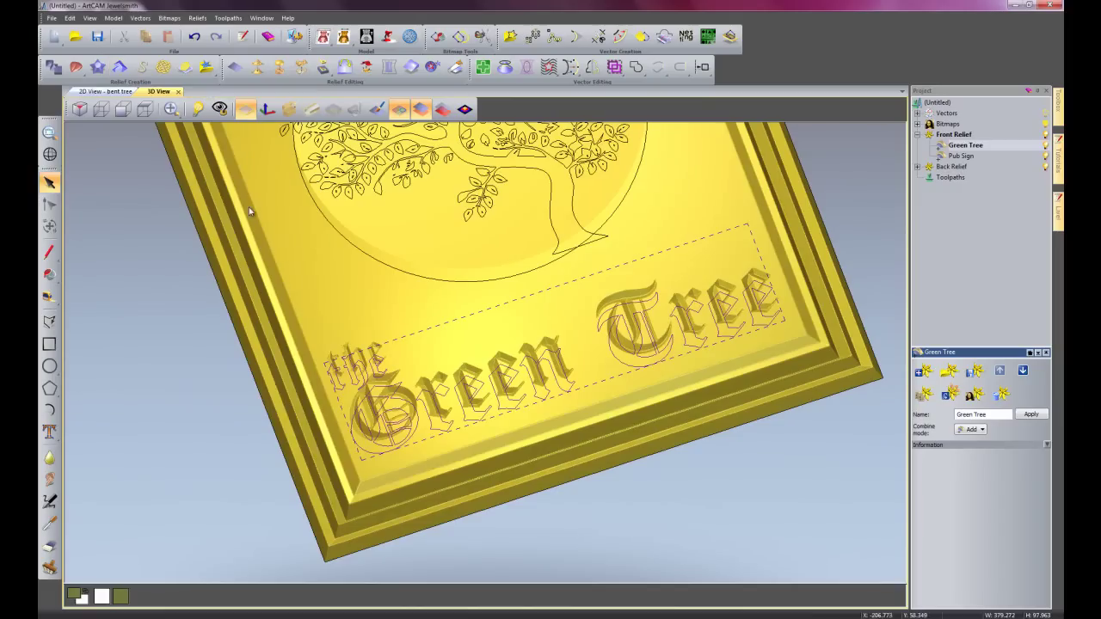
- Hide the 3D vector outlines and orbit/zoom to inspect the engraved 'the Green Tree' lettering
{"action": "left_click", "coordinate": [399, 108]}
{"action": "scroll", "coordinate": [405, 442], "scroll_direction": "up", "scroll_amount": 5}
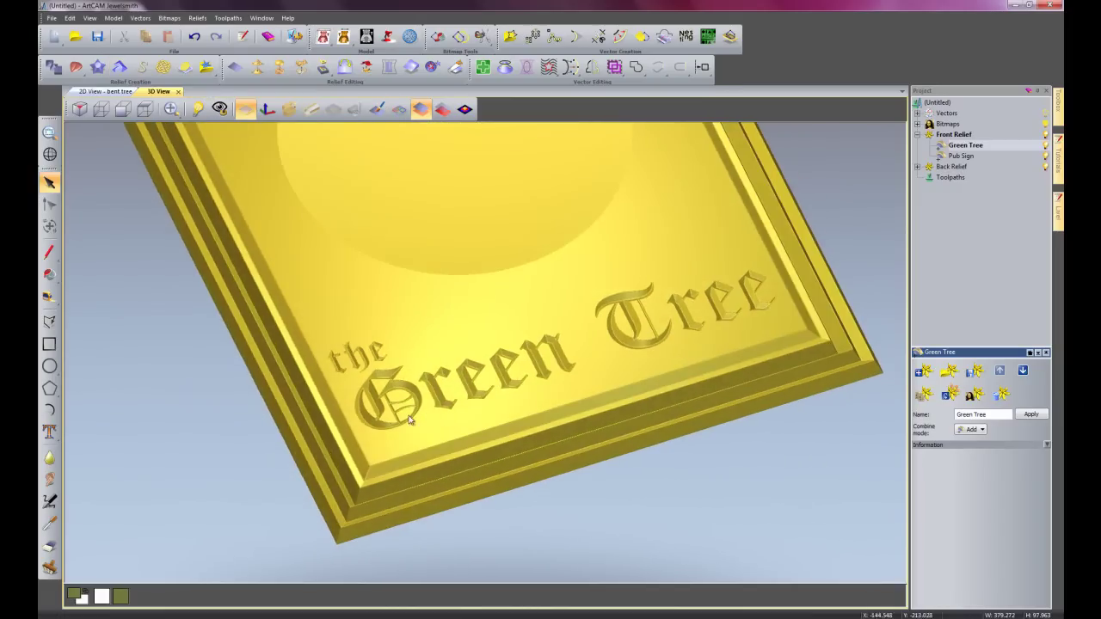
{"action": "left_click_drag", "start_coordinate": [218, 517], "coordinate": [344, 331]}
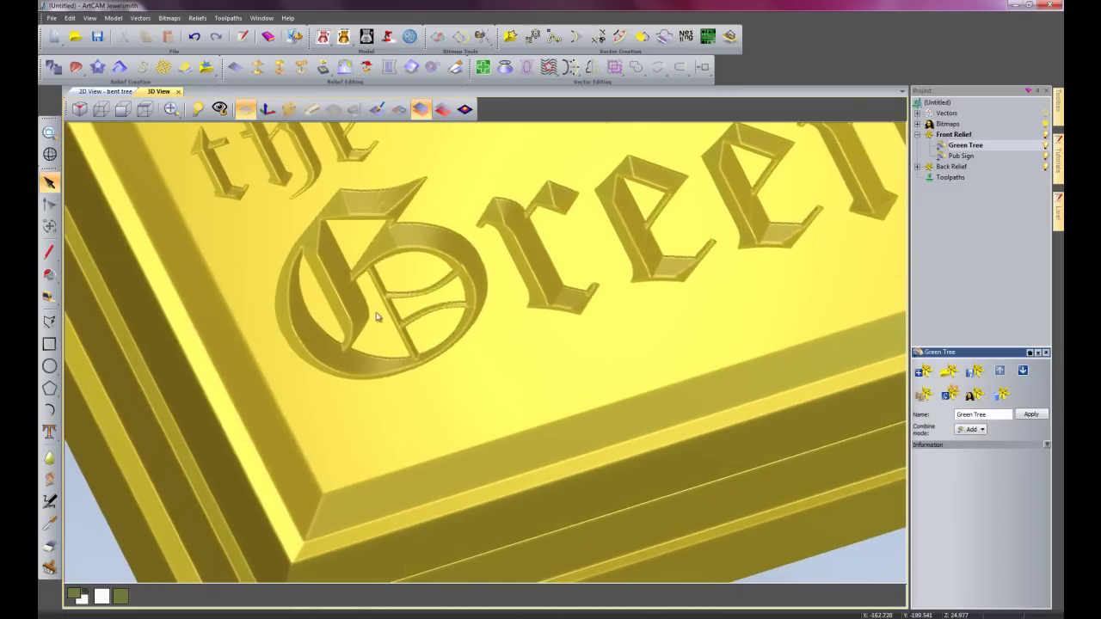
{"action": "scroll", "coordinate": [327, 339], "scroll_direction": "up", "scroll_amount": 5}
{"action": "left_click_drag", "start_coordinate": [405, 359], "coordinate": [505, 363]}
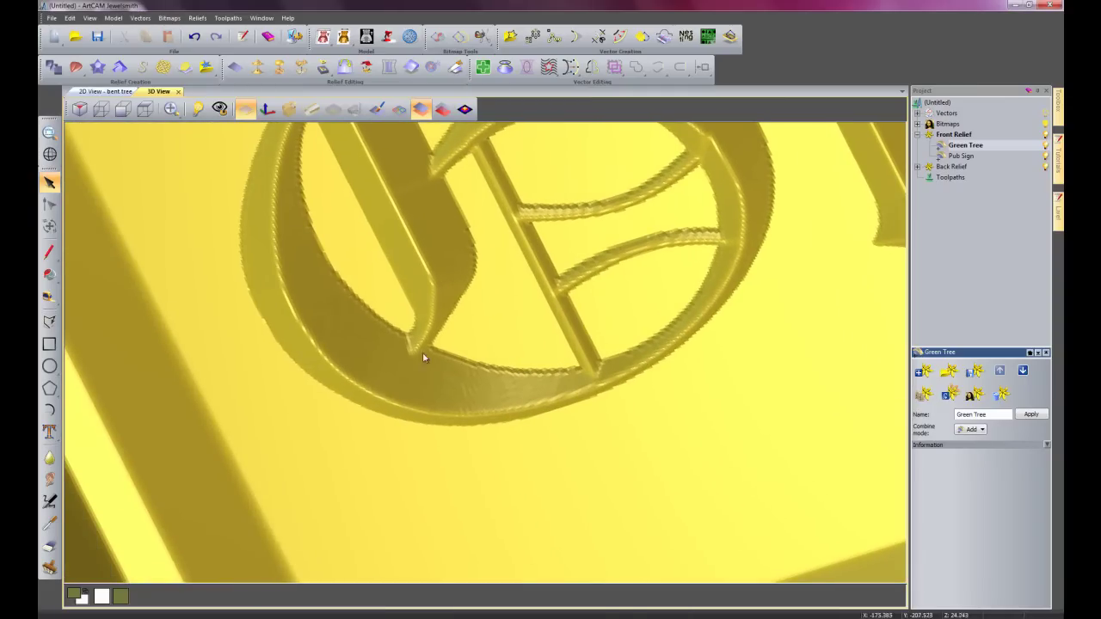
{"action": "scroll", "coordinate": [441, 356], "scroll_direction": "down", "scroll_amount": 8}
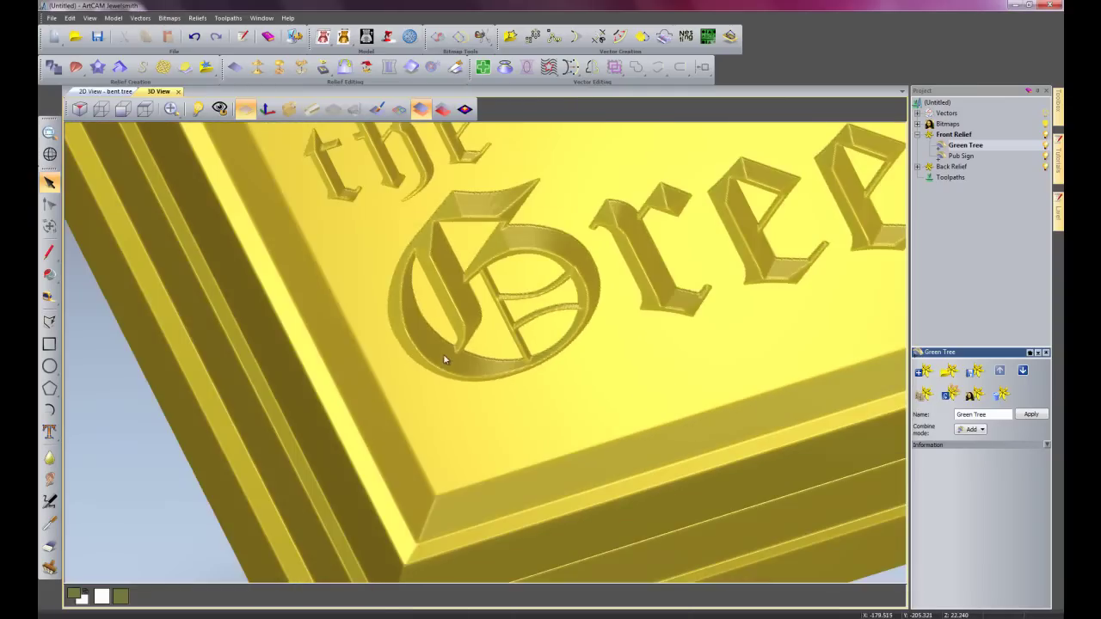
{"action": "scroll", "coordinate": [546, 353], "scroll_direction": "down", "scroll_amount": 2}
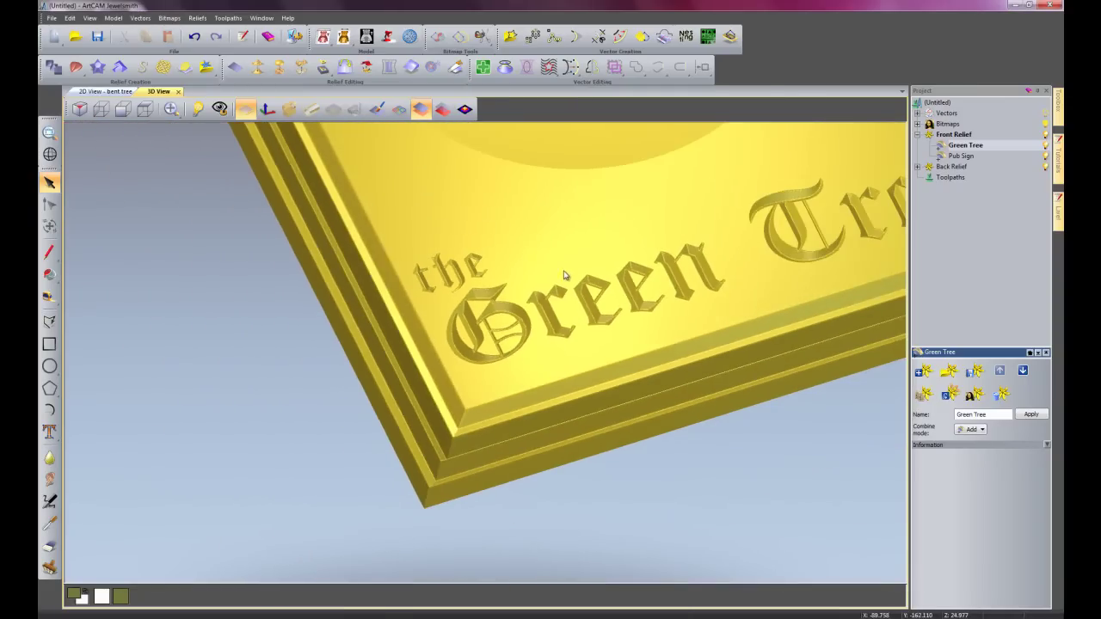
{"action": "scroll", "coordinate": [823, 312], "scroll_direction": "down", "scroll_amount": 2}
{"action": "scroll", "coordinate": [823, 312], "scroll_direction": "down", "scroll_amount": 3}
{"action": "left_click_drag", "start_coordinate": [628, 278], "coordinate": [615, 365]}
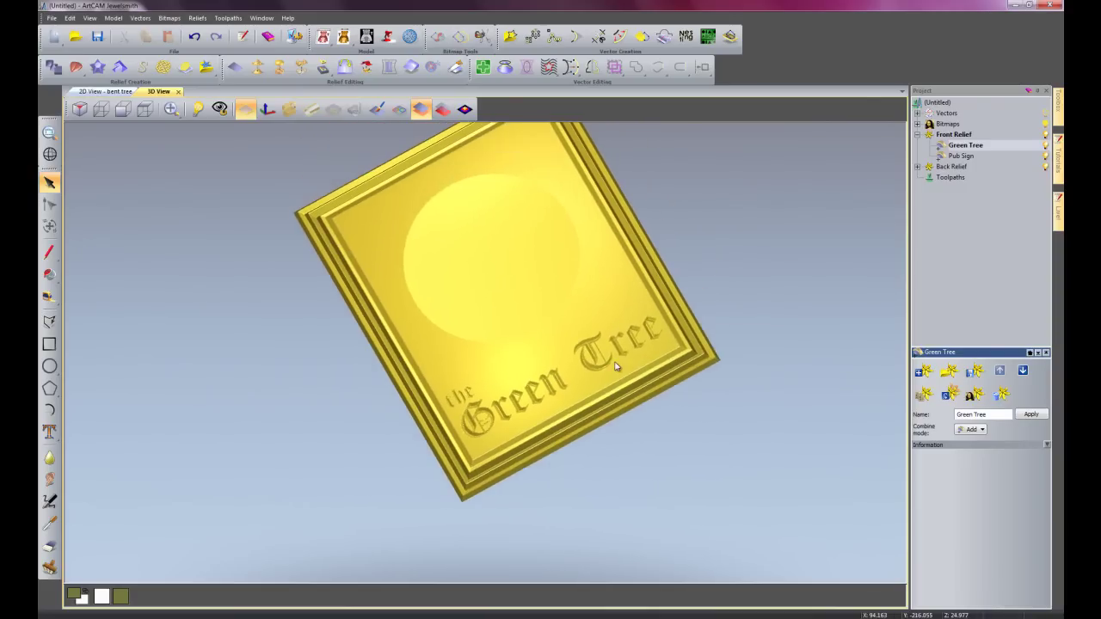
{"action": "scroll", "coordinate": [516, 371], "scroll_direction": "up", "scroll_amount": 2}
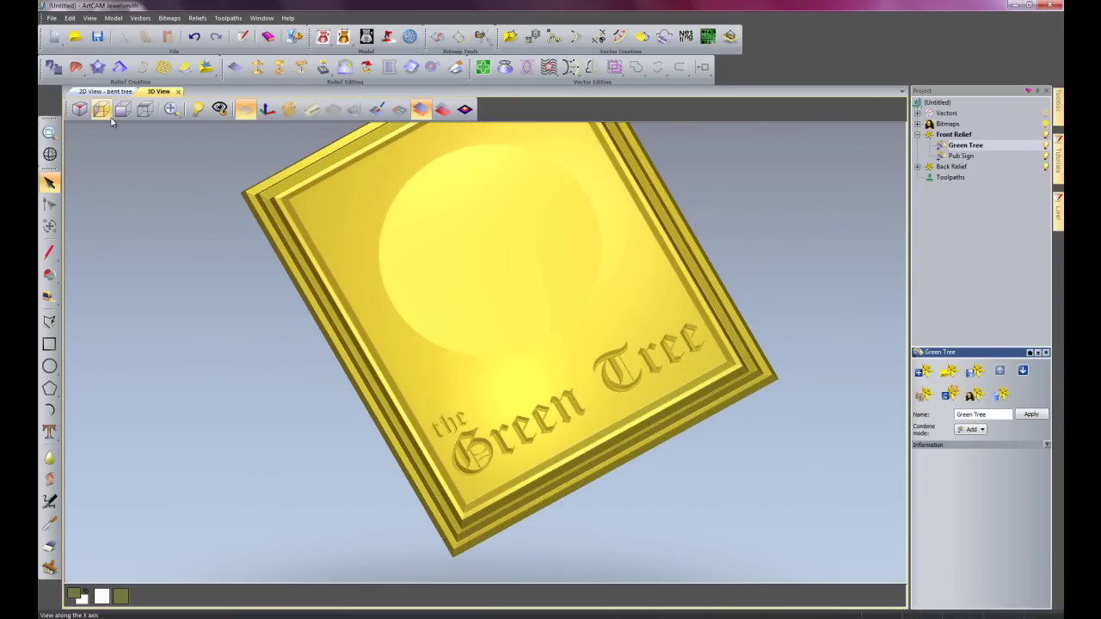
- Return to the 2D artwork view and select the rectangular page border vector
{"action": "left_click", "coordinate": [105, 91]}
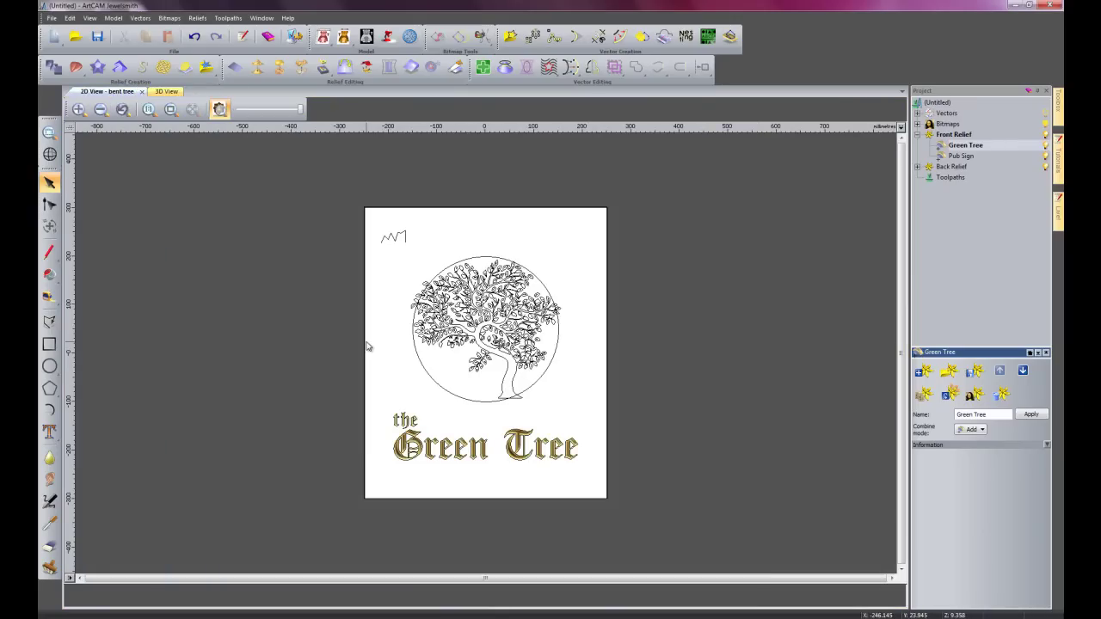
{"action": "key", "text": "F3"}
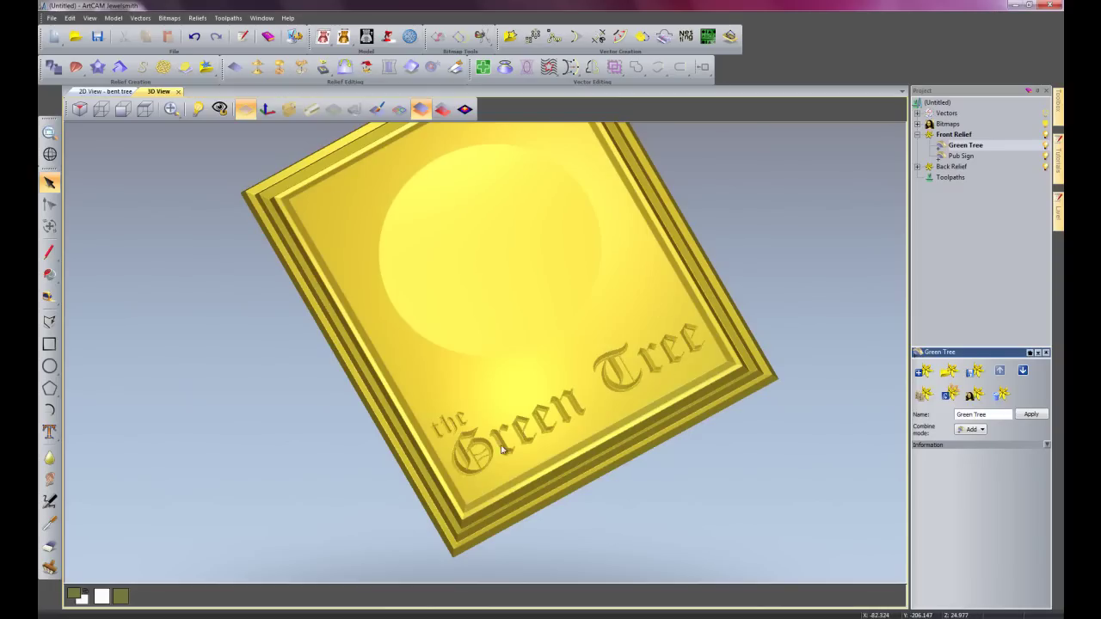
{"action": "left_click", "coordinate": [105, 91]}
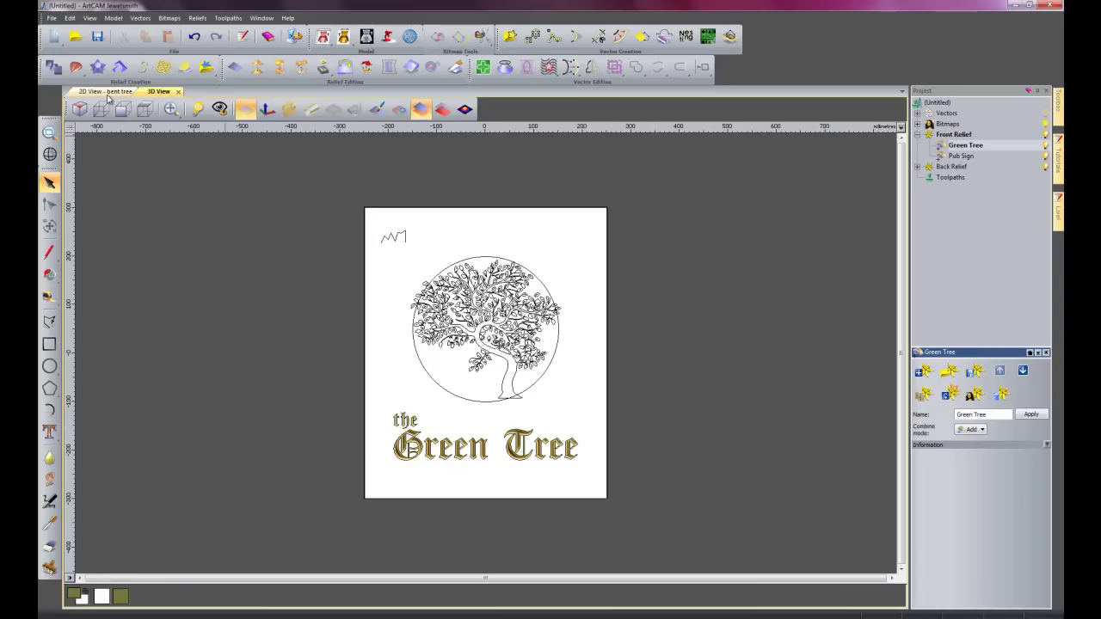
{"action": "left_click", "coordinate": [363, 365]}
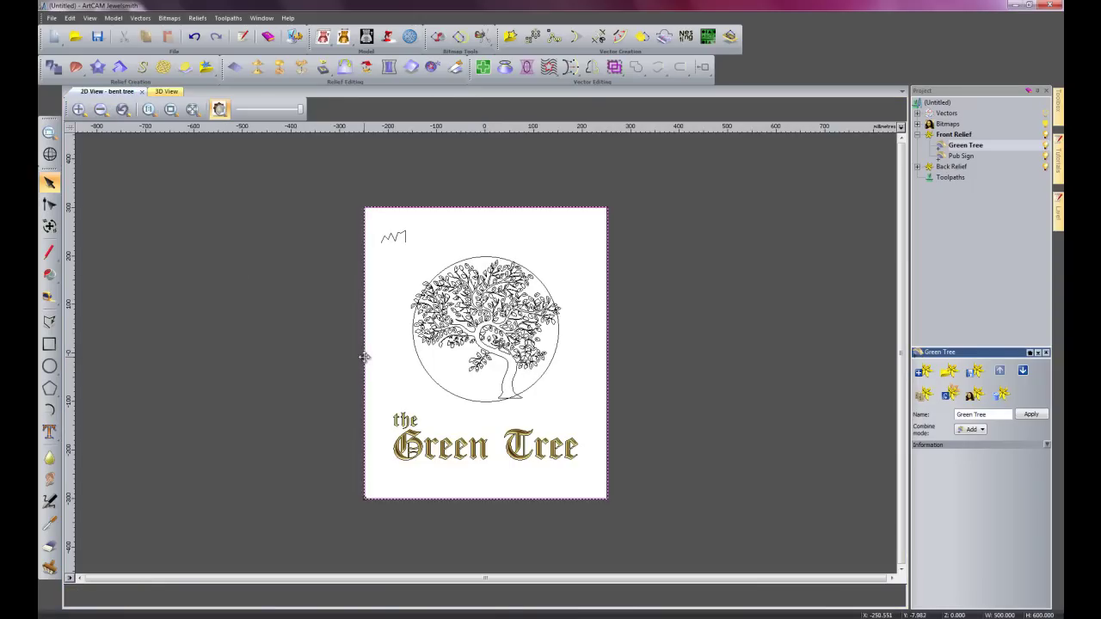
- Offset the page border 50 mm inwards with sharp corners, keeping the original border
{"action": "left_click", "coordinate": [620, 39]}
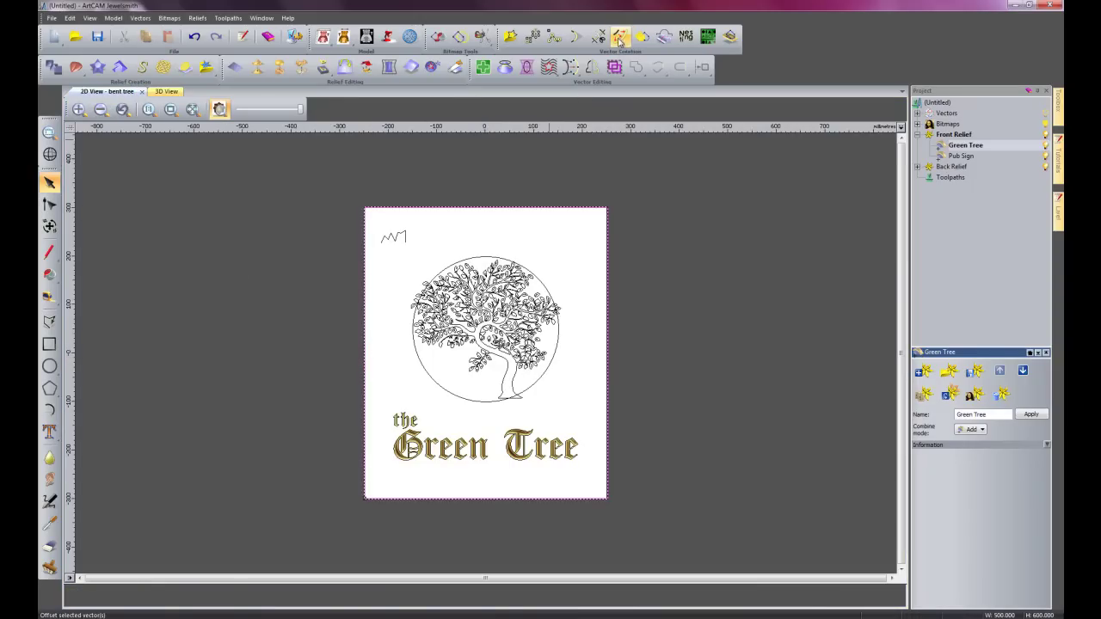
{"action": "type", "text": "50"}
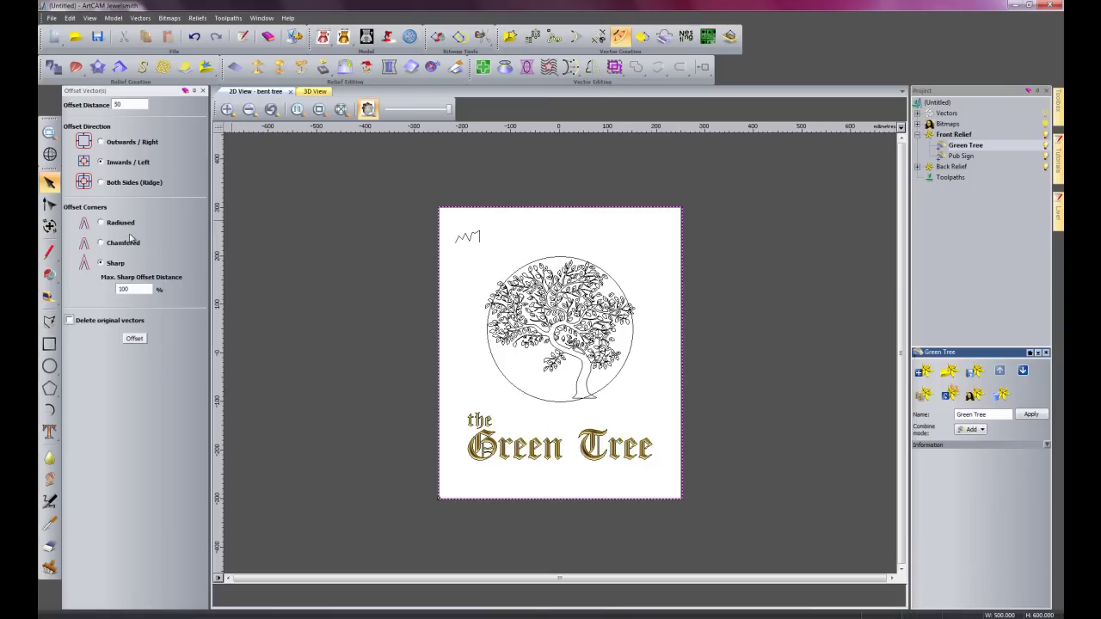
{"action": "left_click", "coordinate": [134, 339]}
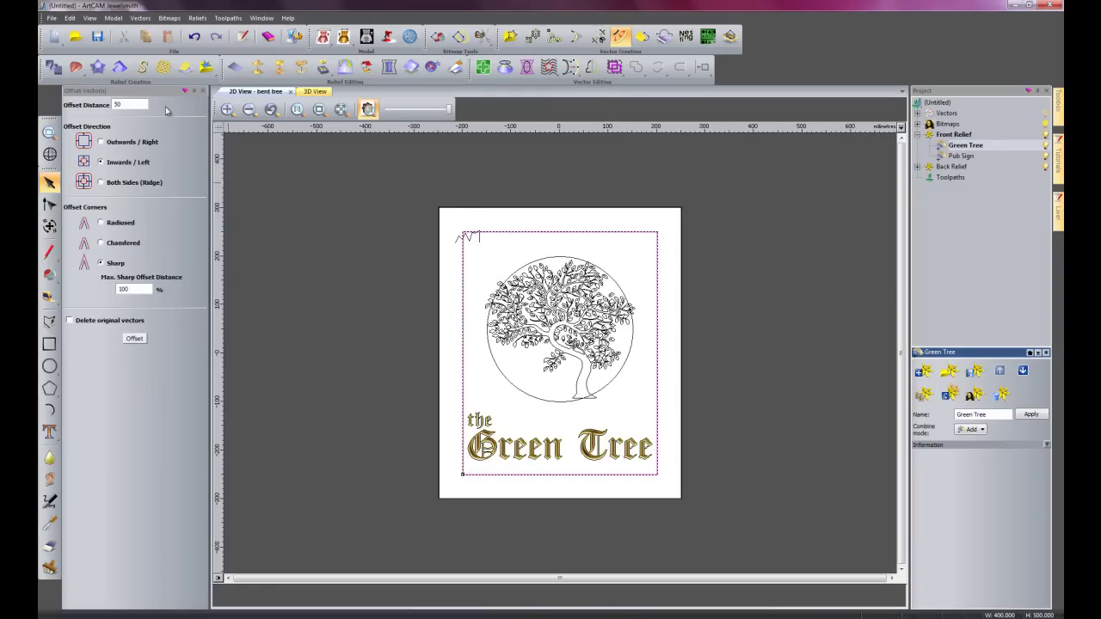
{"action": "left_click", "coordinate": [203, 90]}
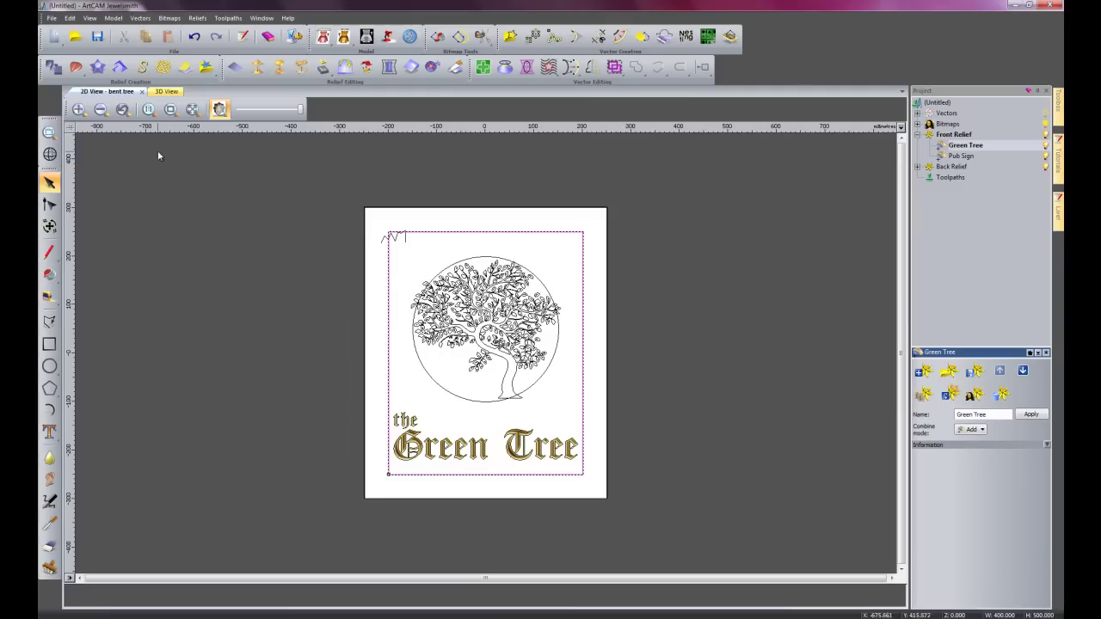
- In the 3D view with vectors shown, select the tree's circle and bring up Toolpaths
{"action": "left_click", "coordinate": [167, 92]}
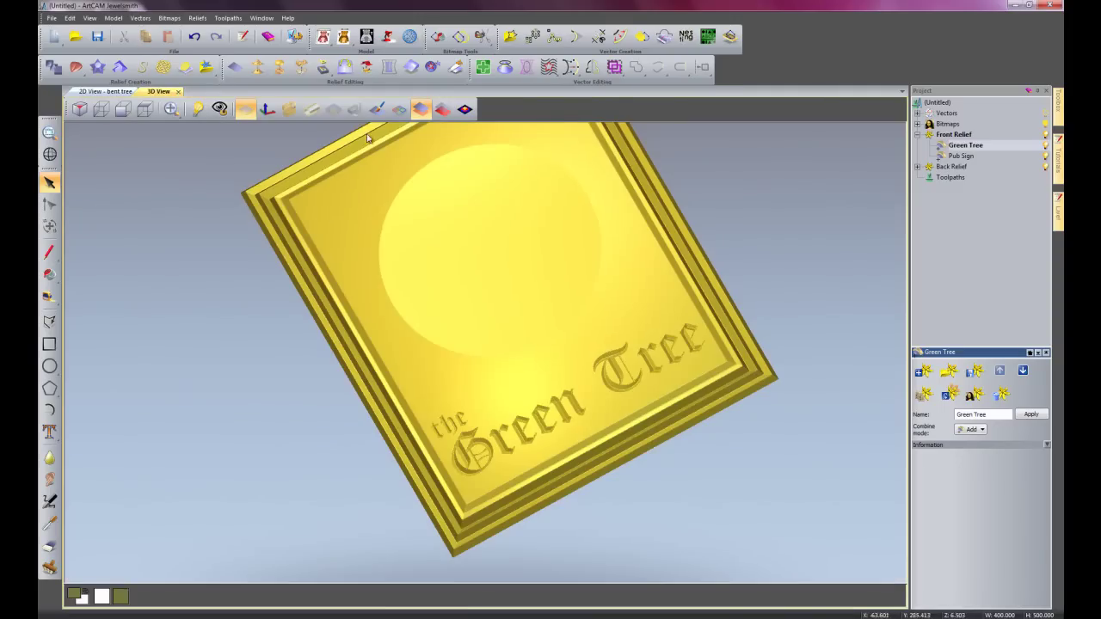
{"action": "left_click", "coordinate": [398, 108]}
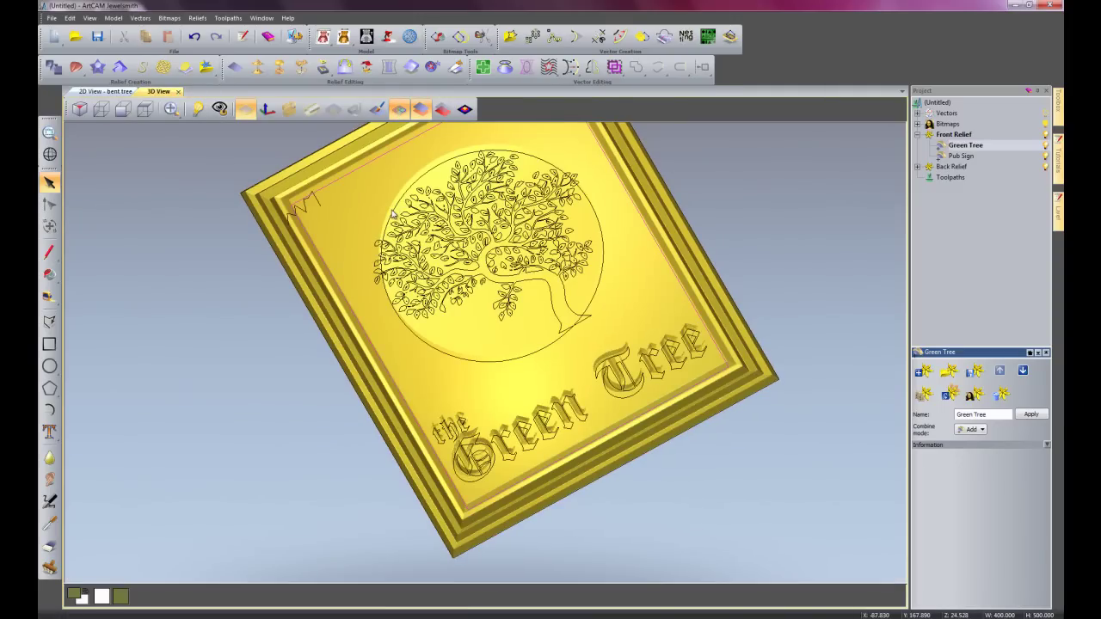
{"action": "left_click", "coordinate": [392, 214]}
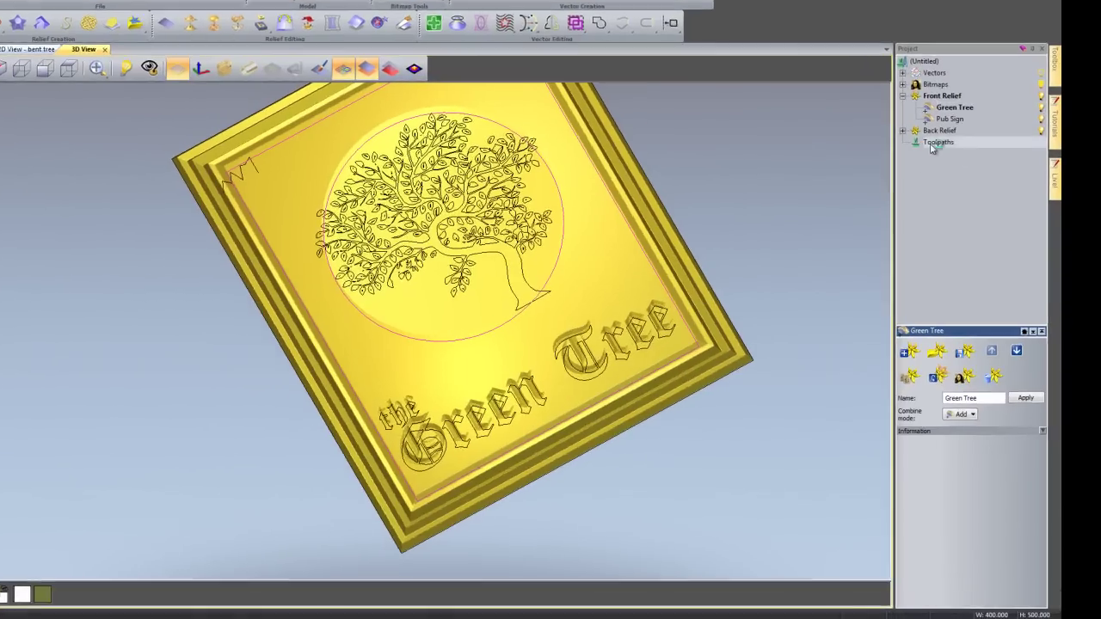
{"action": "left_click", "coordinate": [946, 178]}
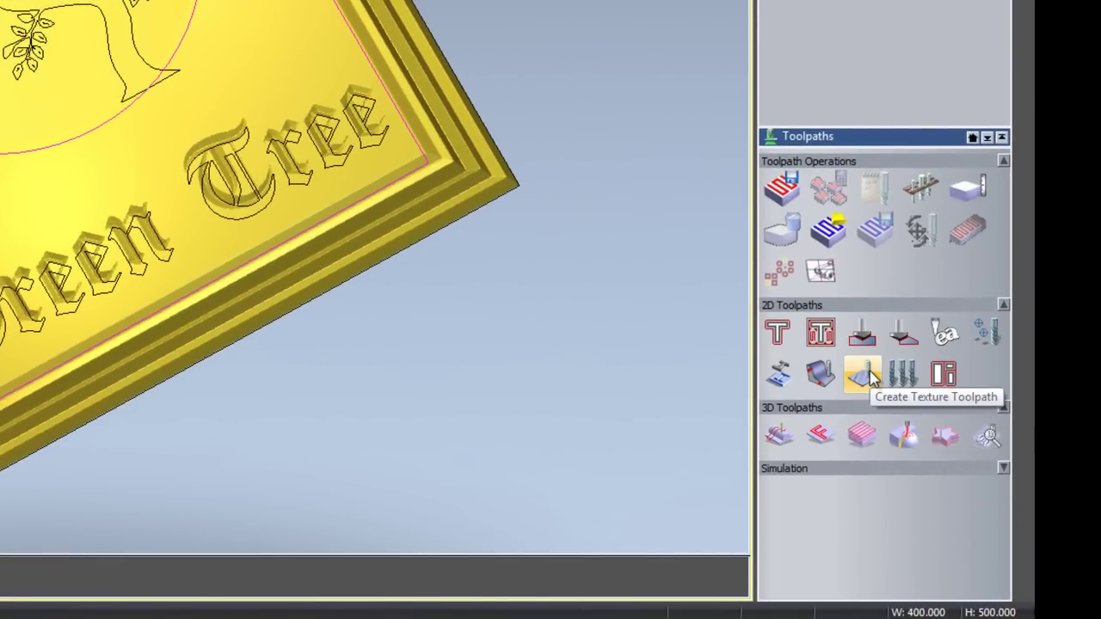
- Create a texture toolpath on the selected vectors using a Ball Nose 12 mm tool
{"action": "left_click", "coordinate": [867, 375]}
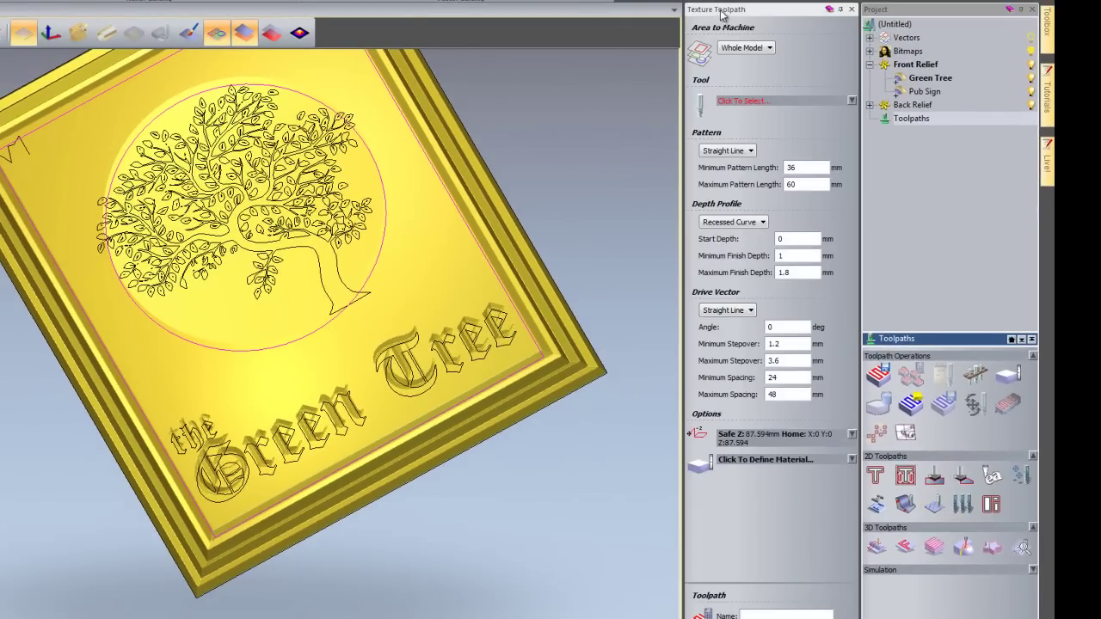
{"action": "left_click", "coordinate": [829, 8]}
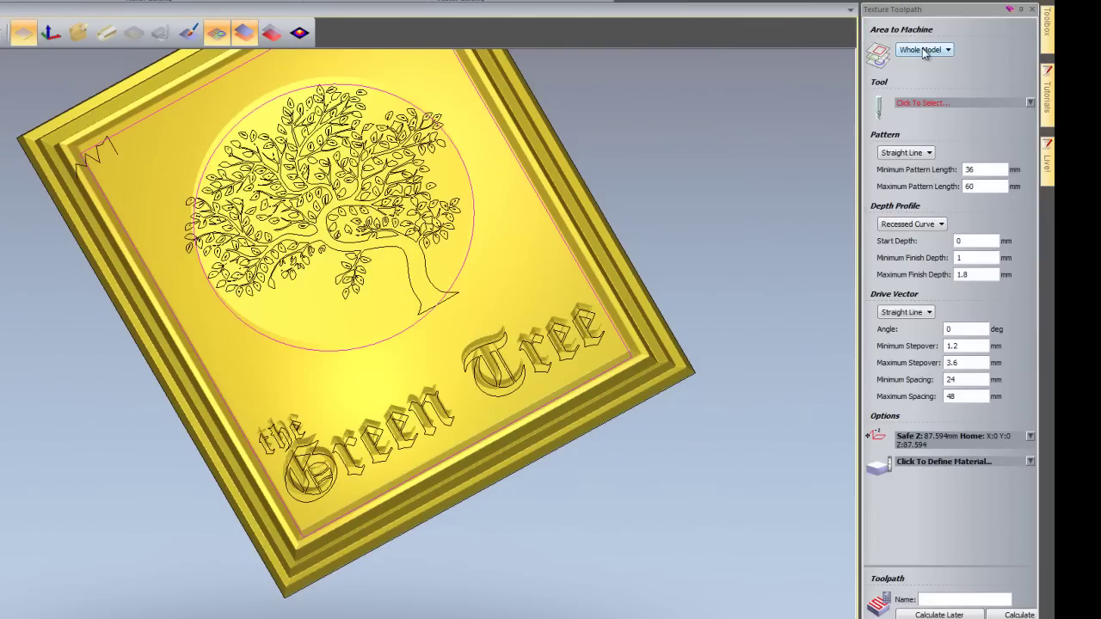
{"action": "left_click", "coordinate": [925, 51]}
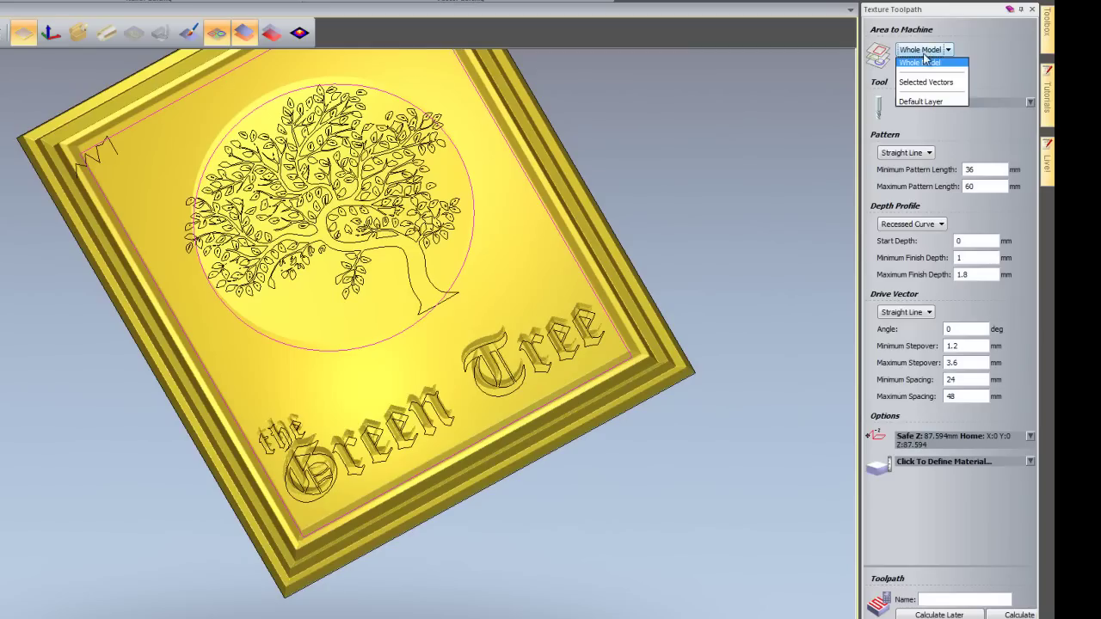
{"action": "left_click", "coordinate": [926, 83]}
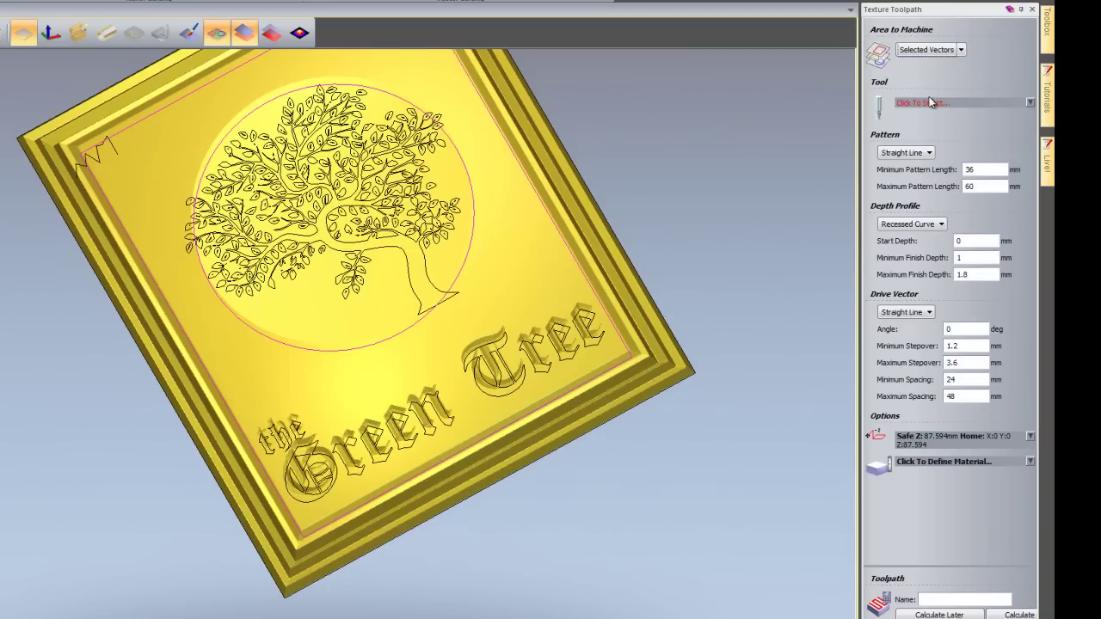
{"action": "left_click", "coordinate": [924, 105]}
{"action": "left_click_drag", "start_coordinate": [378, 217], "coordinate": [379, 296]}
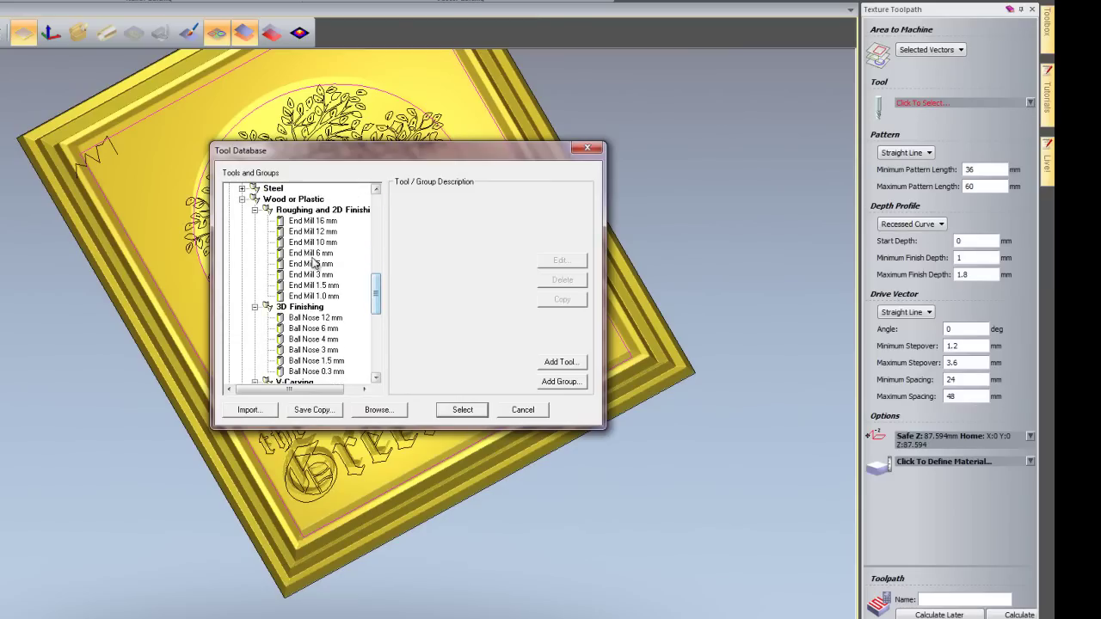
{"action": "double_click", "coordinate": [313, 320]}
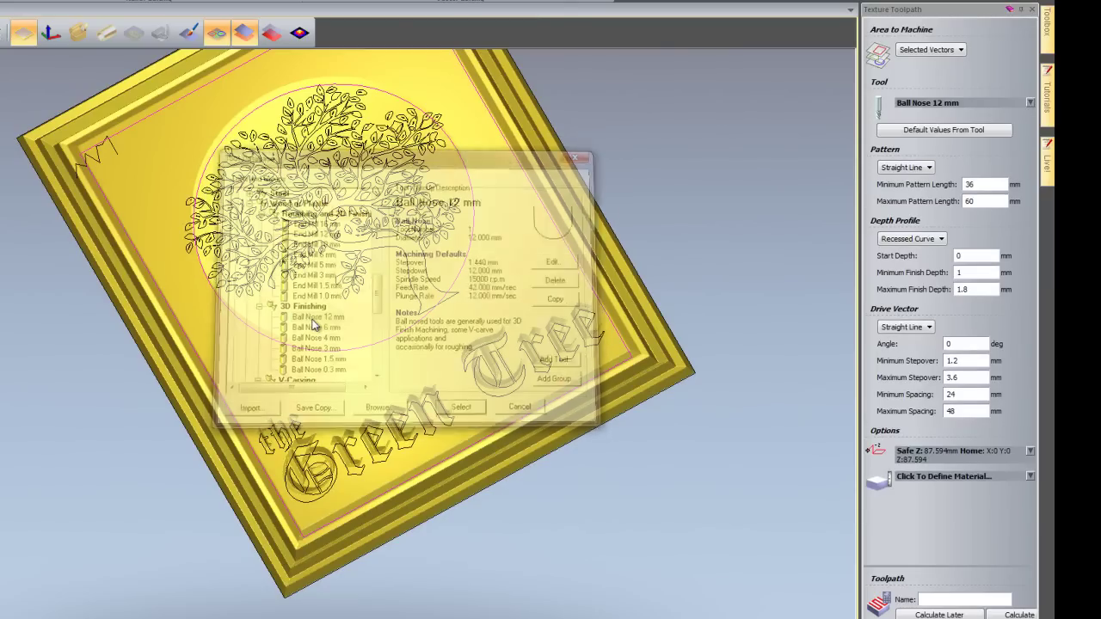
{"action": "left_click", "coordinate": [958, 138]}
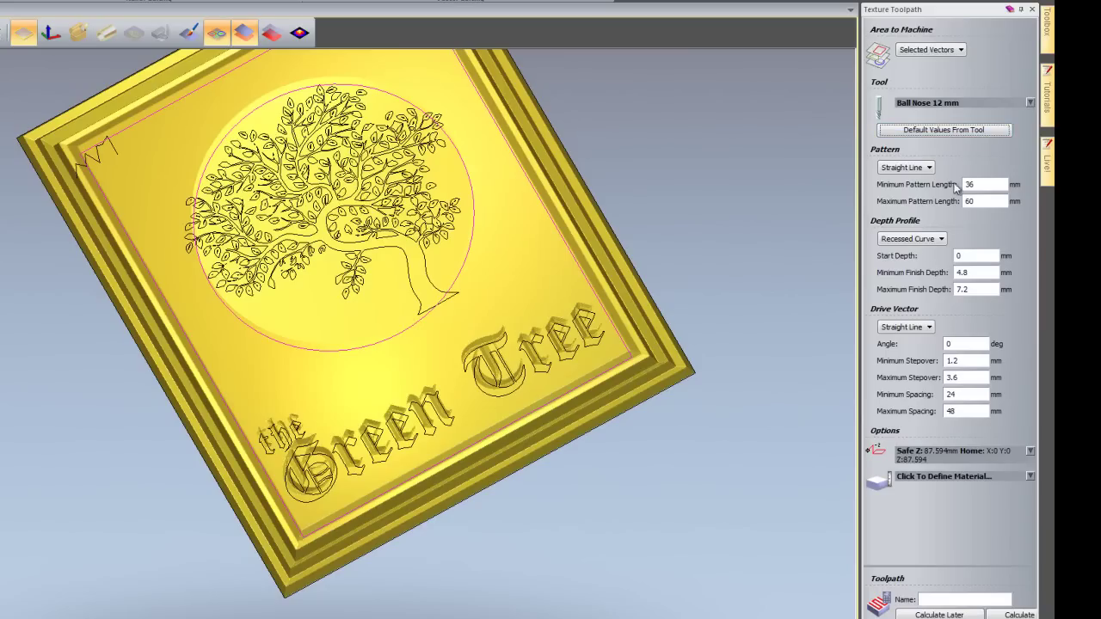
- Set finish depths 1.0 to 1.8 mm and accept the 24.546 mm material thickness
{"action": "left_click", "coordinate": [975, 272]}
{"action": "type", "text": "1.0"}
{"action": "key", "text": "Tab"}
{"action": "left_click", "coordinate": [961, 477]}
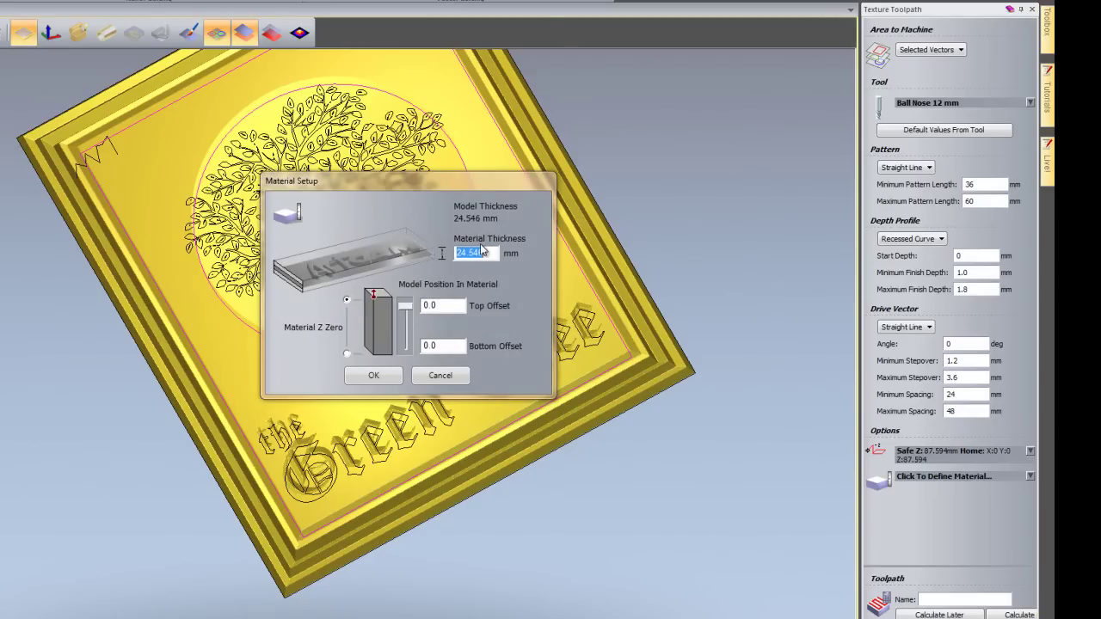
{"action": "left_click", "coordinate": [373, 375]}
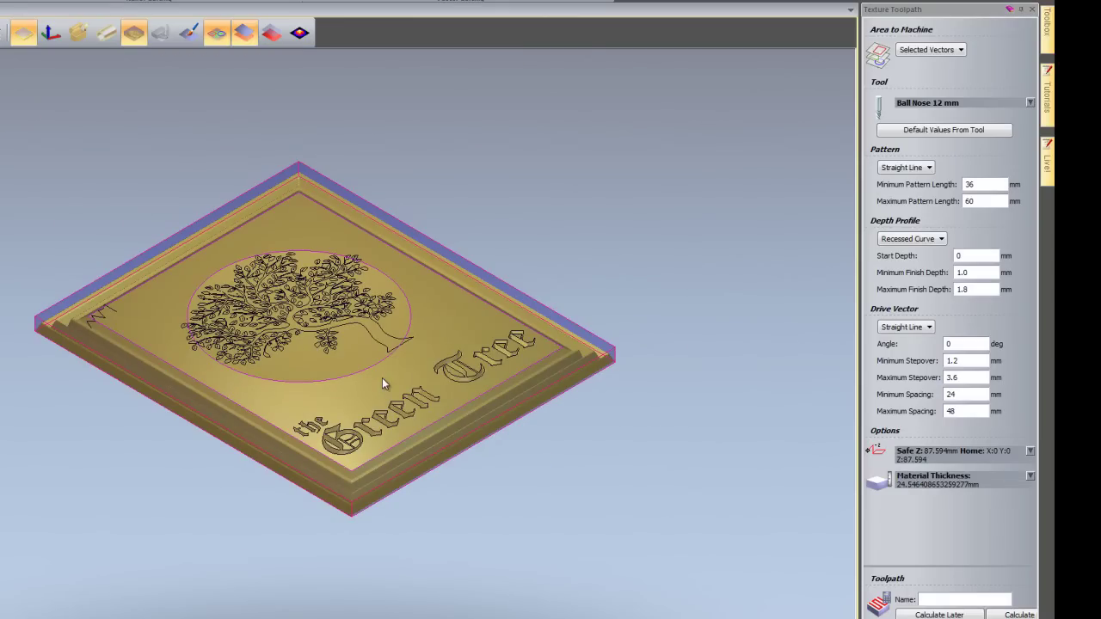
- Name the texture toolpath 'texture' and calculate it over the plaque
{"action": "left_click_drag", "start_coordinate": [467, 400], "coordinate": [428, 457]}
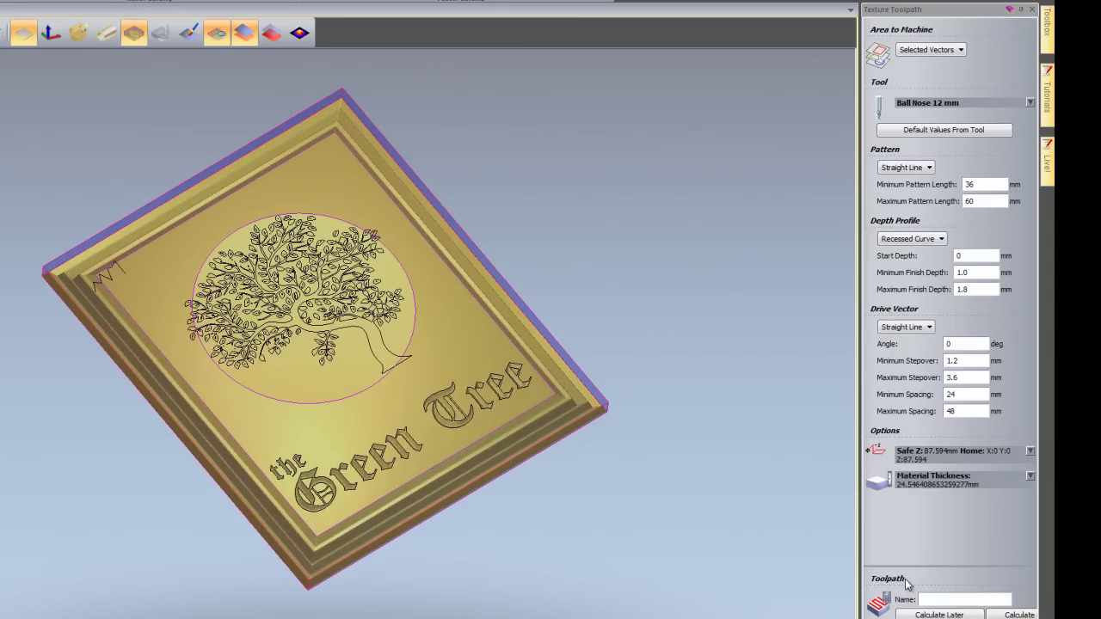
{"action": "left_click", "coordinate": [983, 599]}
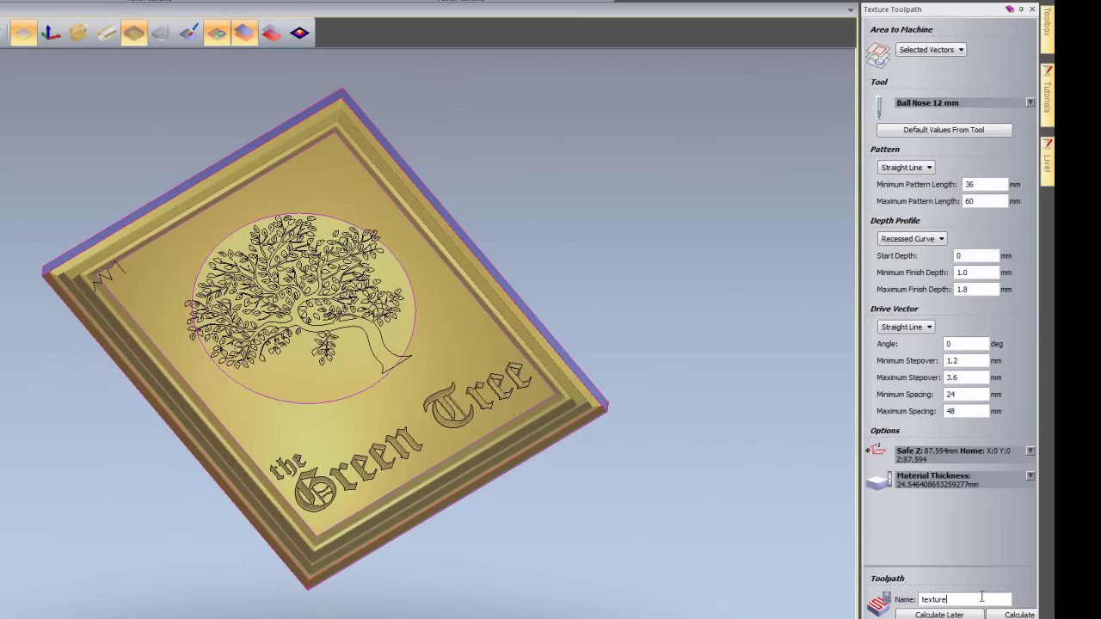
{"action": "left_click", "coordinate": [1013, 615]}
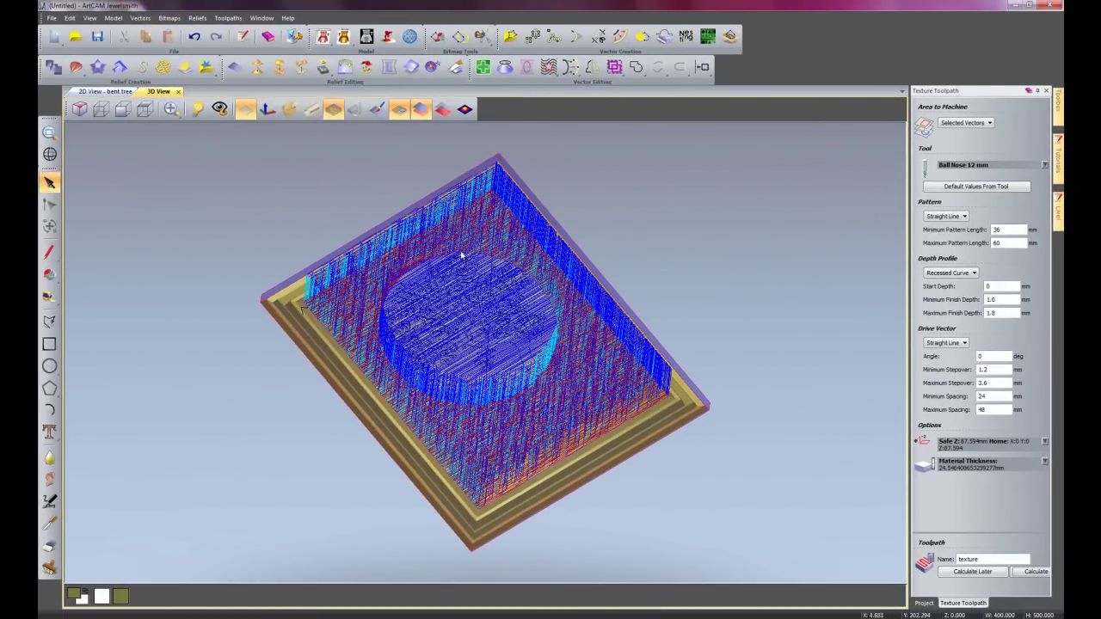
- Simulate all toolpaths and zoom in to inspect the carved texture along the edge
{"action": "left_click", "coordinate": [1047, 92]}
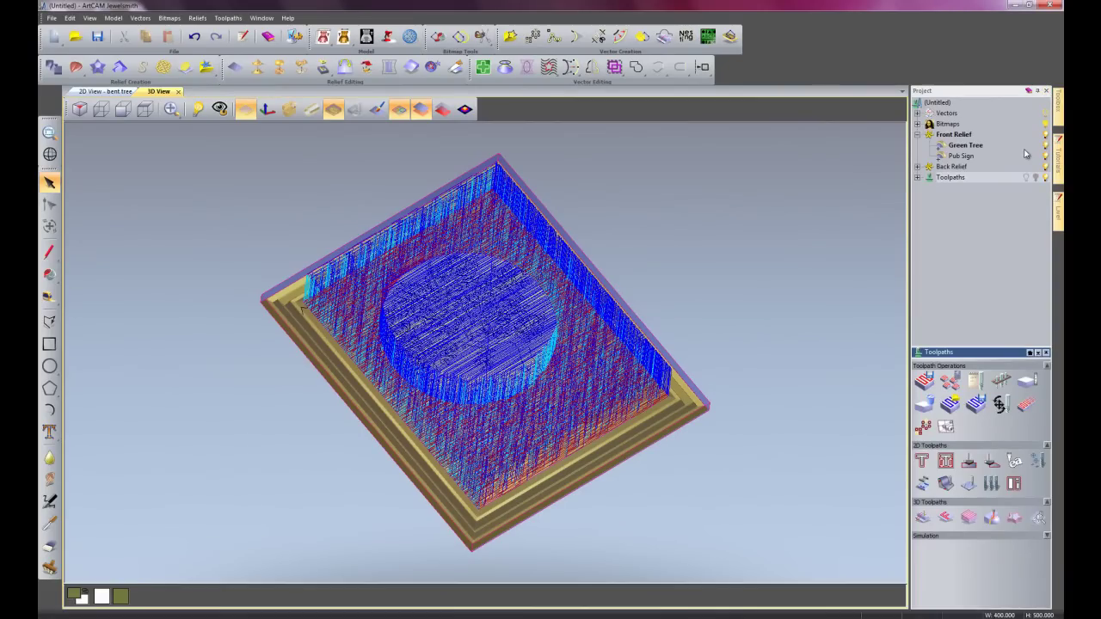
{"action": "right_click", "coordinate": [959, 183]}
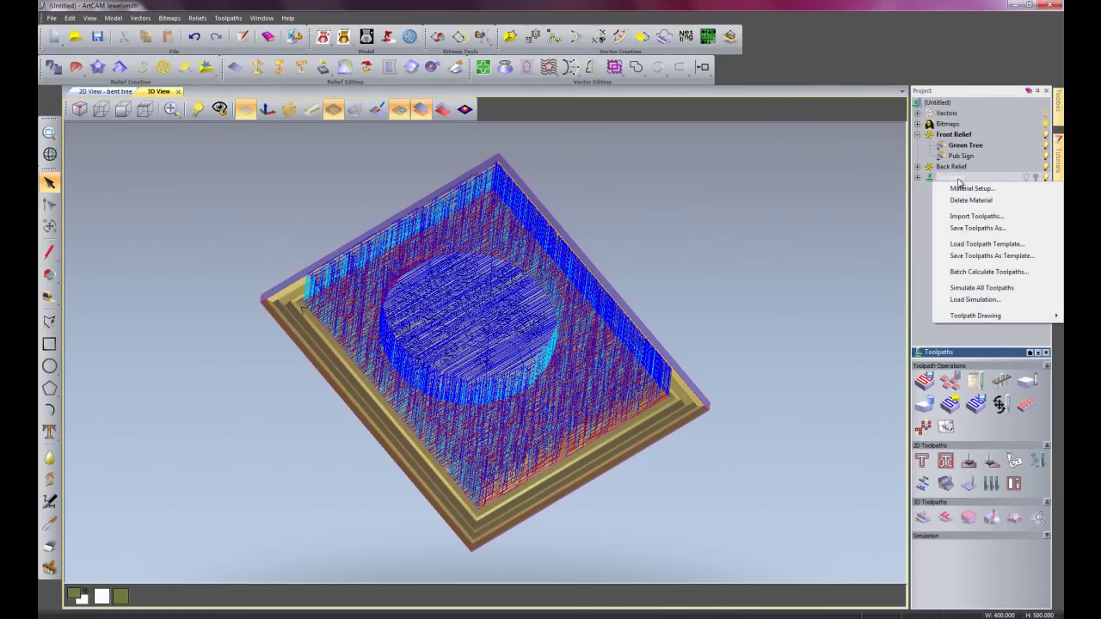
{"action": "left_click", "coordinate": [970, 287]}
{"action": "left_click", "coordinate": [513, 403]}
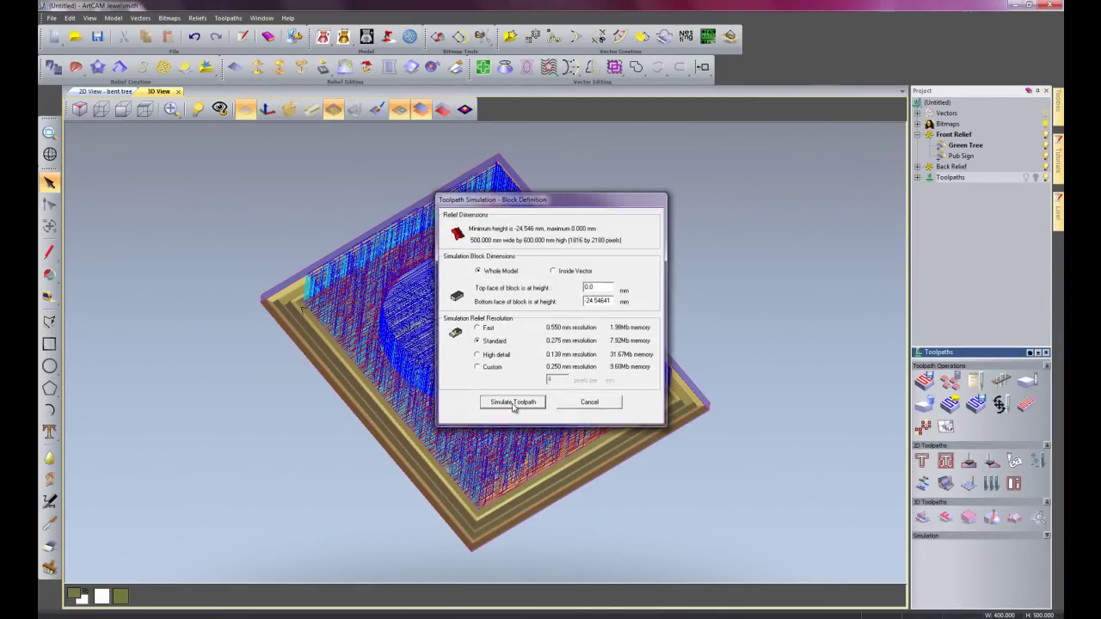
{"action": "mouse_move", "coordinate": [772, 308]}
{"action": "left_mouse_down"}
{"action": "mouse_move", "coordinate": [766, 339]}
{"action": "mouse_move", "coordinate": [756, 307]}
{"action": "mouse_move", "coordinate": [718, 327]}
{"action": "mouse_move", "coordinate": [602, 464]}
{"action": "left_mouse_up"}
{"action": "scroll", "coordinate": [603, 465], "scroll_direction": "up", "scroll_amount": 5}
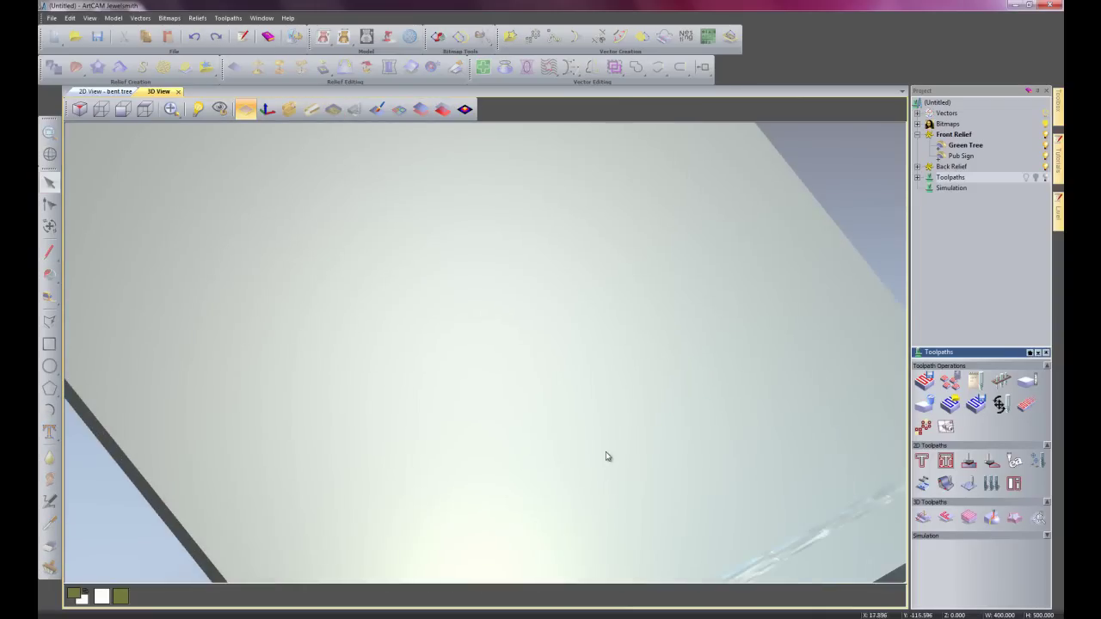
{"action": "left_click_drag", "start_coordinate": [580, 425], "coordinate": [498, 263]}
{"action": "scroll", "coordinate": [602, 400], "scroll_direction": "up", "scroll_amount": 2}
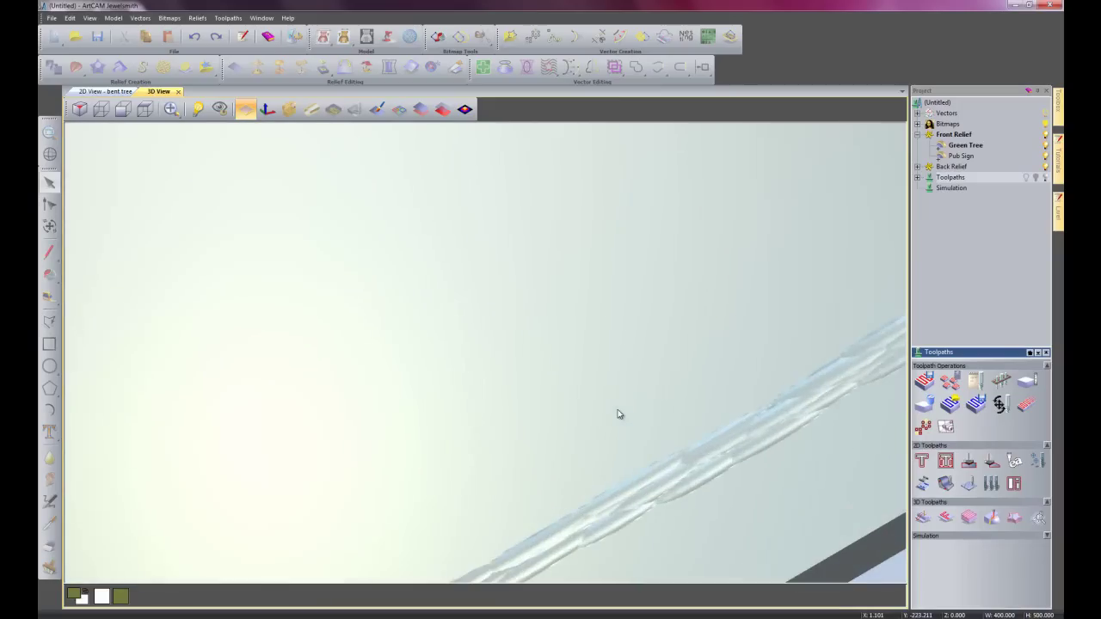
{"action": "scroll", "coordinate": [543, 307], "scroll_direction": "up", "scroll_amount": 2}
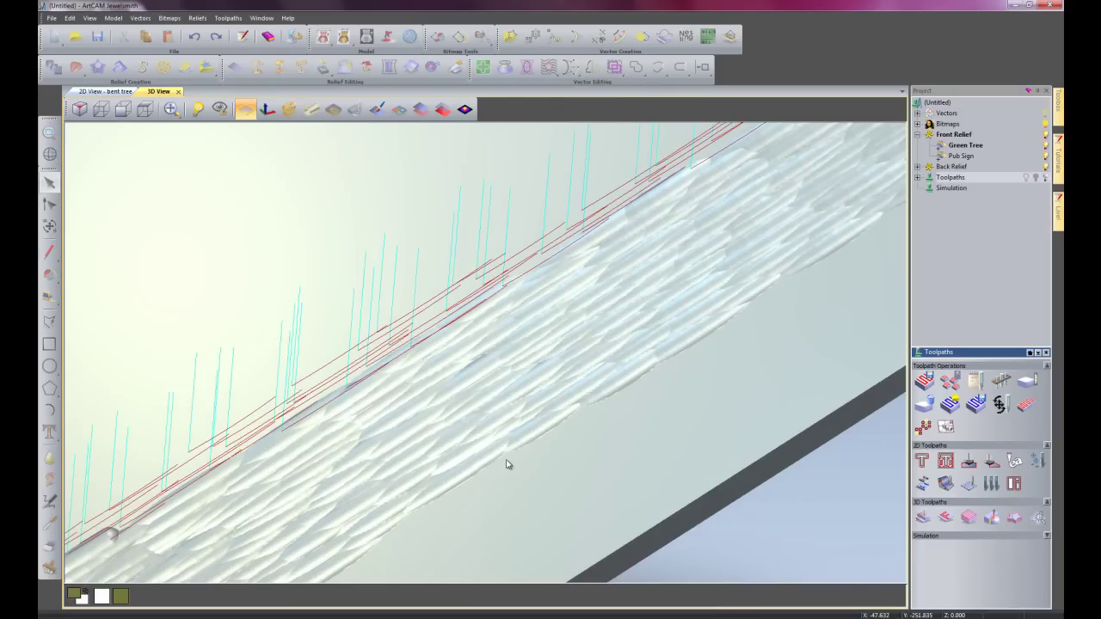
{"action": "scroll", "coordinate": [561, 421], "scroll_direction": "down", "scroll_amount": 6}
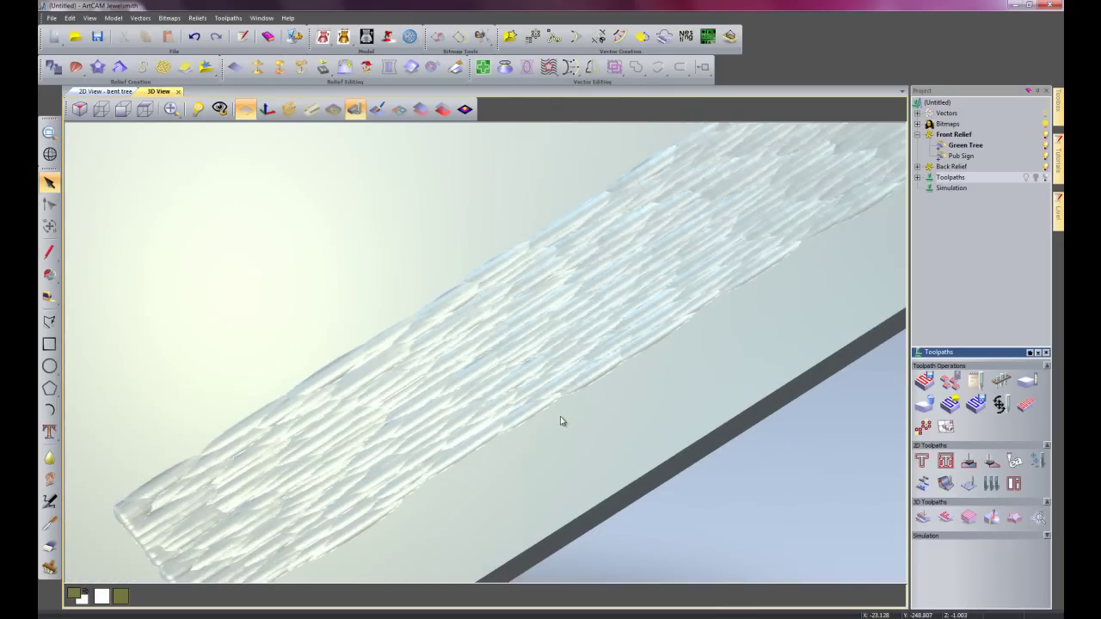
- Delete the simulation and show the vectors over the relief again
{"action": "right_click", "coordinate": [951, 188]}
{"action": "left_click", "coordinate": [972, 258]}
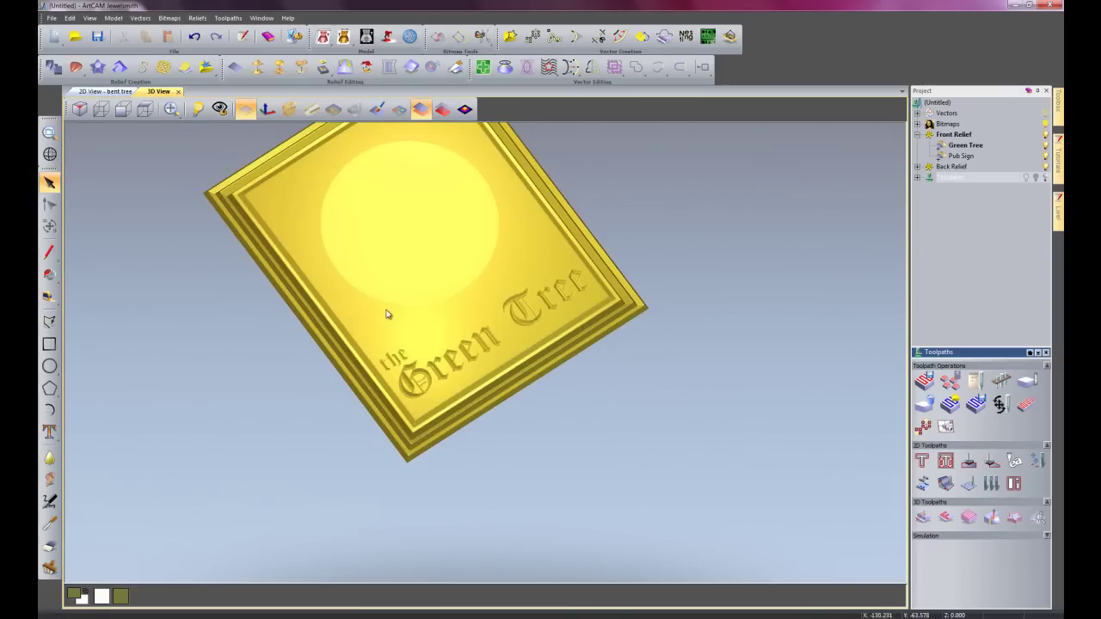
{"action": "left_click", "coordinate": [398, 108]}
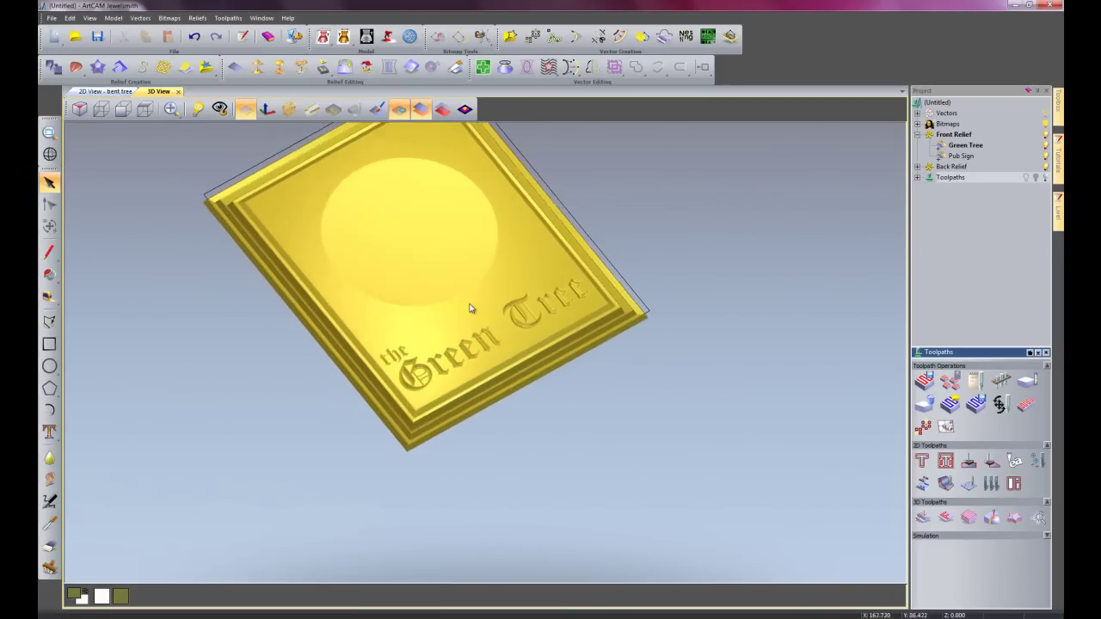
{"action": "scroll", "coordinate": [457, 356], "scroll_direction": "up", "scroll_amount": 5}
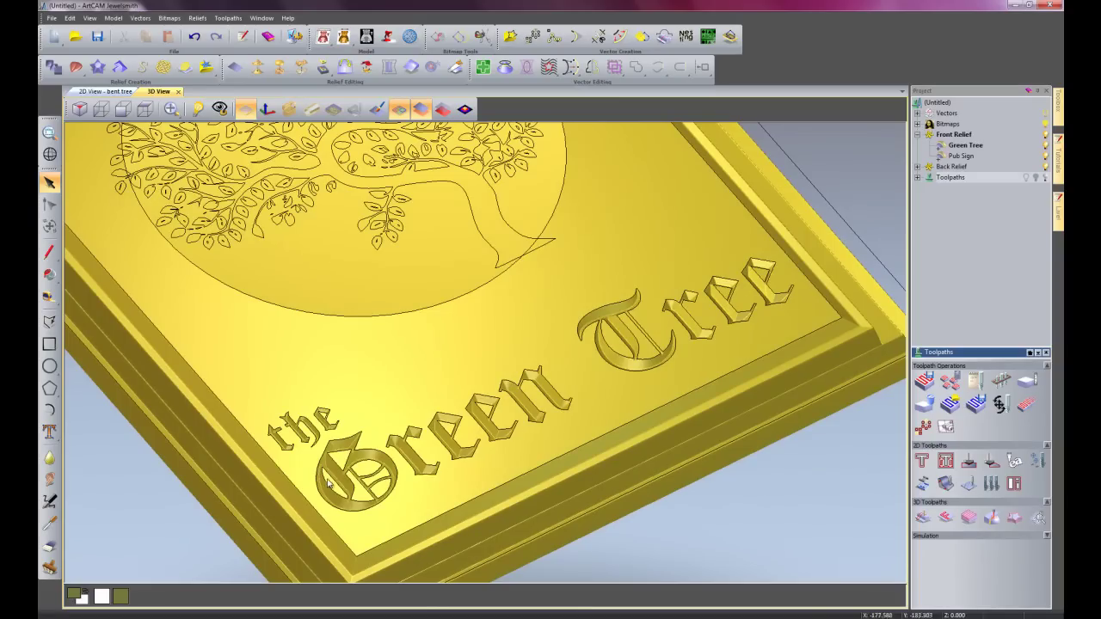
- Add a flat-plane shape at start height -2 to the selected 'the Green Tree' lettering
{"action": "left_click", "coordinate": [378, 451]}
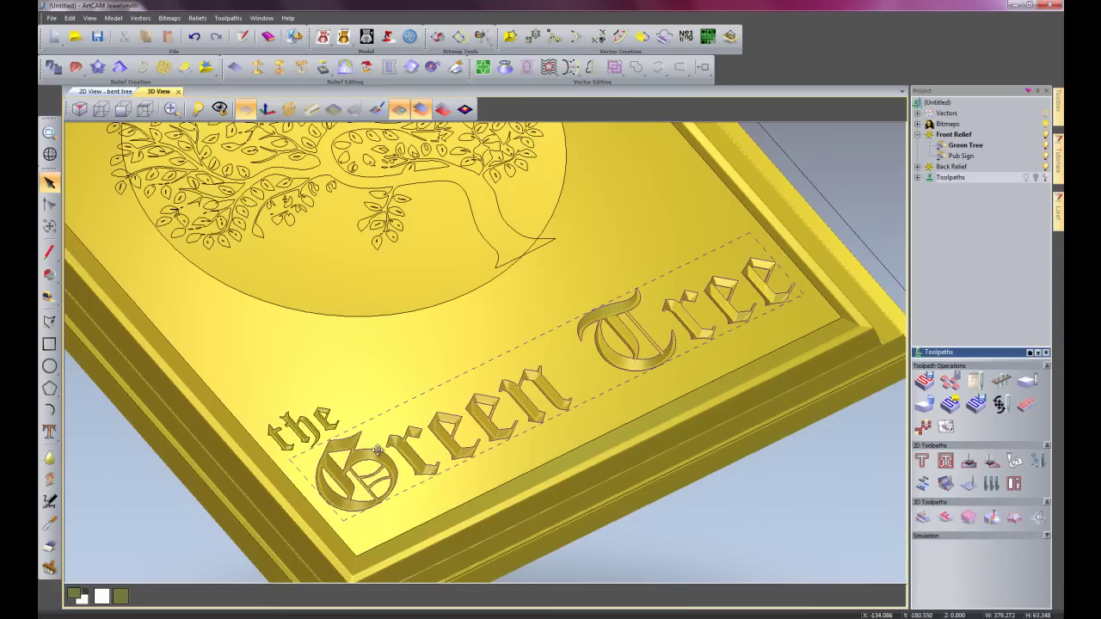
{"action": "left_click", "coordinate": [331, 425], "text": "shift"}
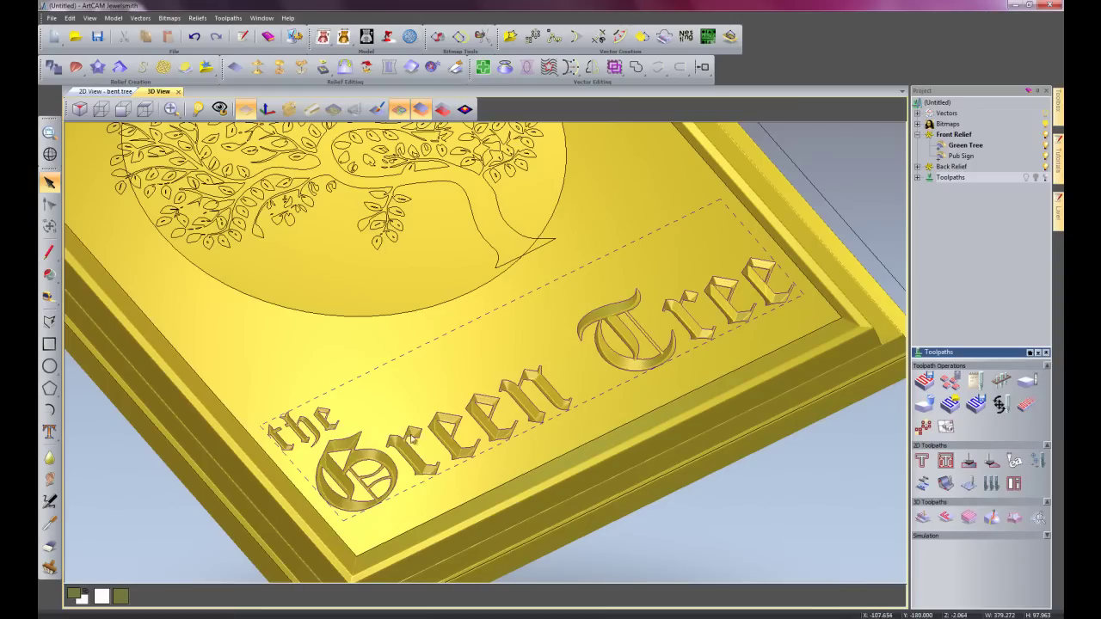
{"action": "key", "text": "F12"}
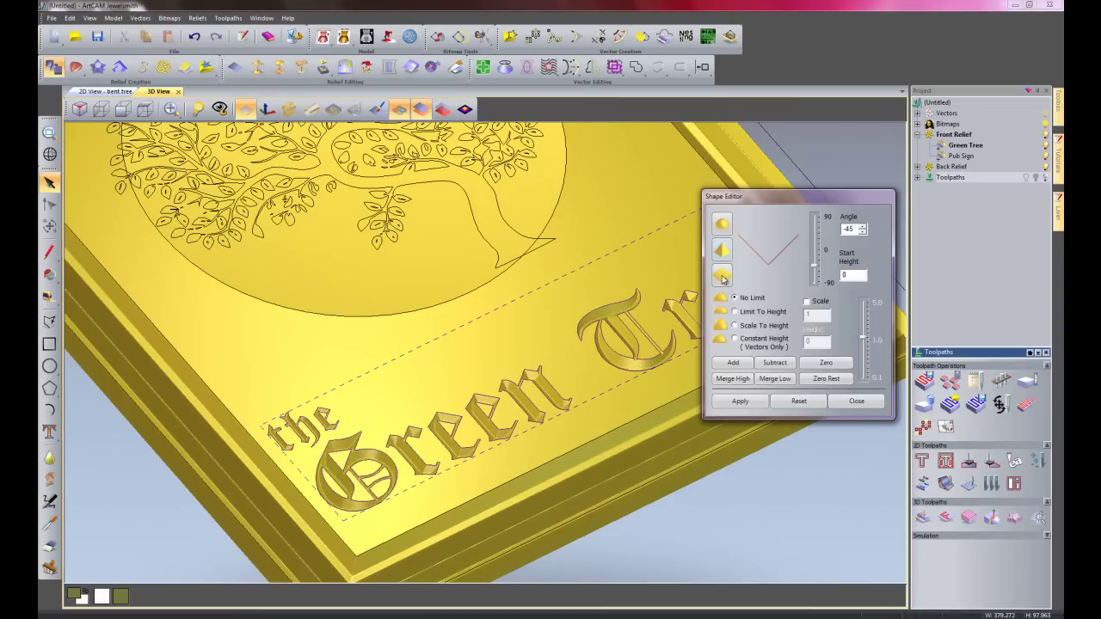
{"action": "left_click", "coordinate": [722, 276]}
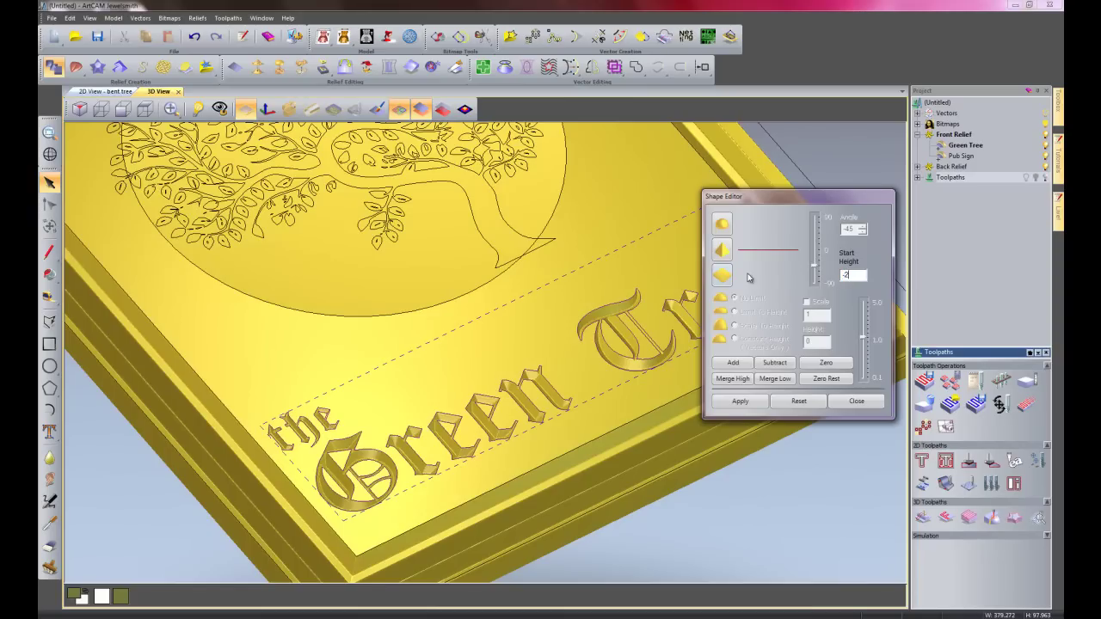
{"action": "left_click", "coordinate": [734, 363]}
{"action": "left_click", "coordinate": [855, 402]}
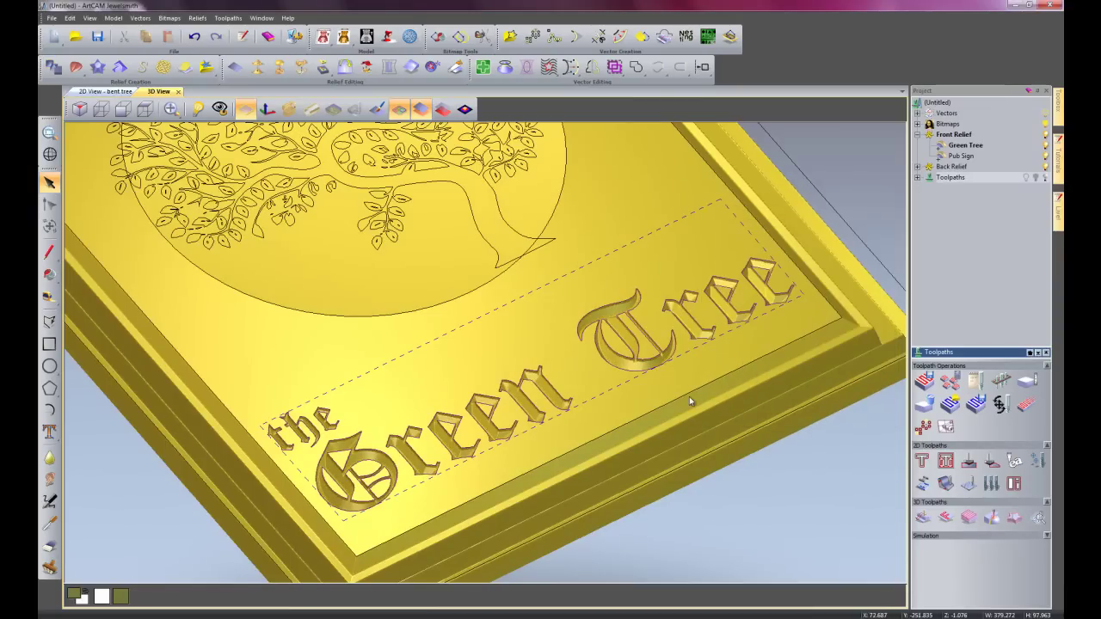
{"action": "scroll", "coordinate": [701, 370], "scroll_direction": "up", "scroll_amount": 2}
{"action": "scroll", "coordinate": [646, 318], "scroll_direction": "up", "scroll_amount": 3}
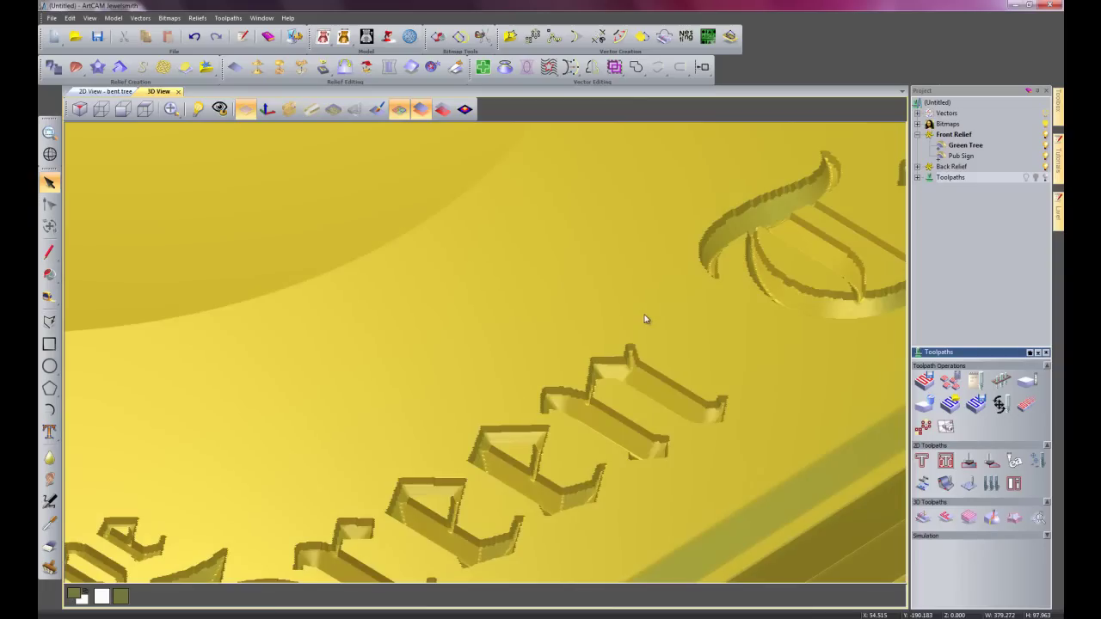
{"action": "scroll", "coordinate": [527, 404], "scroll_direction": "up", "scroll_amount": 2}
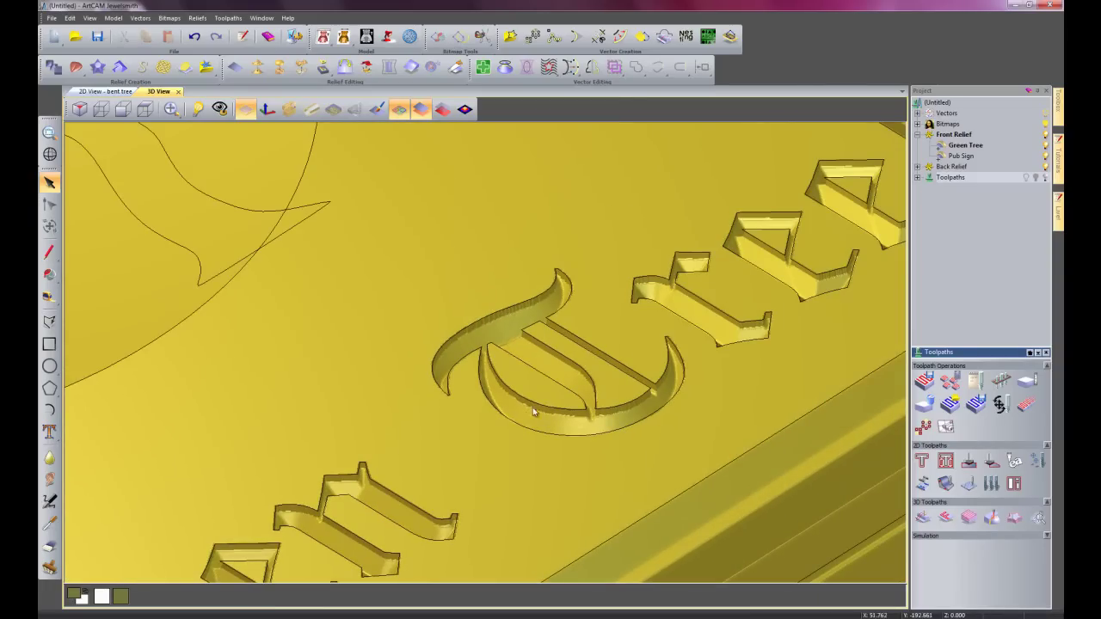
{"action": "scroll", "coordinate": [599, 416], "scroll_direction": "down", "scroll_amount": 5}
{"action": "scroll", "coordinate": [599, 417], "scroll_direction": "up", "scroll_amount": 3}
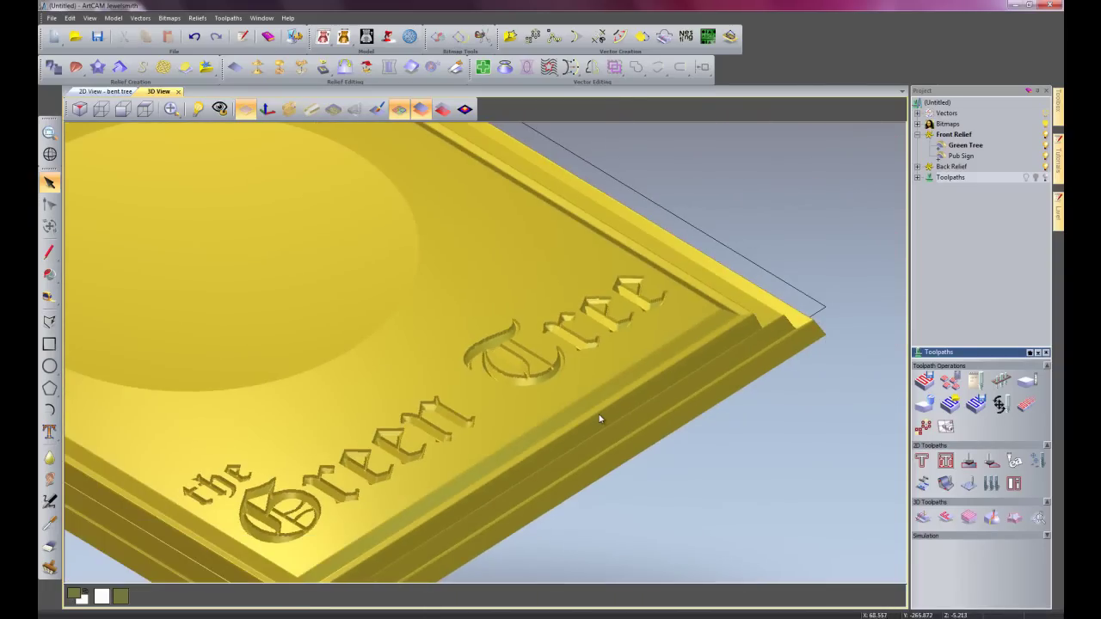
{"action": "scroll", "coordinate": [580, 509], "scroll_direction": "down", "scroll_amount": 5}
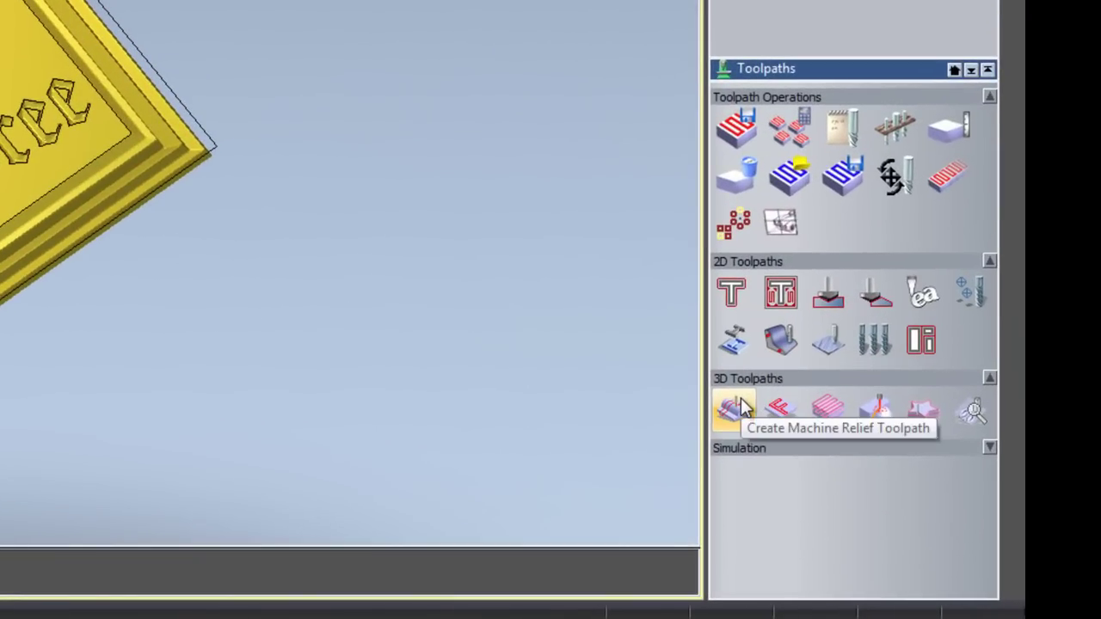
- Start a Machine Relief toolpath and select the inner rectangle, lettering and tree circle in 2D
{"action": "left_click", "coordinate": [741, 408]}
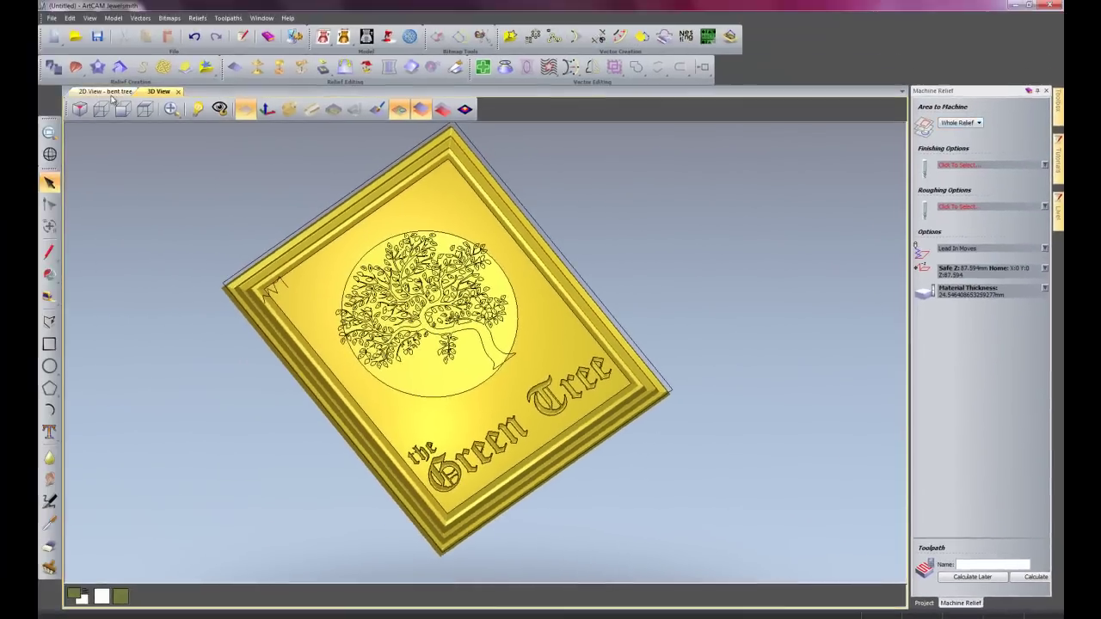
{"action": "key", "text": "F2"}
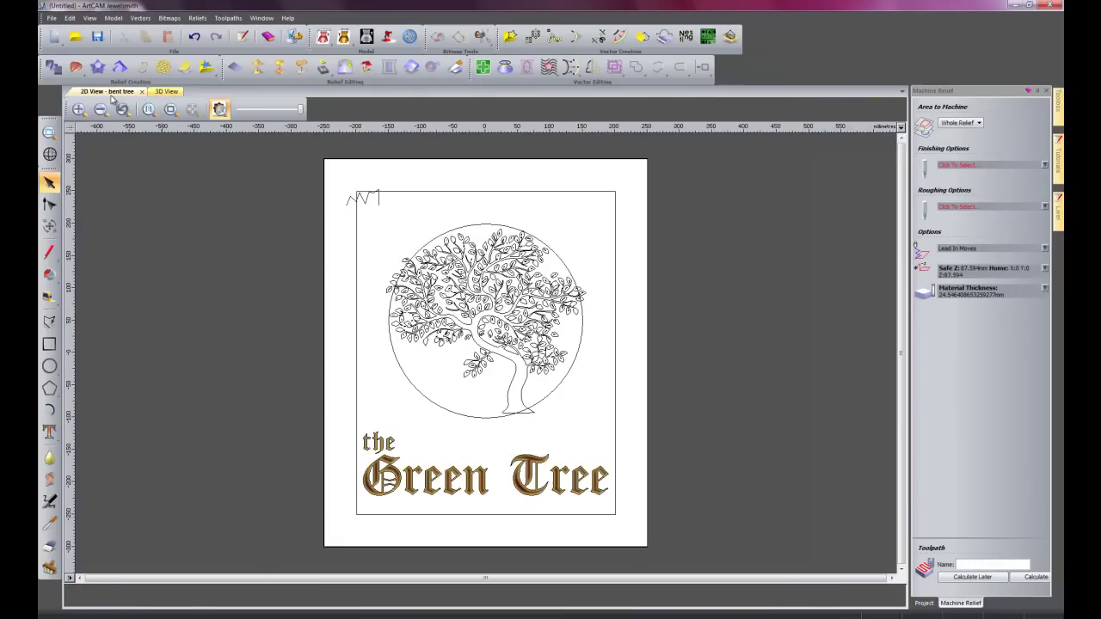
{"action": "left_click", "coordinate": [324, 275]}
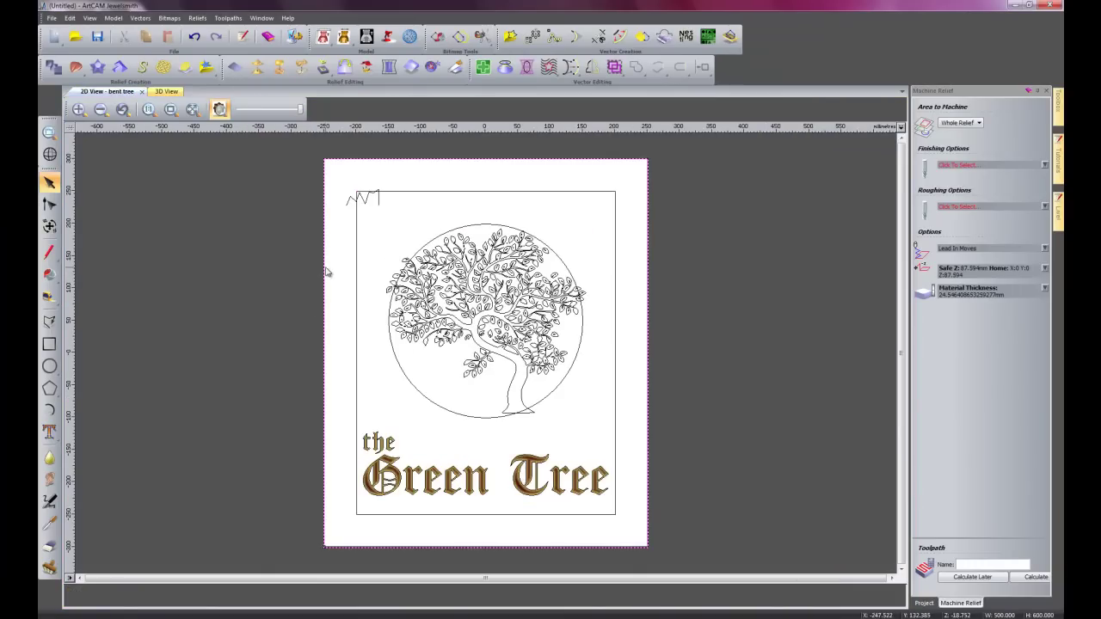
{"action": "left_click", "coordinate": [357, 250]}
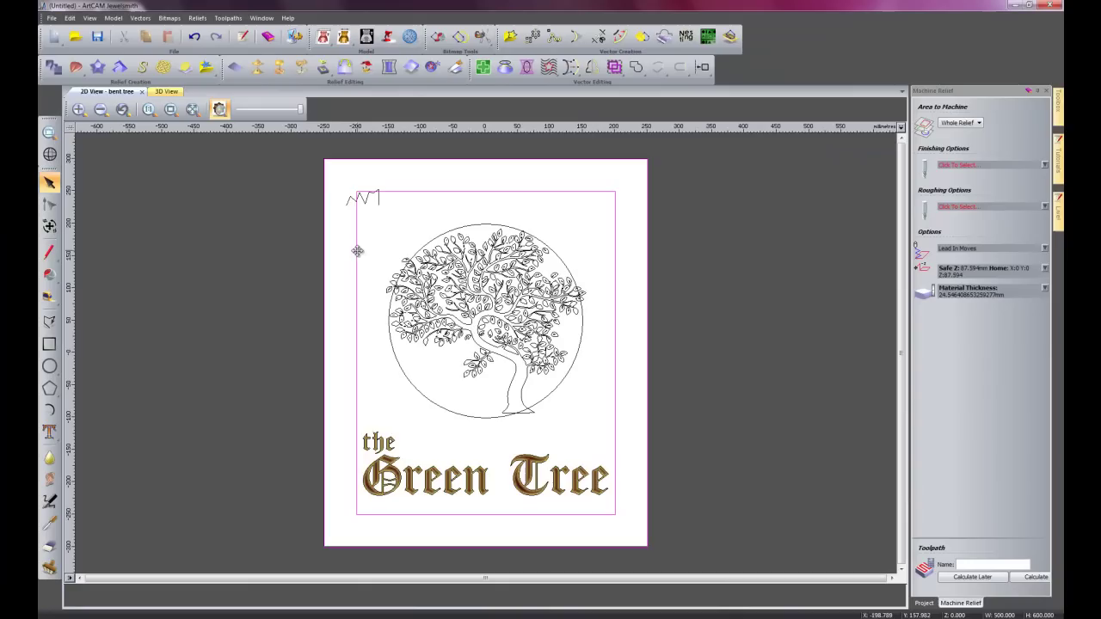
{"action": "left_click", "coordinate": [399, 460], "text": "shift"}
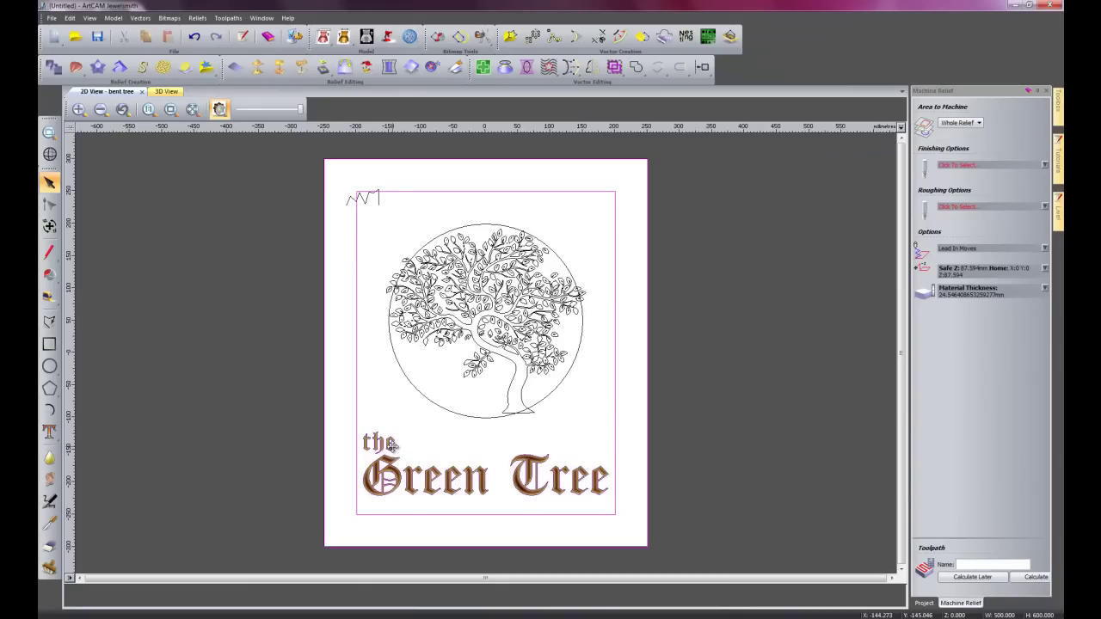
{"action": "left_click", "coordinate": [431, 401], "text": "shift"}
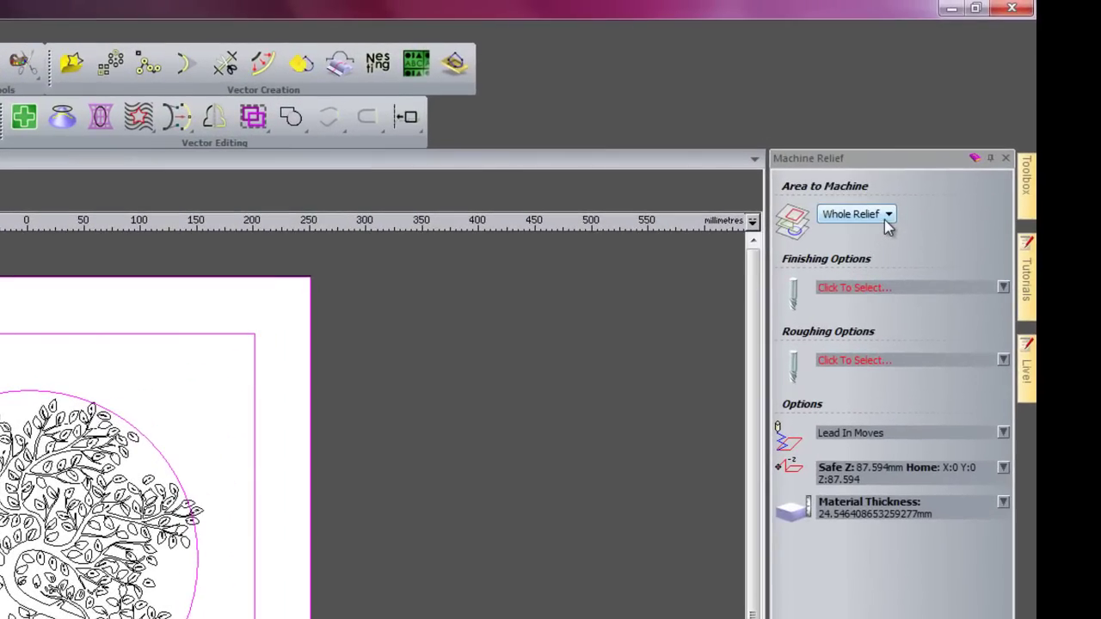
- Set the relief toolpath's Area to Machine to Selected Vectors
{"action": "left_click", "coordinate": [885, 215]}
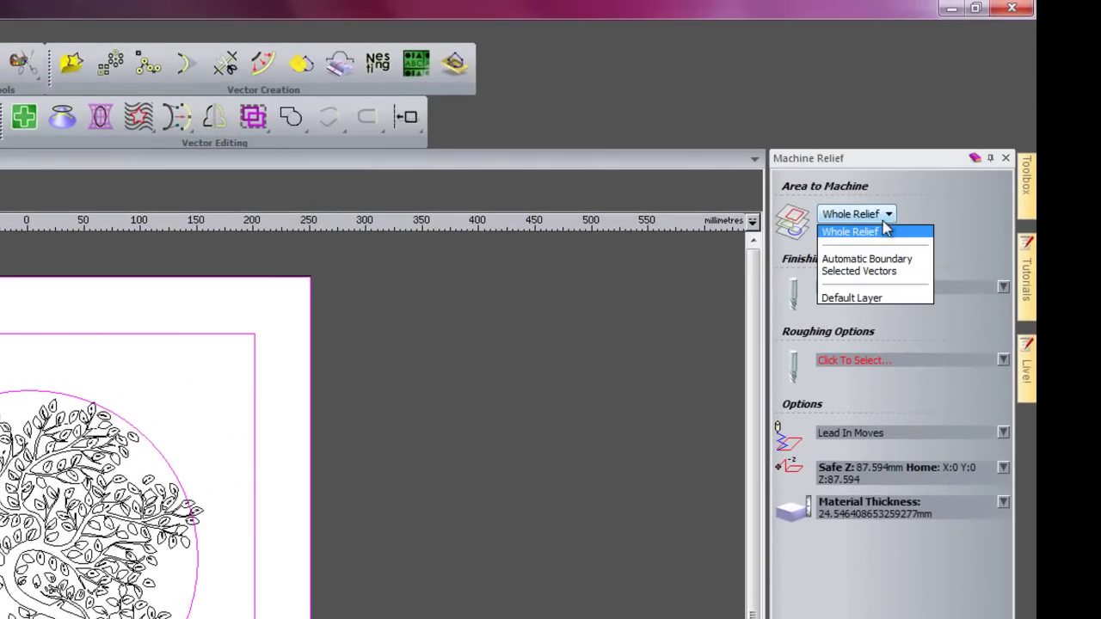
{"action": "left_click", "coordinate": [860, 271]}
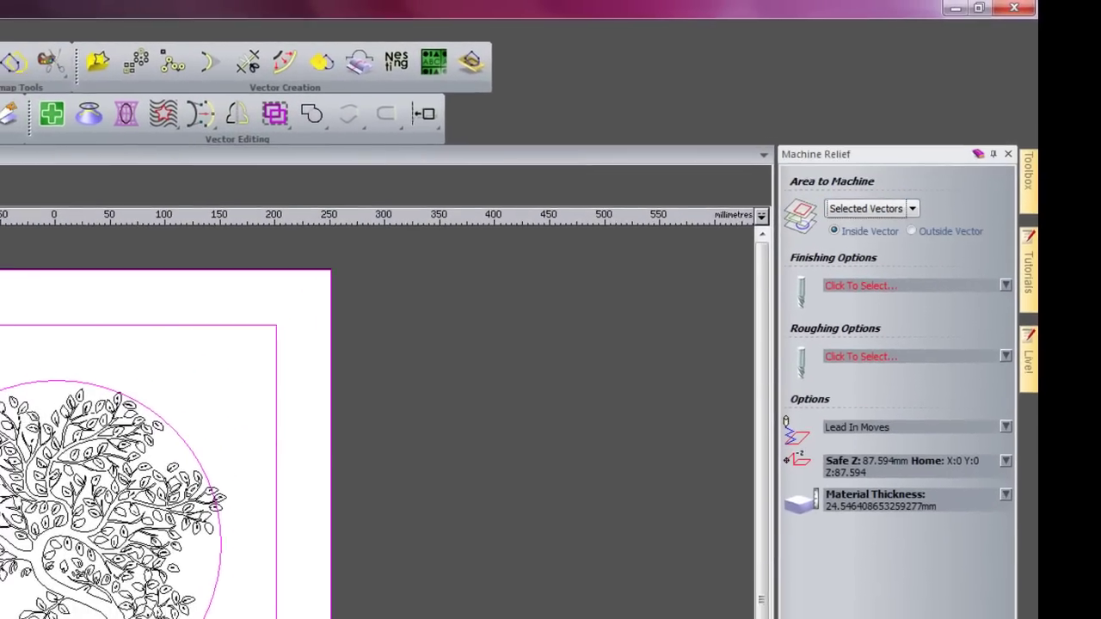
{"action": "key", "text": "F3"}
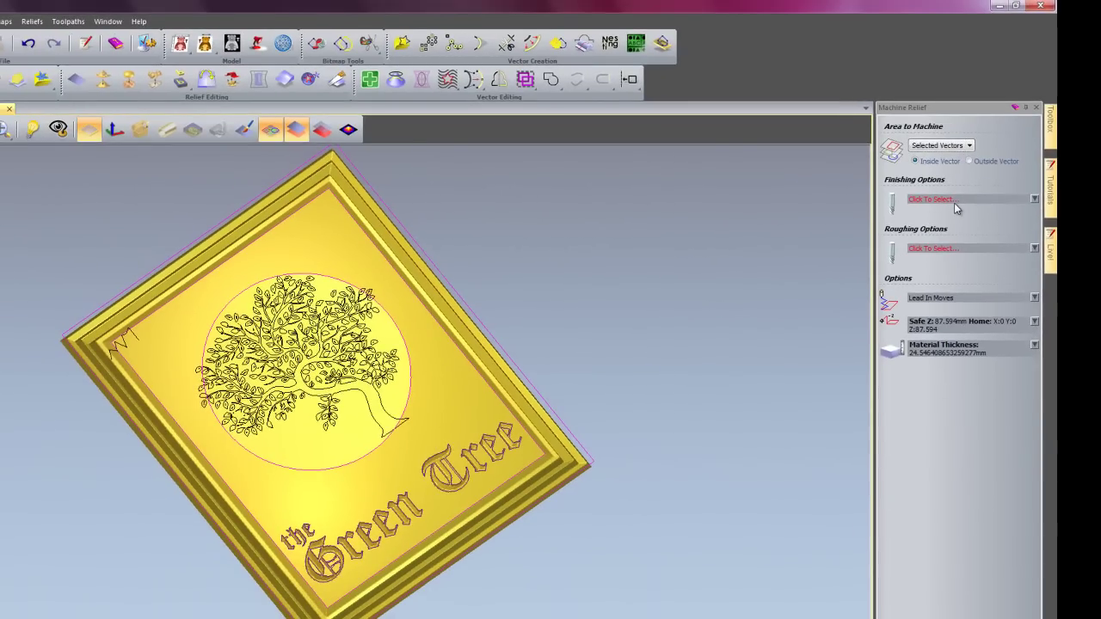
- Use a Ball Nose 3 mm finishing tool with 0.1 mm stepover
{"action": "left_click", "coordinate": [951, 201]}
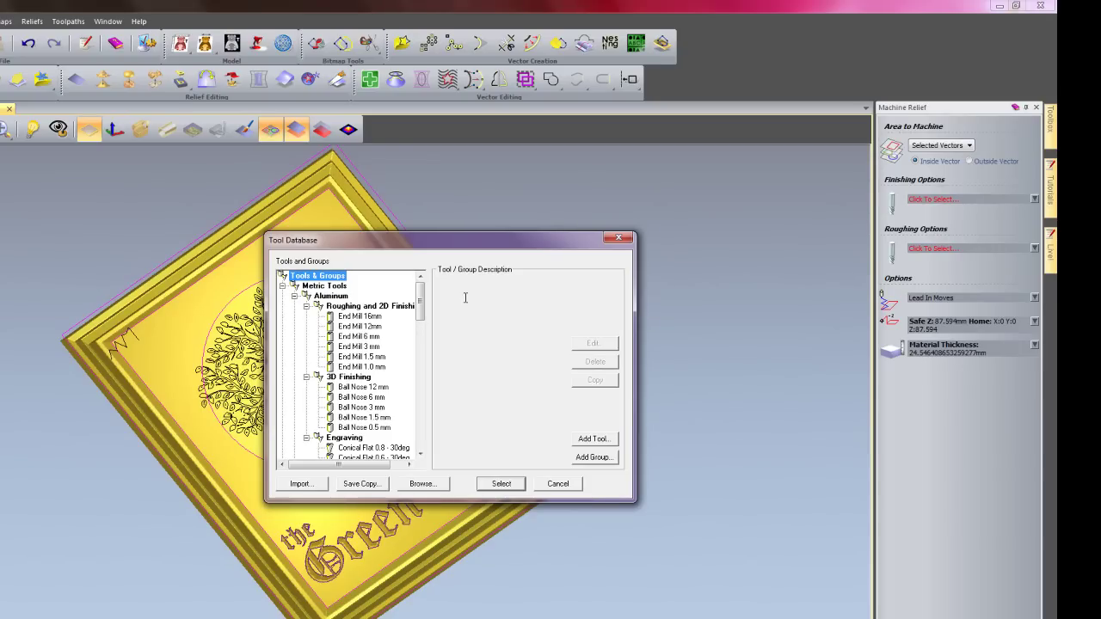
{"action": "left_click_drag", "start_coordinate": [422, 300], "coordinate": [422, 383]}
{"action": "left_click", "coordinate": [357, 387]}
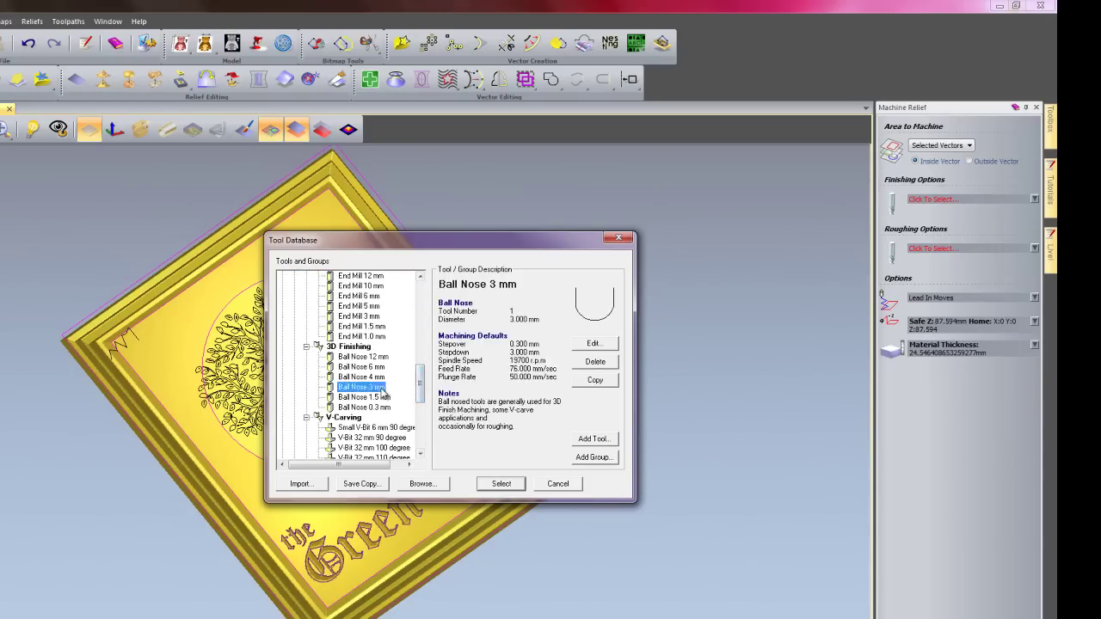
{"action": "left_click", "coordinate": [501, 483]}
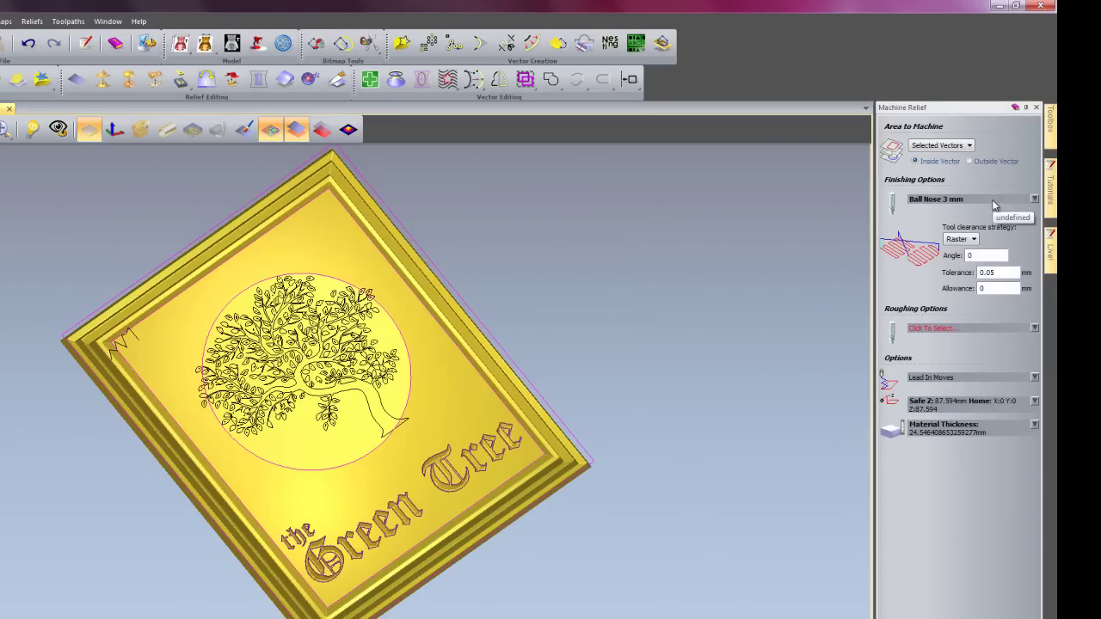
{"action": "left_click", "coordinate": [1034, 199]}
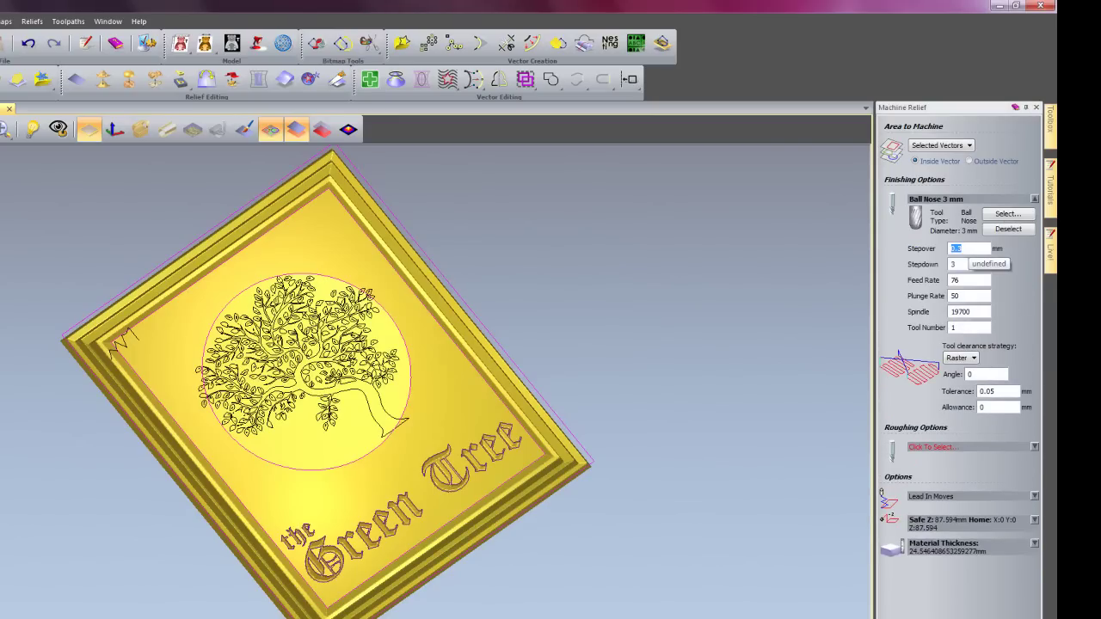
{"action": "type", "text": "0.1"}
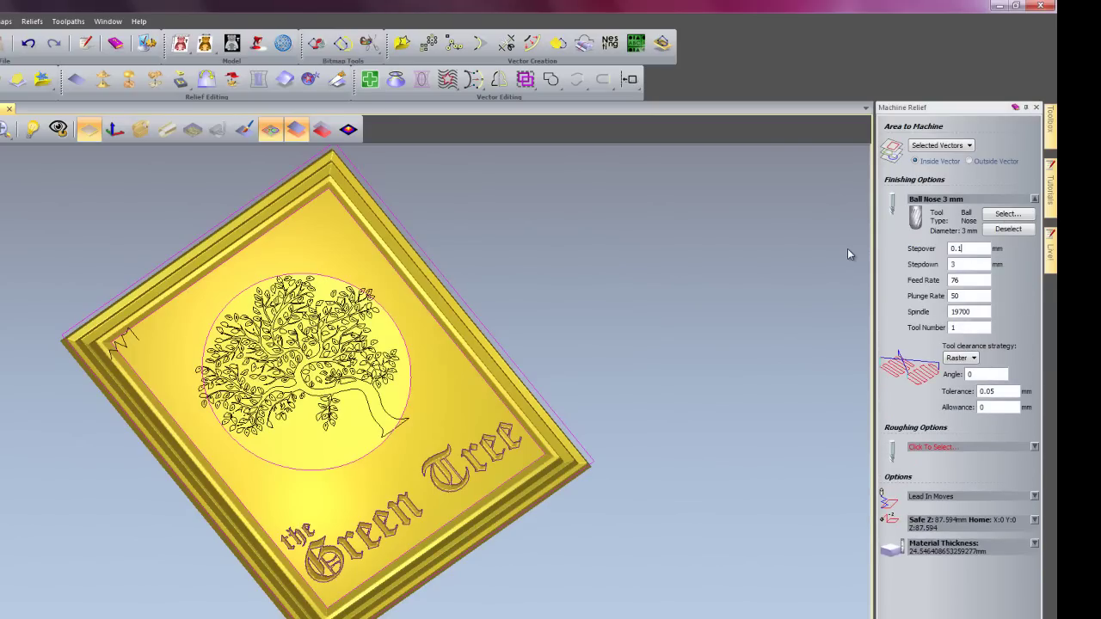
{"action": "left_click", "coordinate": [1034, 198]}
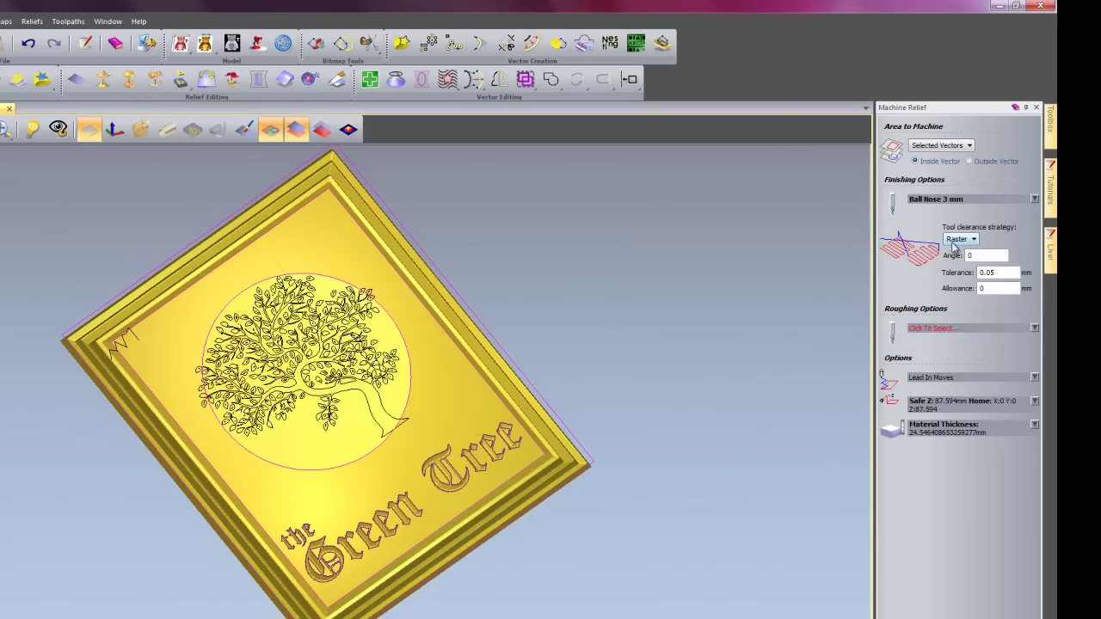
- Make End Mill 16 mm the roughing tool and set its stepdown to 5 mm, giving 5 Z slices
{"action": "left_click", "coordinate": [950, 335]}
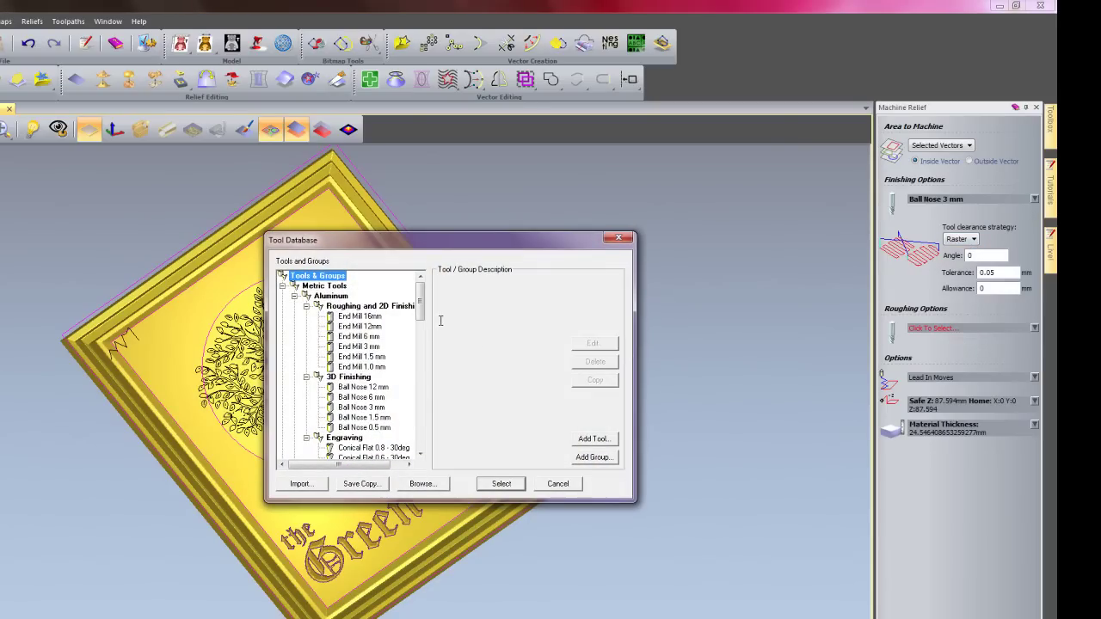
{"action": "left_click_drag", "start_coordinate": [421, 291], "coordinate": [419, 371]}
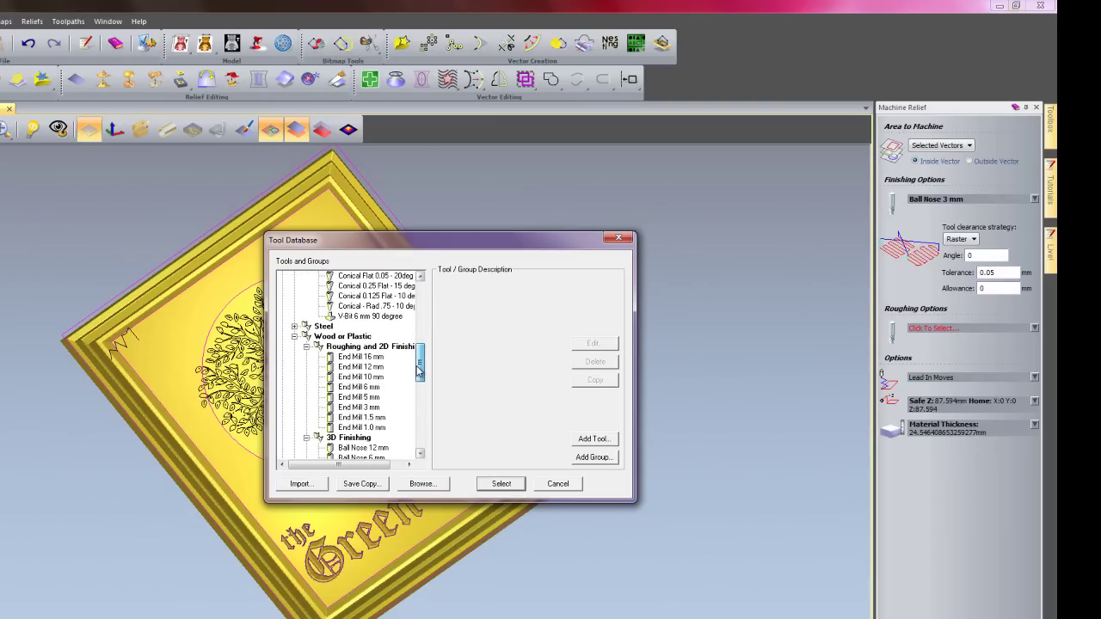
{"action": "left_click", "coordinate": [361, 357]}
{"action": "left_click", "coordinate": [499, 486]}
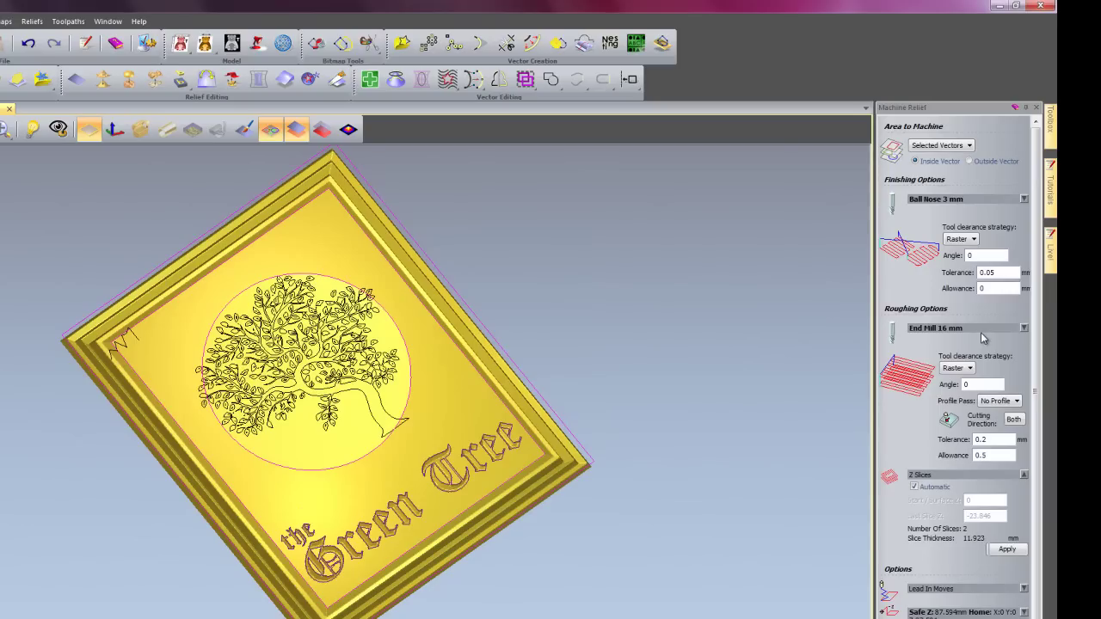
{"action": "left_click", "coordinate": [981, 327]}
{"action": "double_click", "coordinate": [964, 378]}
{"action": "key", "text": "Tab"}
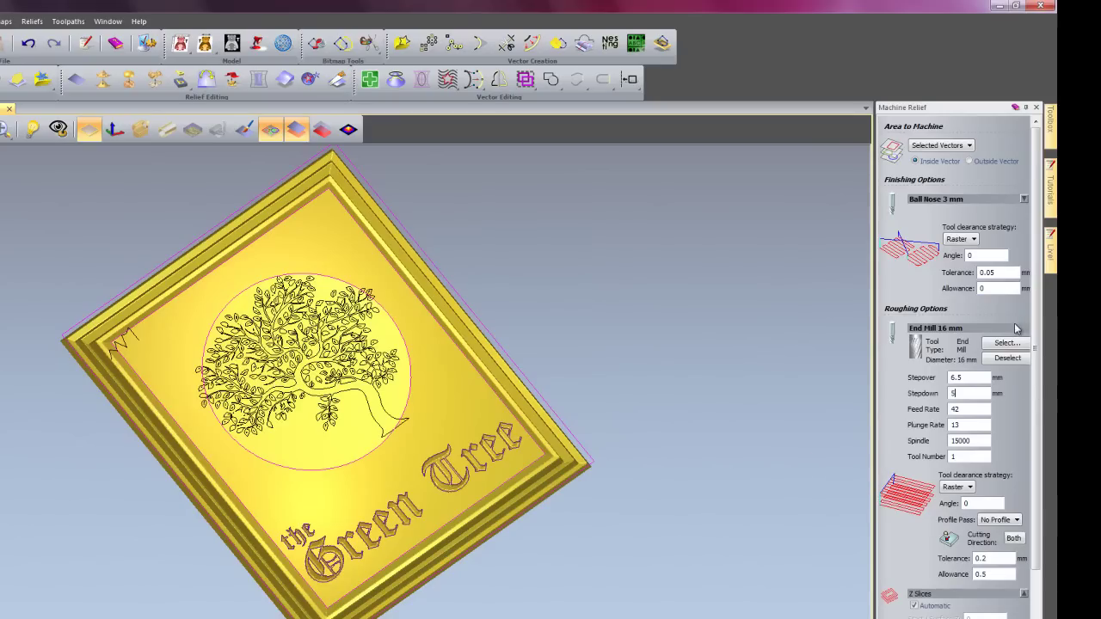
{"action": "left_click", "coordinate": [1022, 327]}
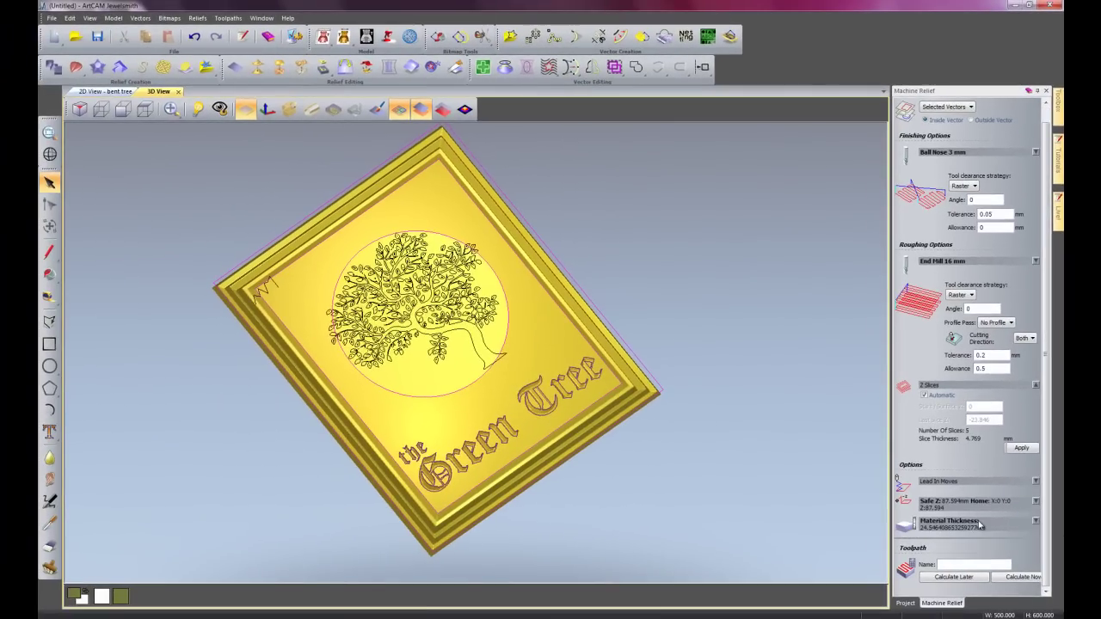
- Calculate the Machine Relief toolpath, close its panel and hide its preview in the Project tree
{"action": "left_click", "coordinate": [1035, 578]}
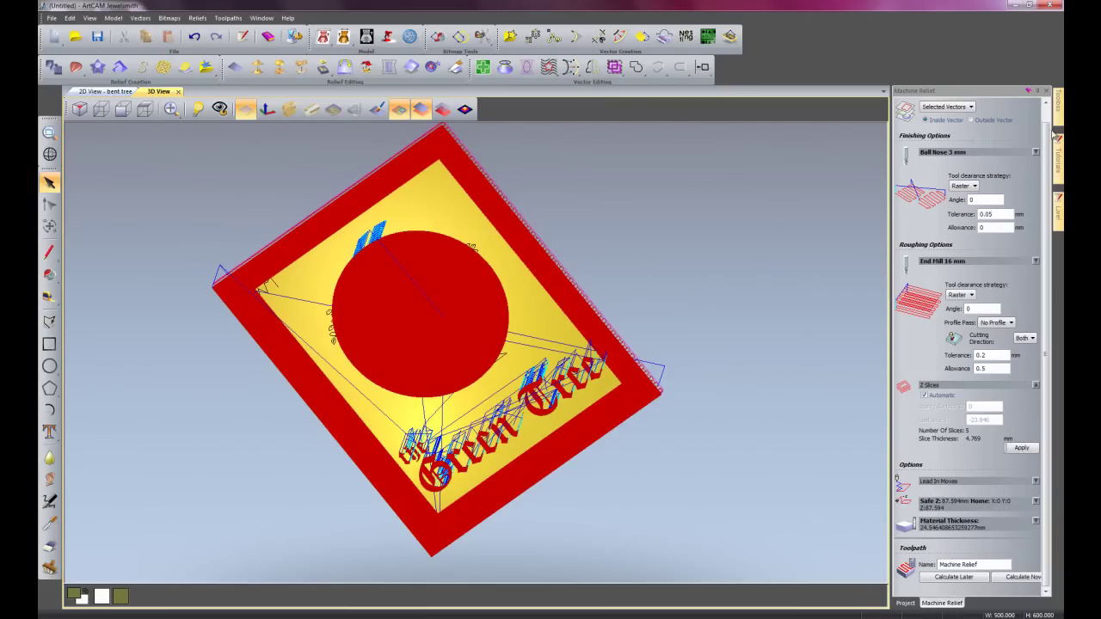
{"action": "left_click", "coordinate": [1037, 90]}
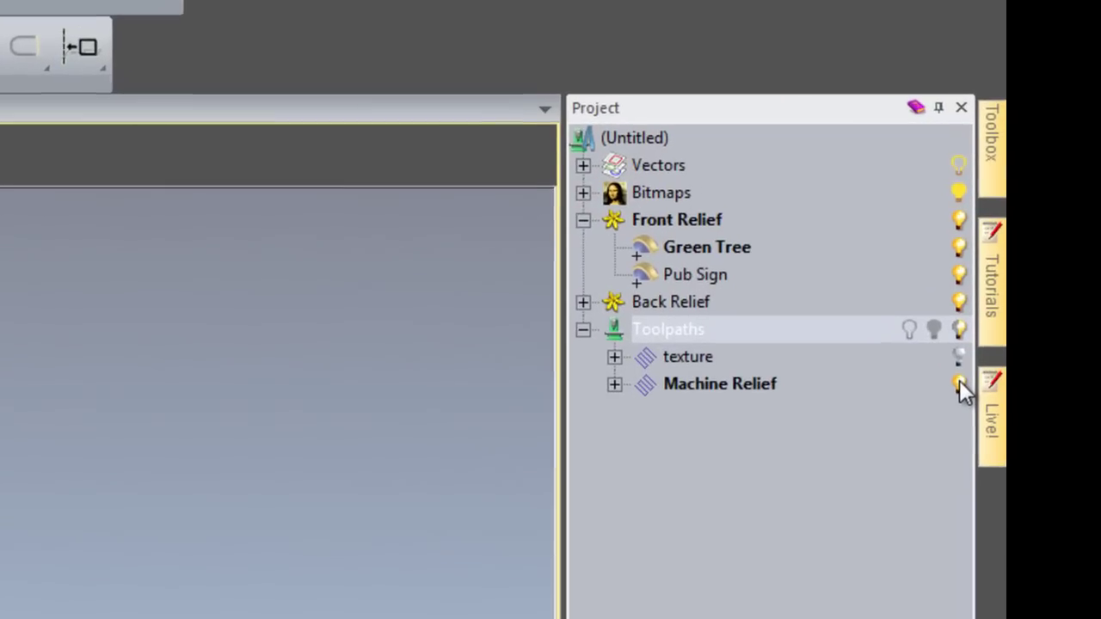
{"action": "left_click", "coordinate": [957, 388]}
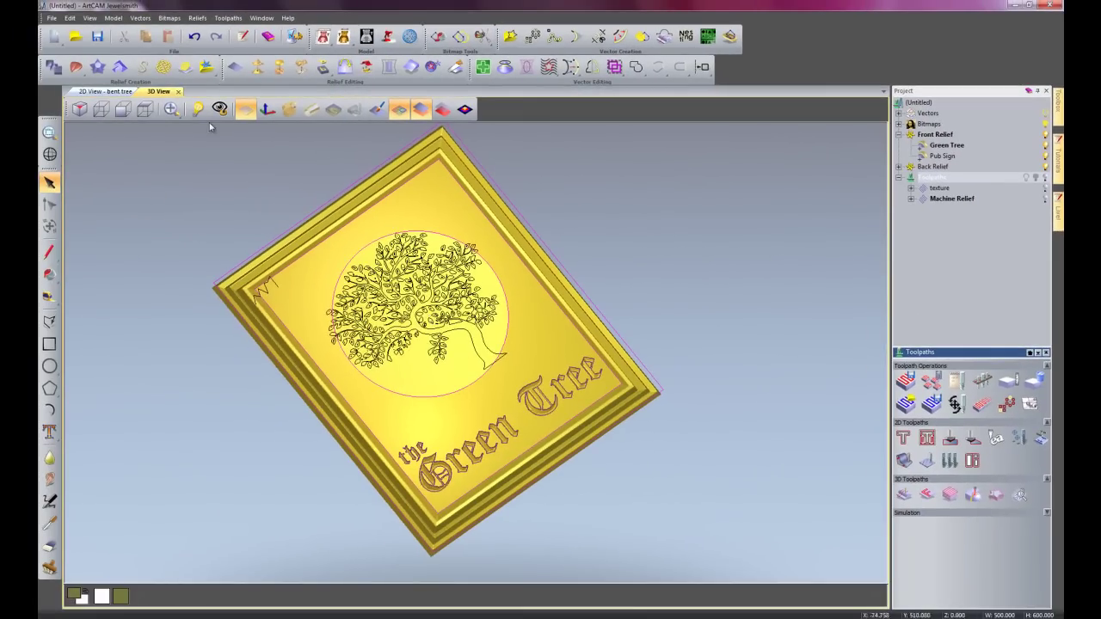
- In the 2D view, marquee-select just the tree vectors, then return to the 3D relief view
{"action": "left_click", "coordinate": [126, 93]}
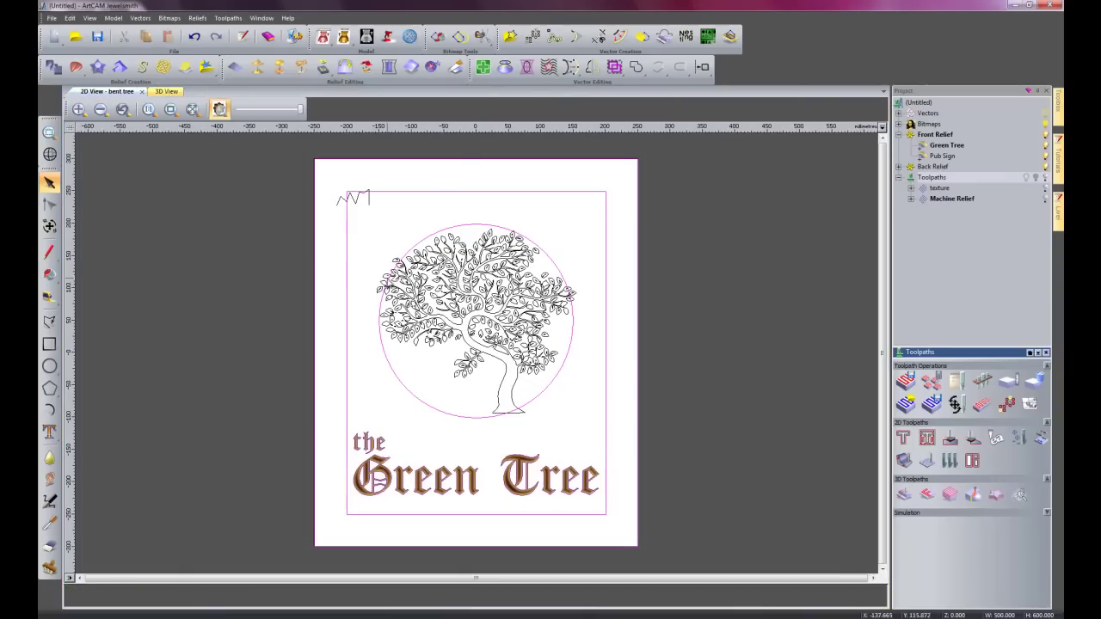
{"action": "left_click", "coordinate": [385, 234]}
{"action": "left_click_drag", "start_coordinate": [363, 210], "coordinate": [585, 422]}
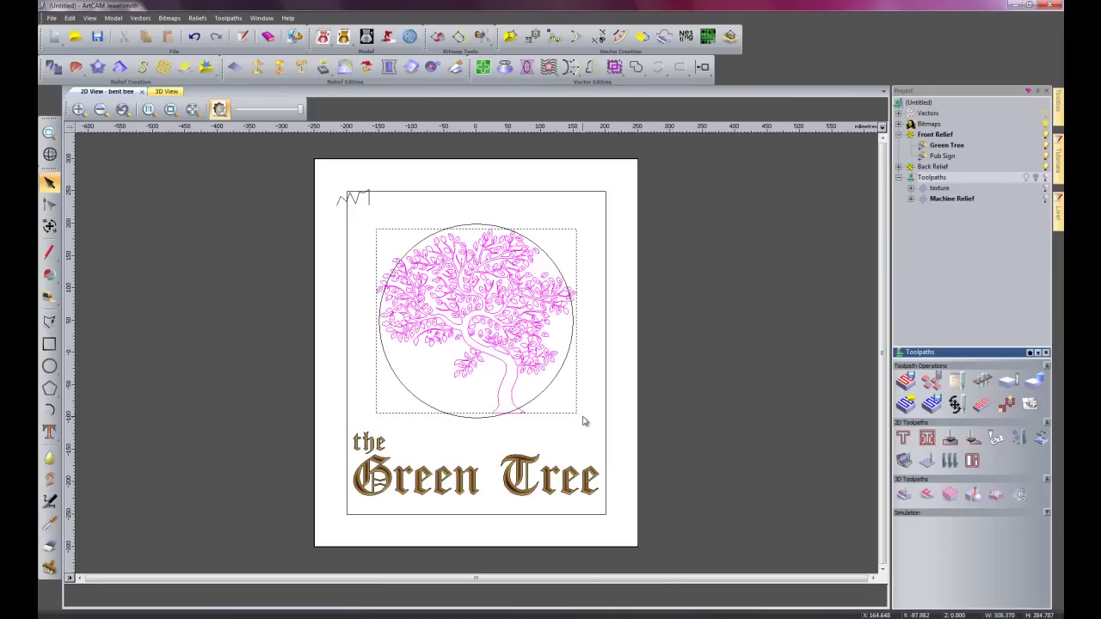
{"action": "left_click", "coordinate": [167, 91]}
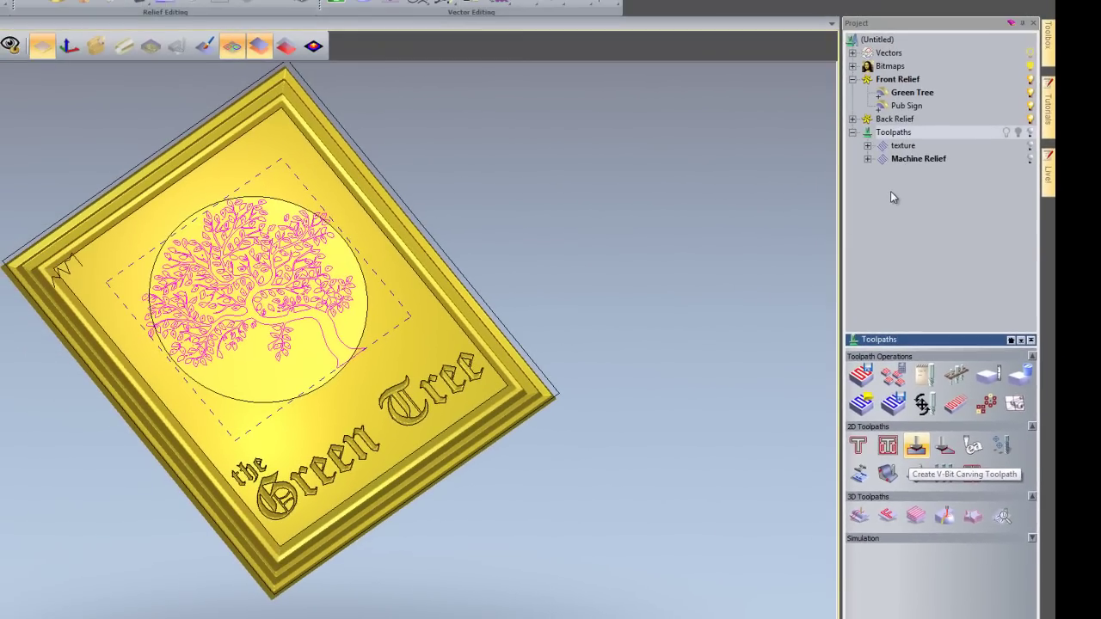
- Create and calculate a V-Bit Carving toolpath for the tree using the V-Bit 32 mm 130 degree tool
{"action": "left_click", "coordinate": [916, 446]}
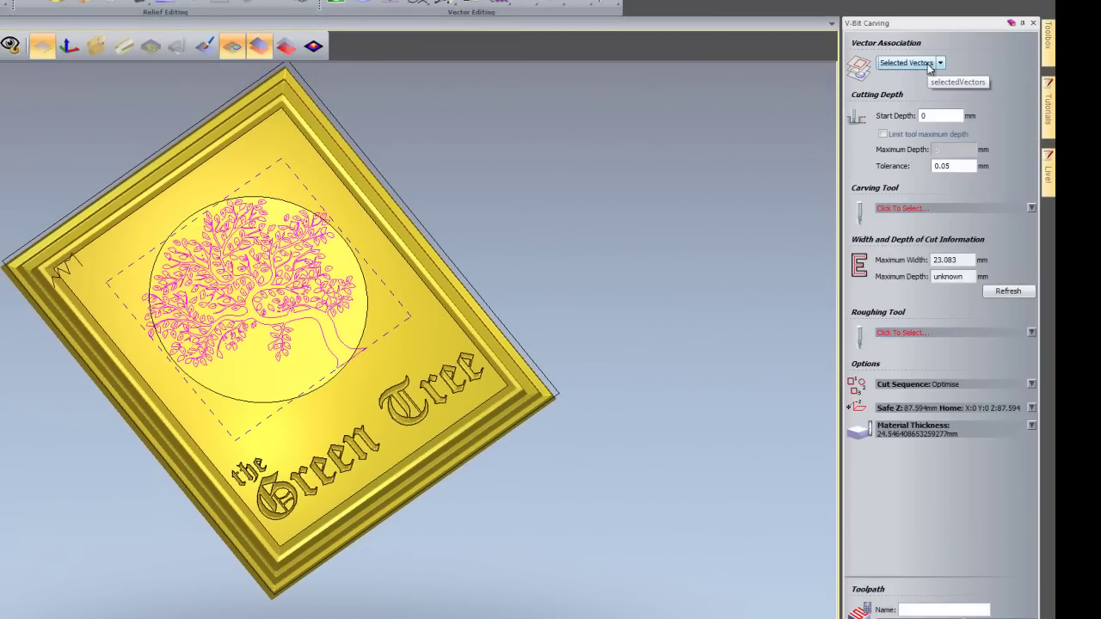
{"action": "left_click", "coordinate": [931, 206]}
{"action": "left_click_drag", "start_coordinate": [394, 228], "coordinate": [393, 339]}
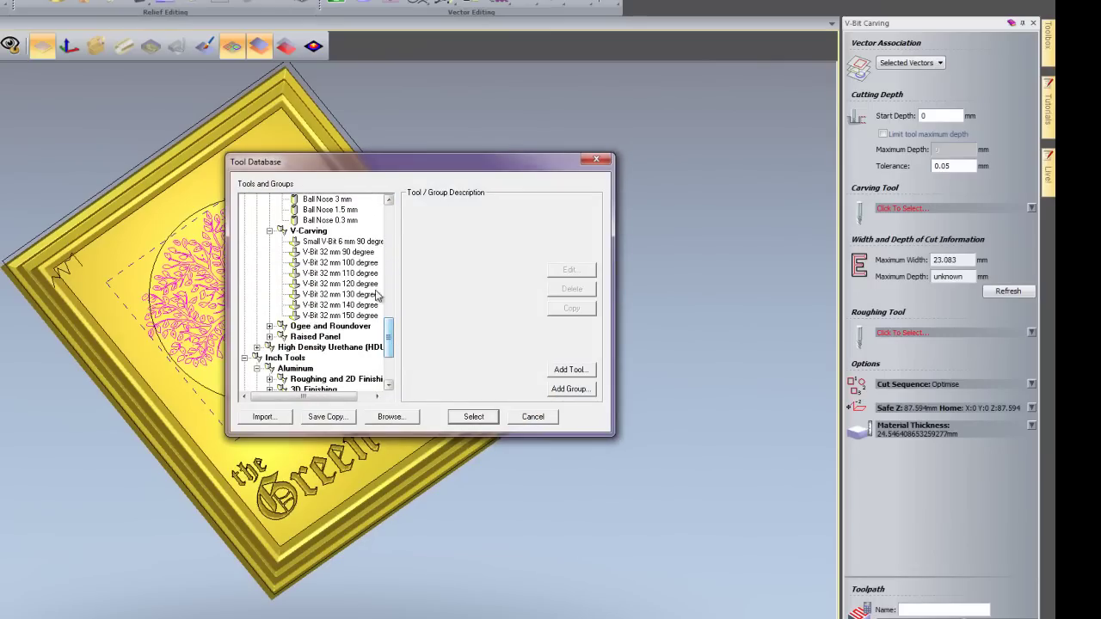
{"action": "double_click", "coordinate": [367, 294]}
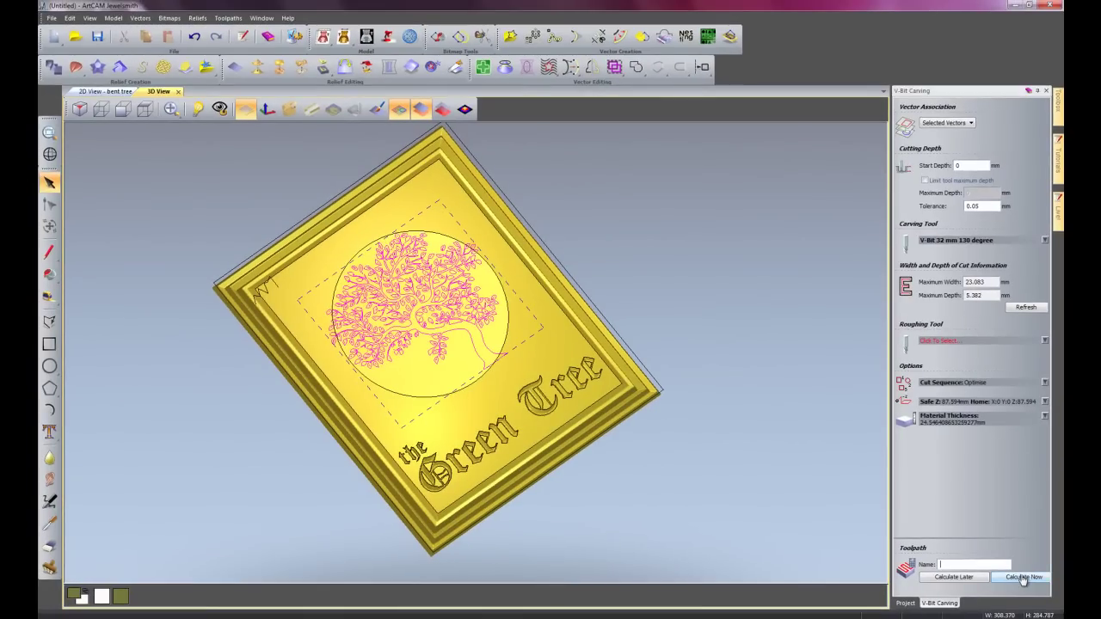
{"action": "left_click", "coordinate": [1022, 579]}
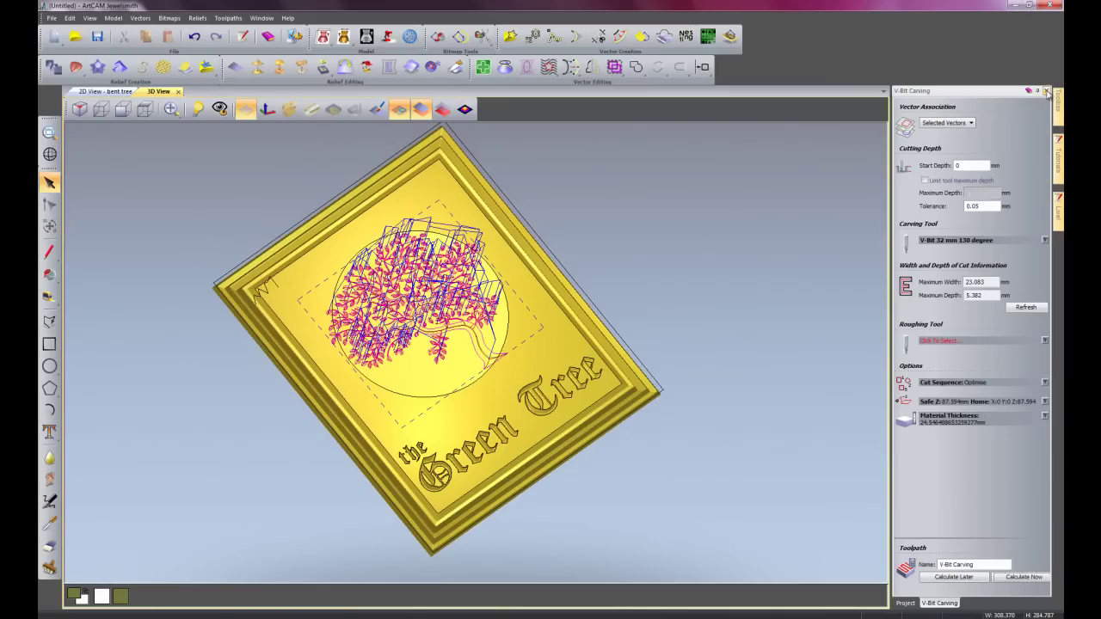
{"action": "left_click", "coordinate": [1046, 91]}
{"action": "left_click_drag", "start_coordinate": [405, 396], "coordinate": [383, 284]}
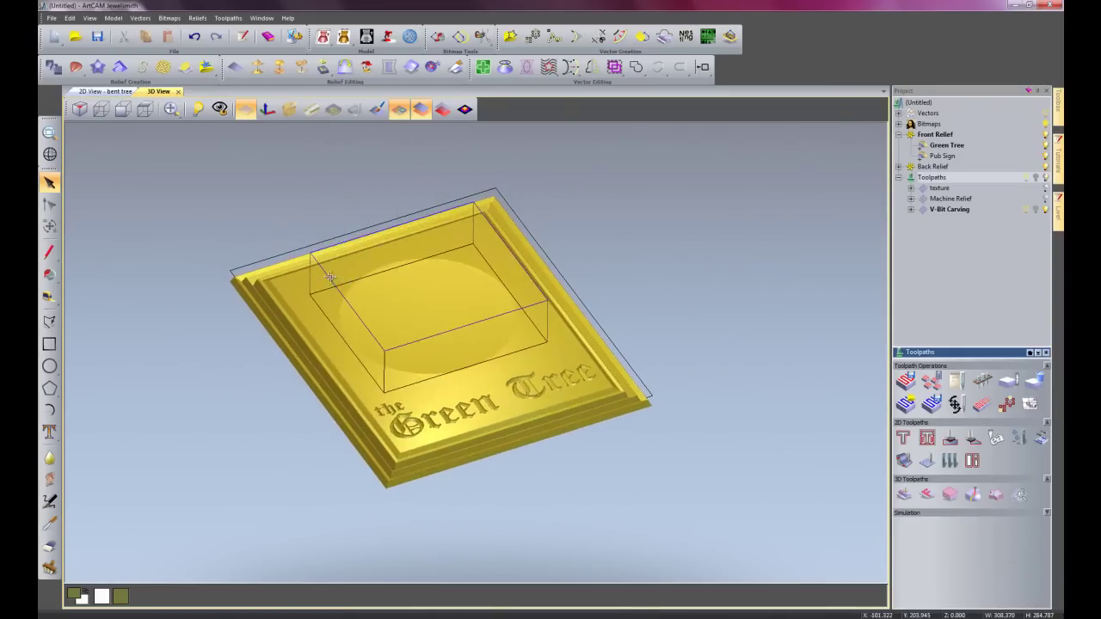
{"action": "scroll", "coordinate": [421, 357], "scroll_direction": "up", "scroll_amount": 5}
{"action": "scroll", "coordinate": [412, 331], "scroll_direction": "up", "scroll_amount": 4}
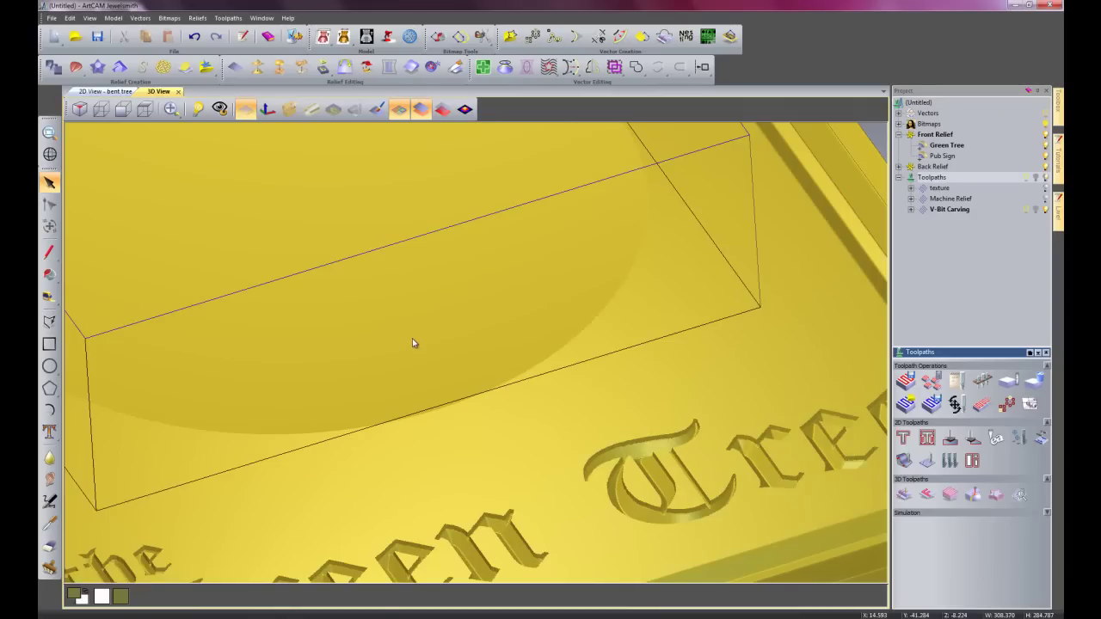
{"action": "scroll", "coordinate": [411, 301], "scroll_direction": "down", "scroll_amount": 3}
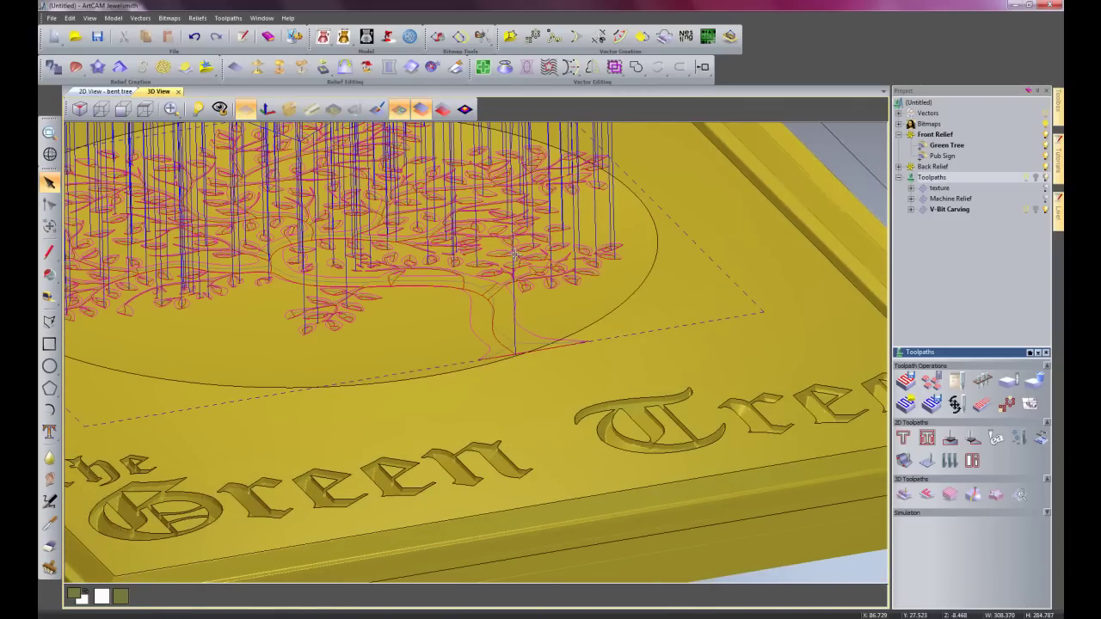
{"action": "scroll", "coordinate": [486, 340], "scroll_direction": "up", "scroll_amount": 4}
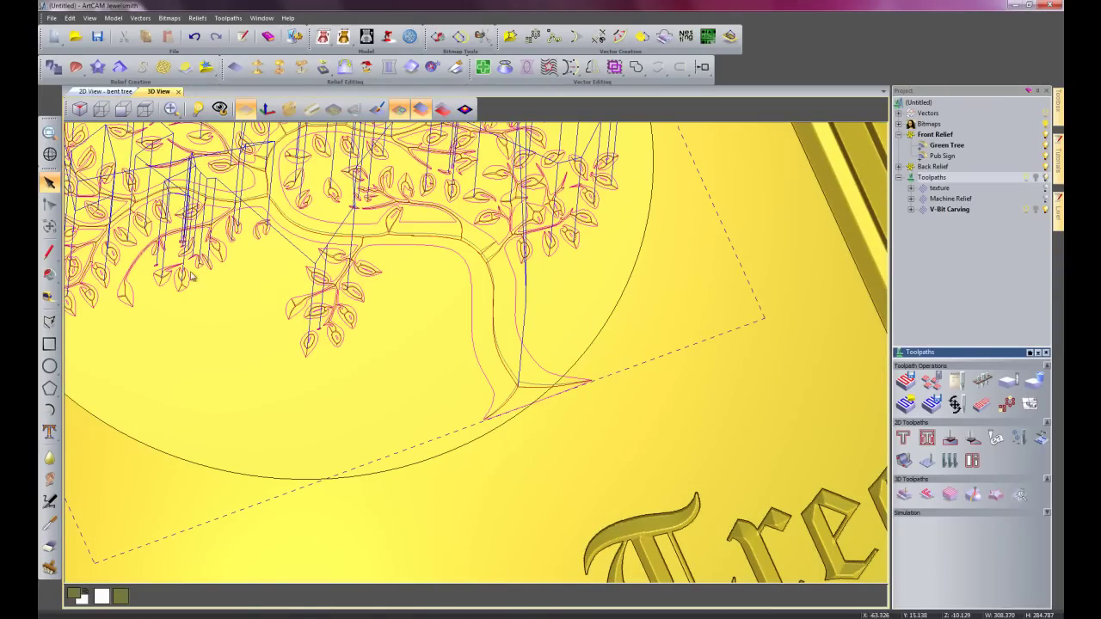
{"action": "scroll", "coordinate": [336, 353], "scroll_direction": "down", "scroll_amount": 5}
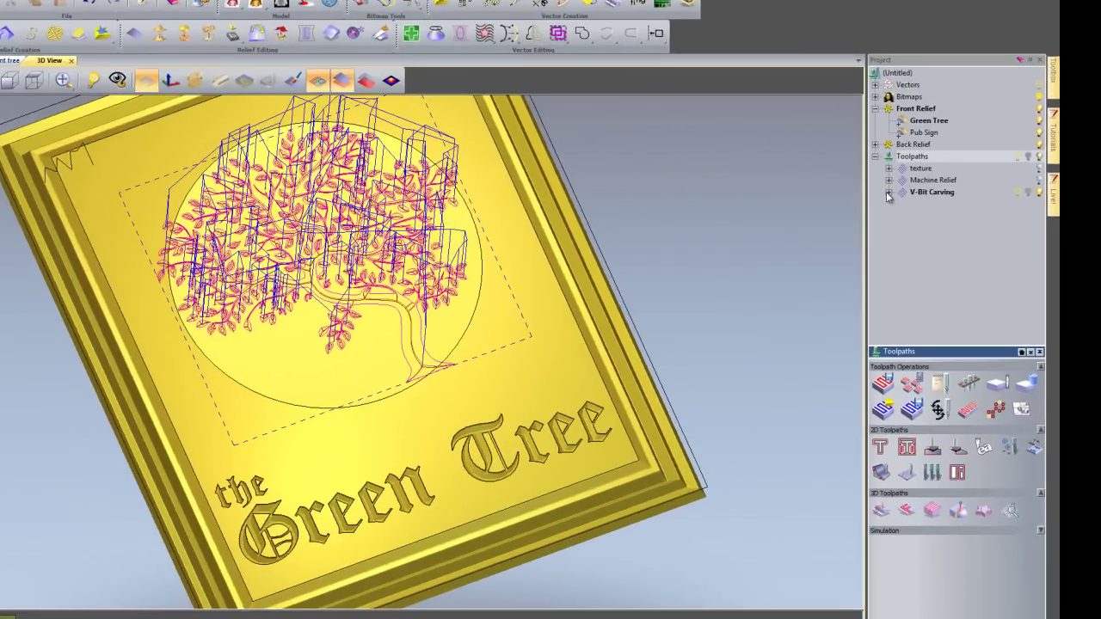
- Use Transform Toolpaths with Project Tool to project the V-Bit Carving toolpath onto the relief
{"action": "left_click", "coordinate": [911, 209]}
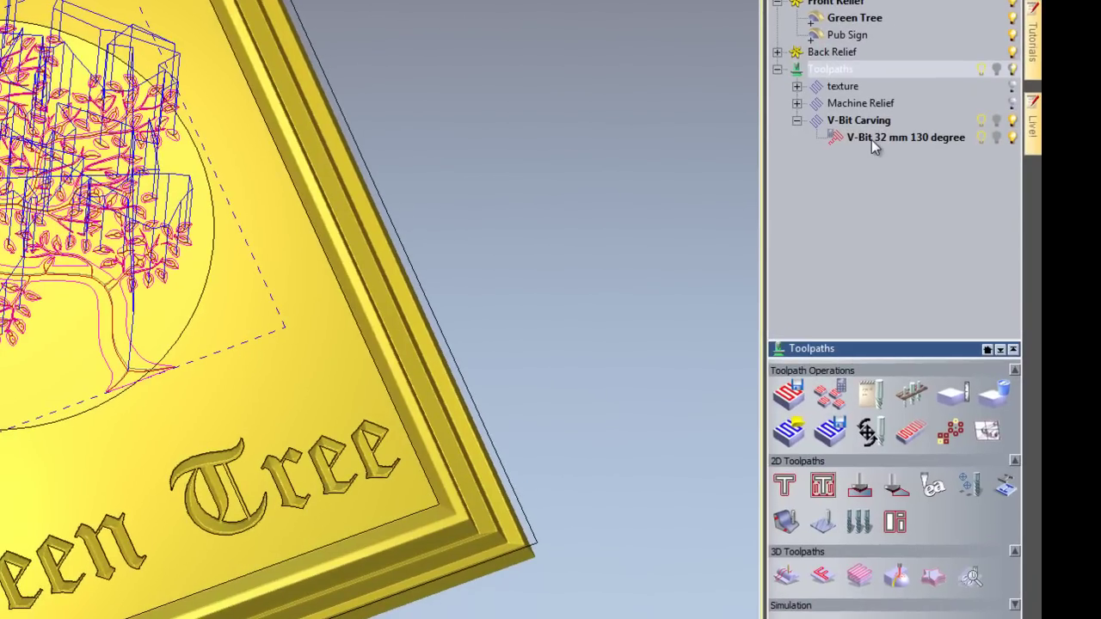
{"action": "left_click", "coordinate": [872, 122]}
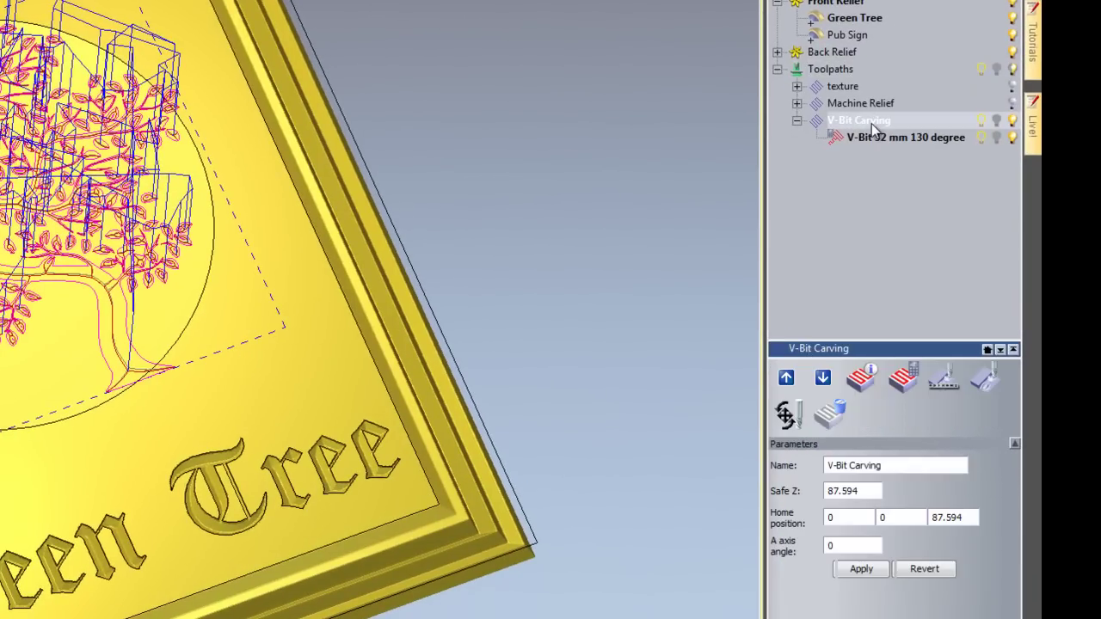
{"action": "left_click", "coordinate": [788, 427]}
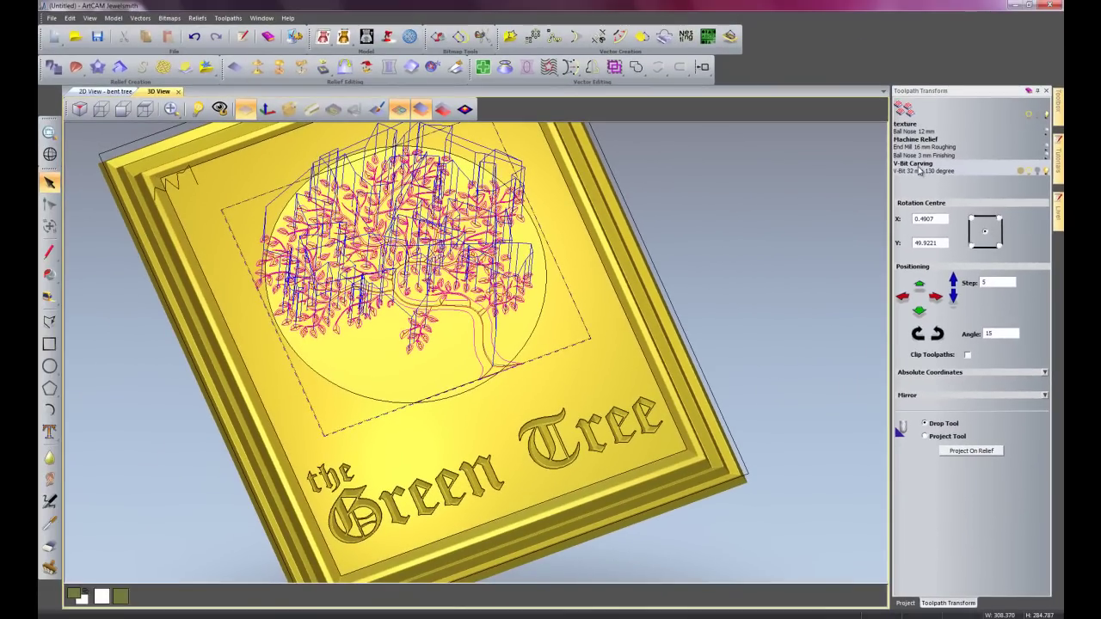
{"action": "left_click", "coordinate": [926, 436]}
{"action": "left_click", "coordinate": [961, 453]}
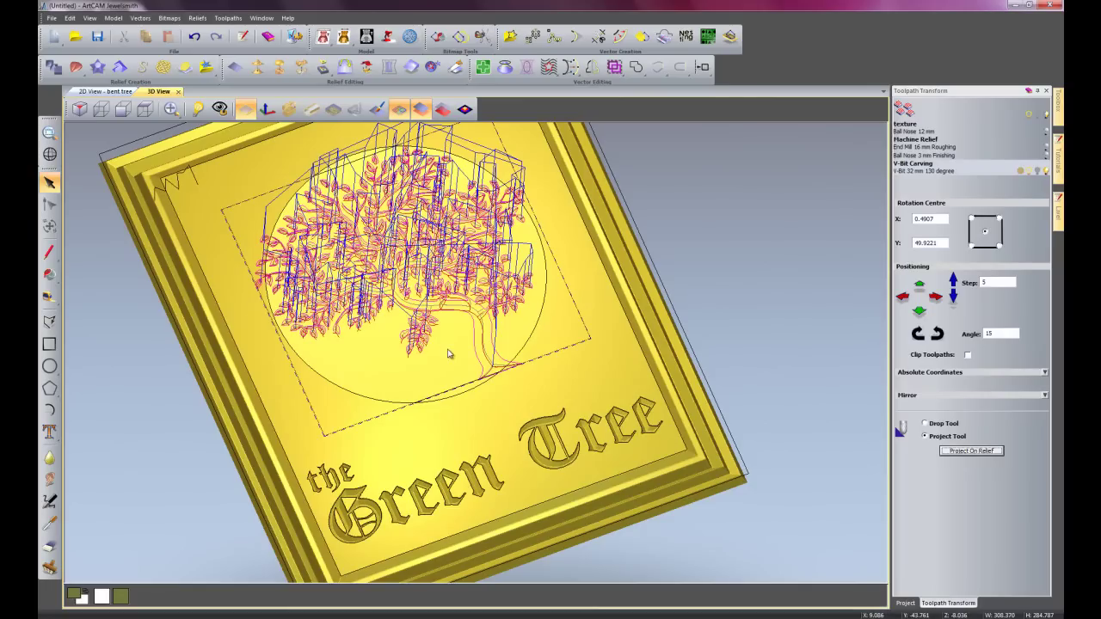
{"action": "left_click", "coordinate": [1046, 91]}
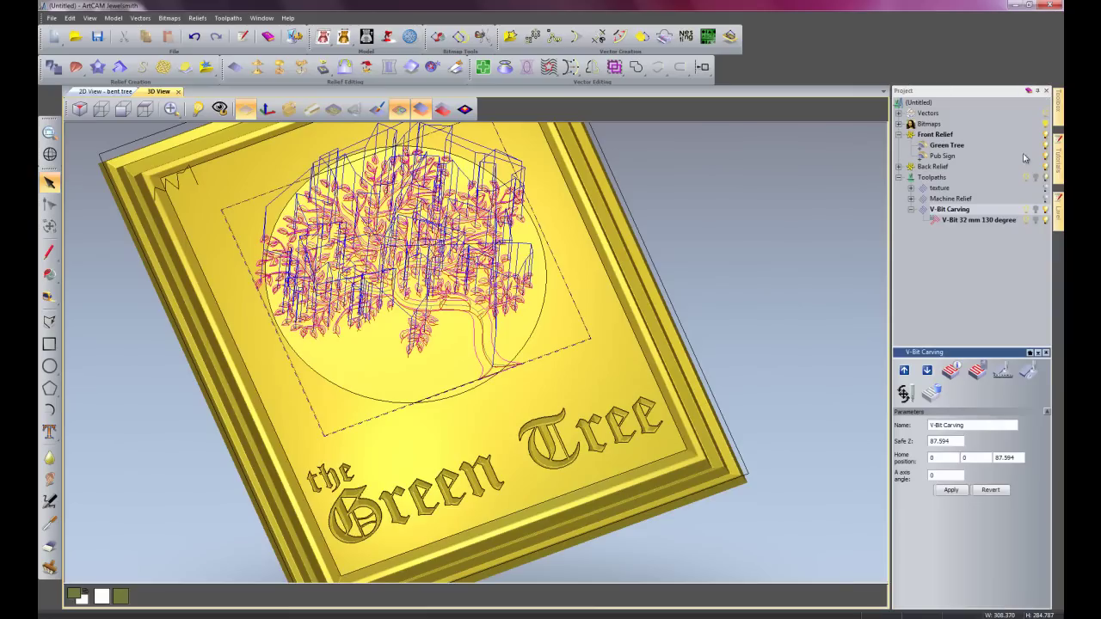
- Collapse the V-Bit Carving entry and select the circle vector around the tree
{"action": "left_click", "coordinate": [911, 210]}
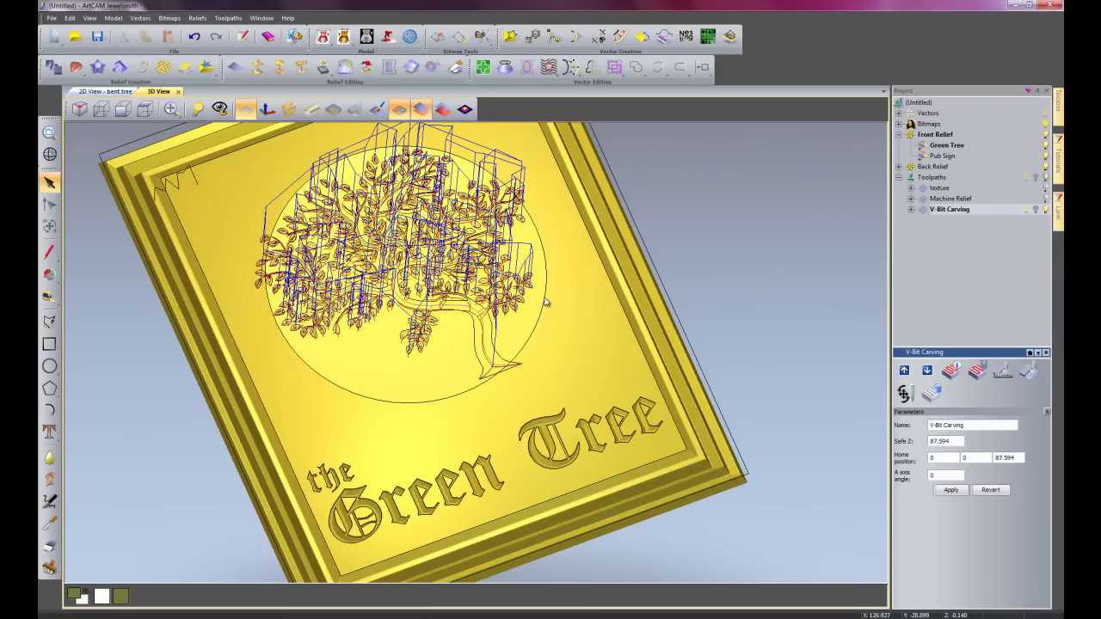
{"action": "left_click", "coordinate": [544, 301]}
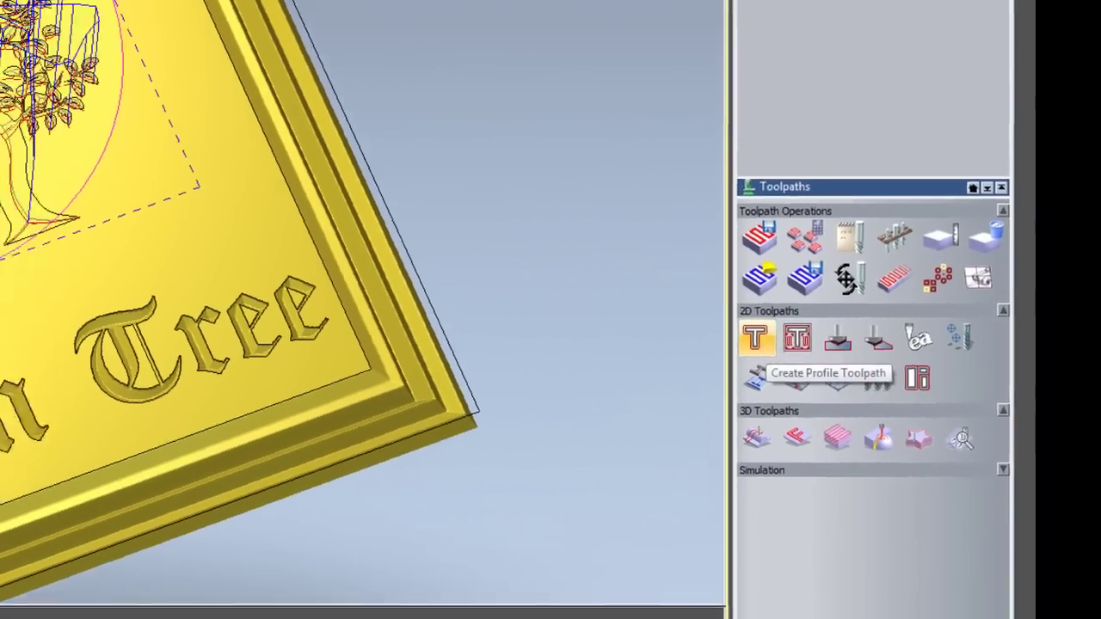
- Calculate an Along Profile toolpath on the circle: V-Bit 32 mm 150 degree, 3 mm finish depth
{"action": "left_click", "coordinate": [741, 337]}
{"action": "left_click", "coordinate": [917, 61]}
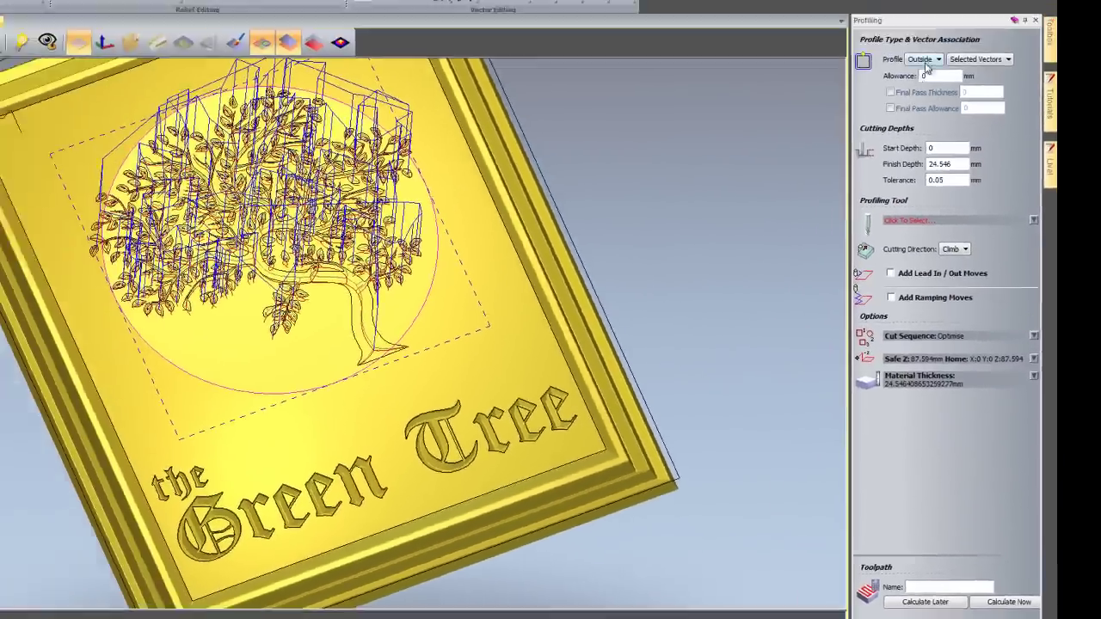
{"action": "left_click", "coordinate": [919, 73]}
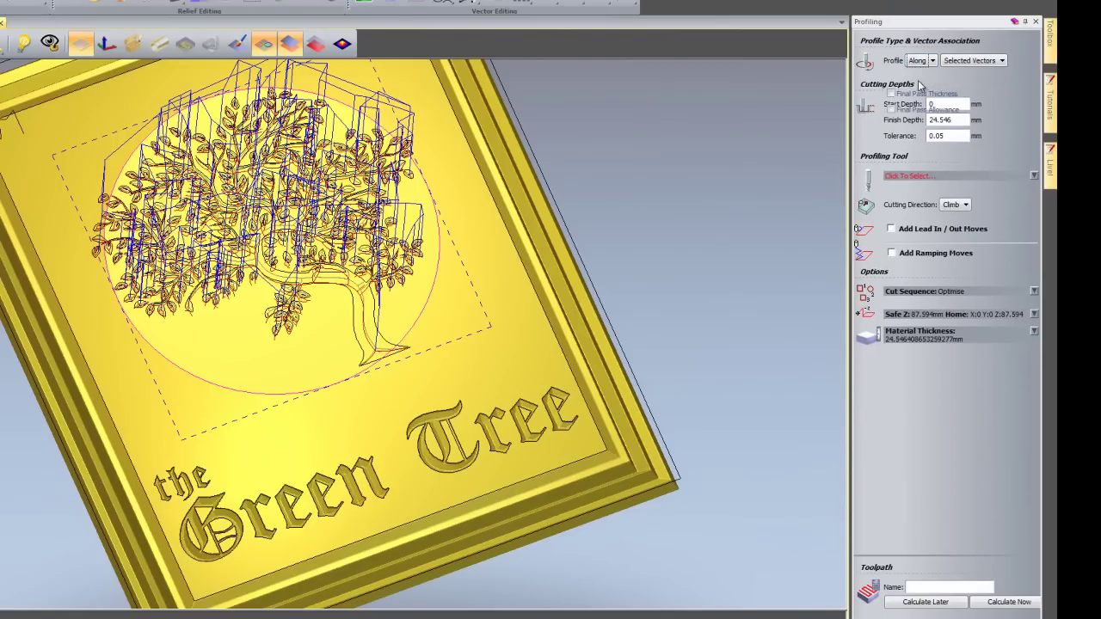
{"action": "left_click", "coordinate": [942, 177]}
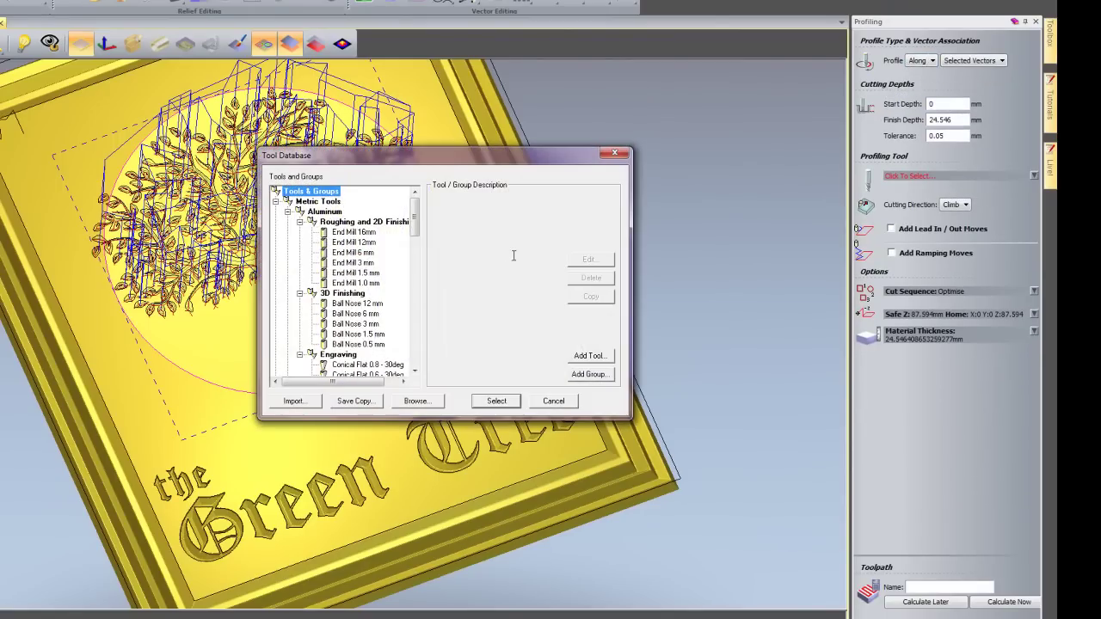
{"action": "left_click_drag", "start_coordinate": [418, 221], "coordinate": [434, 327]}
{"action": "double_click", "coordinate": [381, 324]}
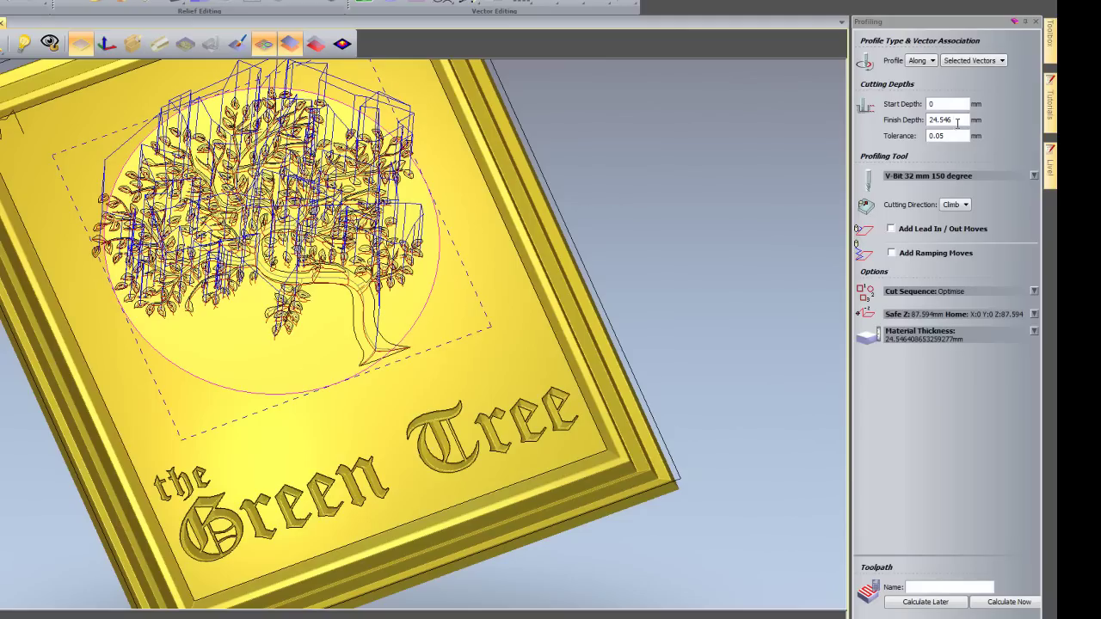
{"action": "double_click", "coordinate": [955, 120]}
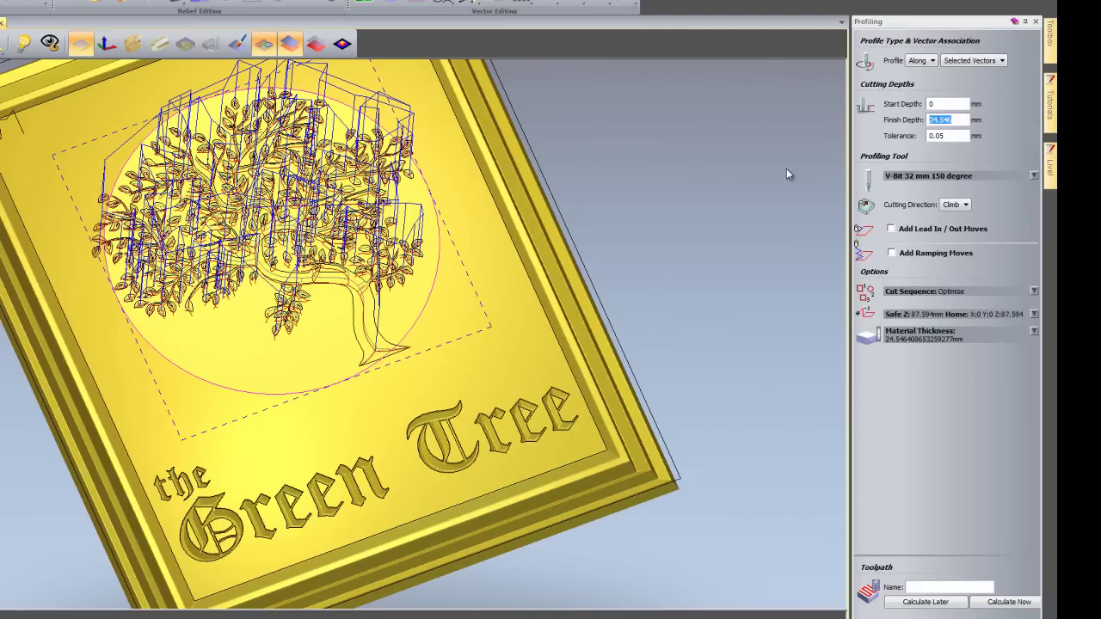
{"action": "type", "text": "3"}
{"action": "left_click", "coordinate": [1011, 602]}
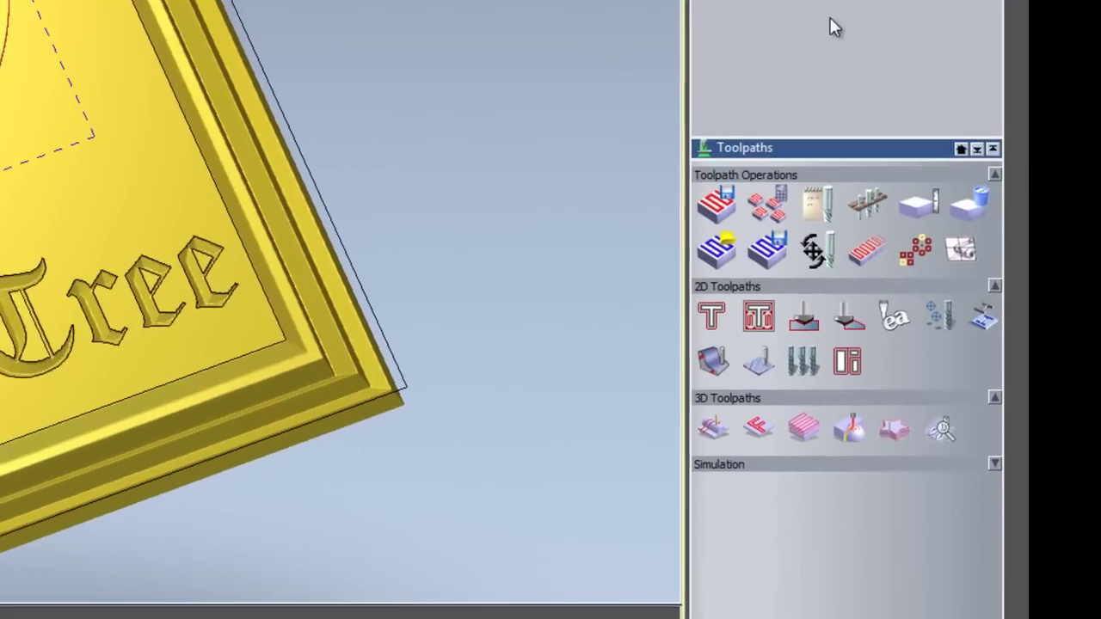
- Start a machine-relief toolpath limited to selected vectors, selecting the rectangle framing the Green Tree text
{"action": "left_click", "coordinate": [709, 404]}
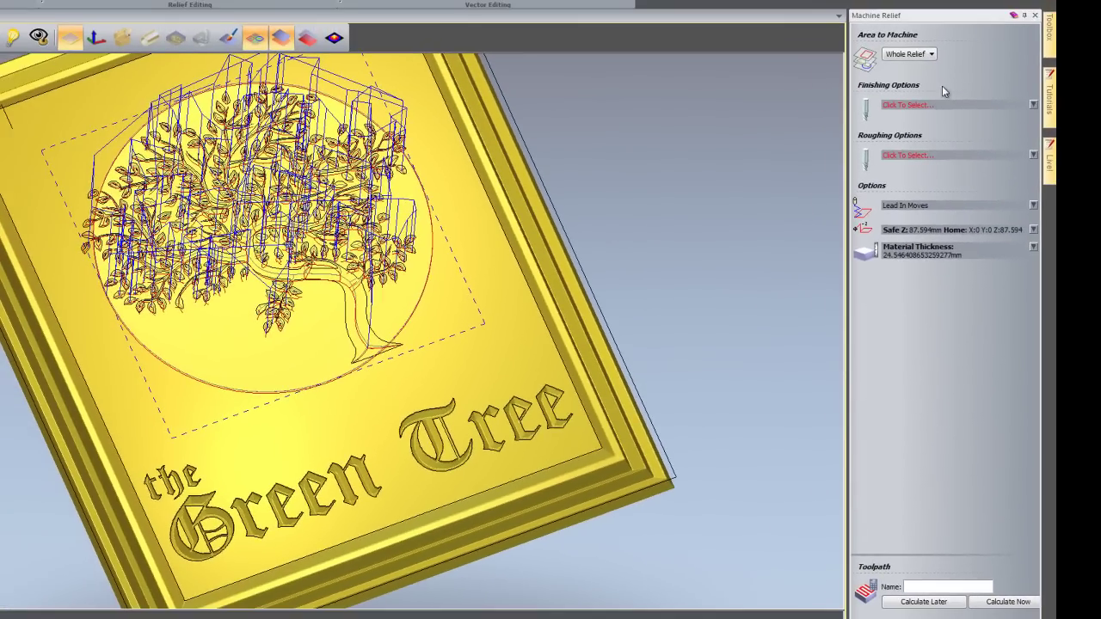
{"action": "left_click", "coordinate": [931, 54]}
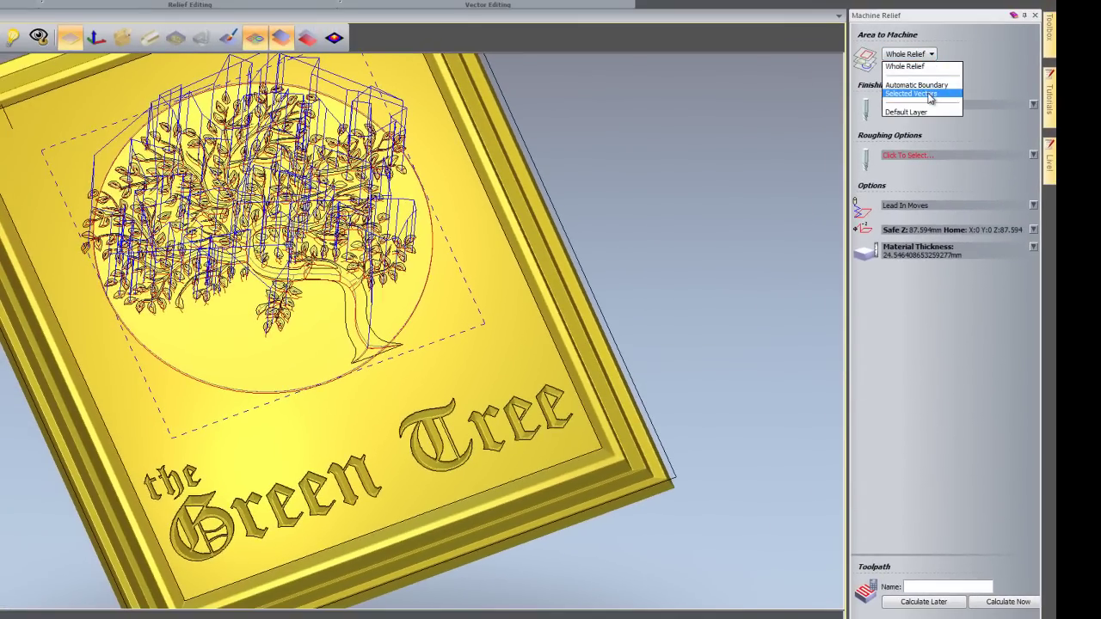
{"action": "left_click", "coordinate": [911, 94]}
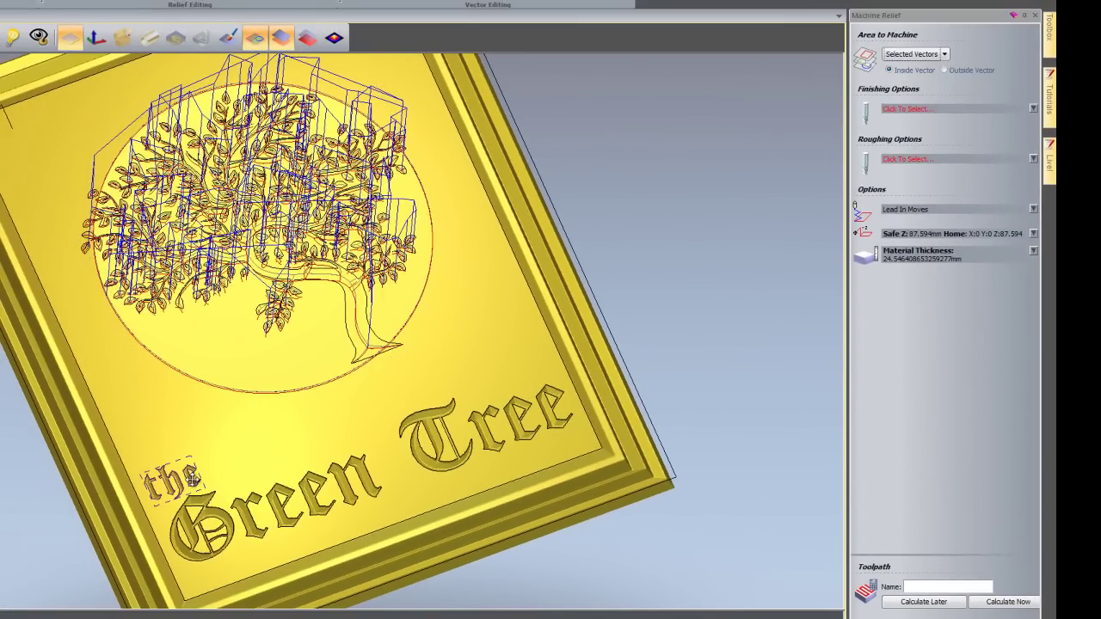
{"action": "left_click", "coordinate": [224, 516]}
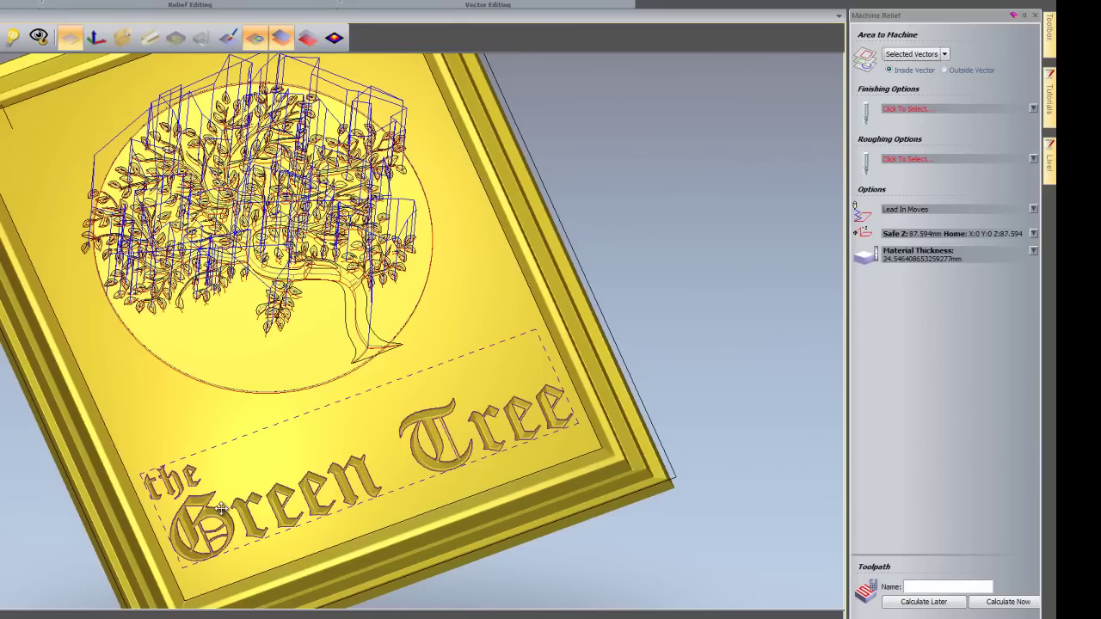
- Choose the Conical 0.125 Flat - 10 degrees tool as the finishing tool
{"action": "left_click", "coordinate": [910, 110]}
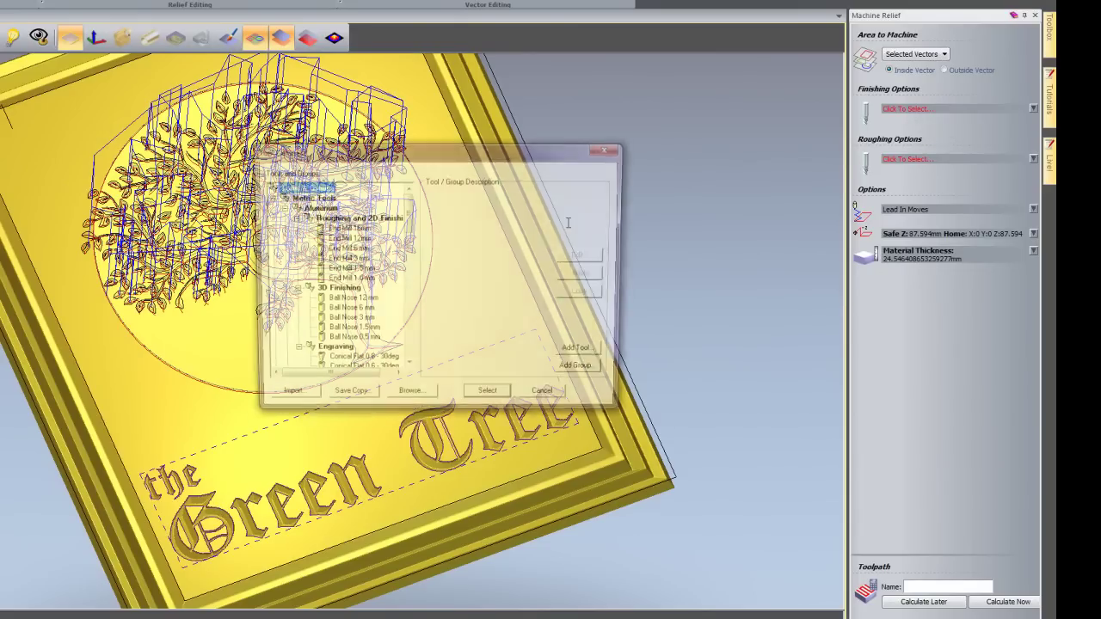
{"action": "left_click_drag", "start_coordinate": [408, 233], "coordinate": [411, 249]}
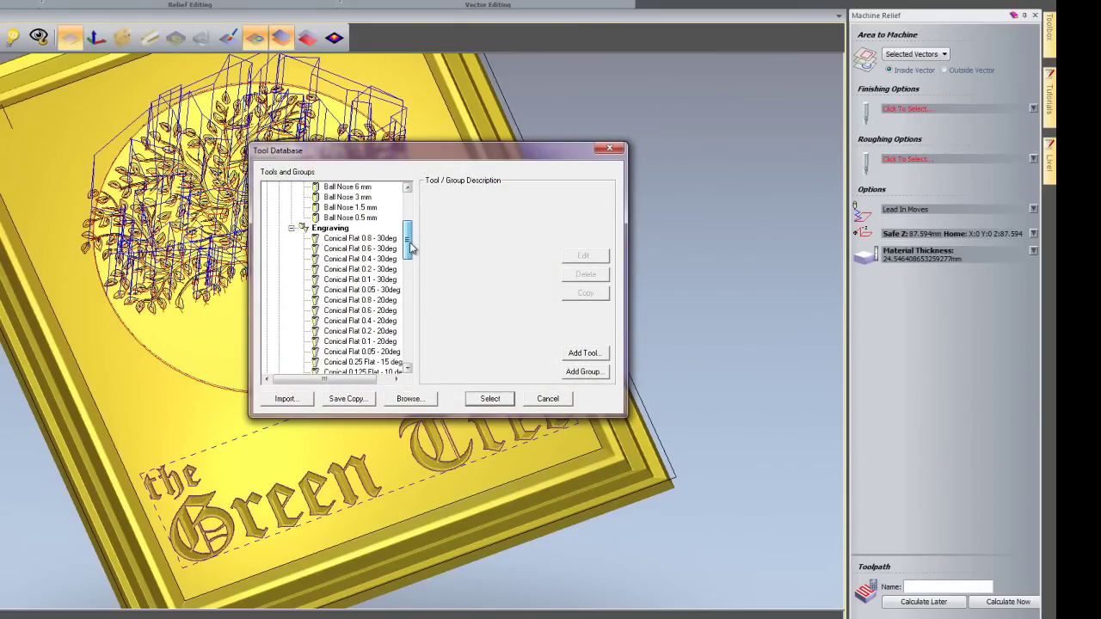
{"action": "left_click", "coordinate": [405, 370]}
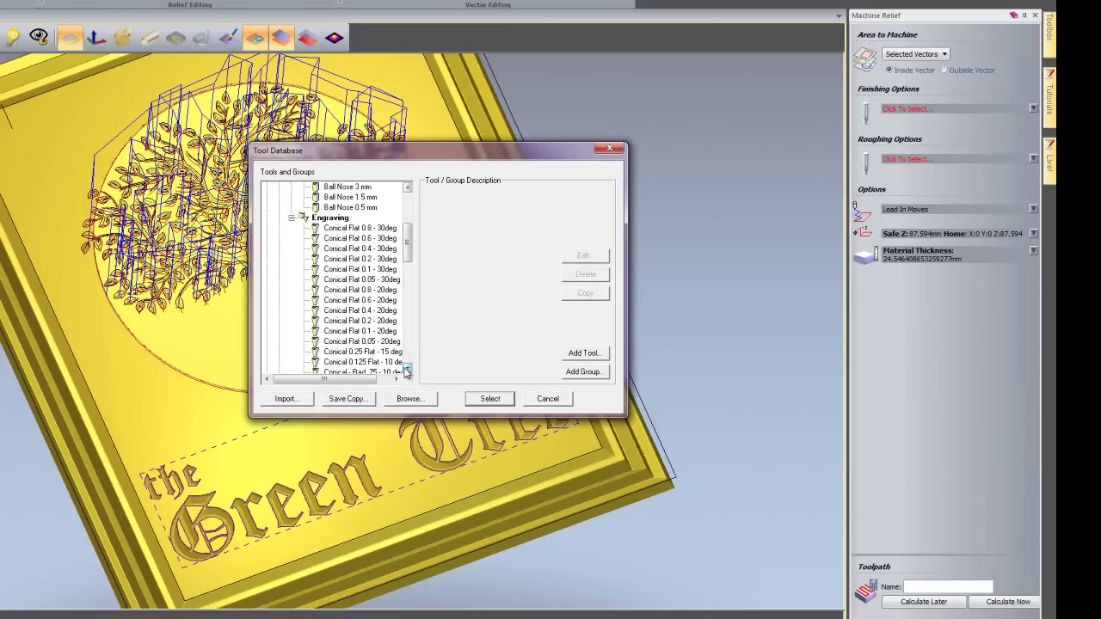
{"action": "left_click", "coordinate": [406, 370]}
{"action": "left_click", "coordinate": [366, 351]}
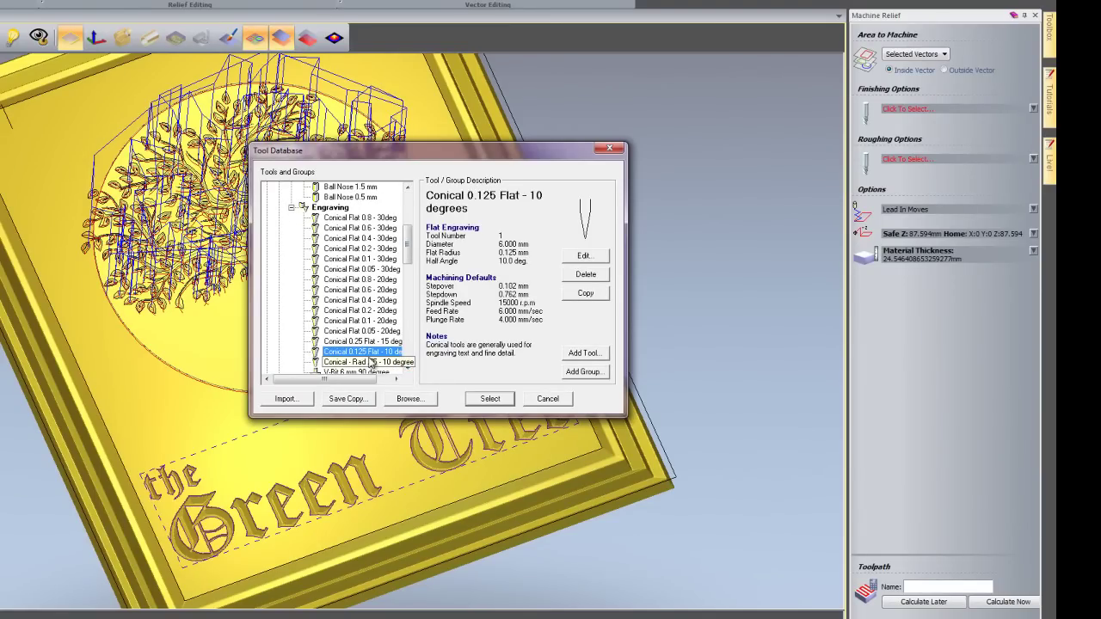
{"action": "left_click", "coordinate": [483, 401]}
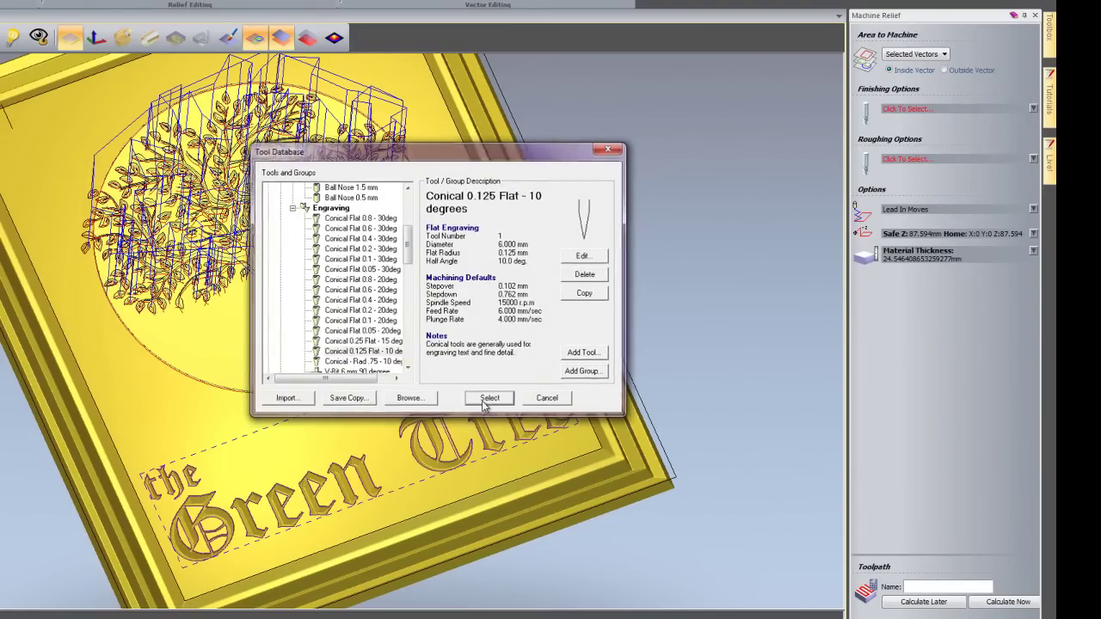
- Edit the finishing tool's stepover value and calculate Machine Relief 1 over the lettering
{"action": "left_click", "coordinate": [1033, 110]}
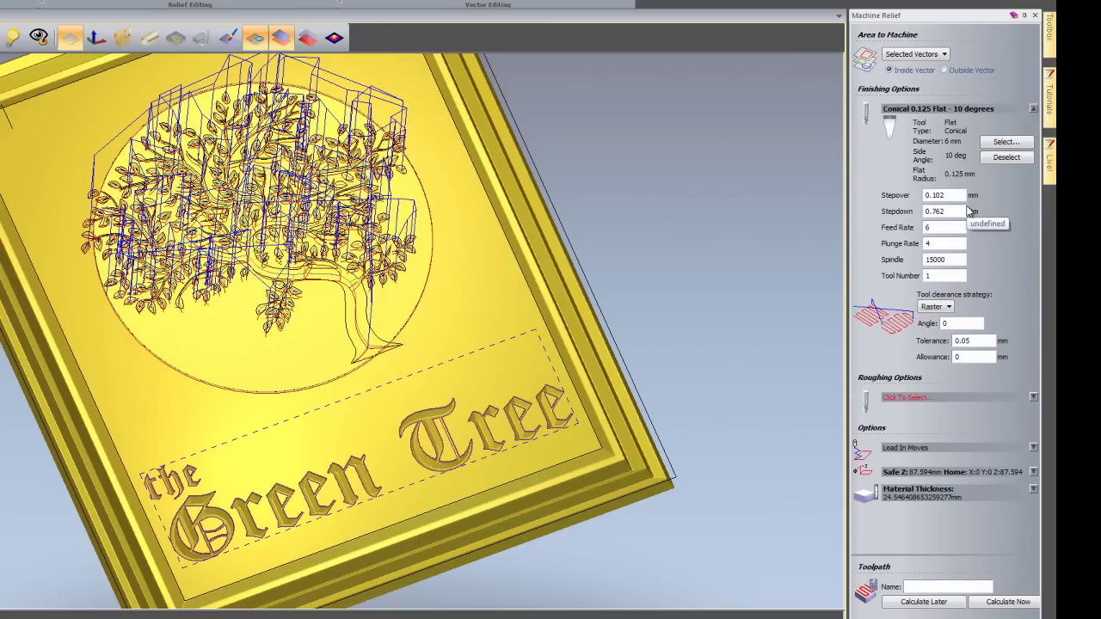
{"action": "left_click_drag", "start_coordinate": [937, 196], "coordinate": [897, 200]}
{"action": "type", "text": "0."}
{"action": "left_click", "coordinate": [978, 110]}
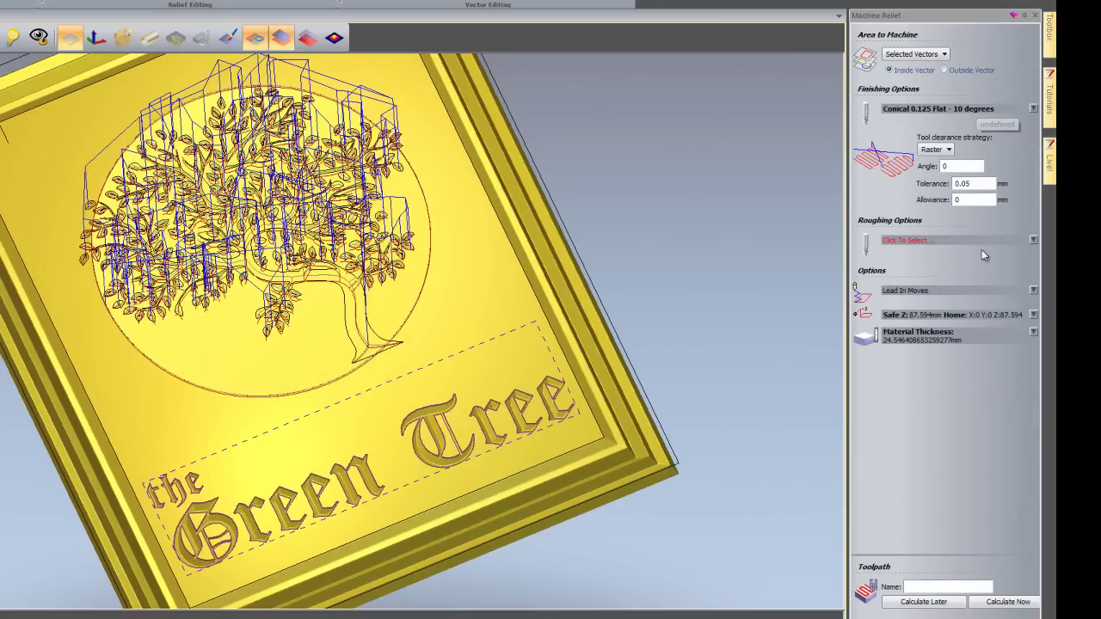
{"action": "left_click", "coordinate": [1000, 604]}
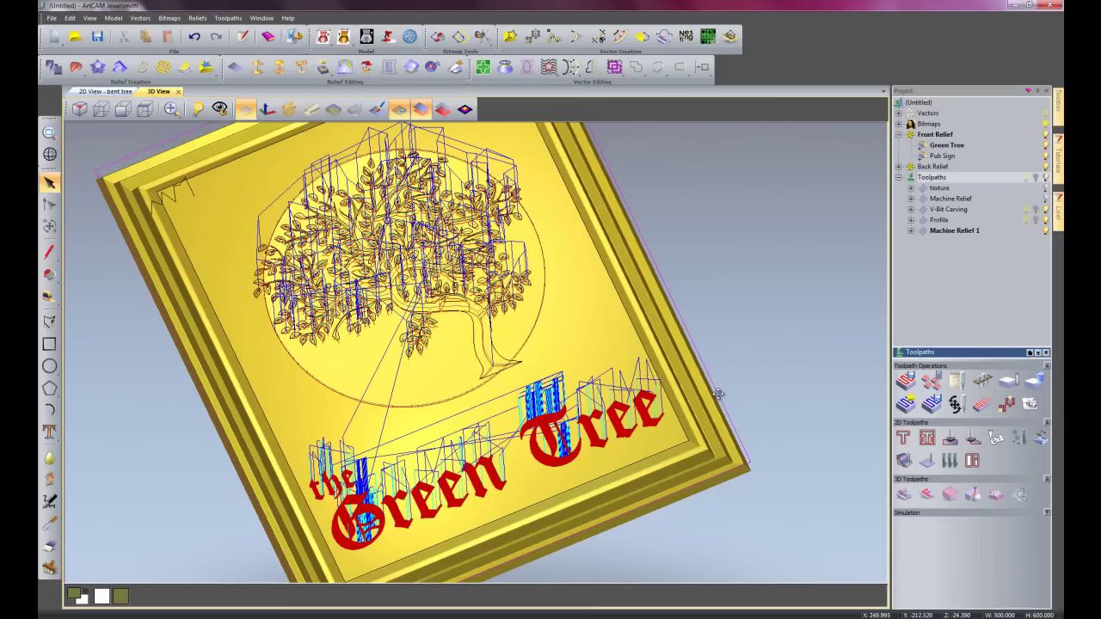
- Calculate Profile 1 outside the plaque border with End Mill 16 mm to 24.546 mm depth
{"action": "left_click", "coordinate": [905, 440]}
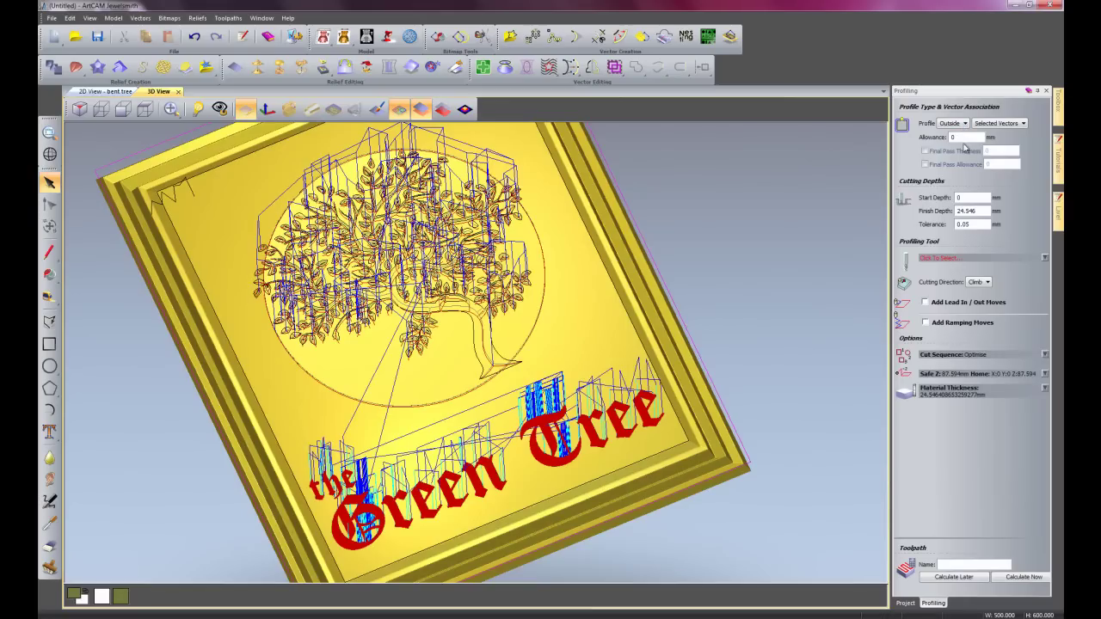
{"action": "left_click", "coordinate": [942, 258]}
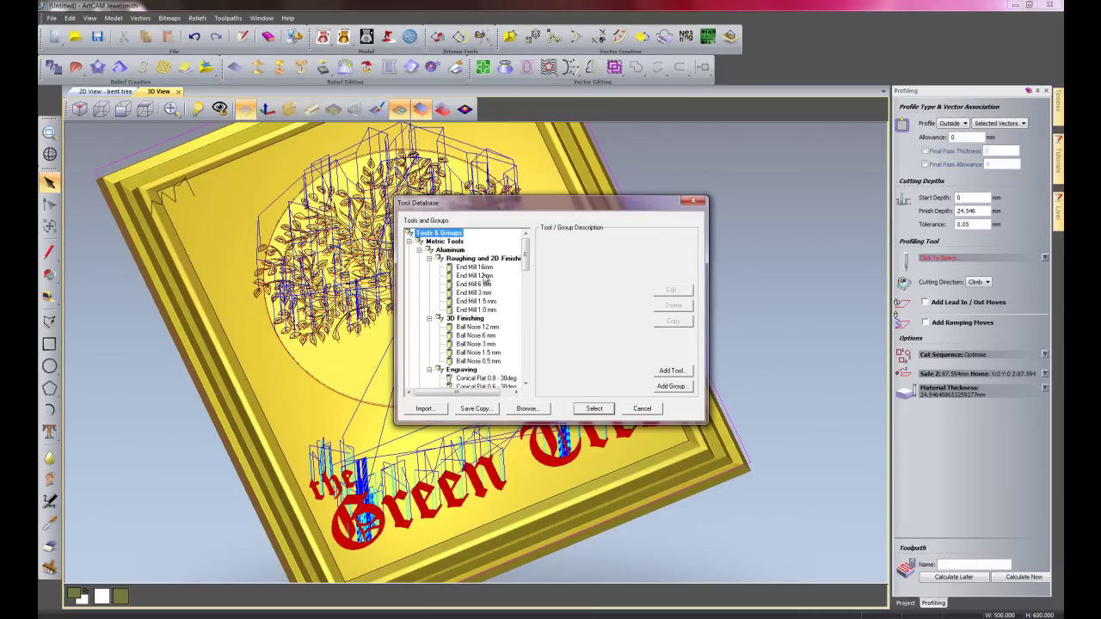
{"action": "left_click_drag", "start_coordinate": [524, 258], "coordinate": [527, 309]}
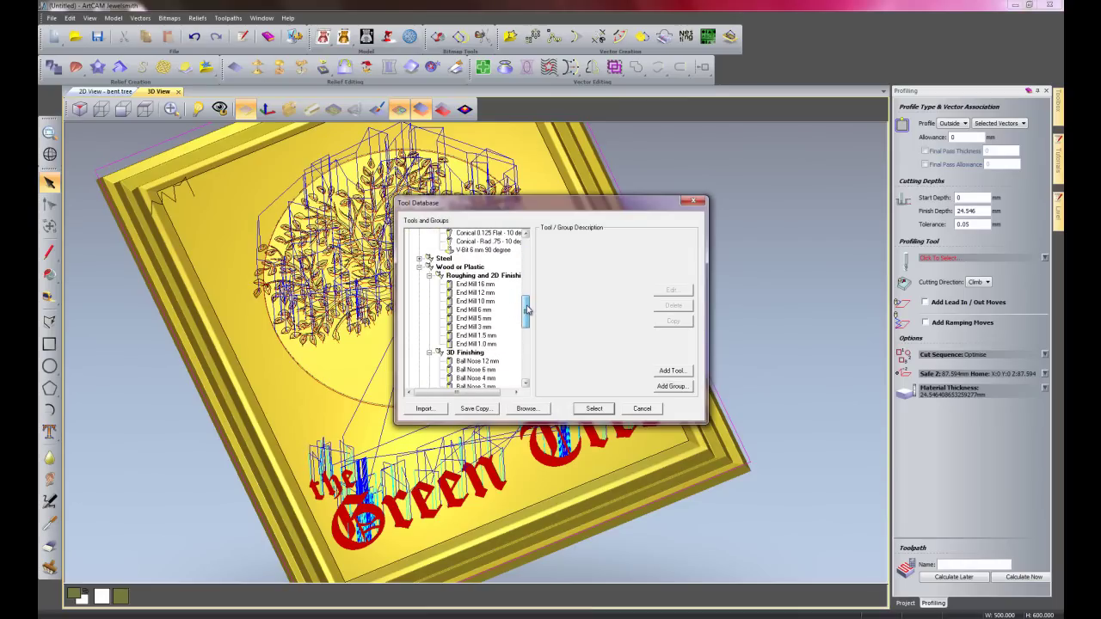
{"action": "double_click", "coordinate": [477, 284]}
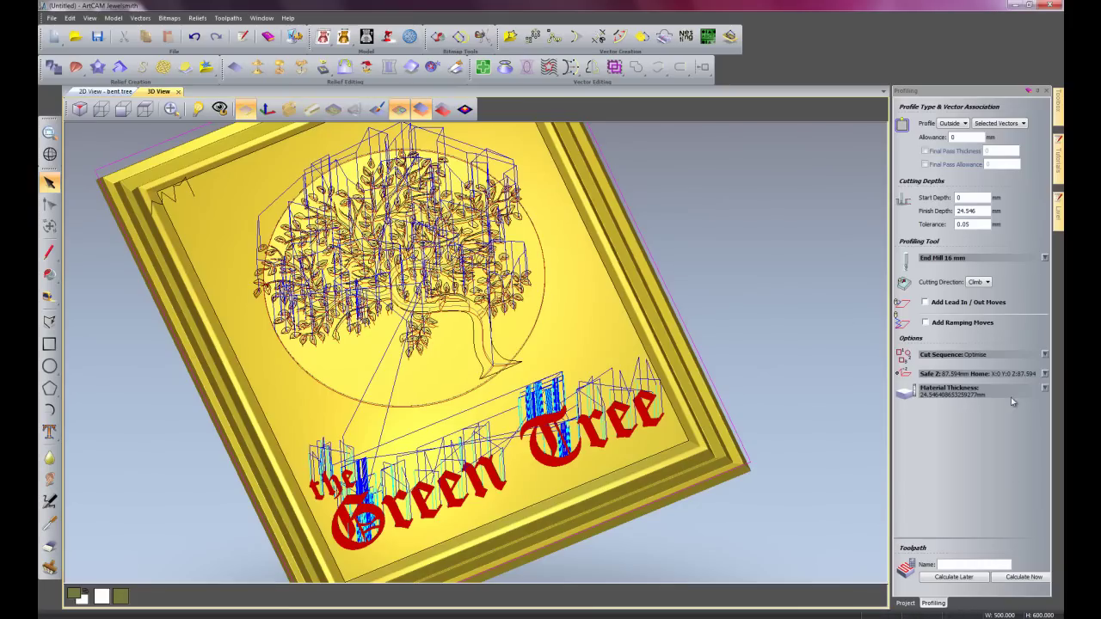
{"action": "left_click", "coordinate": [1045, 258]}
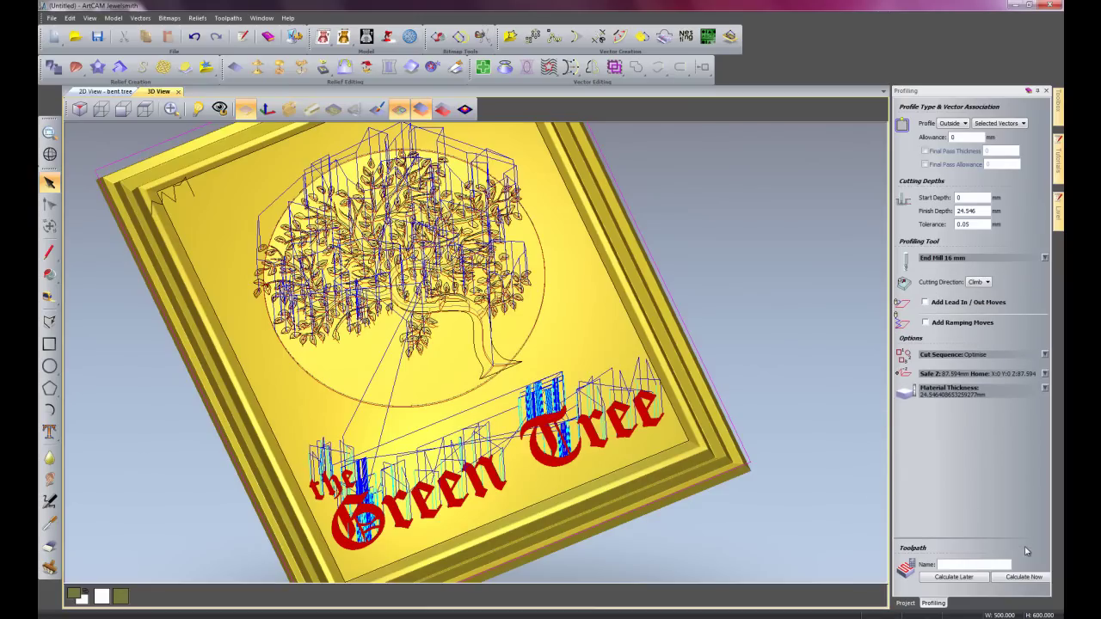
{"action": "left_click", "coordinate": [1025, 578]}
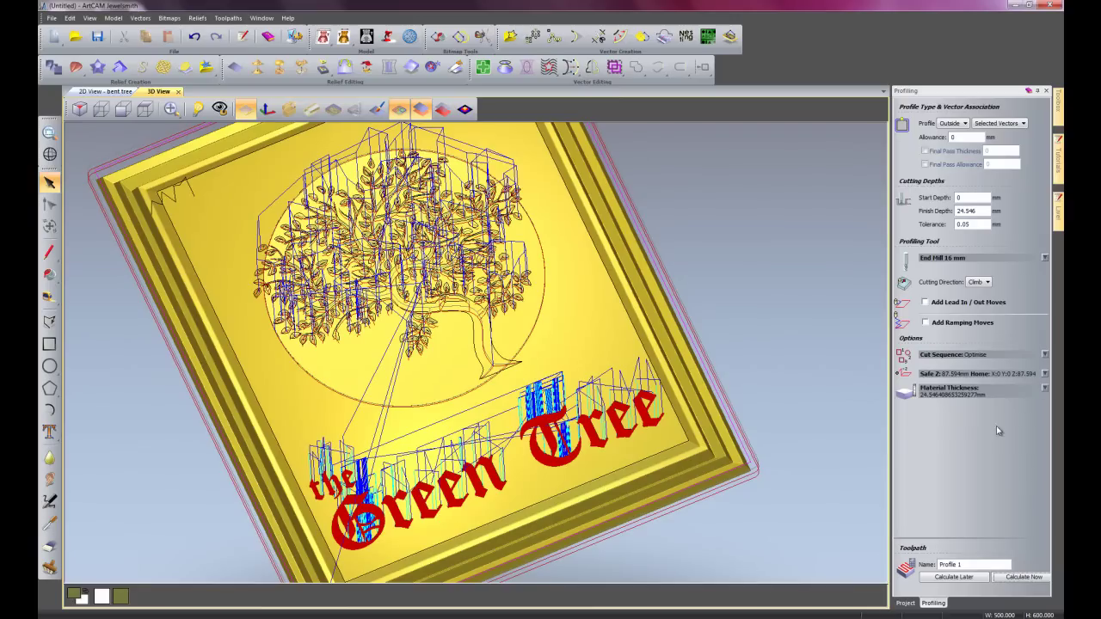
{"action": "left_click", "coordinate": [1045, 90]}
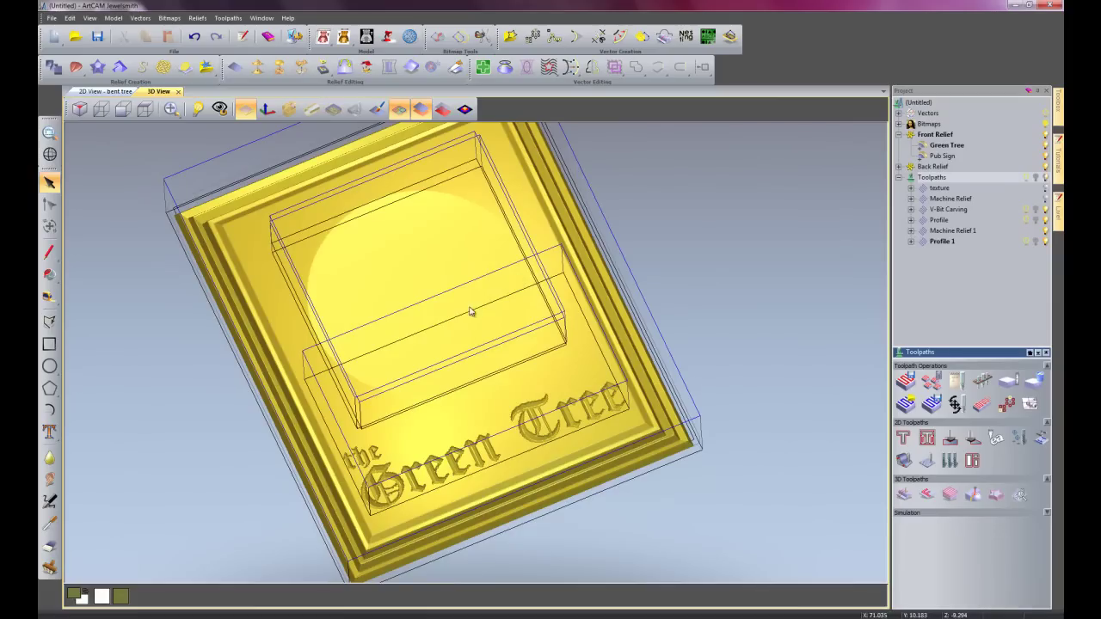
- Hide the toolpath drawings and open Simulate All Toolpaths block setup (0.0 to -24.54641 mm)
{"action": "left_click_drag", "start_coordinate": [470, 313], "coordinate": [518, 329]}
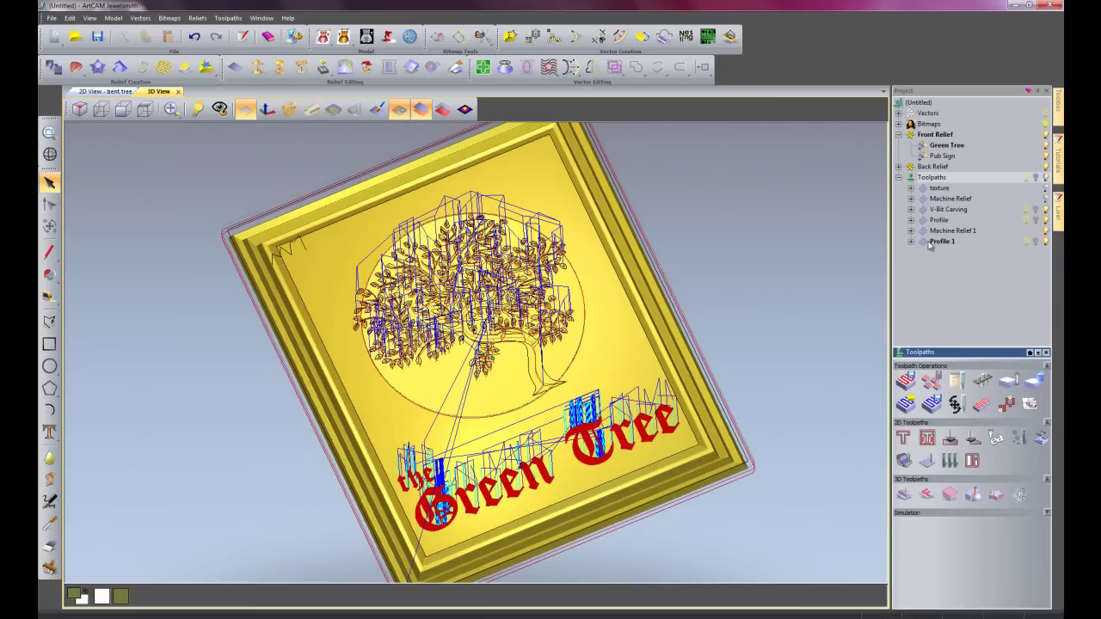
{"action": "left_click", "coordinate": [1046, 178]}
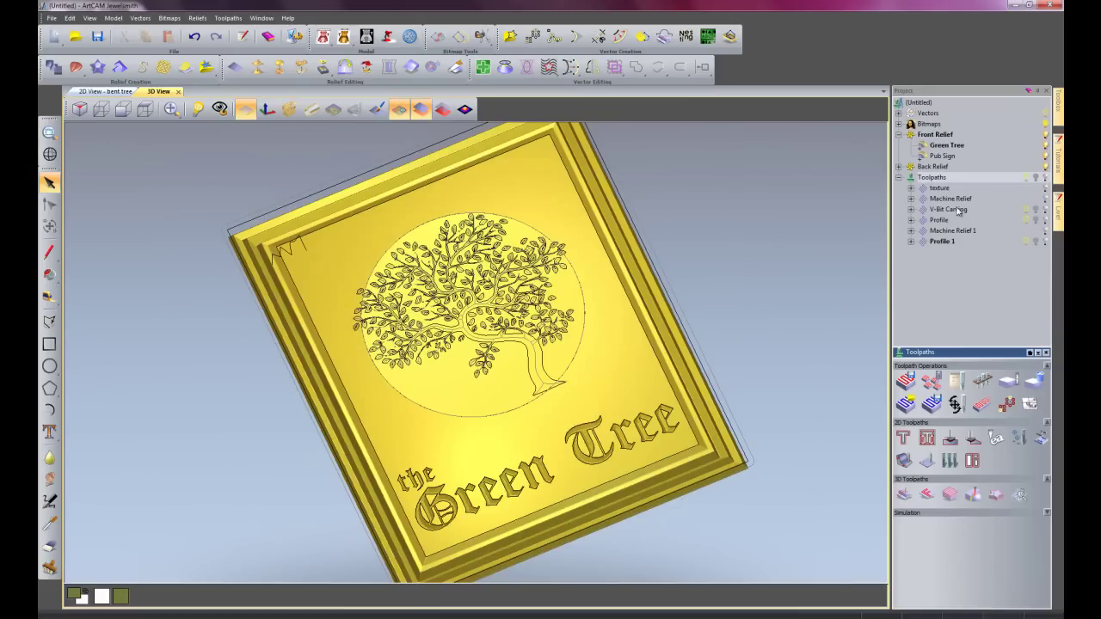
{"action": "right_click", "coordinate": [936, 178]}
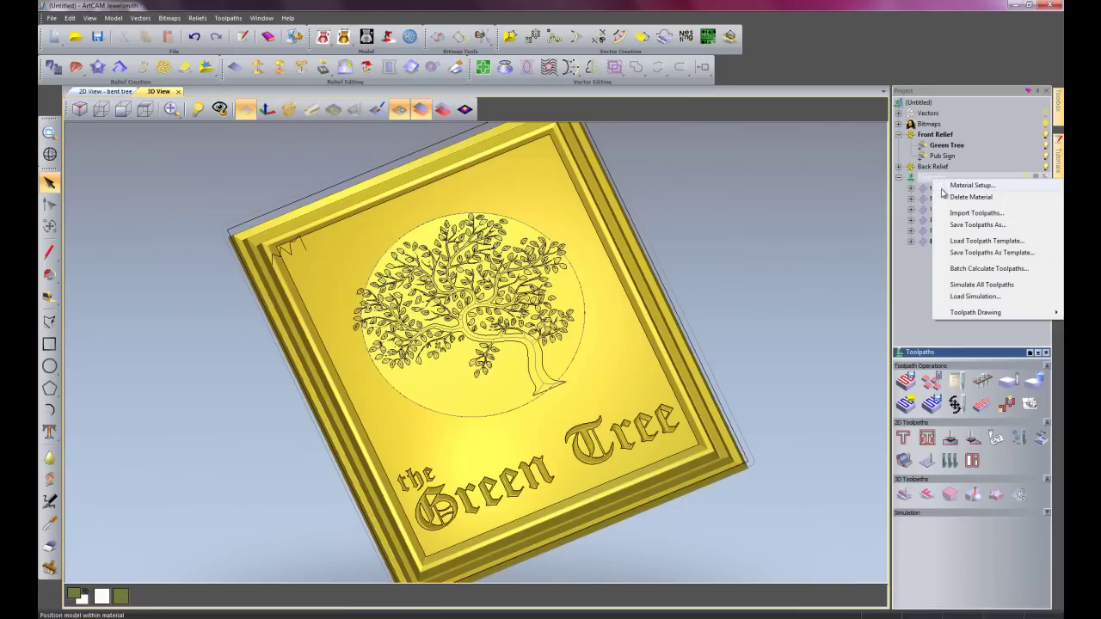
{"action": "left_click", "coordinate": [969, 286]}
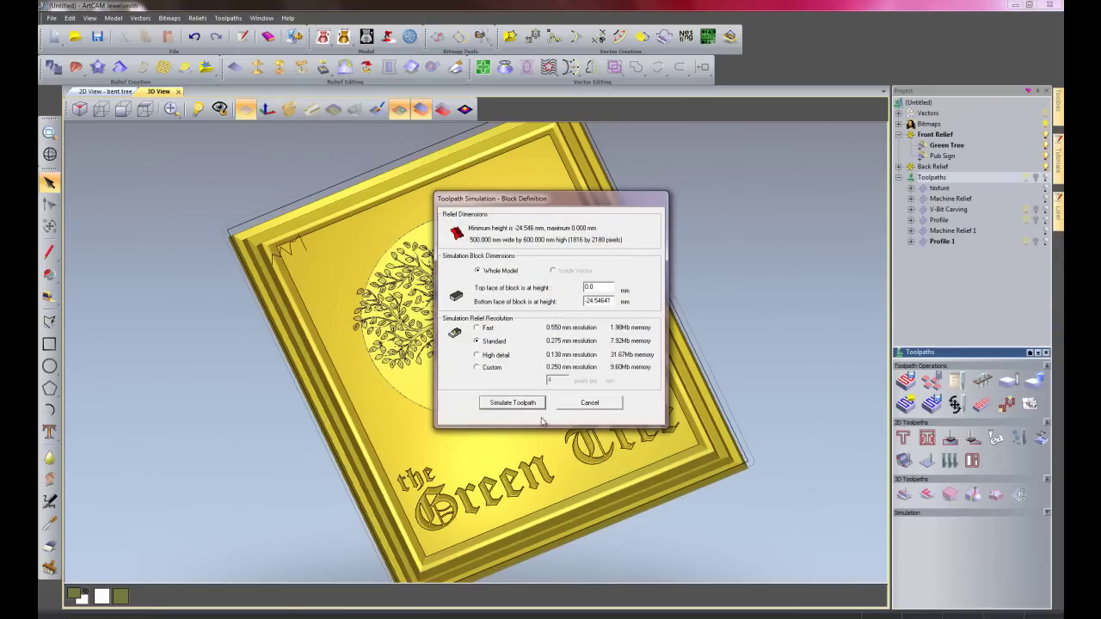
- Simulate all toolpaths on the flat whole-model block at Standard resolution
{"action": "left_click", "coordinate": [512, 404]}
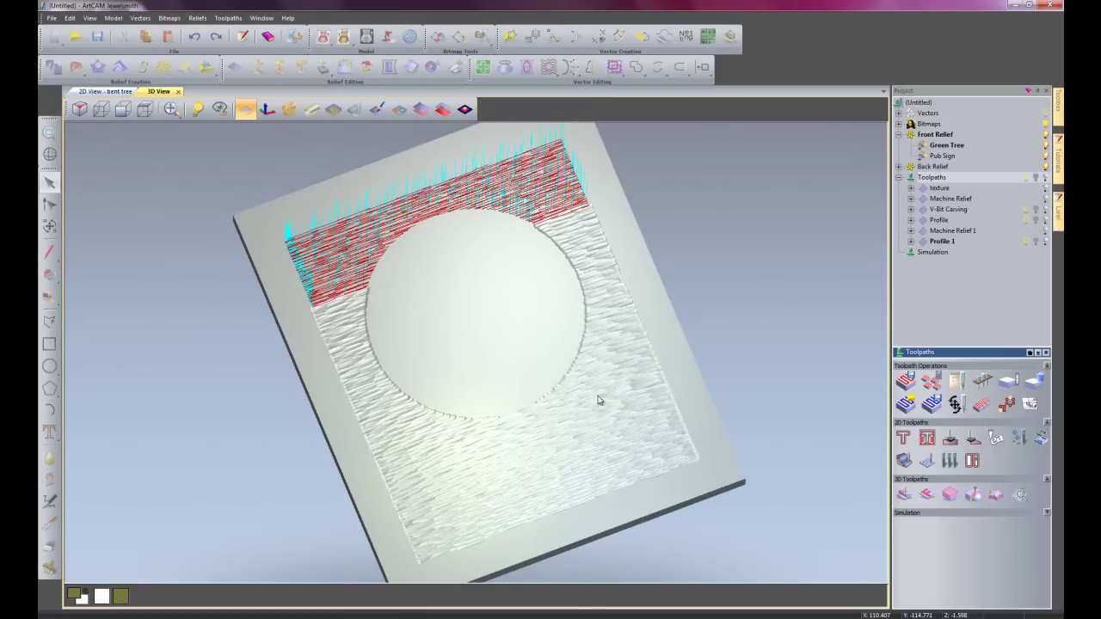
- Orbit, pan and zoom the 3D View to inspect the carved frame, circle and 'the Green Tree' lettering
{"action": "left_click_drag", "start_coordinate": [599, 398], "coordinate": [600, 420]}
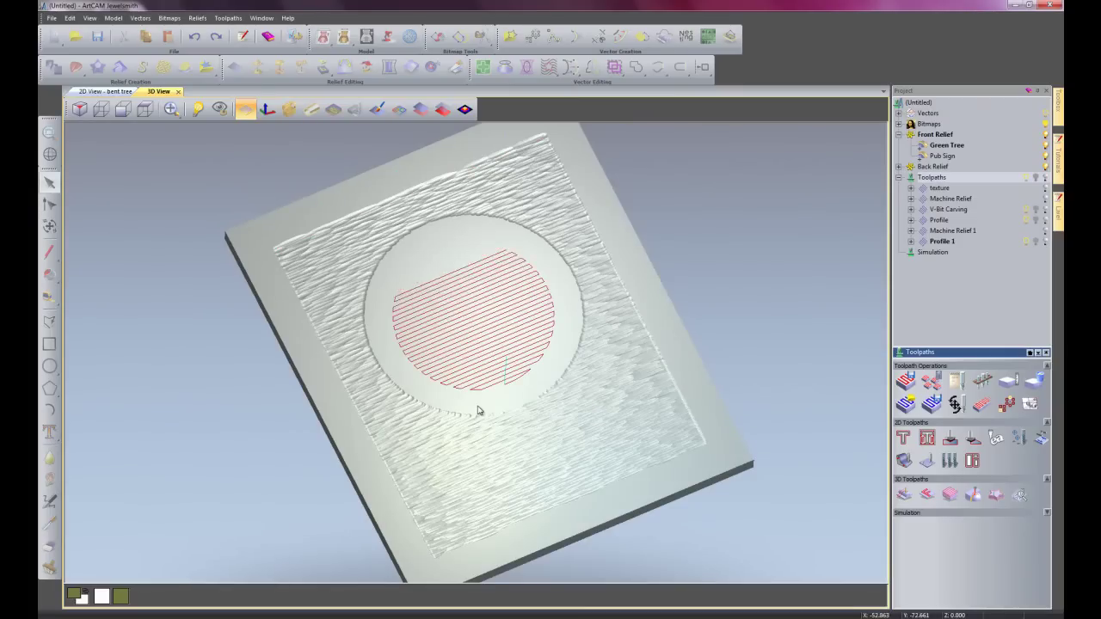
{"action": "left_click_drag", "start_coordinate": [479, 411], "coordinate": [471, 430]}
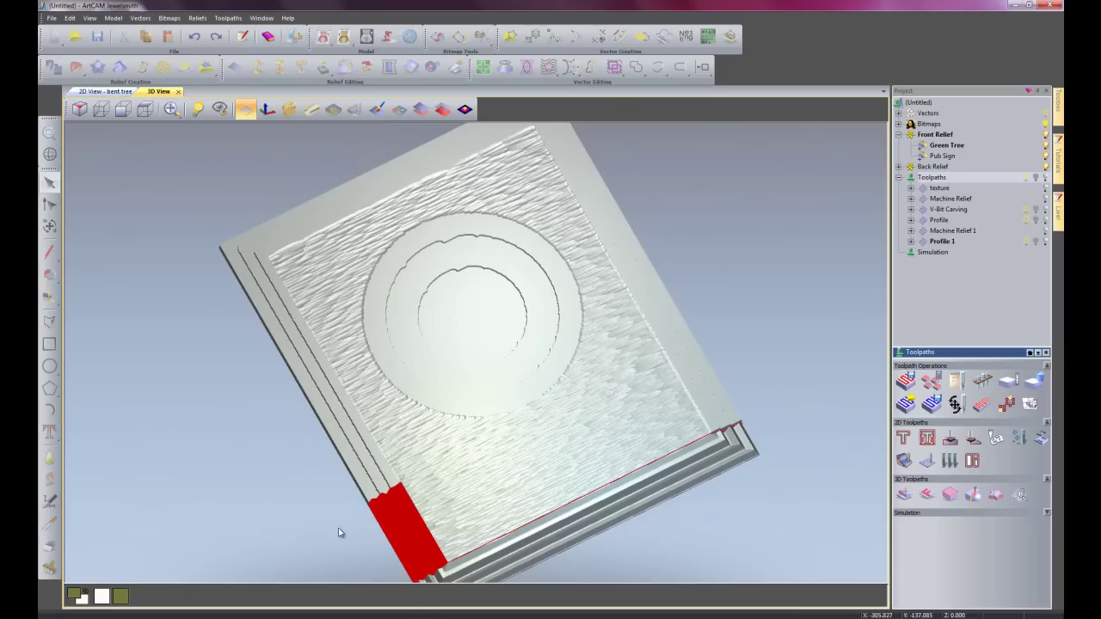
{"action": "left_click_drag", "start_coordinate": [657, 414], "coordinate": [659, 401]}
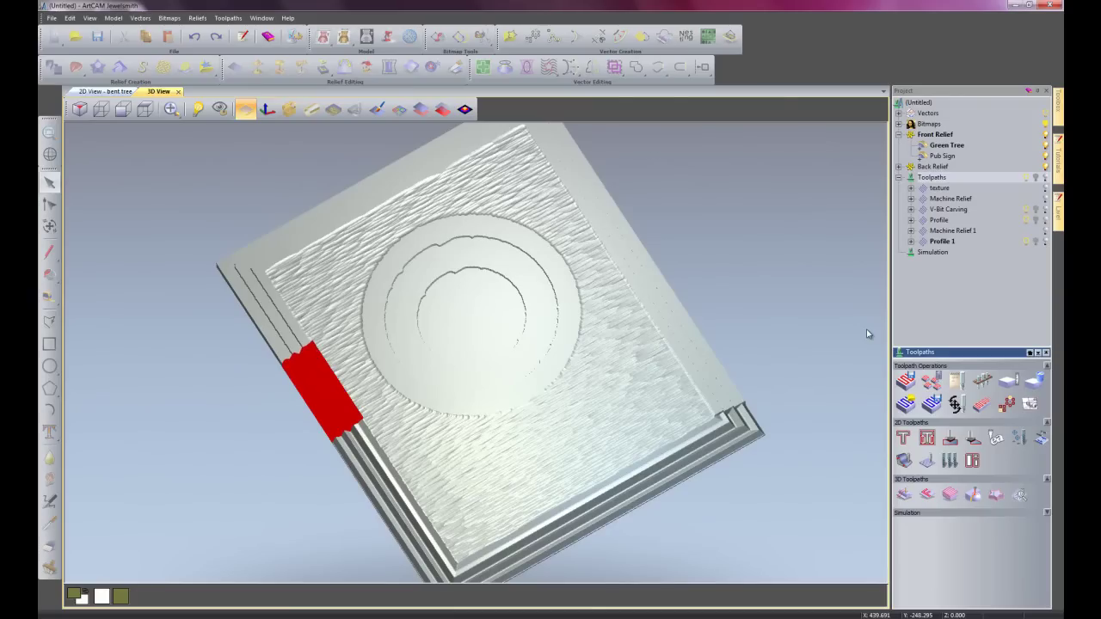
{"action": "left_click_drag", "start_coordinate": [867, 334], "coordinate": [746, 303]}
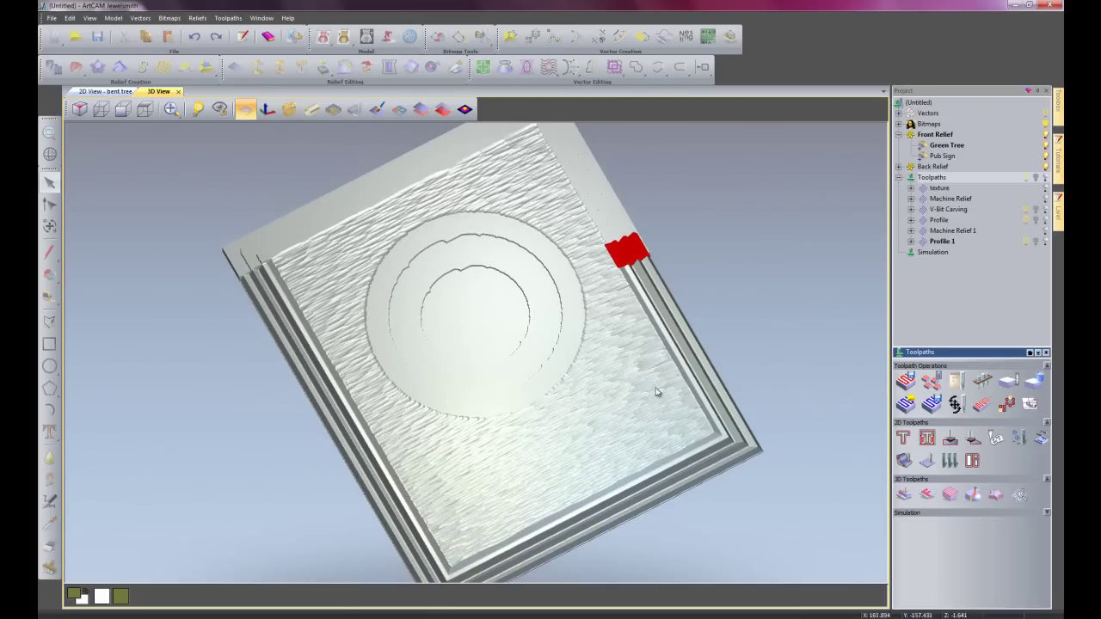
{"action": "left_click_drag", "start_coordinate": [626, 437], "coordinate": [631, 379]}
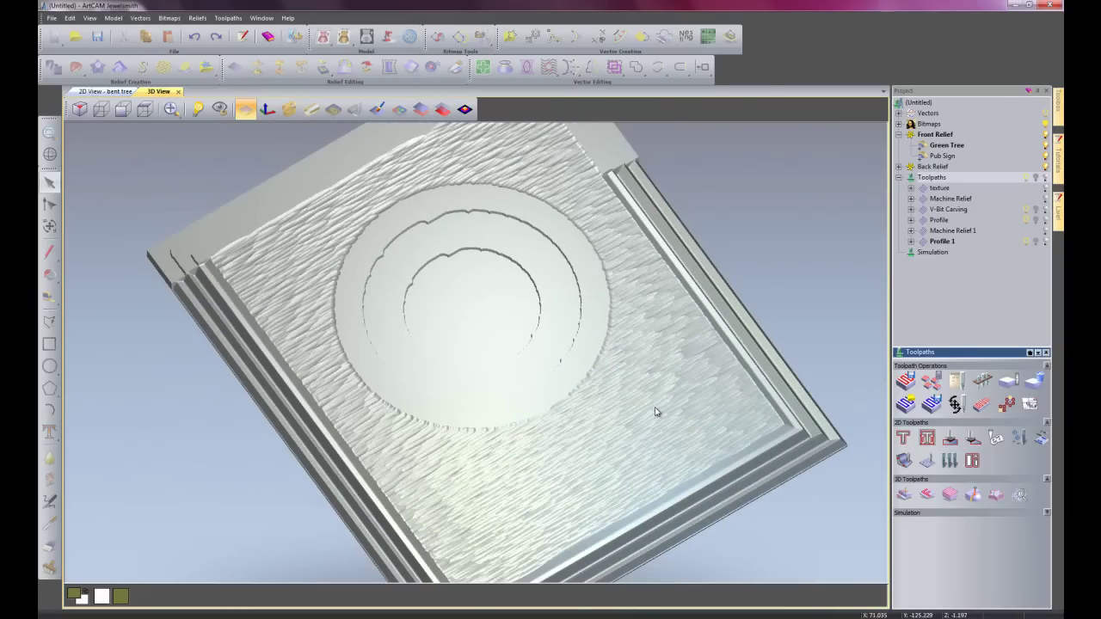
{"action": "left_click_drag", "start_coordinate": [586, 419], "coordinate": [585, 438]}
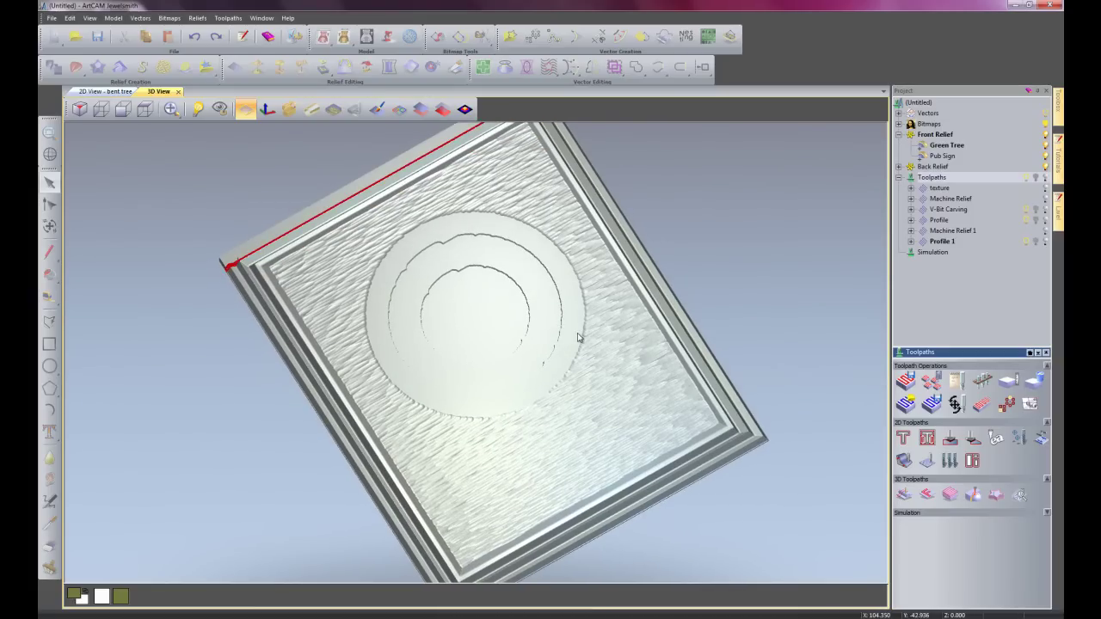
{"action": "left_click_drag", "start_coordinate": [578, 342], "coordinate": [533, 327]}
{"action": "scroll", "coordinate": [512, 510], "scroll_direction": "up", "scroll_amount": 5}
{"action": "middle_click_drag", "start_coordinate": [512, 510], "coordinate": [450, 304]}
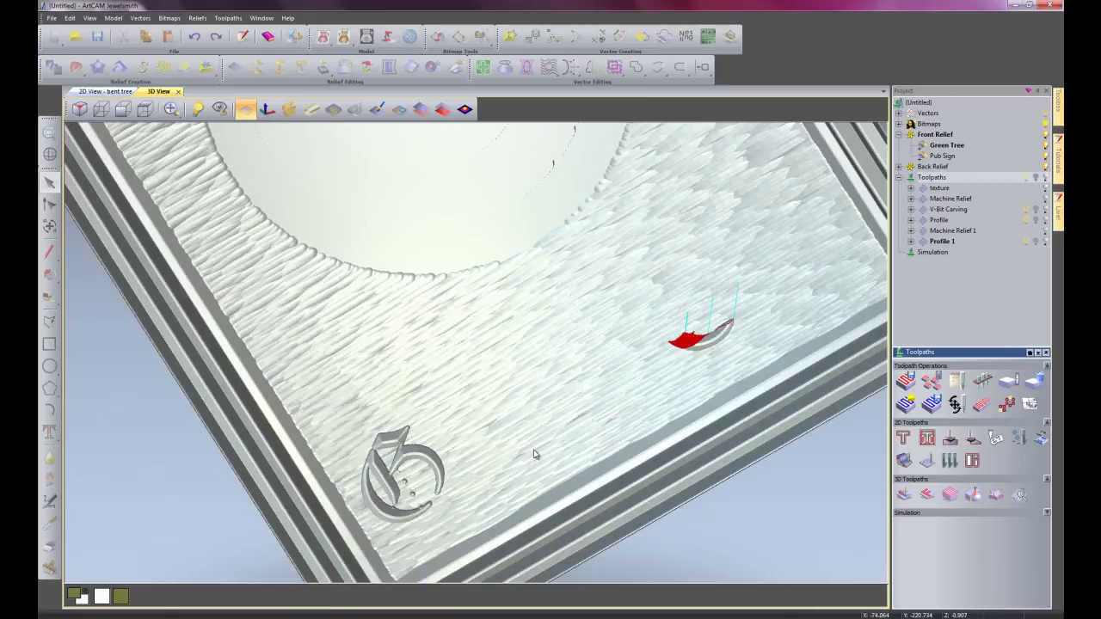
{"action": "left_click_drag", "start_coordinate": [534, 454], "coordinate": [519, 304]}
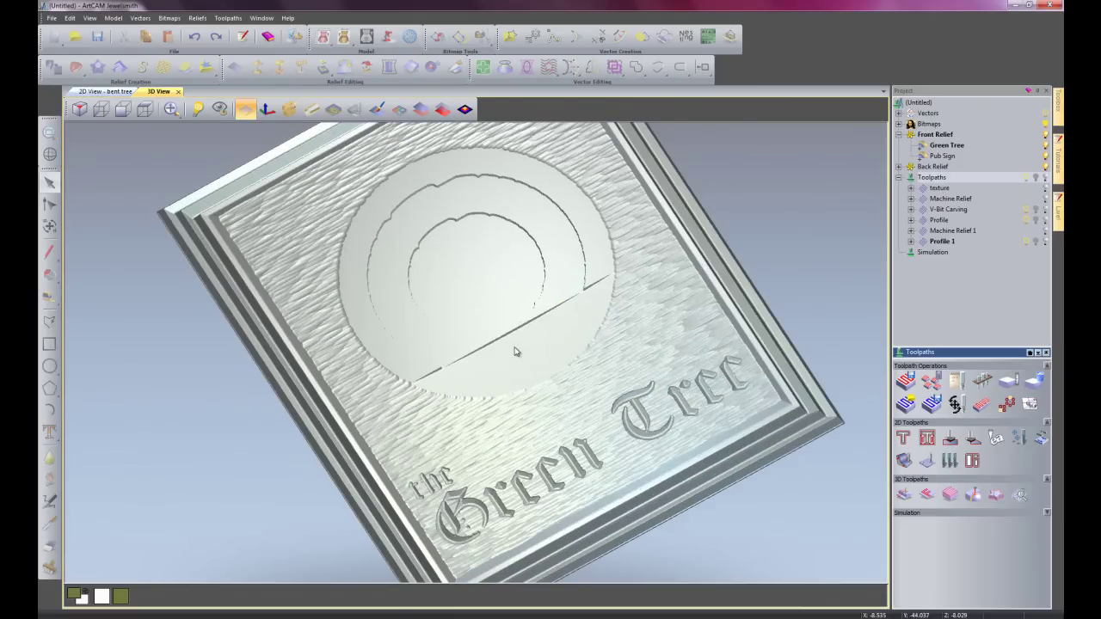
{"action": "scroll", "coordinate": [634, 327], "scroll_direction": "up", "scroll_amount": 3}
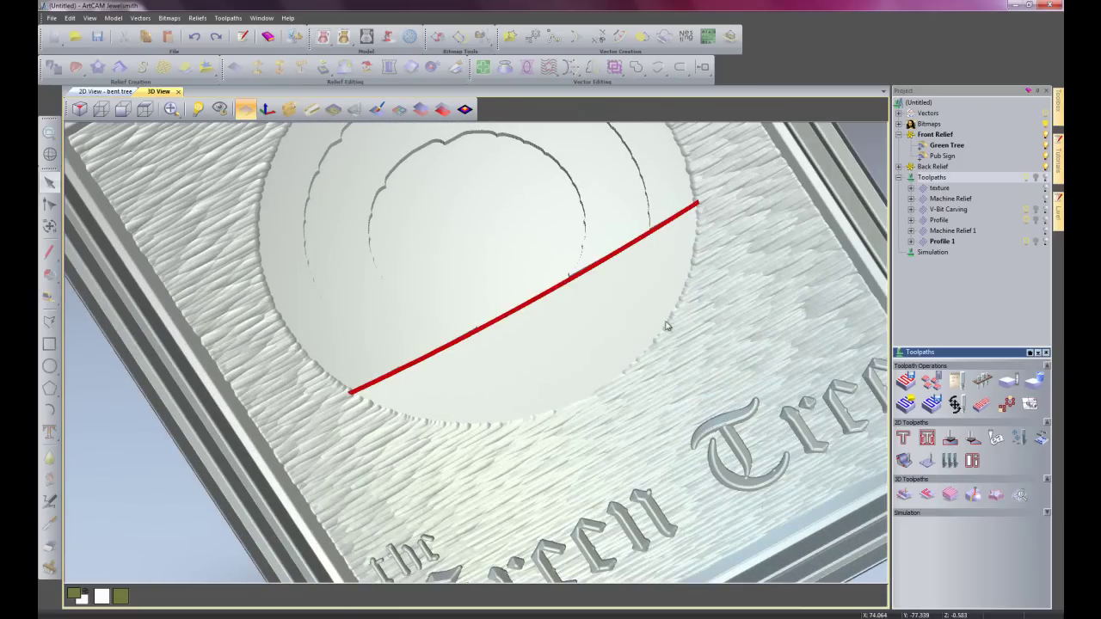
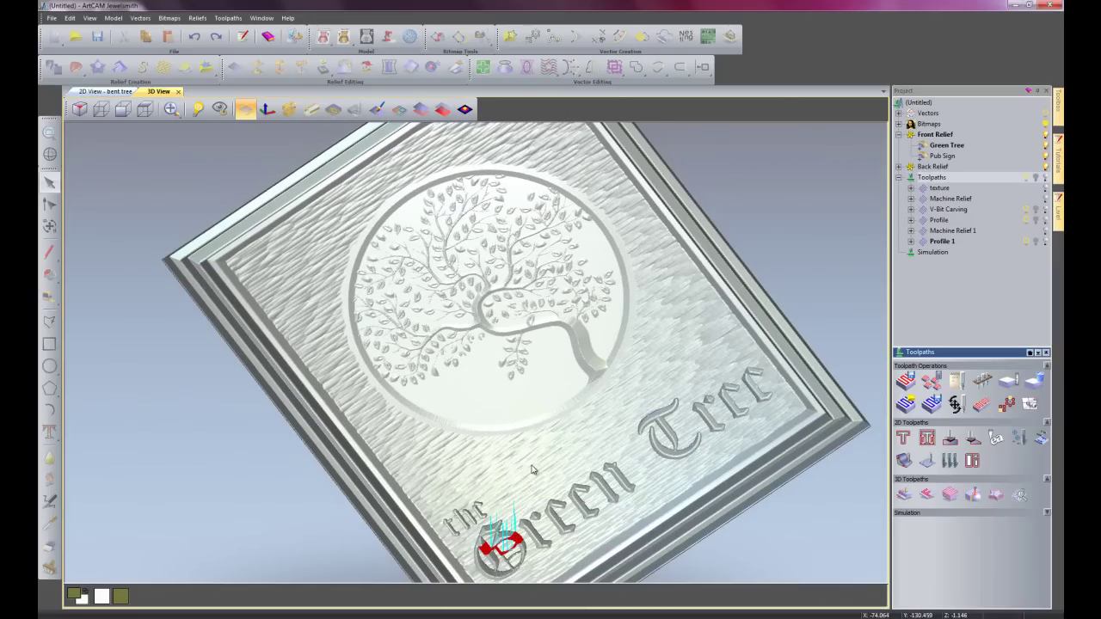
- Rotate the 3D view to inspect the fully carved 'the Green Tree' lettering on the sign
{"action": "left_click_drag", "start_coordinate": [602, 422], "coordinate": [598, 440]}
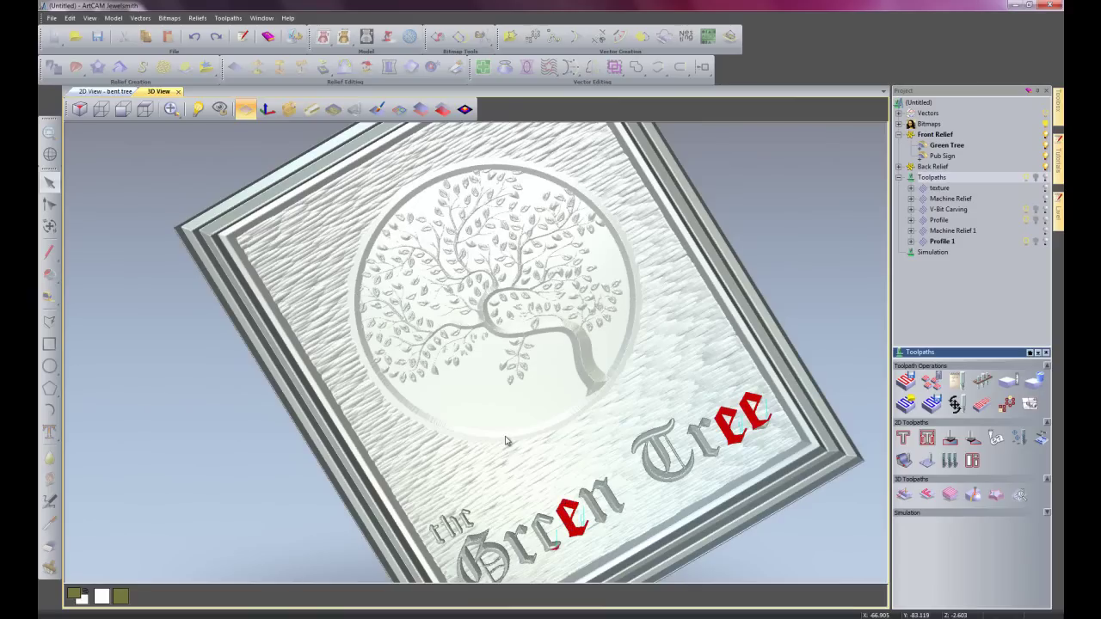
{"action": "mouse_move", "coordinate": [543, 450]}
{"action": "left_mouse_down"}
{"action": "mouse_move", "coordinate": [557, 437]}
{"action": "mouse_move", "coordinate": [495, 409]}
{"action": "left_mouse_up"}
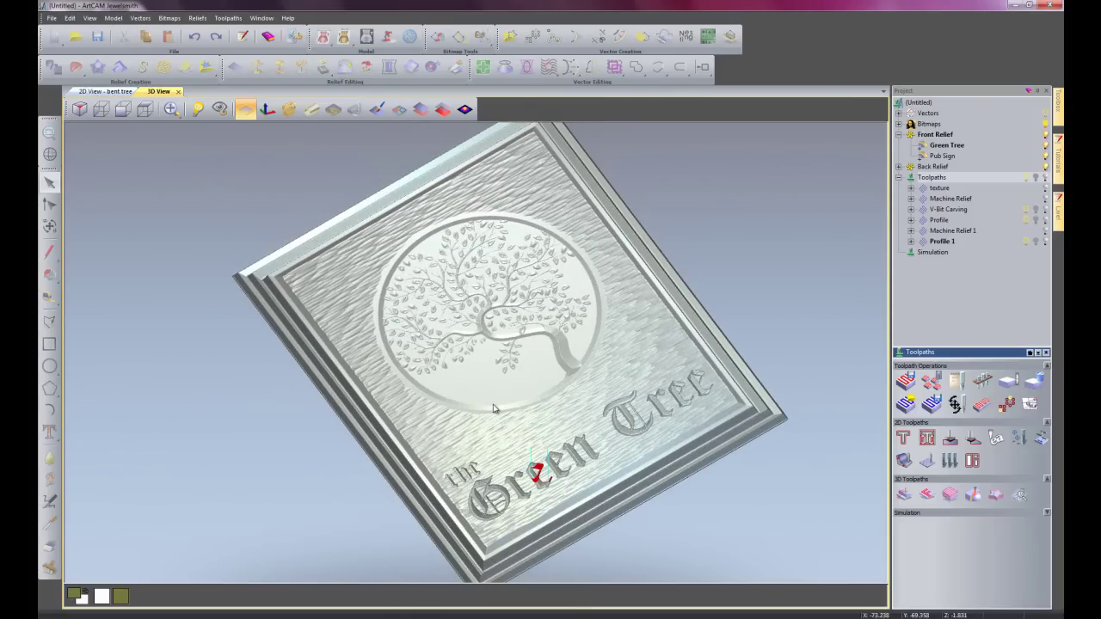
{"action": "left_click_drag", "start_coordinate": [602, 462], "coordinate": [555, 495]}
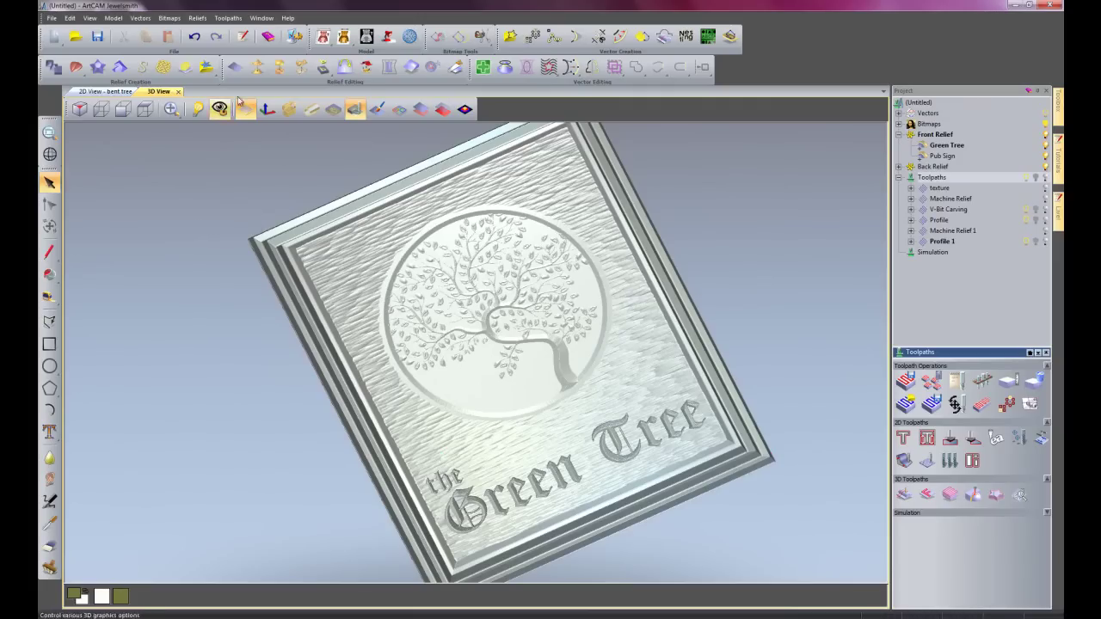
- Apply the Medium Oak (V) material colour to the simulated sign via Lights and Material
{"action": "left_click", "coordinate": [384, 37]}
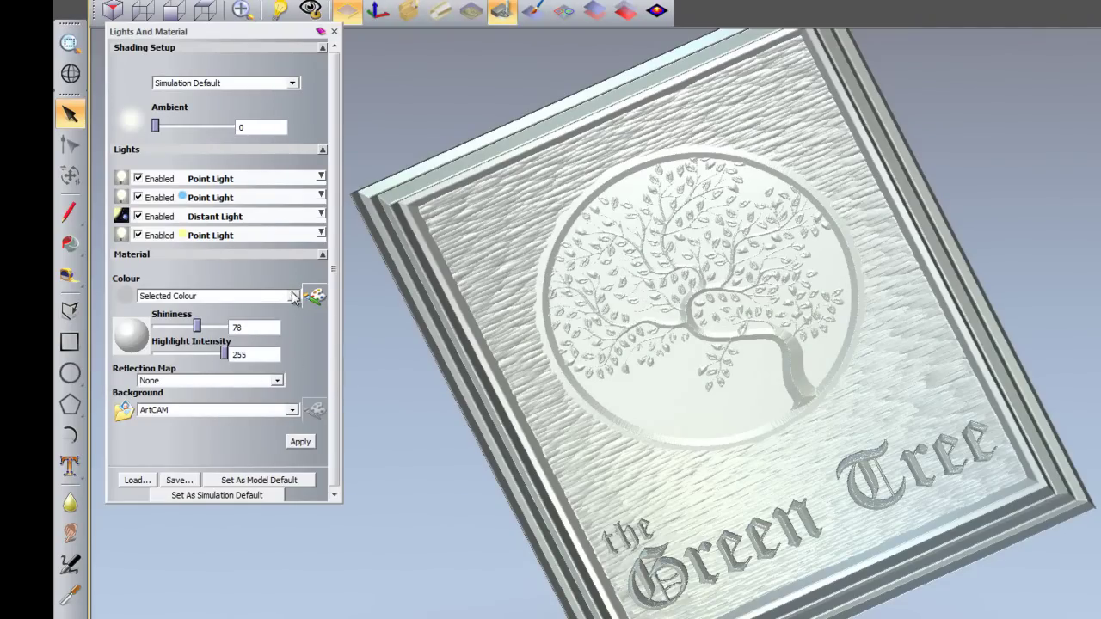
{"action": "left_click", "coordinate": [295, 296]}
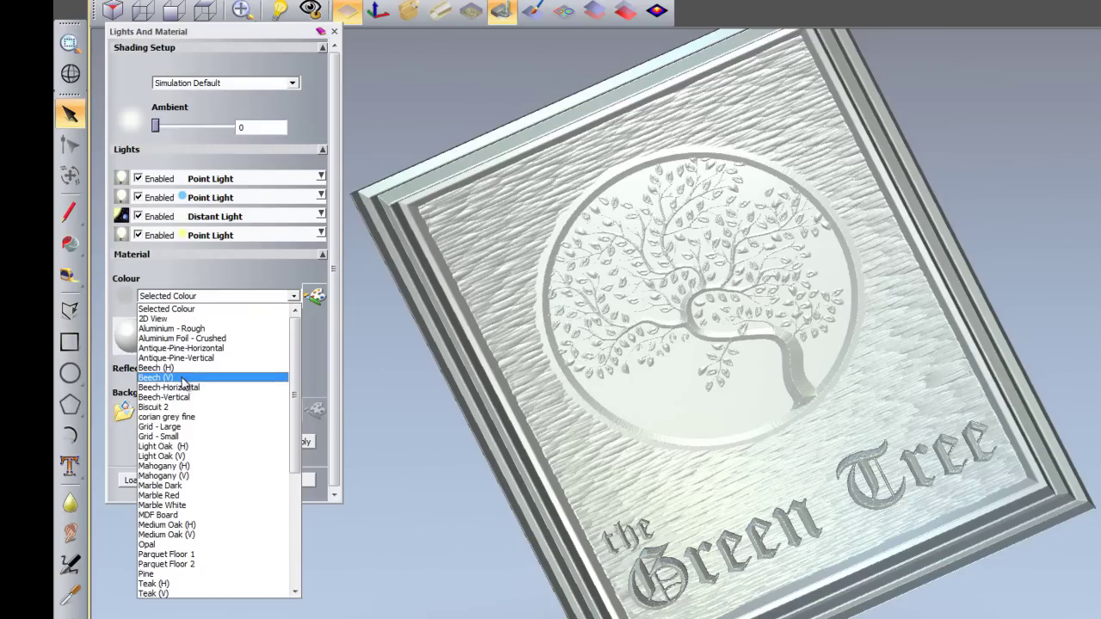
{"action": "left_click", "coordinate": [180, 535]}
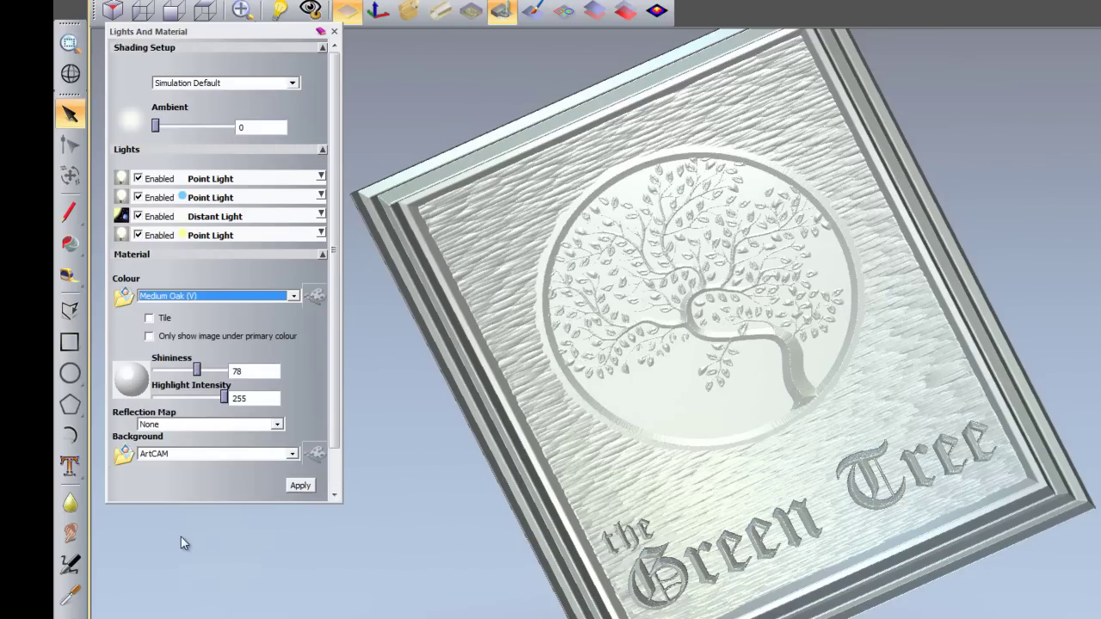
{"action": "left_click", "coordinate": [301, 486]}
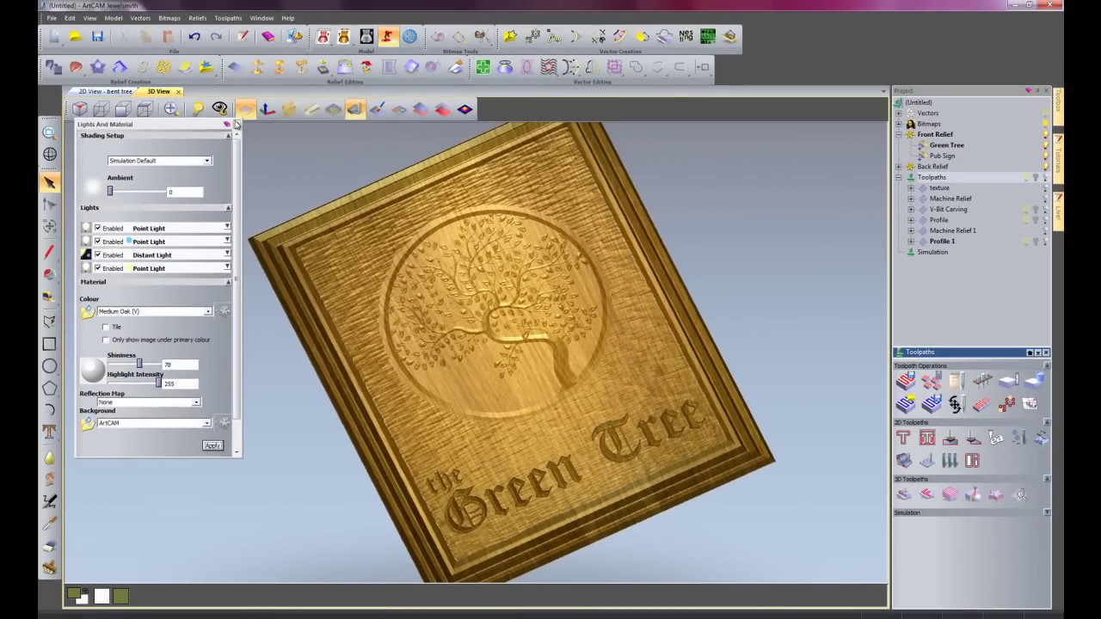
- Close the lighting settings and turn the oak sign face-on, zoomed in closer
{"action": "left_click", "coordinate": [238, 121]}
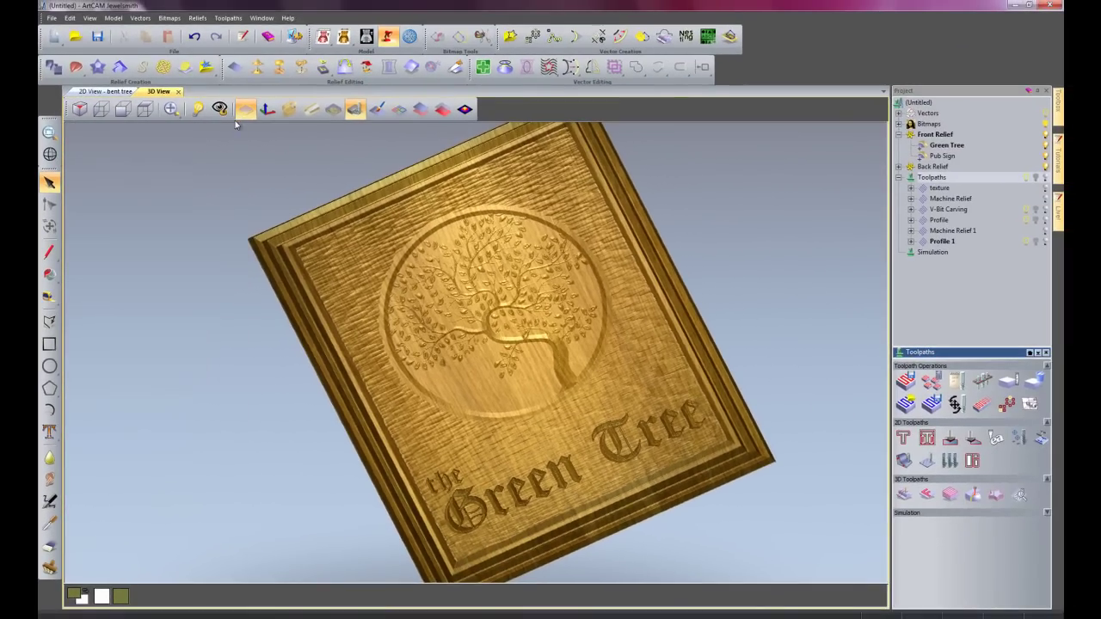
{"action": "scroll", "coordinate": [566, 456], "scroll_direction": "down", "scroll_amount": 3}
{"action": "left_click_drag", "start_coordinate": [566, 458], "coordinate": [571, 536]}
{"action": "scroll", "coordinate": [572, 429], "scroll_direction": "up", "scroll_amount": 2}
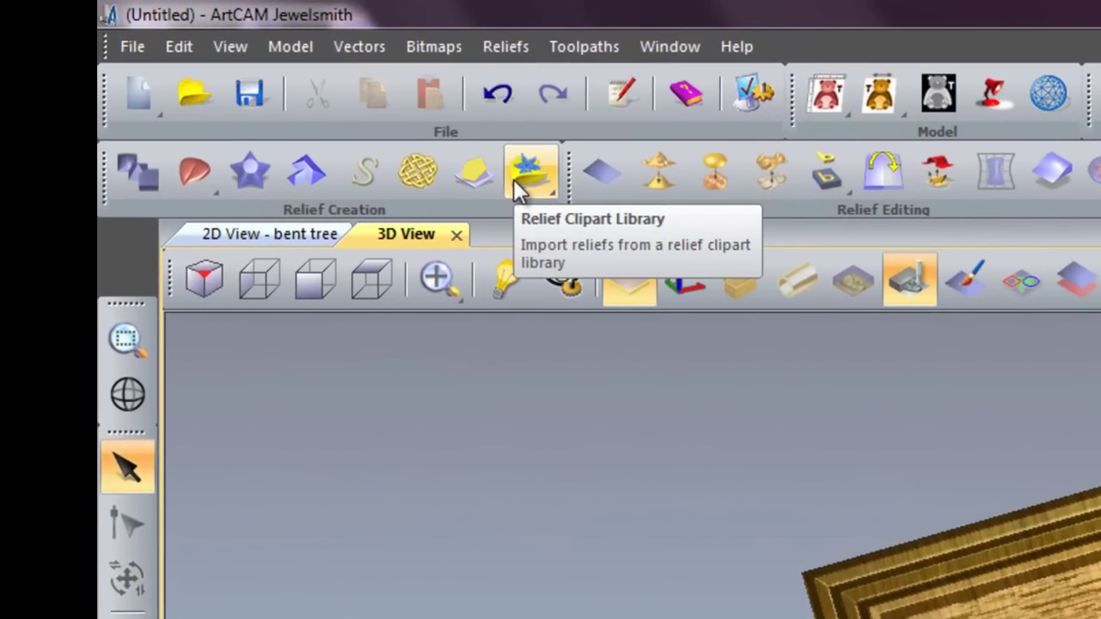
- Show the Signs collection in the Relief Clipart Library and select the Pub Sign relief layer
{"action": "left_click", "coordinate": [513, 179]}
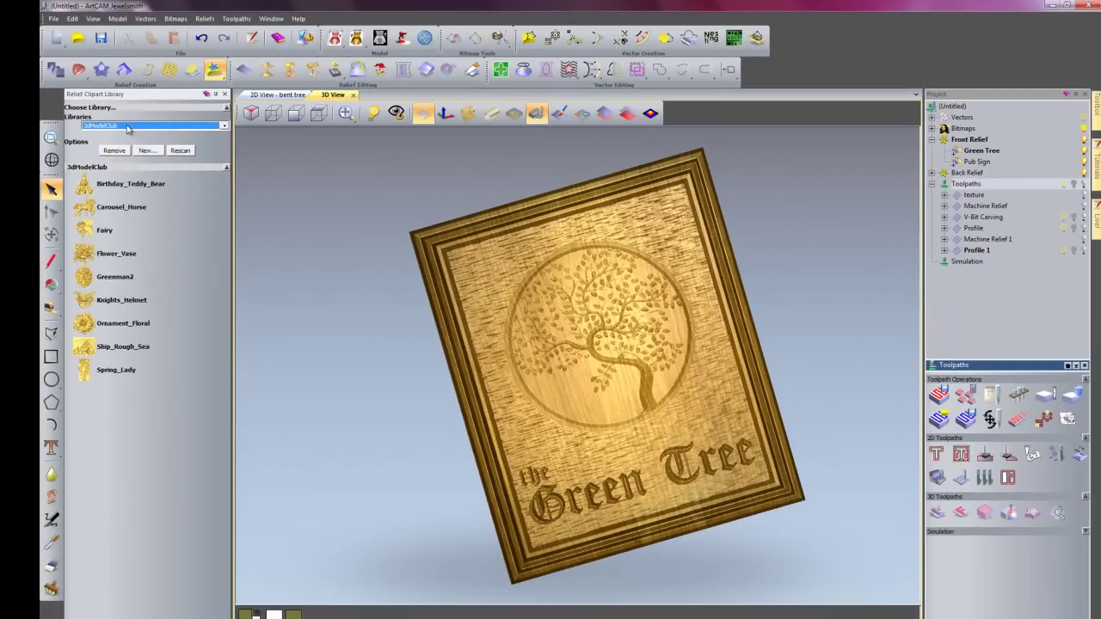
{"action": "left_click", "coordinate": [181, 155]}
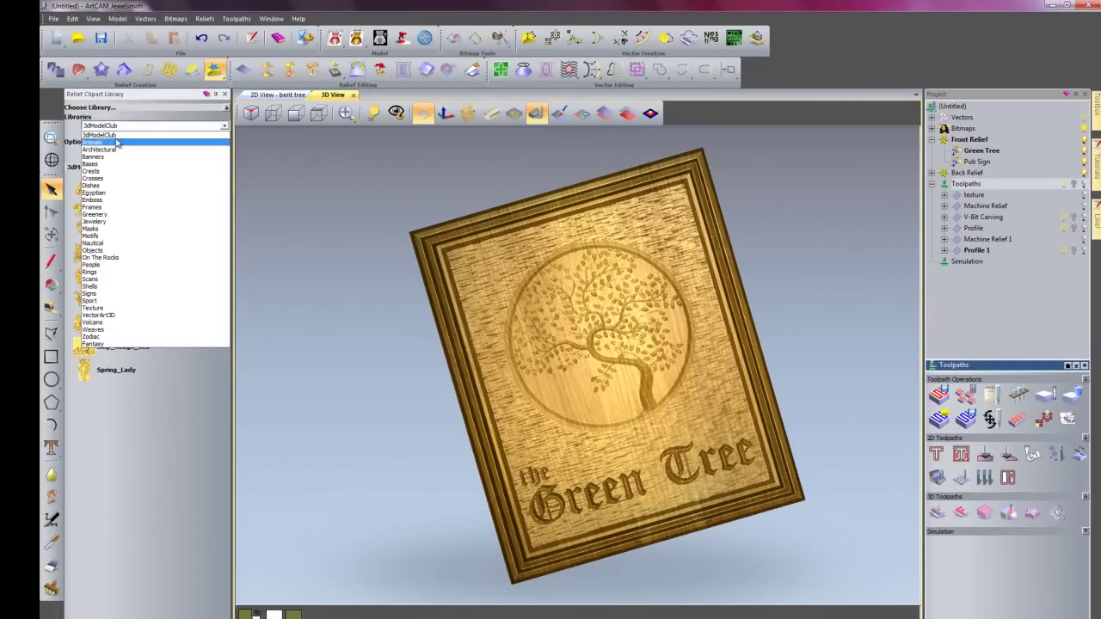
{"action": "left_click", "coordinate": [101, 294]}
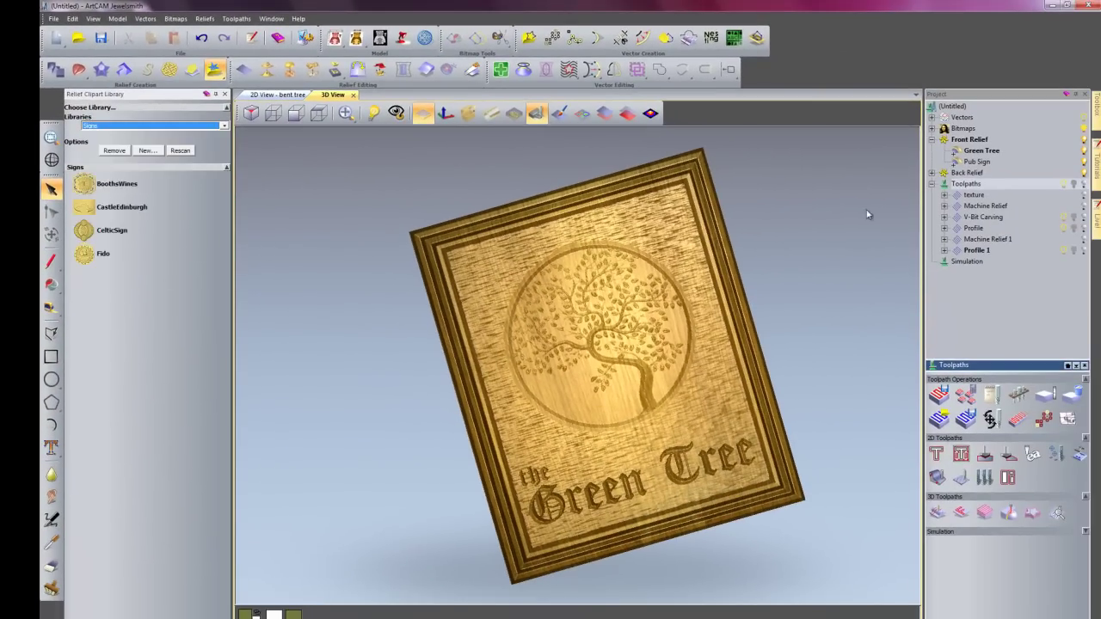
{"action": "left_click", "coordinate": [978, 163]}
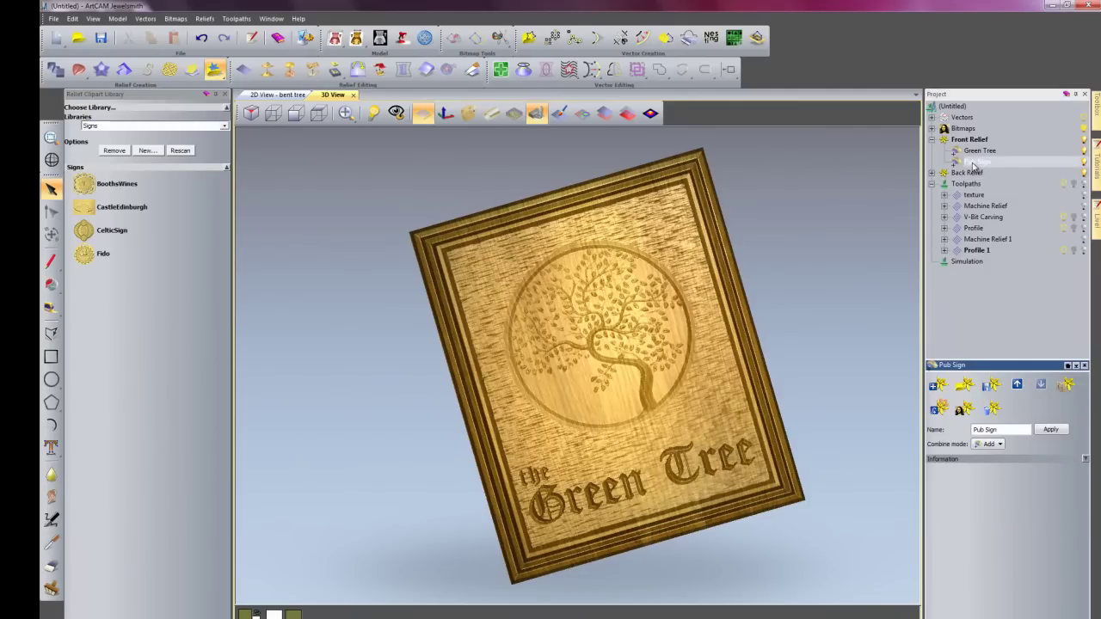